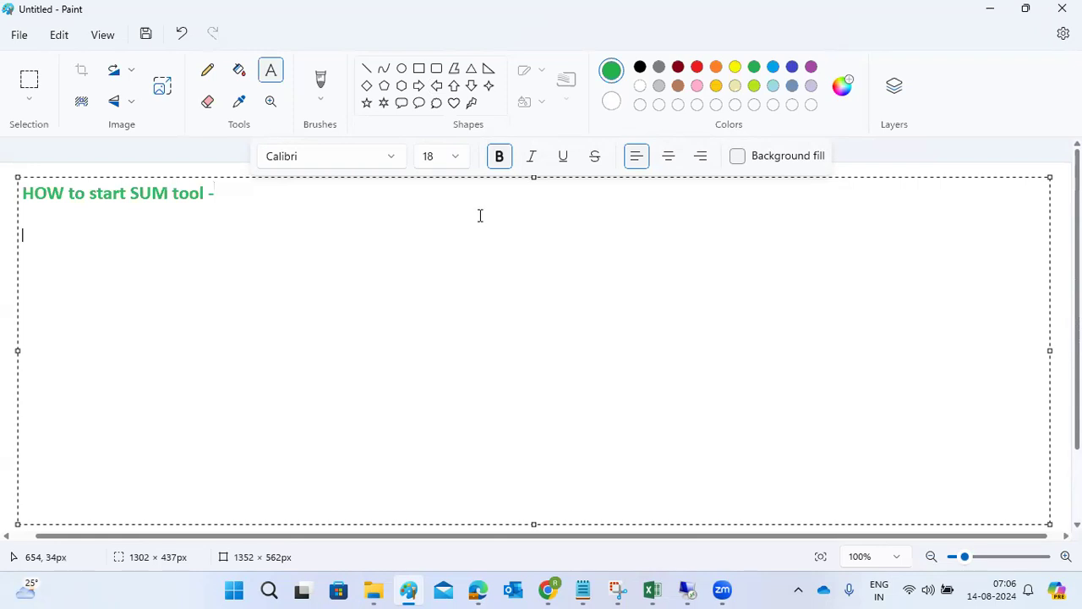
# Step: Add the line "CMD in admin --" below the note's heading about starting the SUM tool
pyautogui.write('CMD in admin')
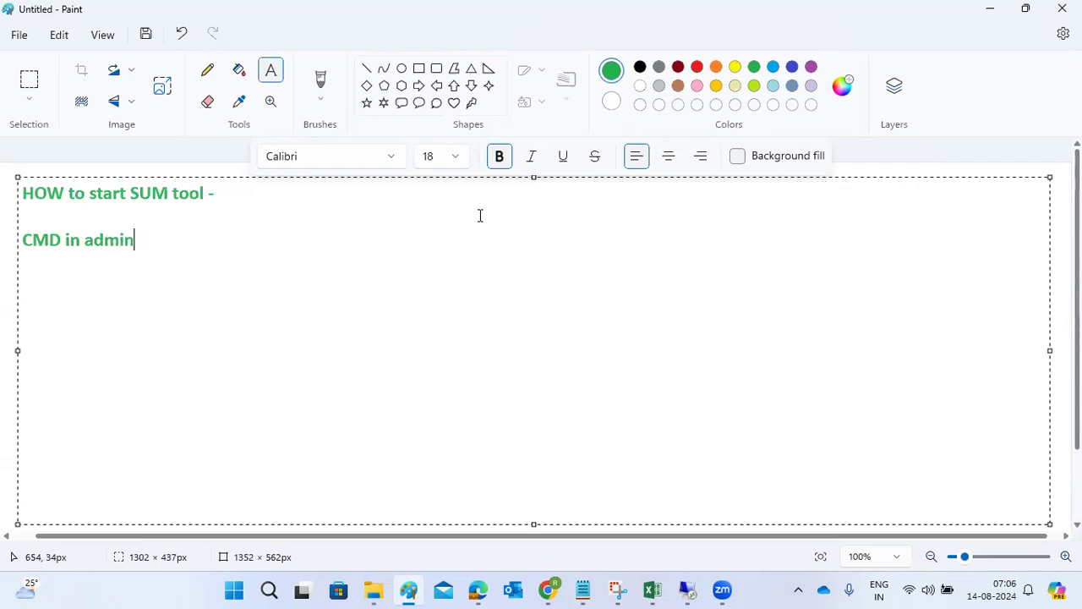
pyautogui.write(' --')
# Step: Switch to the Remote Desktop Connection and open the SAP (E:) drive in the kponline server's File Explorer
pyautogui.moveTo(686, 590)
pyautogui.click(683, 530)
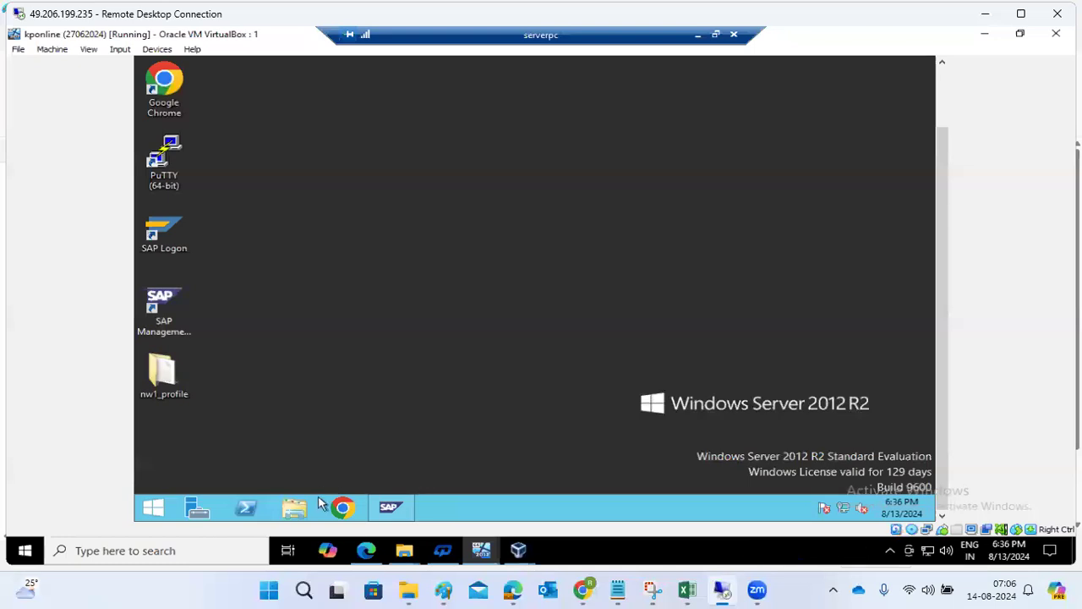
pyautogui.click(302, 510)
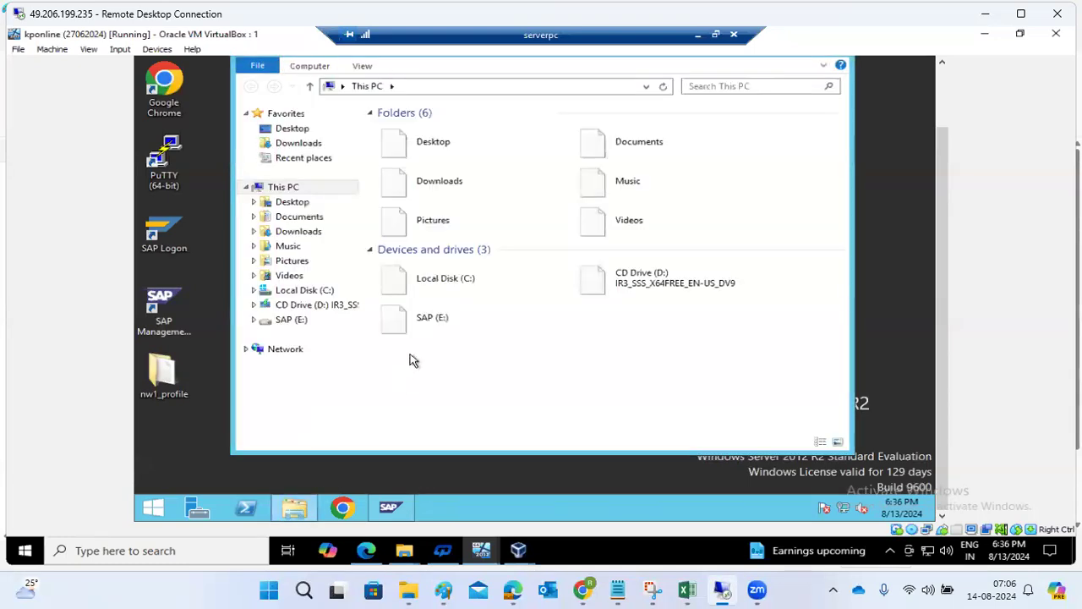
pyautogui.doubleClick(452, 311)
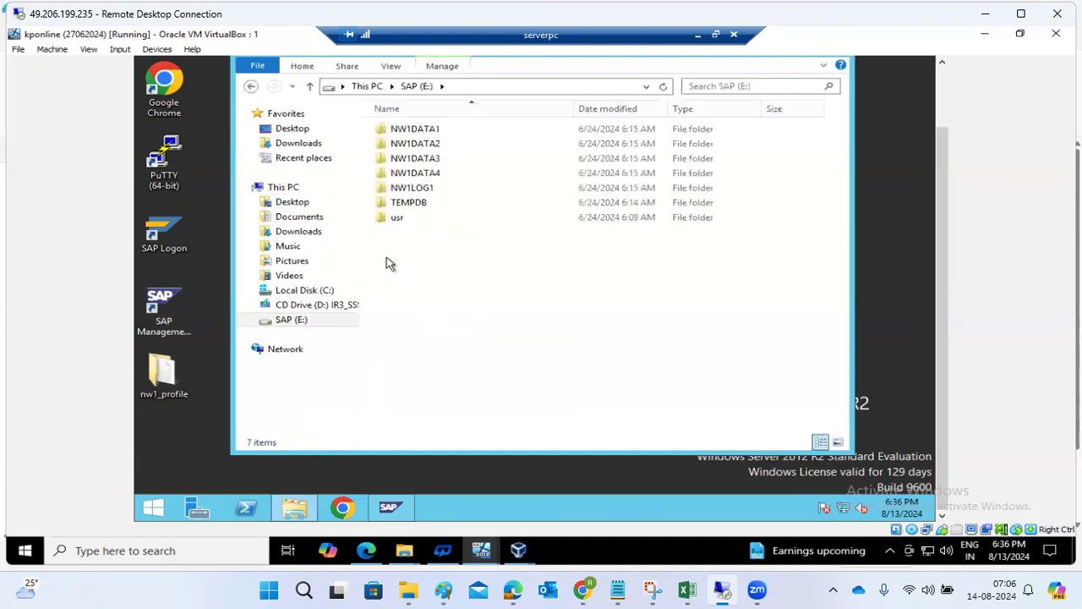
# Step: Search the kponline server for cmd and run Command Prompt as administrator
pyautogui.click(149, 508)
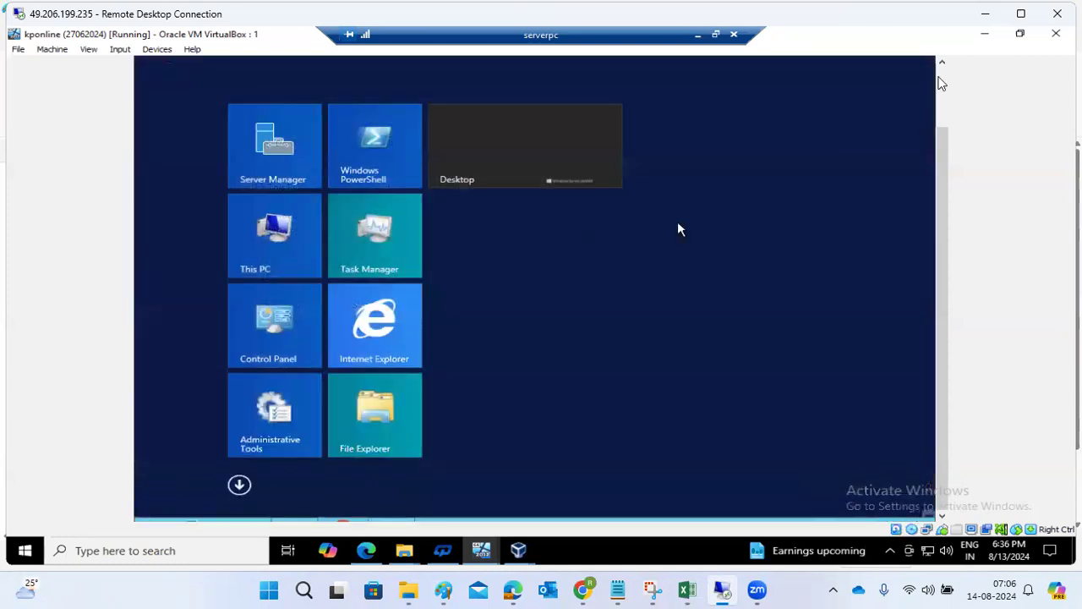
pyautogui.click(944, 94)
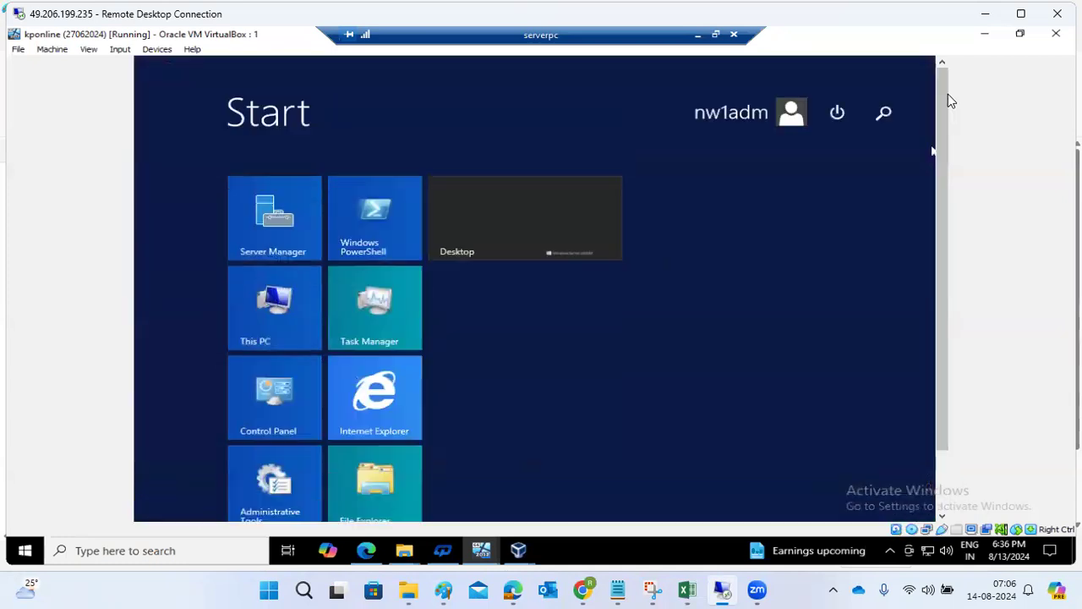
pyautogui.click(886, 111)
pyautogui.write('cmd')
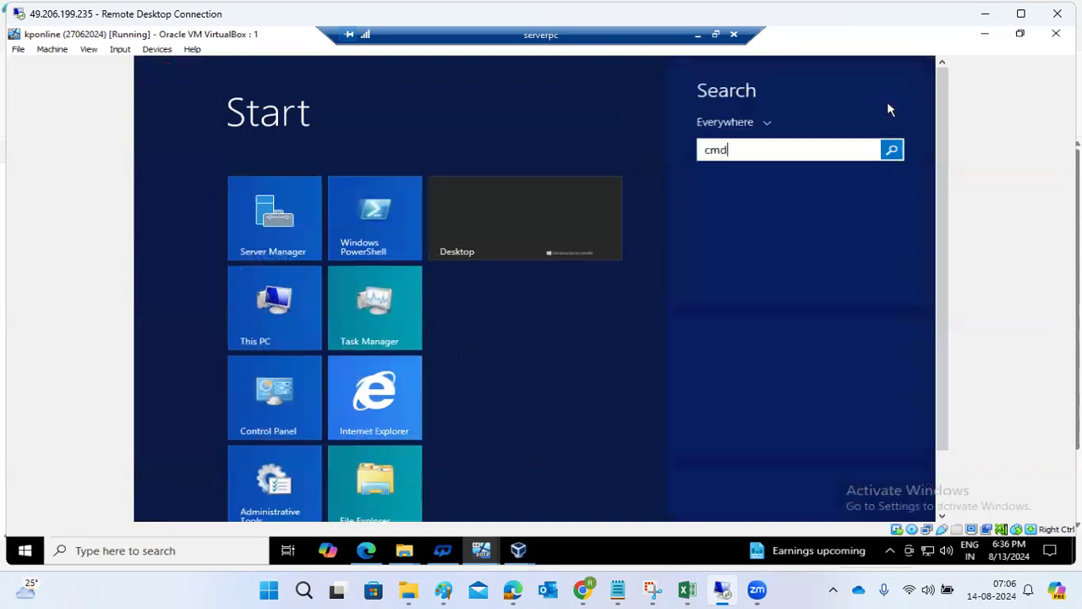
pyautogui.rightClick(741, 193)
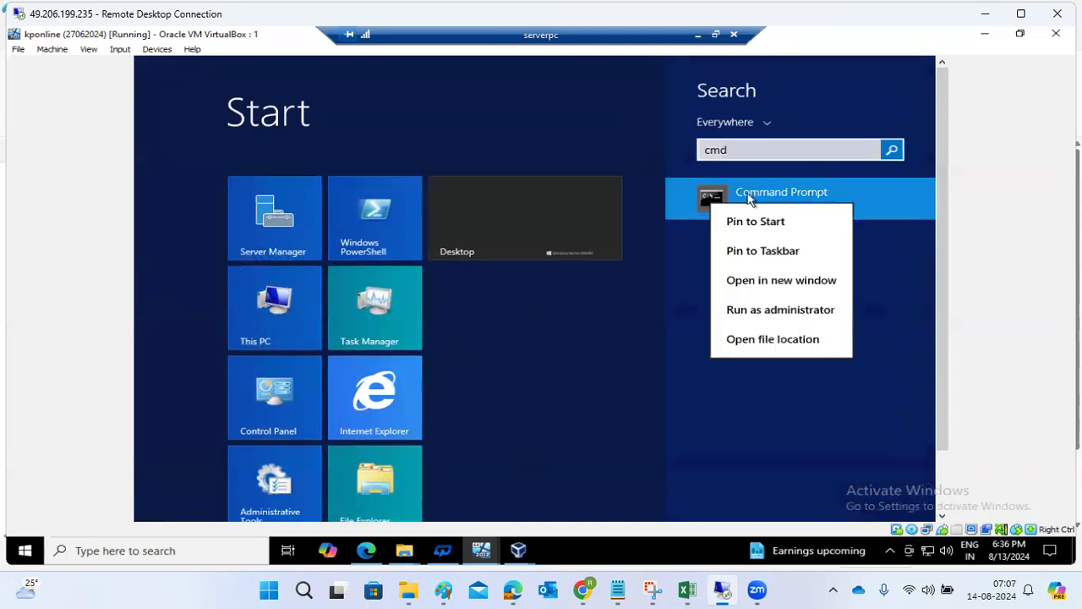
pyautogui.click(778, 311)
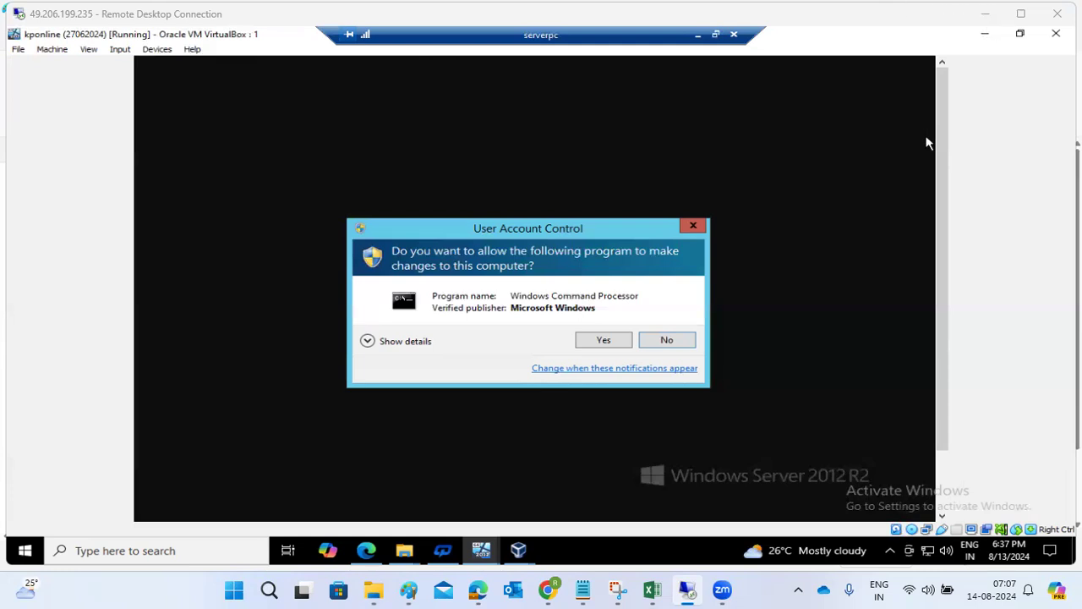
# Step: Minimize the virtual machine and the serverpc session, and open the NW1 logon screen from SAP Logon 800
pyautogui.click(985, 34)
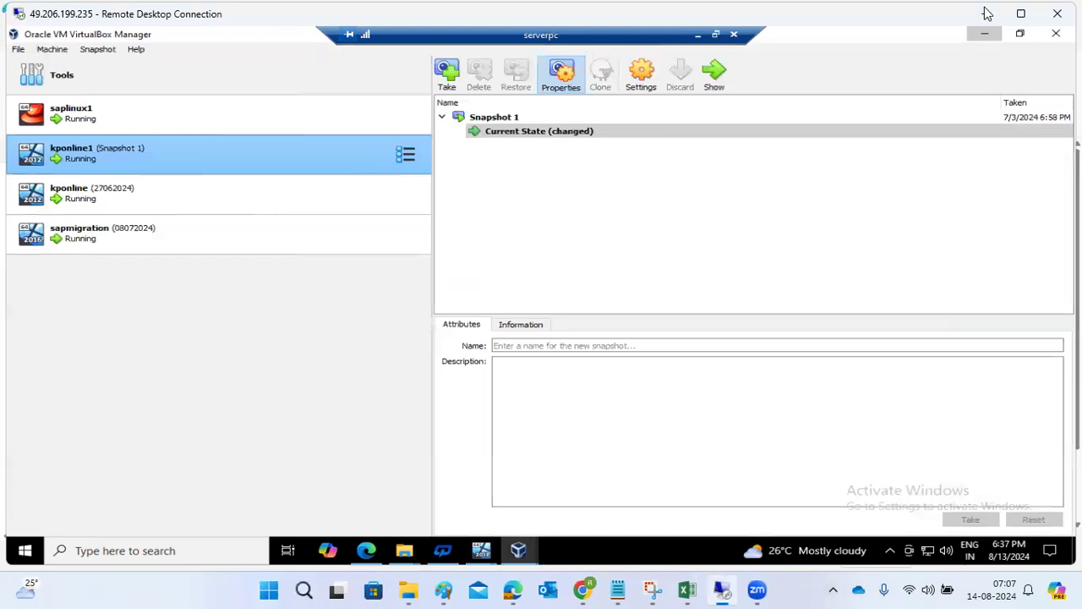
pyautogui.click(698, 34)
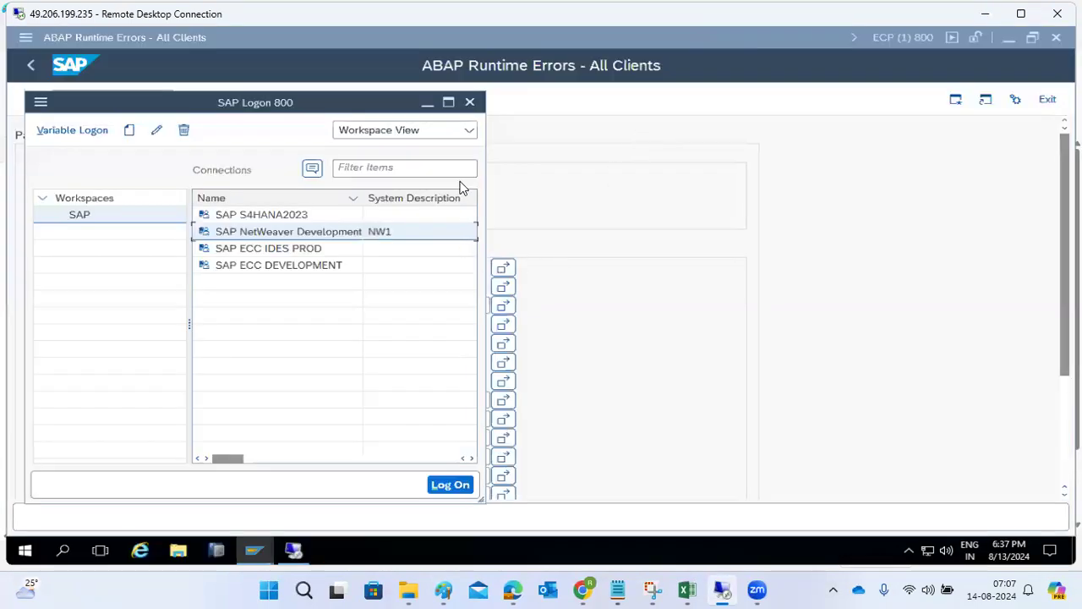
pyautogui.click(981, 205)
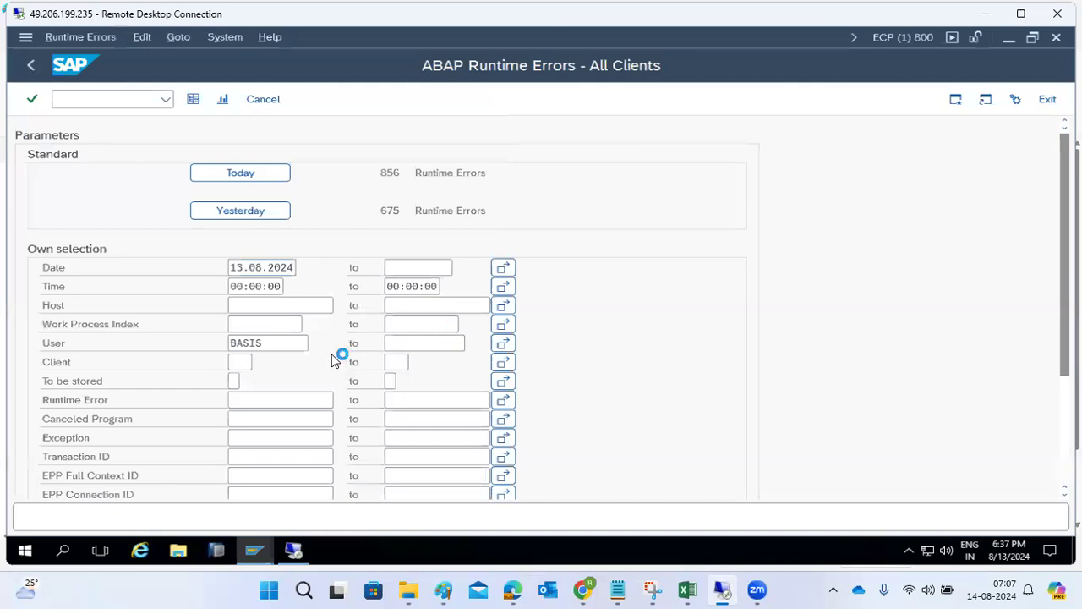
pyautogui.click(253, 551)
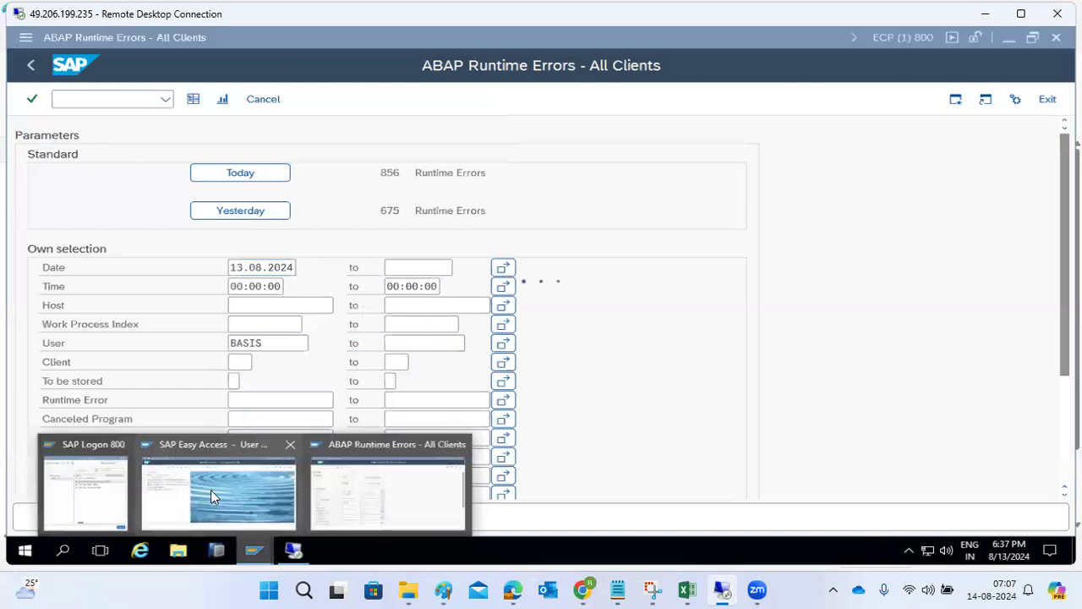
pyautogui.click(100, 493)
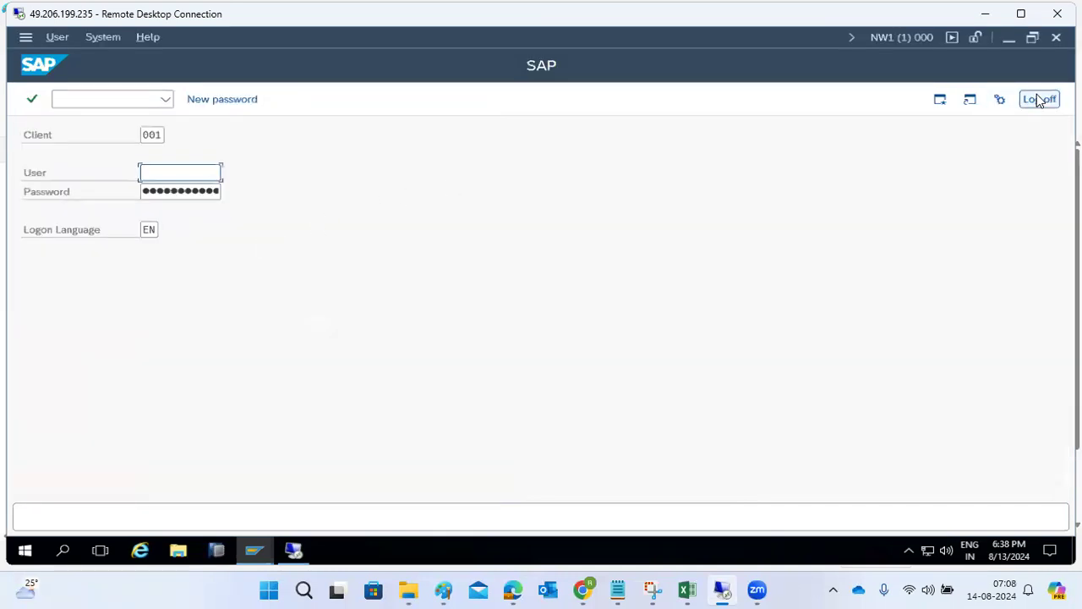
# Step: Log on to NW1 client 001 as user basis with the account password
pyautogui.write('basis')
pyautogui.press('Tab')
pyautogui.write('******')
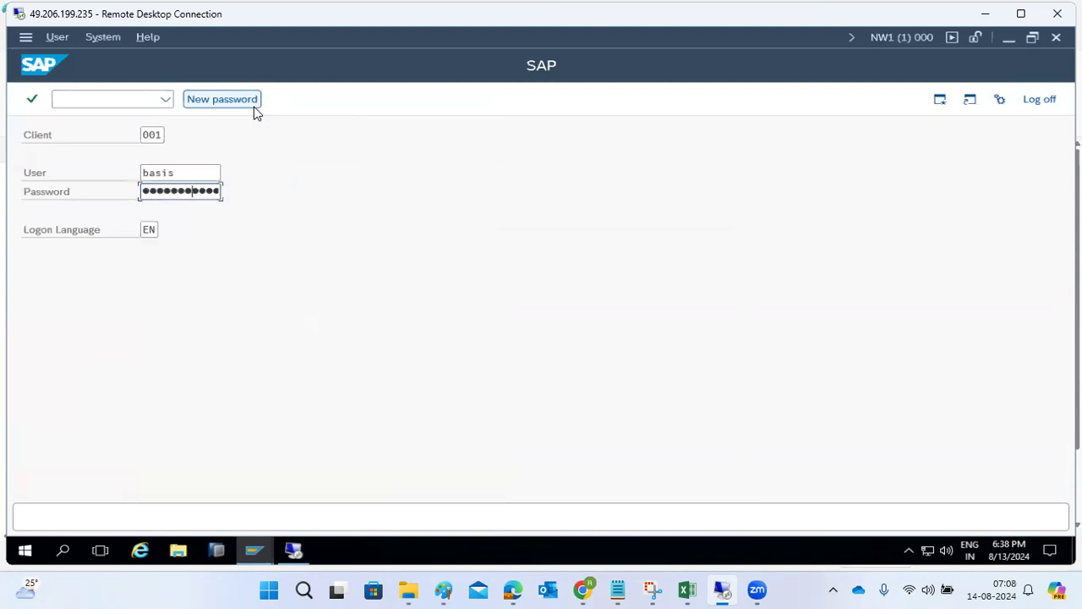
pyautogui.press('Return')
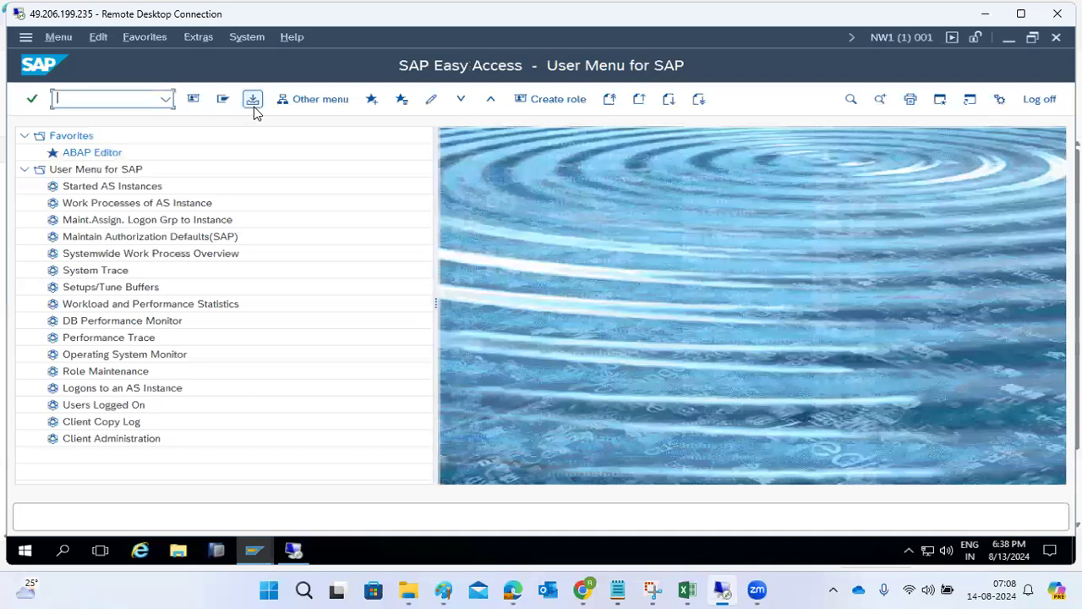
# Step: Run transaction SMLG, examine and refresh the load distribution of instance kponline_NW1_00, and return to SAP Easy Access
pyautogui.write('smlg')
pyautogui.press('Return')
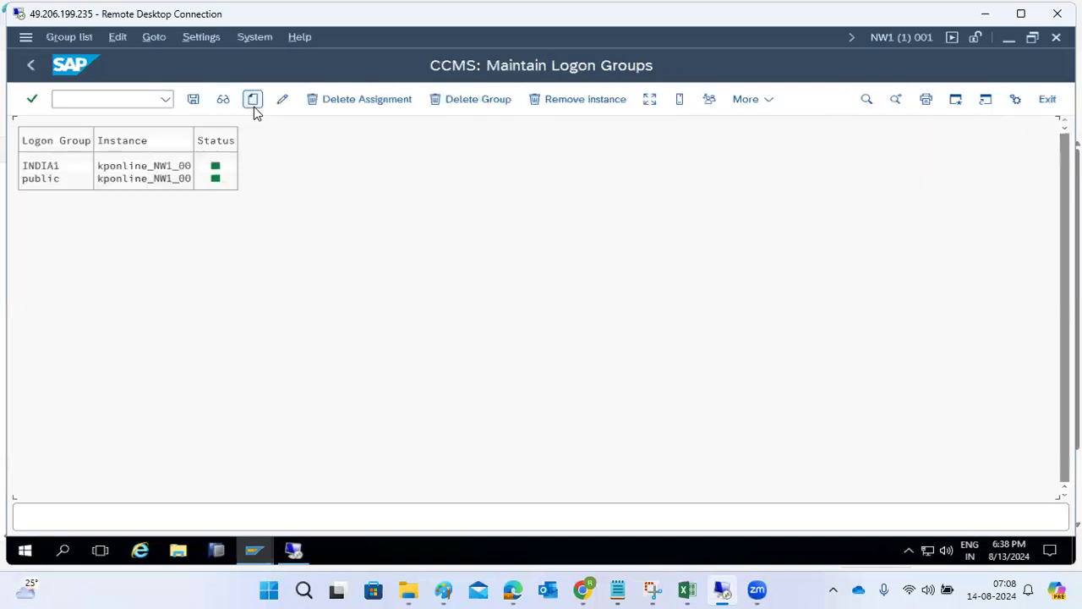
pyautogui.click(649, 99)
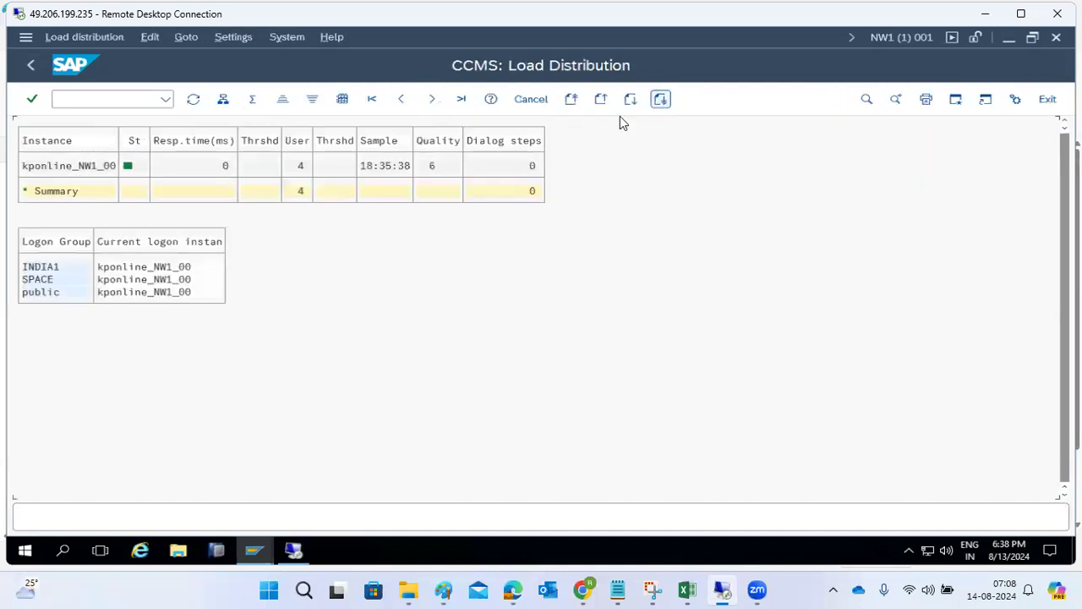
pyautogui.click(53, 168)
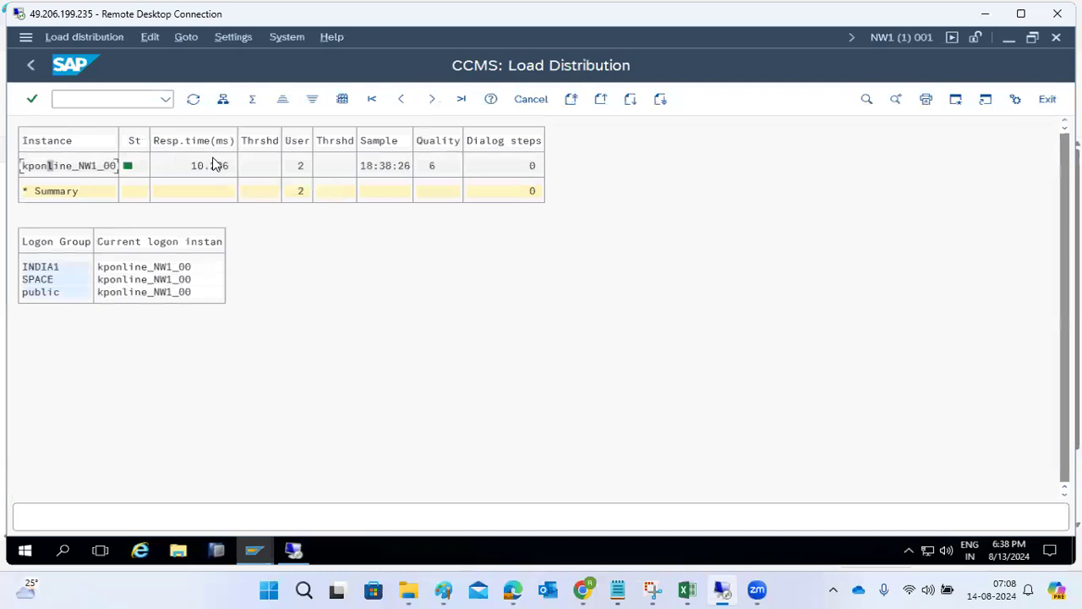
pyautogui.click(61, 171)
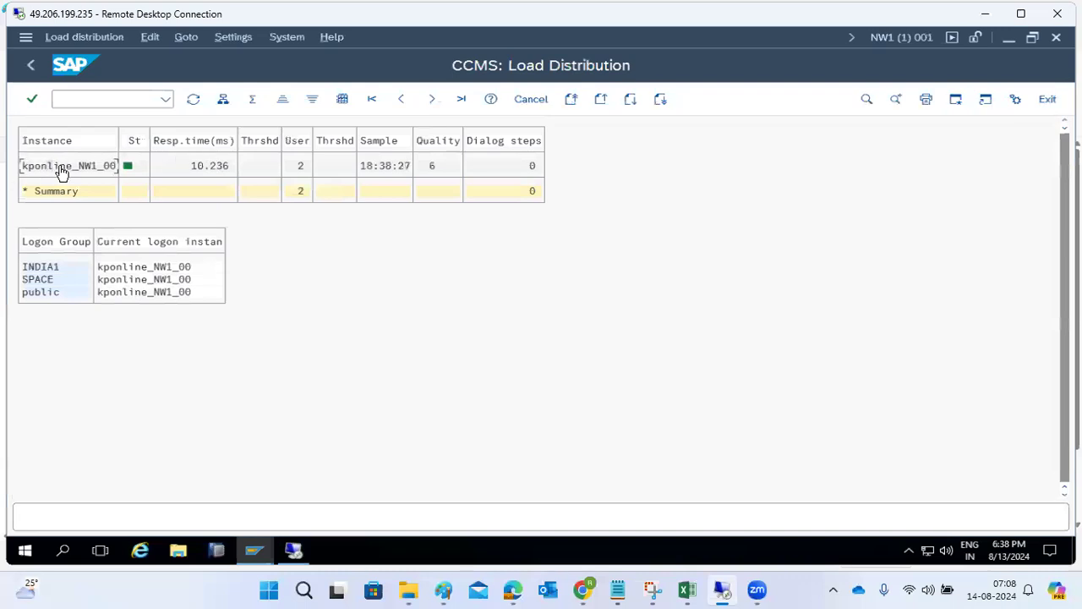
pyautogui.click(193, 100)
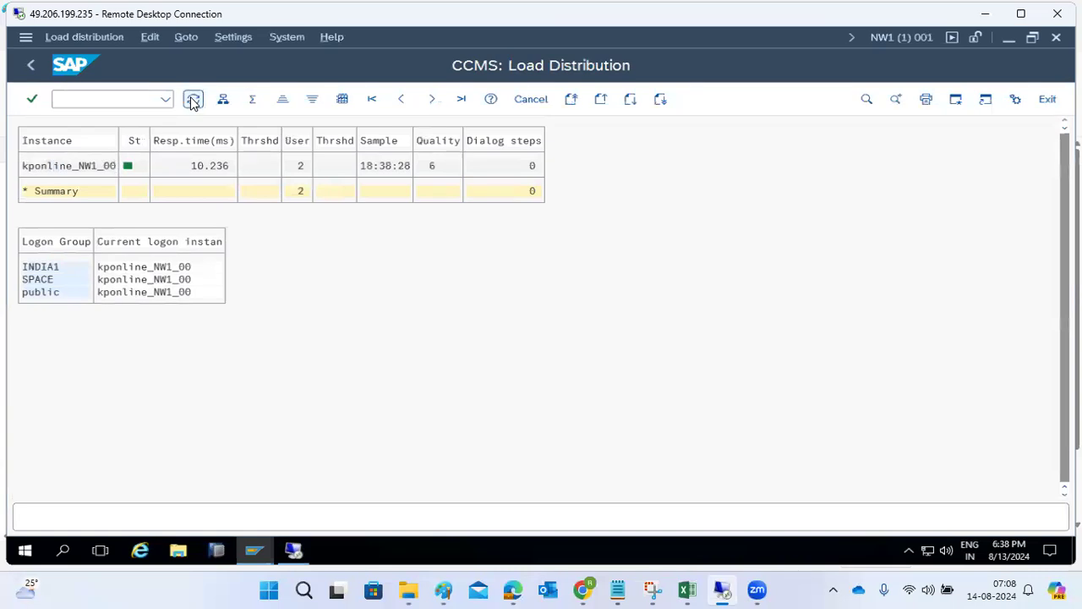
pyautogui.click(31, 65)
pyautogui.click(30, 66)
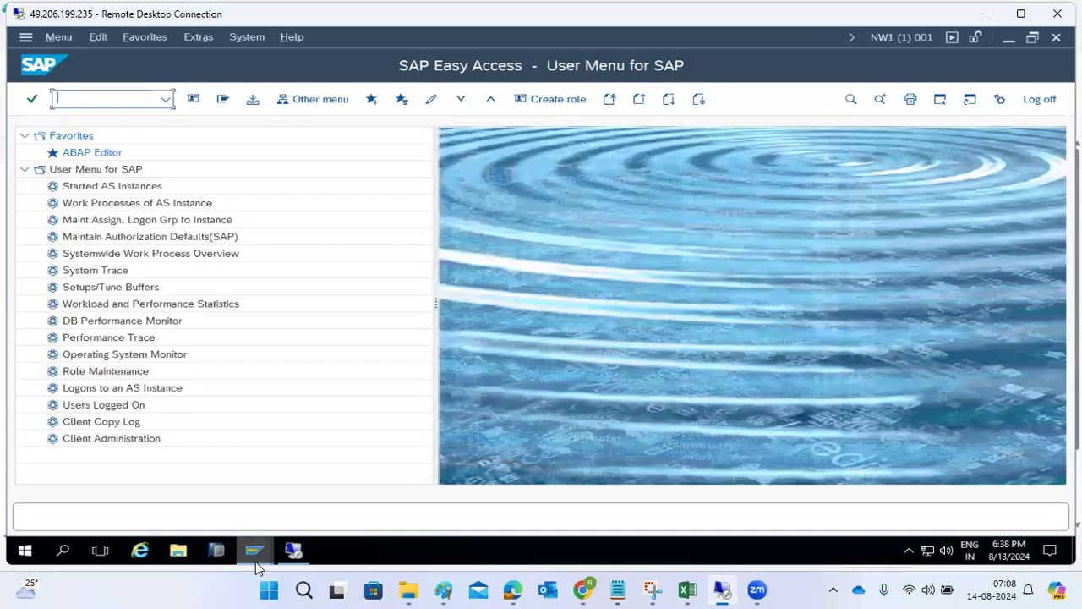
# Step: Switch back to the serverpc session and bring up the running kponline (27062024) virtual machine
pyautogui.moveTo(262, 551)
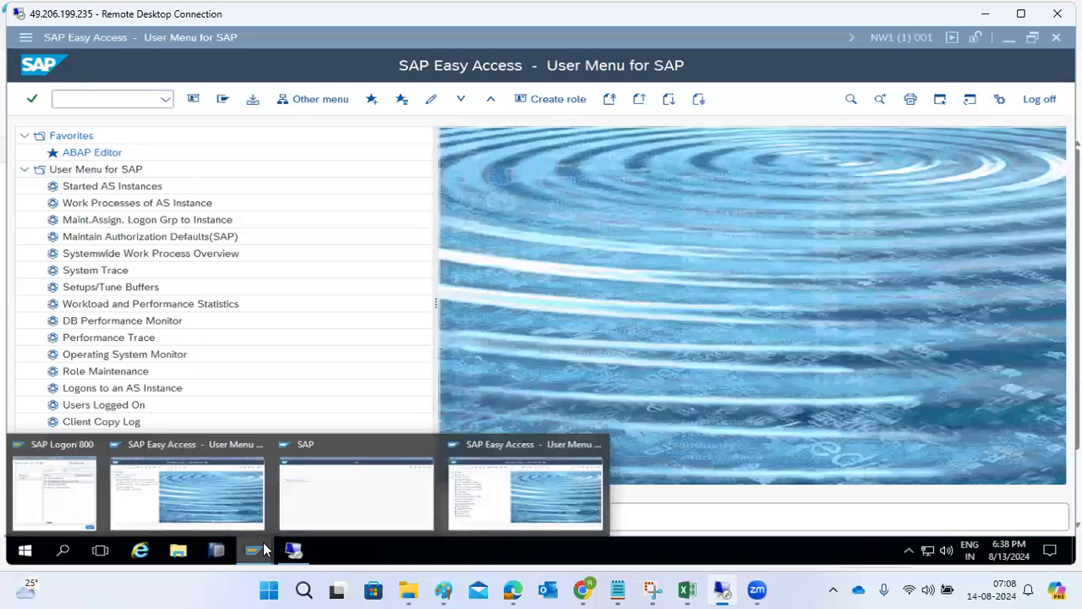
pyautogui.click(296, 554)
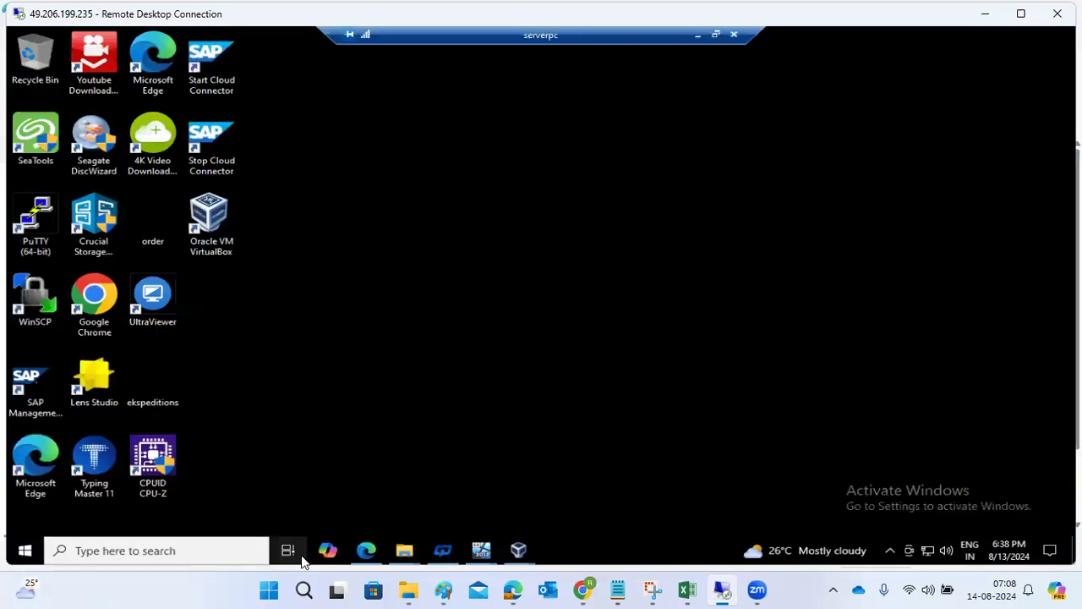
pyautogui.moveTo(482, 551)
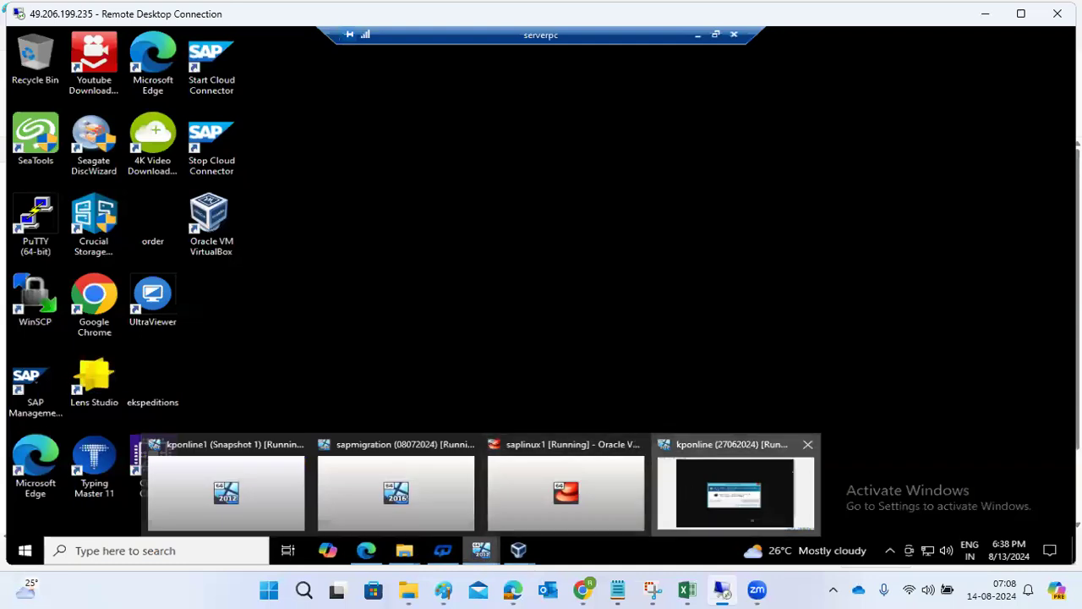
pyautogui.click(672, 482)
# Step: Allow Windows Command Processor to make changes and switch the administrator command prompt to drive E:
pyautogui.click(620, 341)
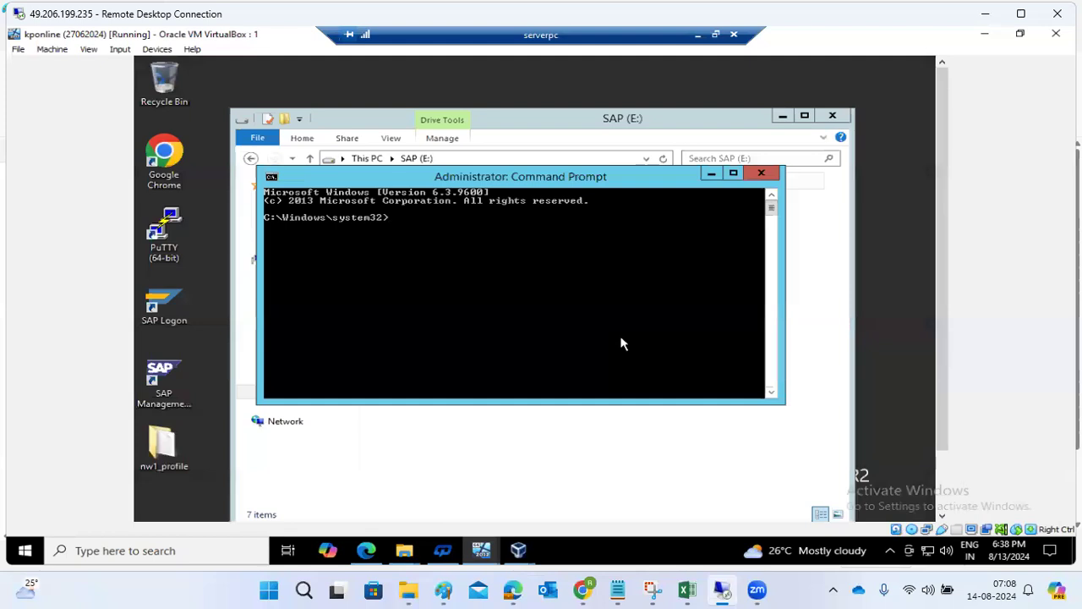
pyautogui.write('E:')
pyautogui.press('Return')
# Step: Browse to E:\usr\sap\NW1\SUM\abap in File Explorer and copy the folder's path
pyautogui.click(601, 472)
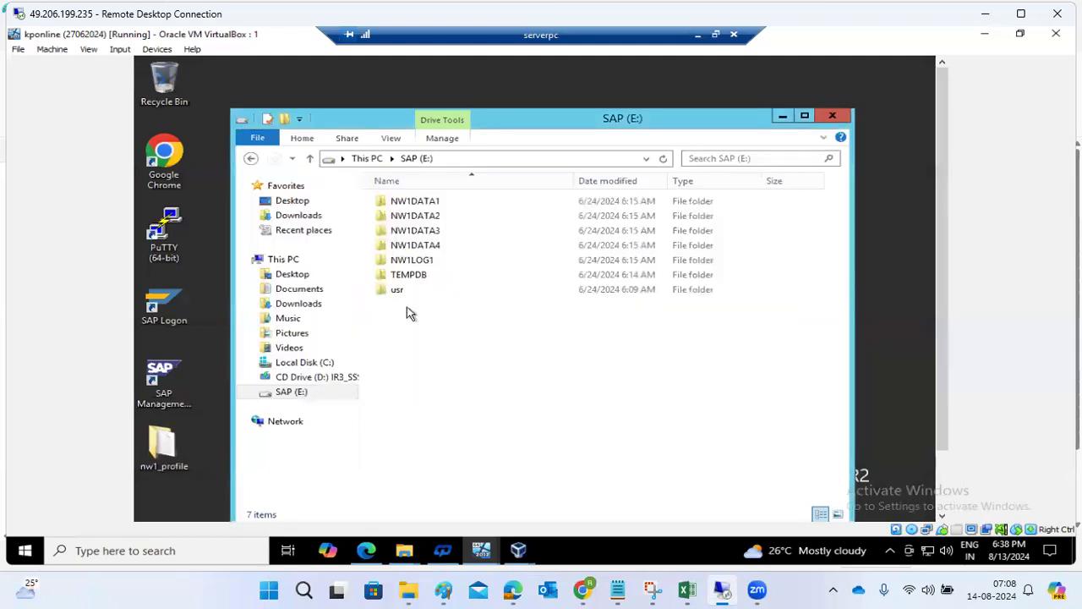
pyautogui.doubleClick(386, 291)
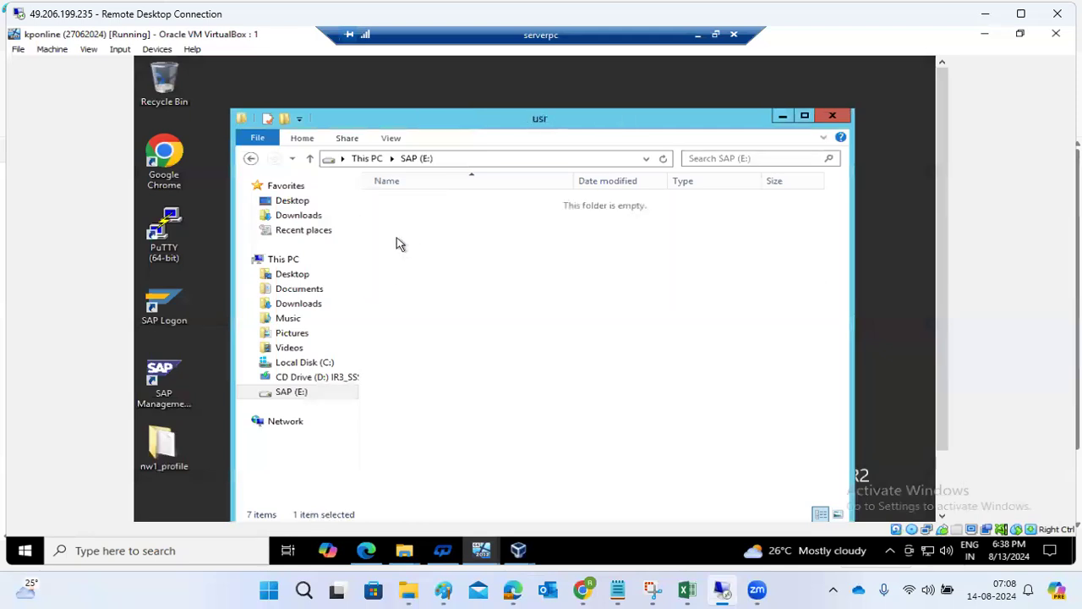
pyautogui.doubleClick(403, 206)
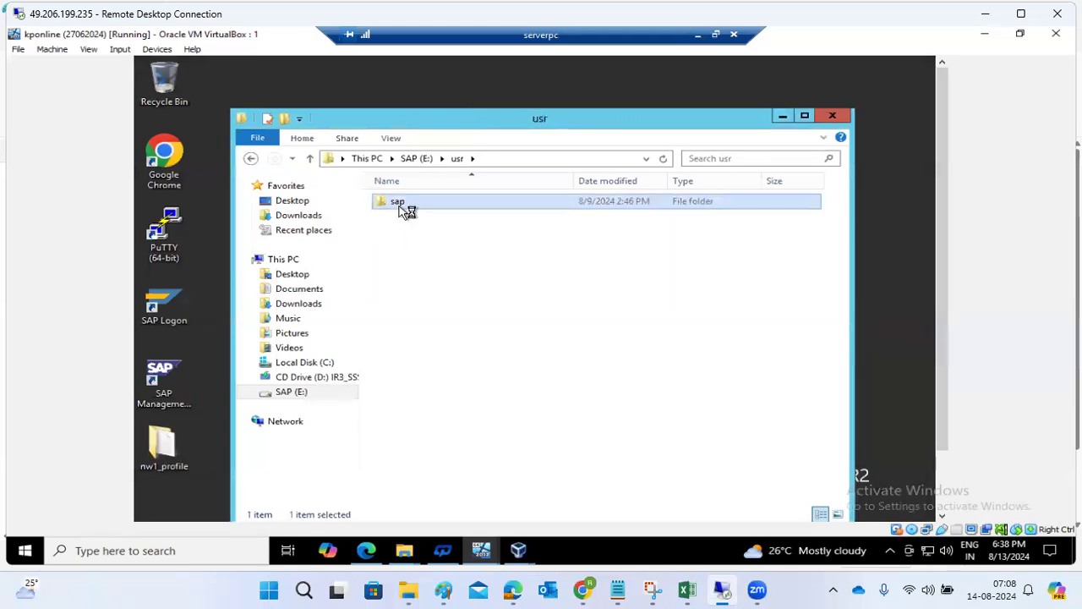
pyautogui.doubleClick(410, 216)
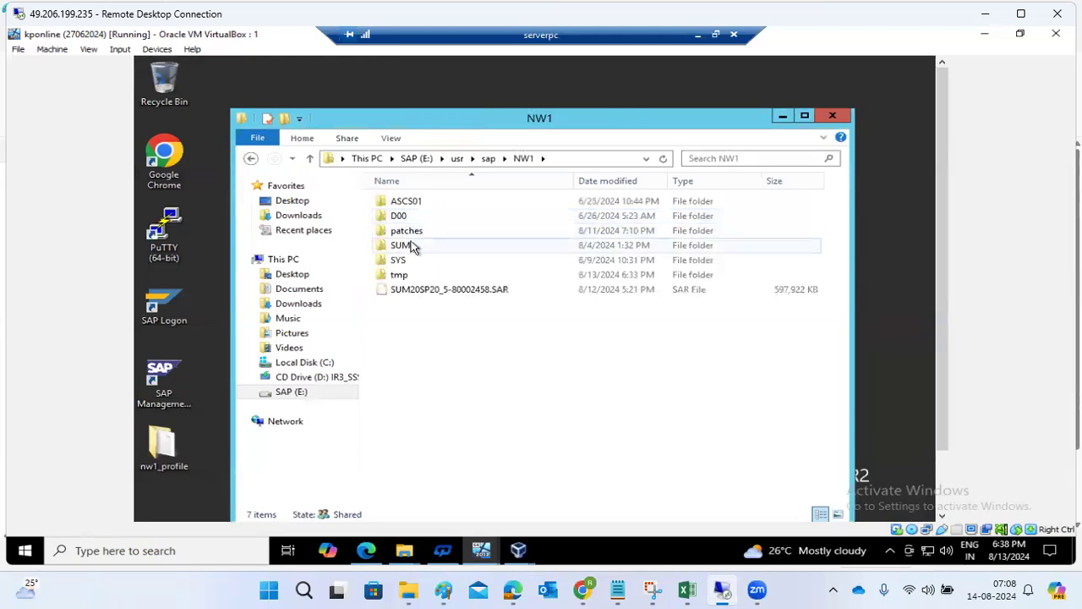
pyautogui.click(411, 245)
pyautogui.doubleClick(411, 245)
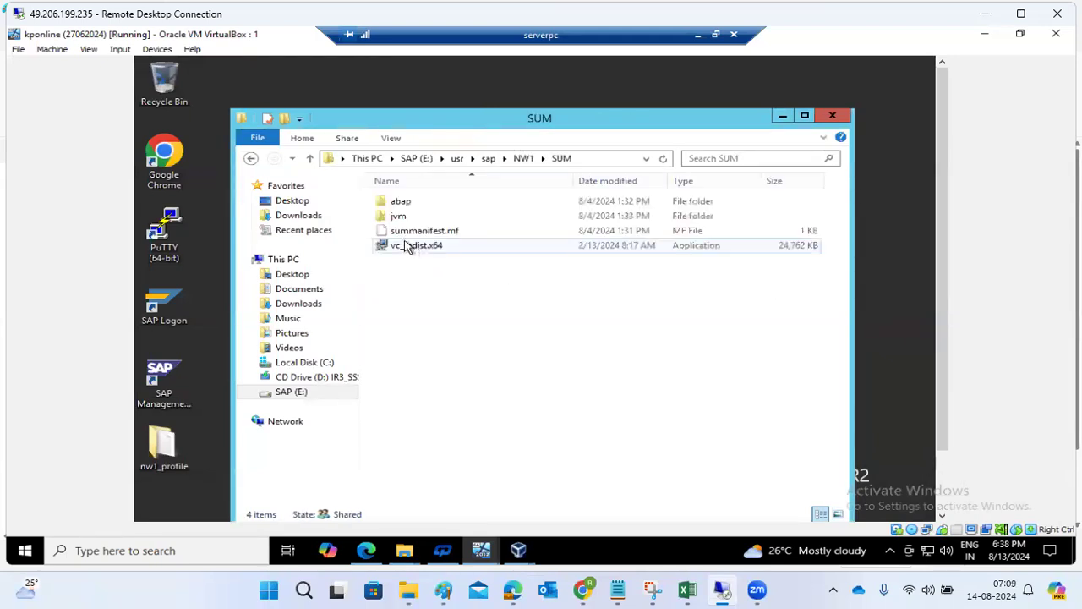
pyautogui.doubleClick(404, 208)
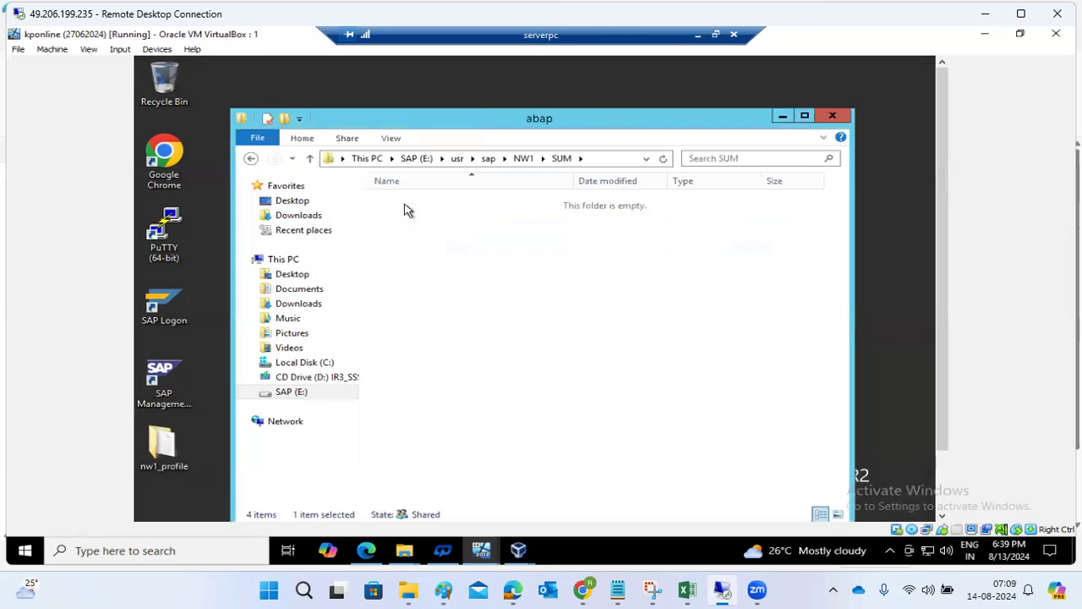
pyautogui.click(586, 160)
pyautogui.hotkey('ctrl', 'c')
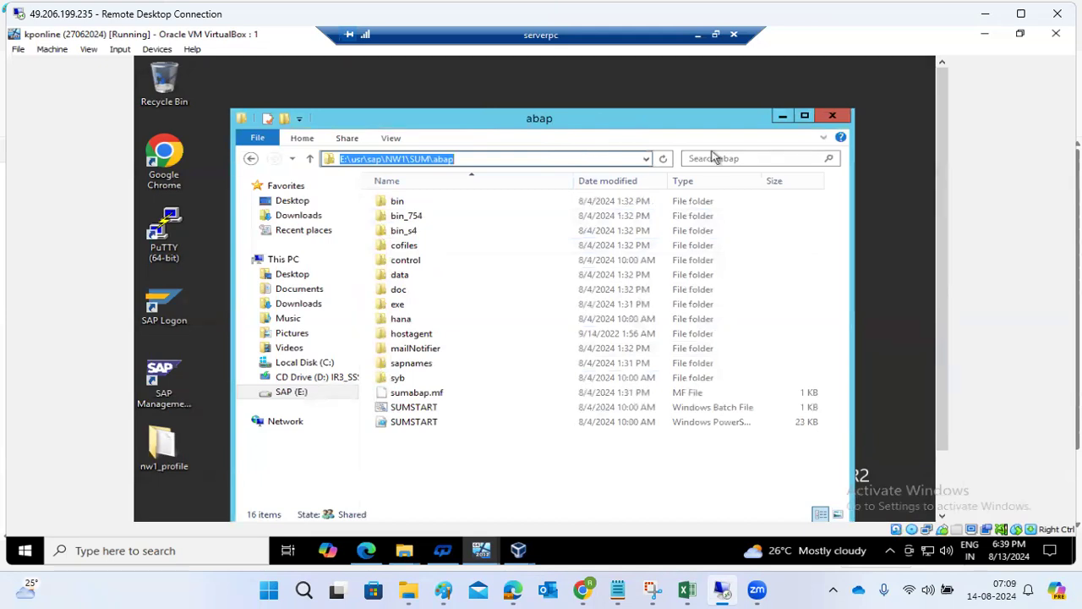
# Step: Change the administrator command prompt's directory to the copied path E:\usr\sap\NW1\SUM\abap
pyautogui.click(782, 117)
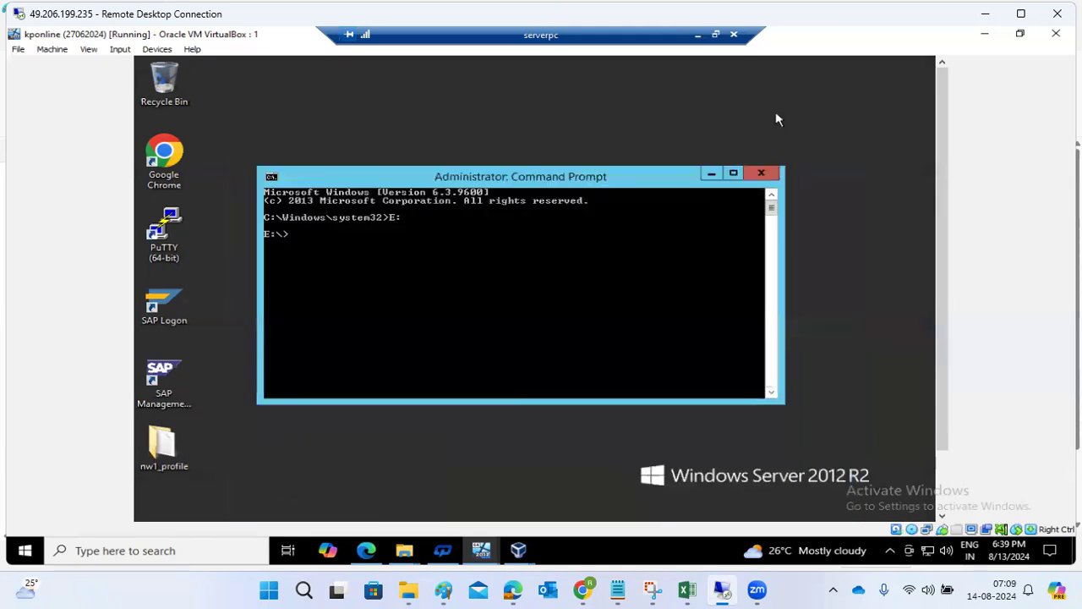
pyautogui.write('cd')
pyautogui.rightClick(505, 268)
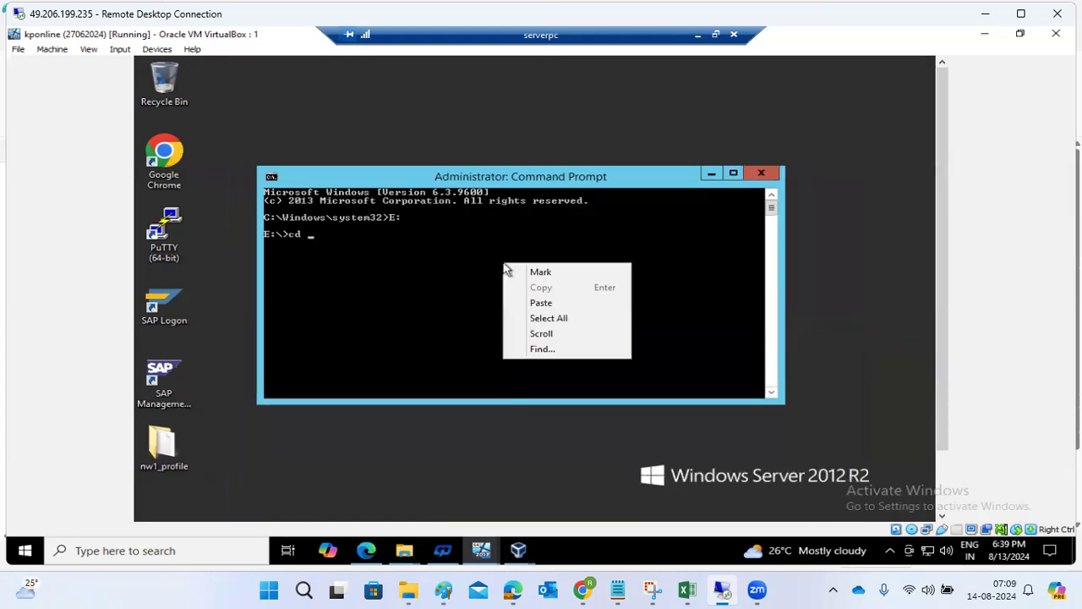
pyautogui.click(534, 302)
pyautogui.press('Return')
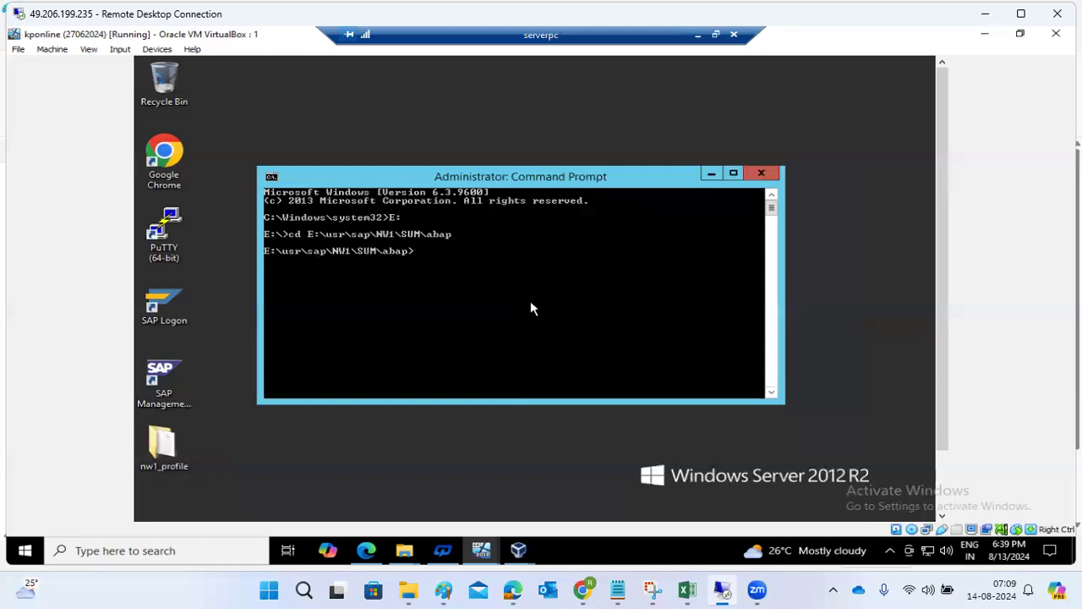
# Step: Register SUM in the SAP Host Agent by running SUMSTART confighostagent NW1
pyautogui.write('SUMSTART confighostag')
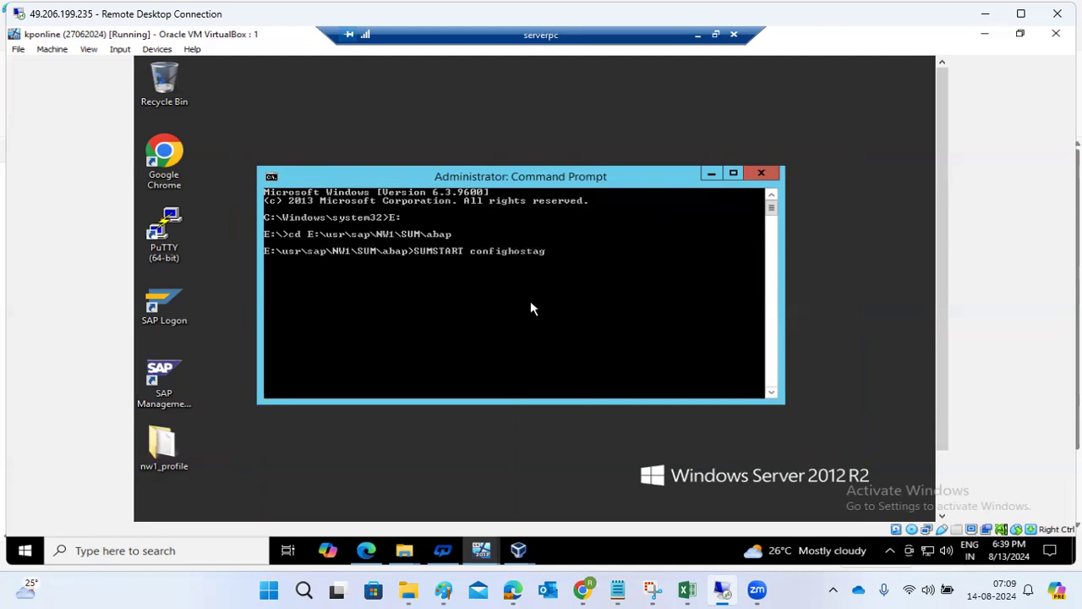
pyautogui.write('ent NW1')
pyautogui.press('Return')
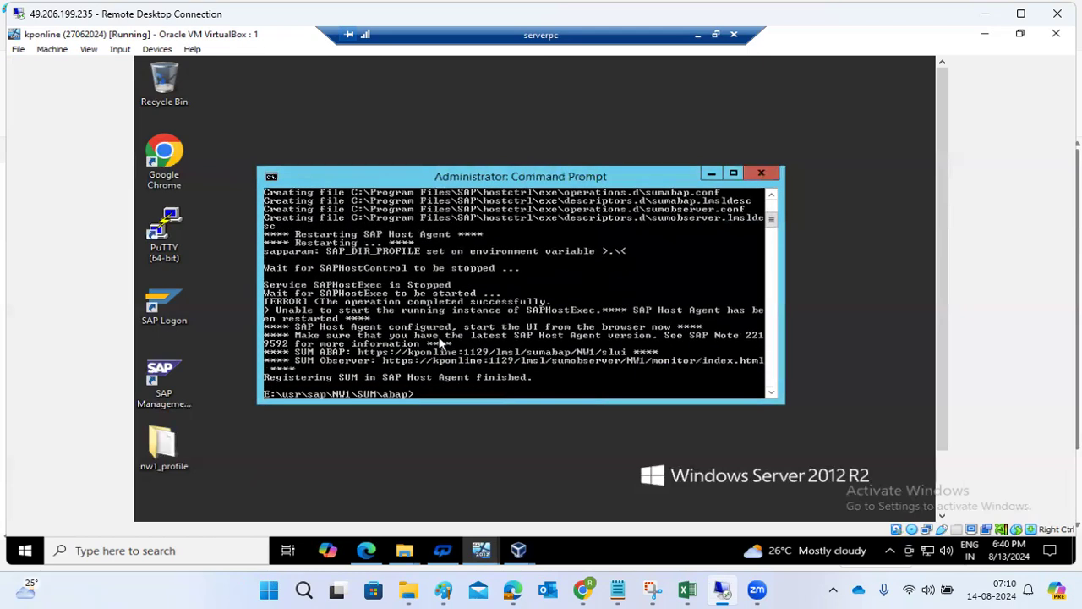
pyautogui.click(273, 178)
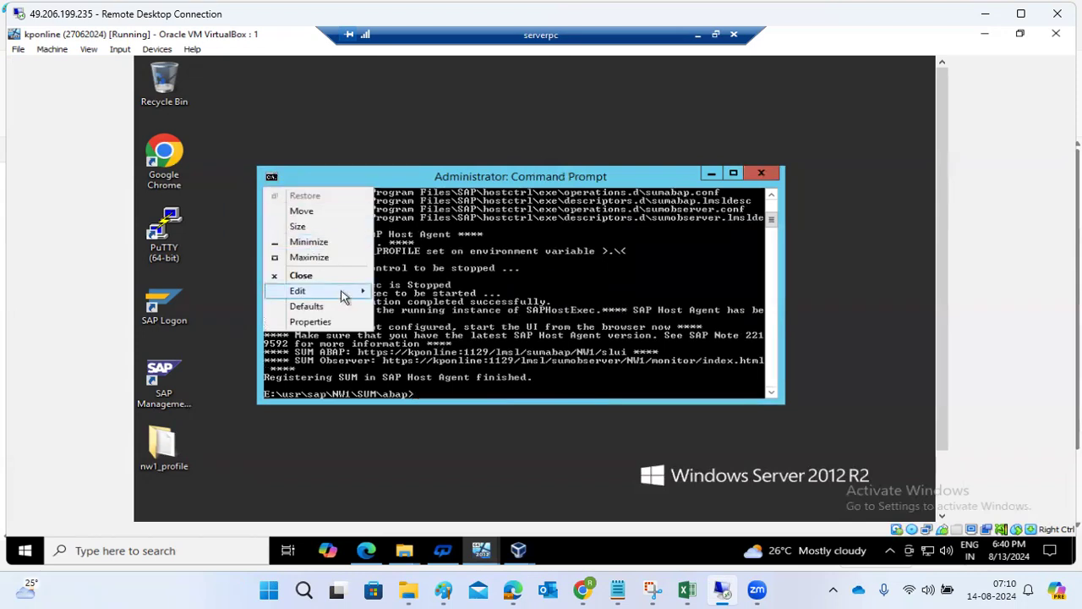
pyautogui.moveTo(350, 295)
pyautogui.click(404, 291)
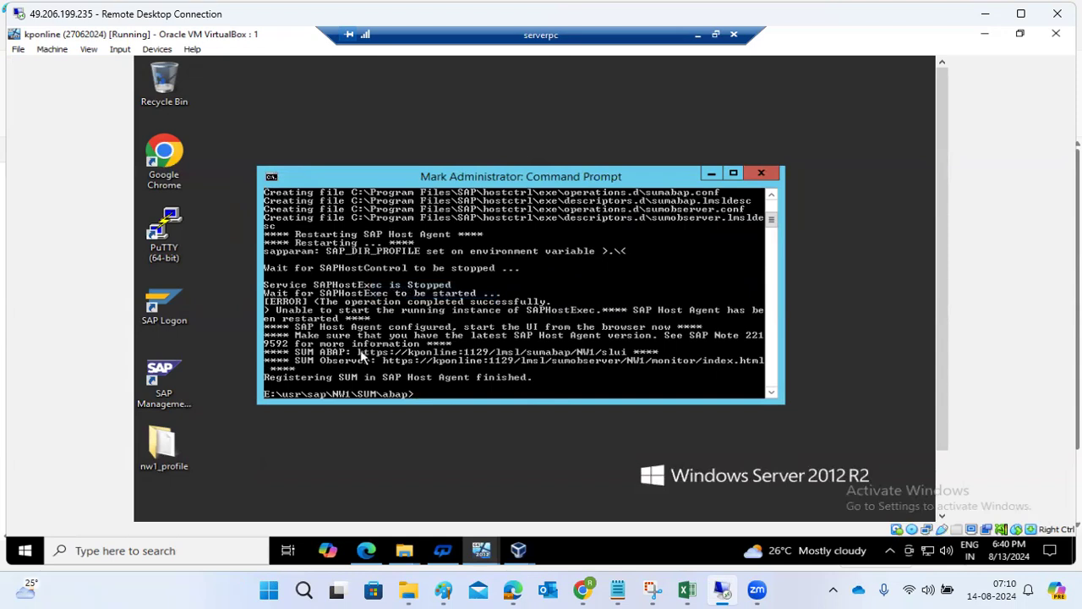
pyautogui.moveTo(360, 352); pyautogui.dragTo(628, 358)
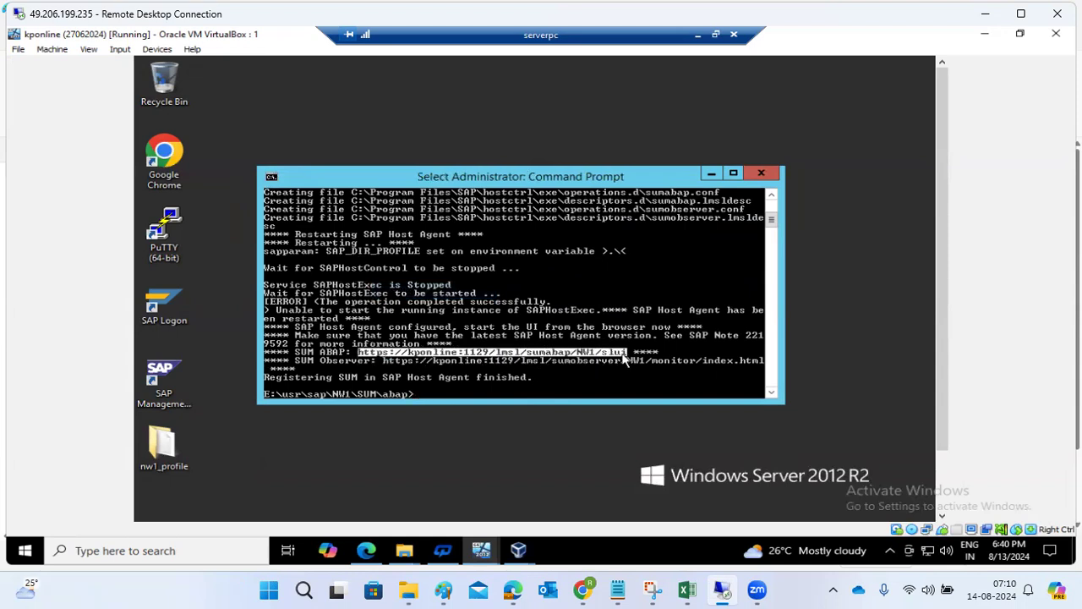
pyautogui.click(272, 178)
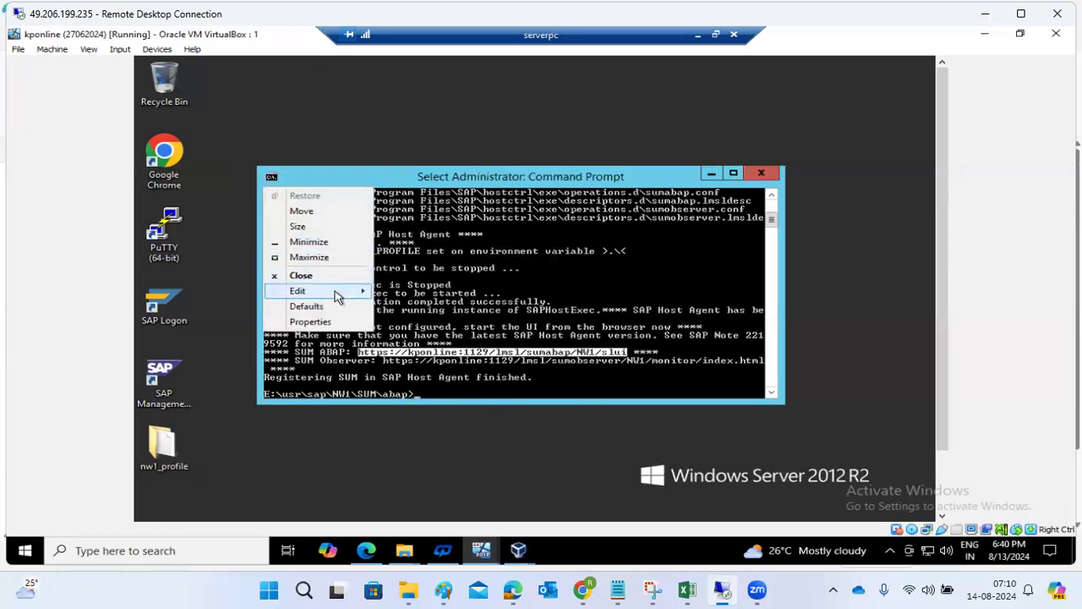
pyautogui.moveTo(357, 292)
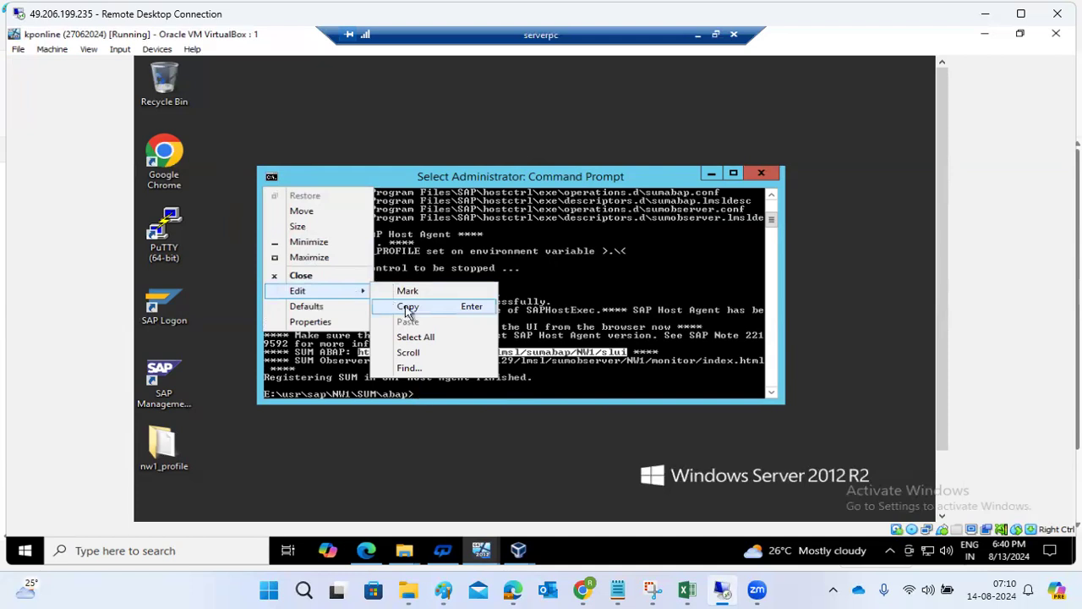
pyautogui.click(406, 309)
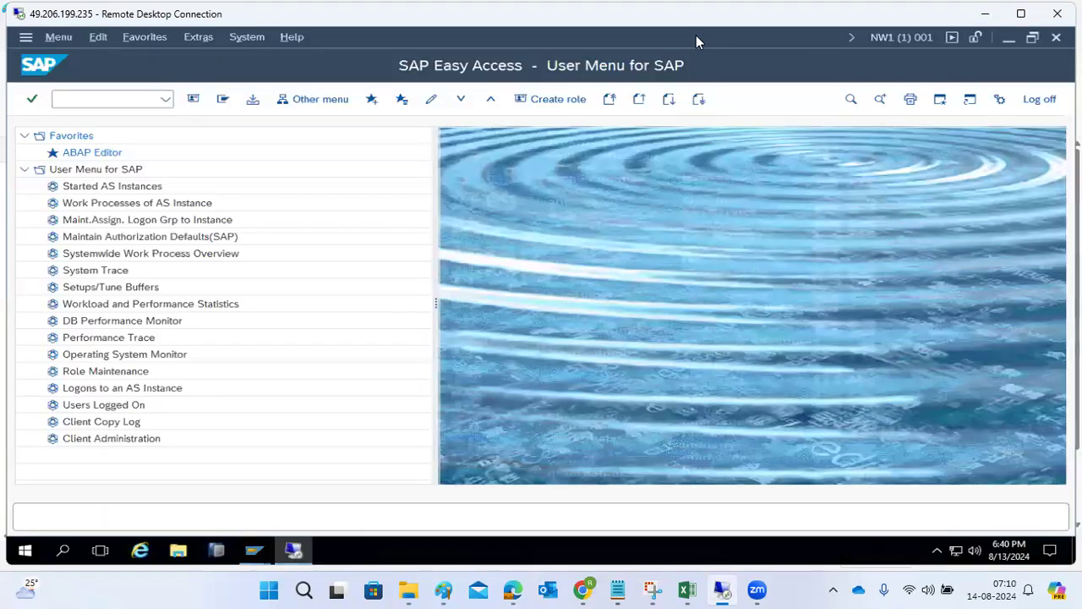
# Step: Minimize the serverpc session, show the outer remote machine's desktop and open Google Chrome
pyautogui.click(697, 35)
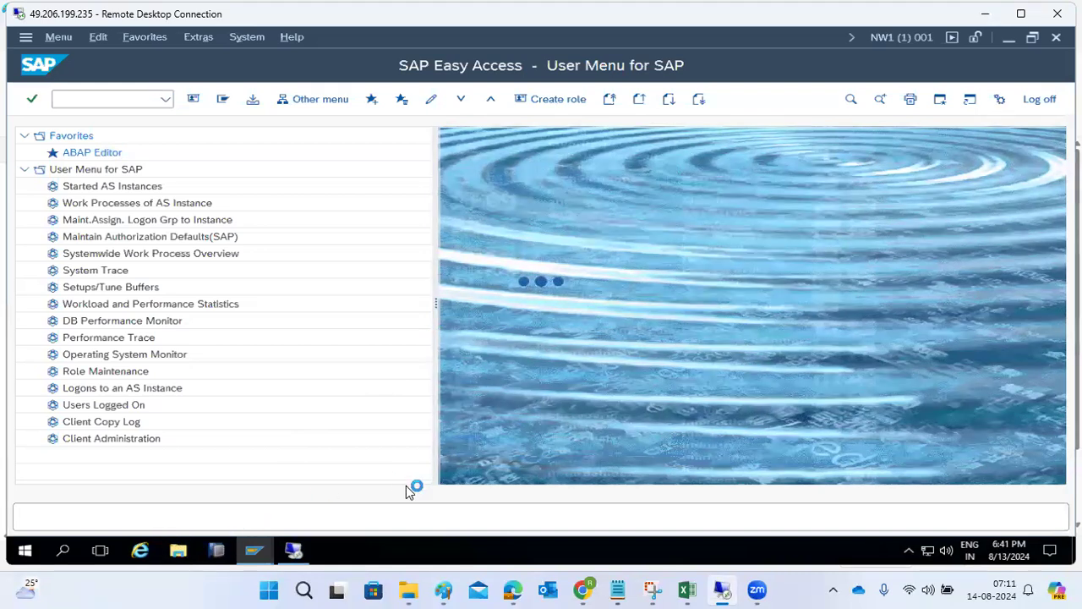
pyautogui.rightClick(404, 554)
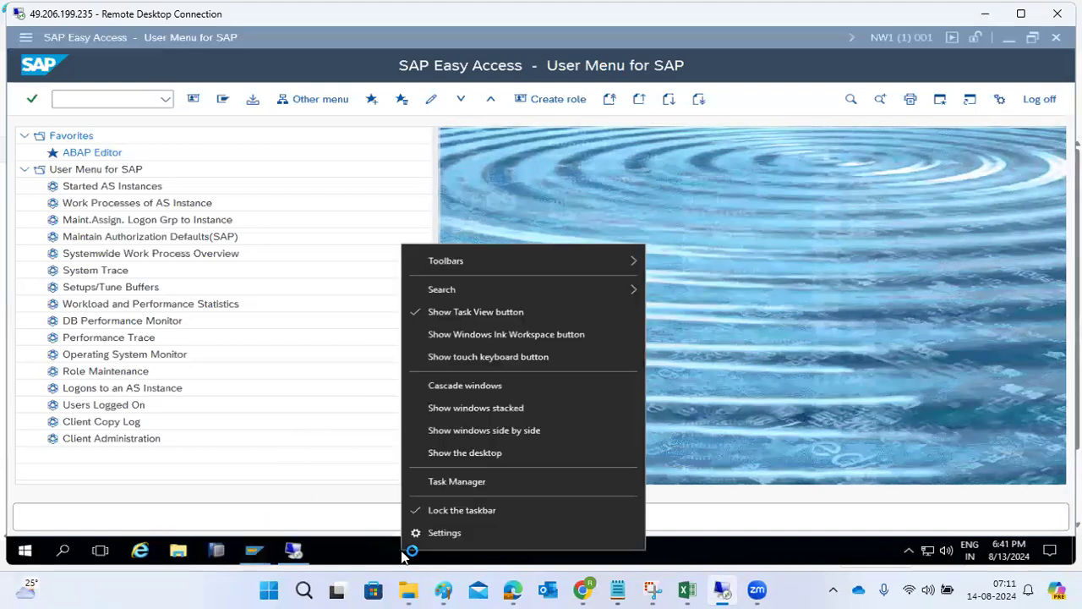
pyautogui.click(448, 455)
pyautogui.click(35, 131)
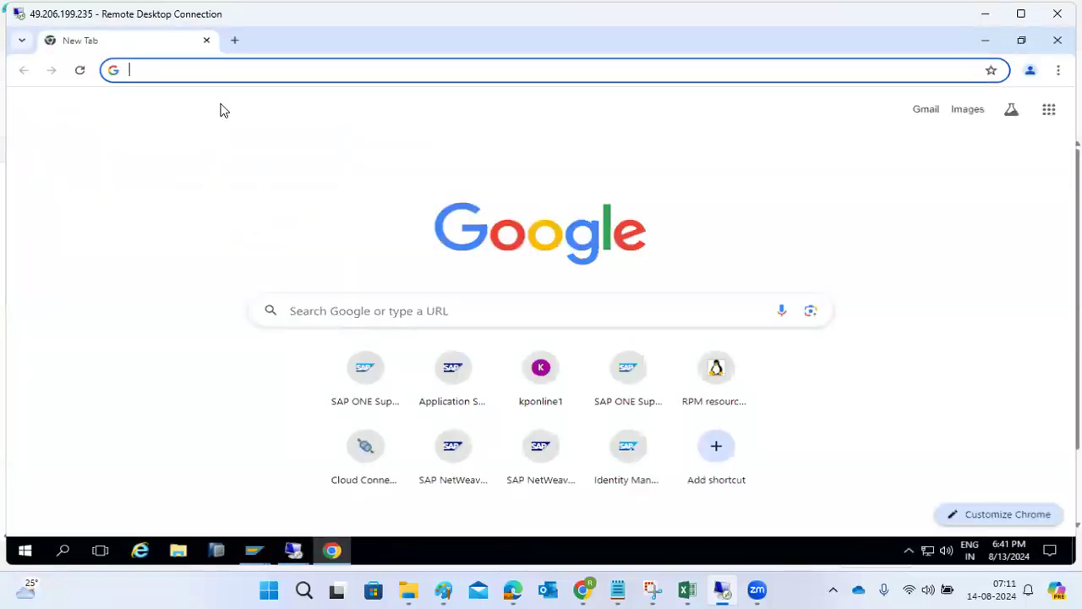
pyautogui.hotkey('ctrl', 'v')
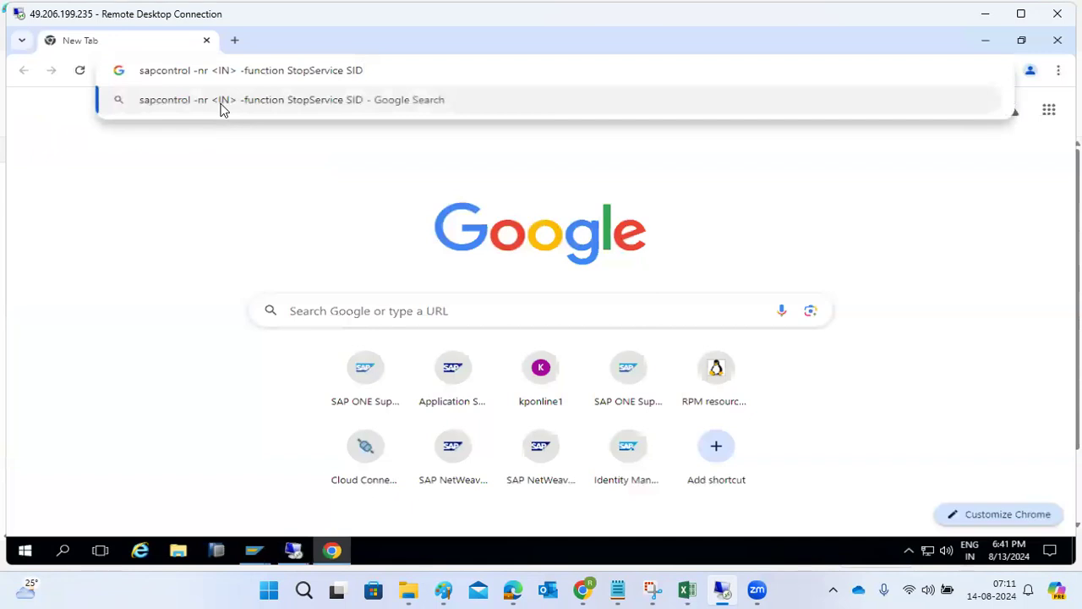
pyautogui.hotkey('ctrl', 'a')
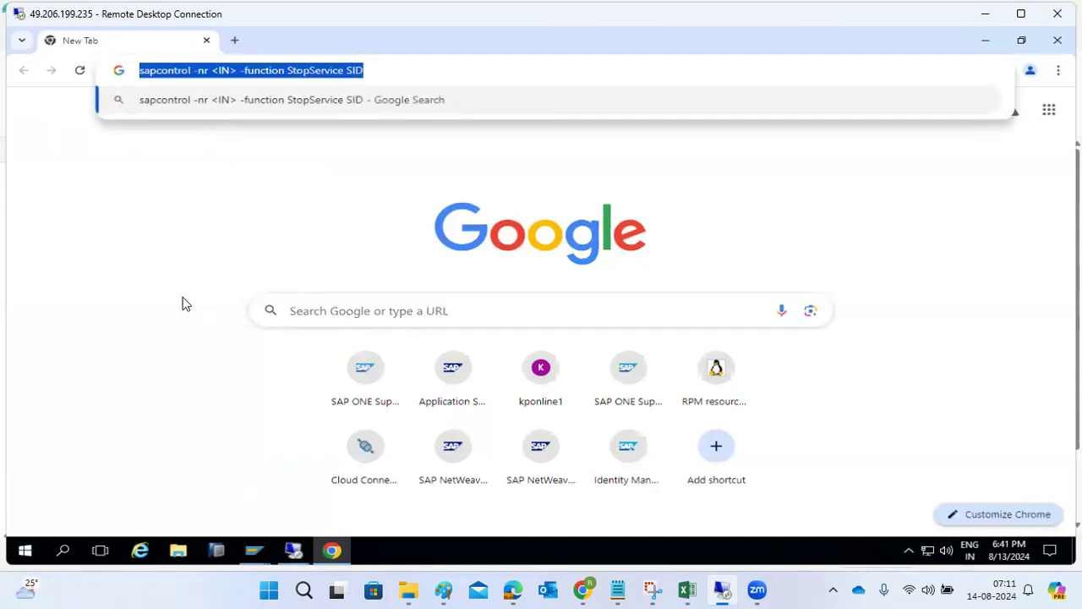
pyautogui.write('h')
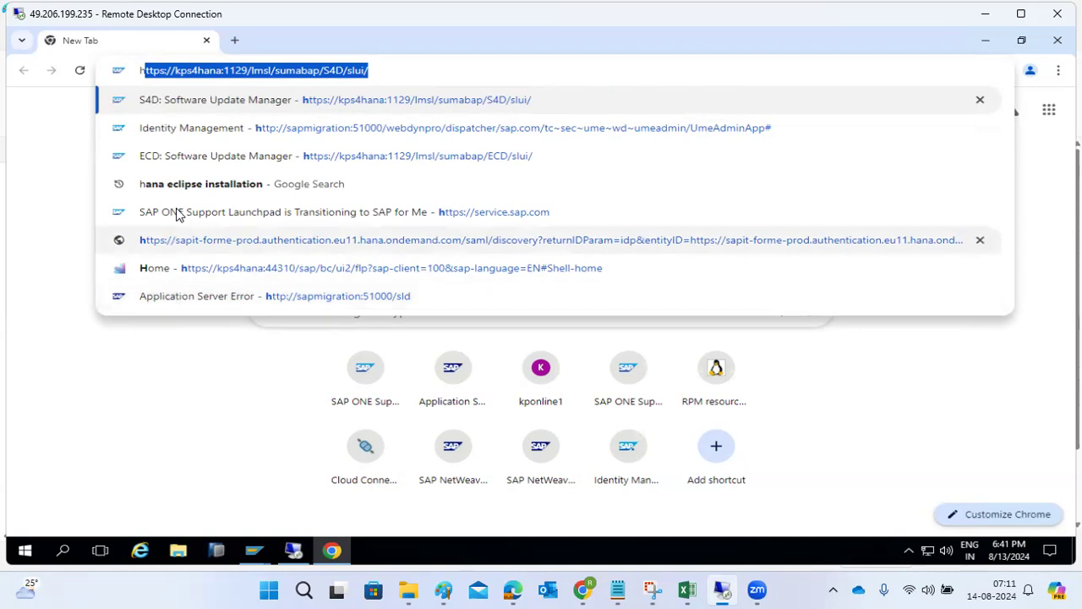
pyautogui.click(194, 74)
pyautogui.moveTo(223, 74); pyautogui.dragTo(188, 70)
pyautogui.write('online')
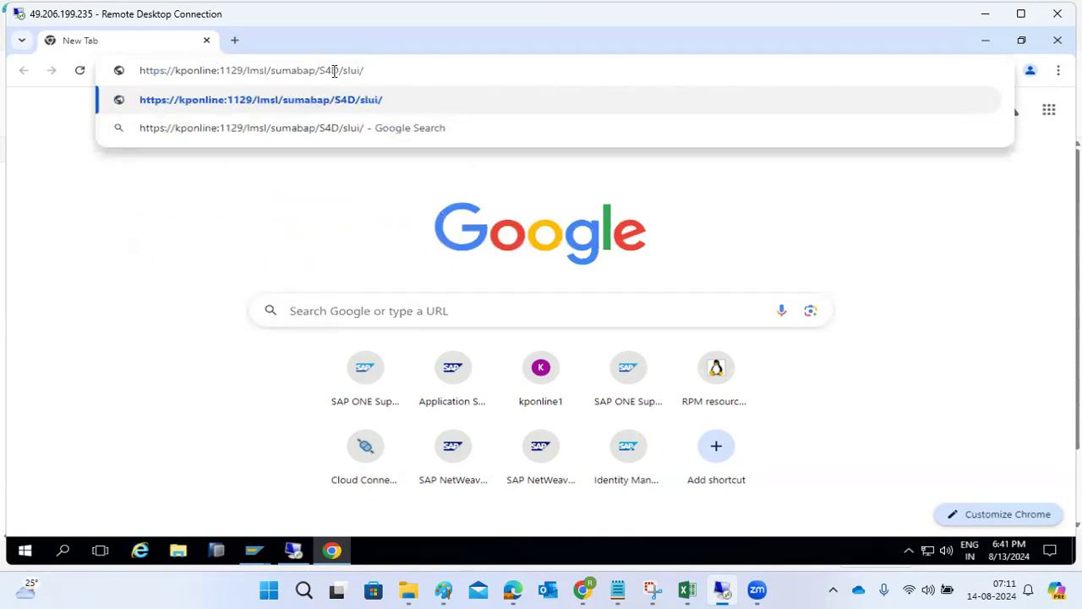
pyautogui.moveTo(338, 70); pyautogui.dragTo(322, 71)
pyautogui.write('Nw1')
pyautogui.press('BackSpace')
pyautogui.press('BackSpace')
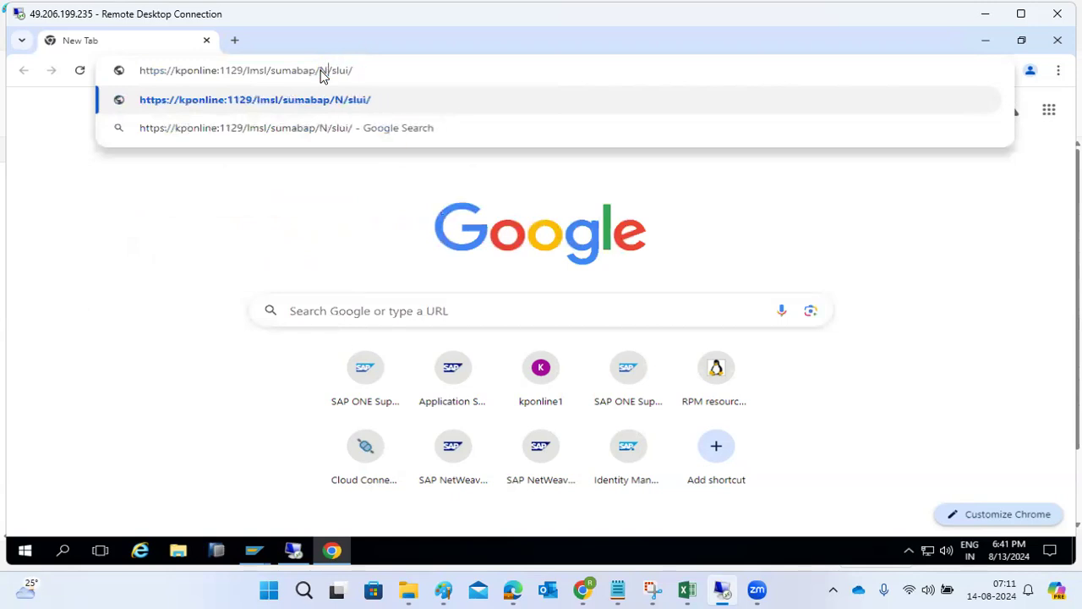
pyautogui.write('W1')
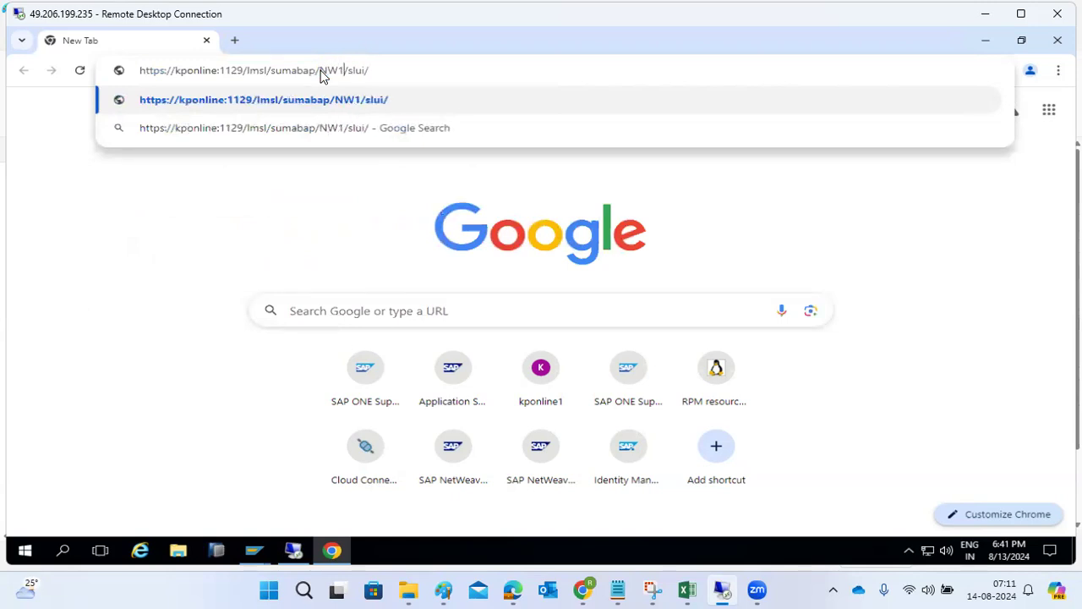
pyautogui.press('Return')
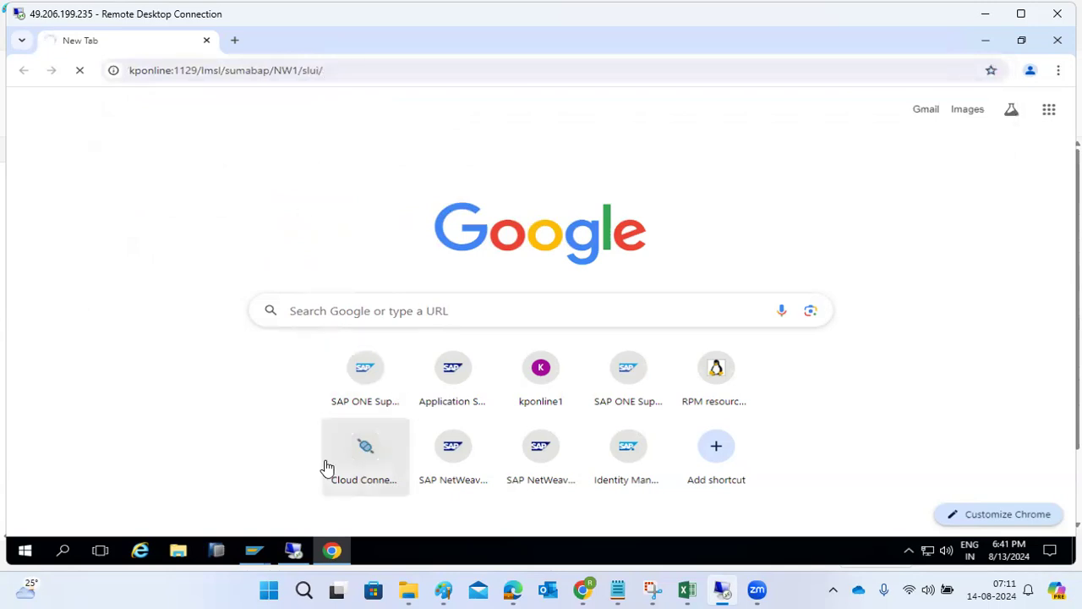
# Step: Confirm the pending SAP log-off and disconnect the serverpc remote session
pyautogui.click(332, 551)
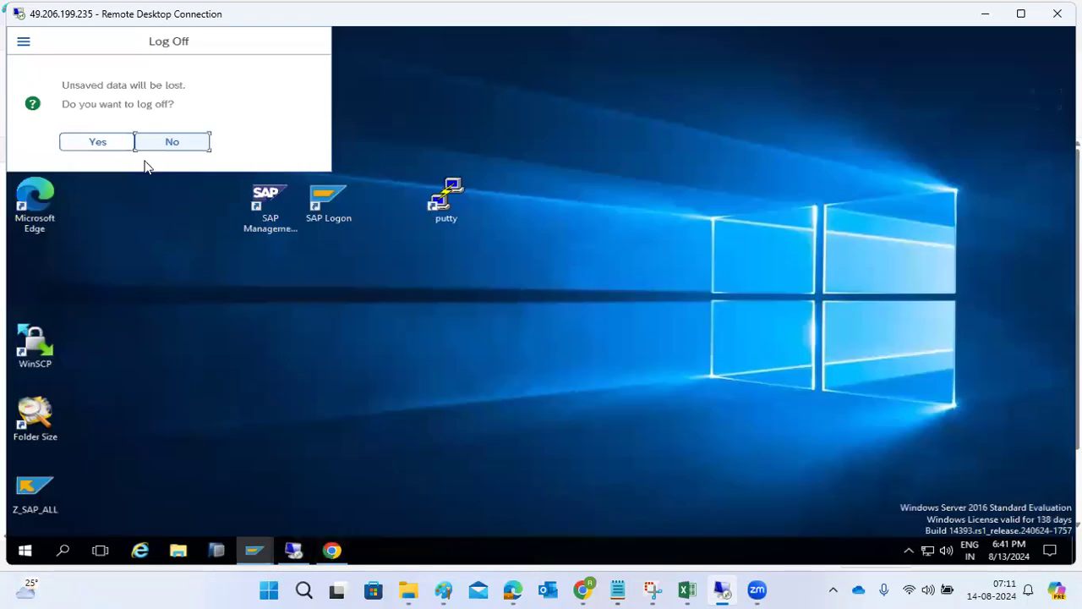
pyautogui.click(105, 146)
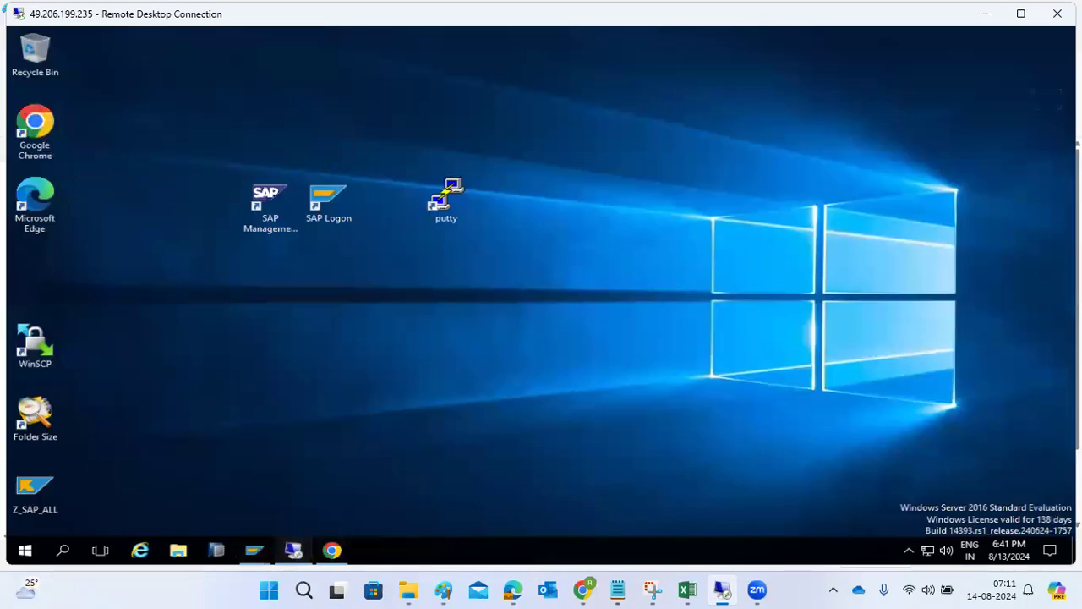
pyautogui.click(293, 551)
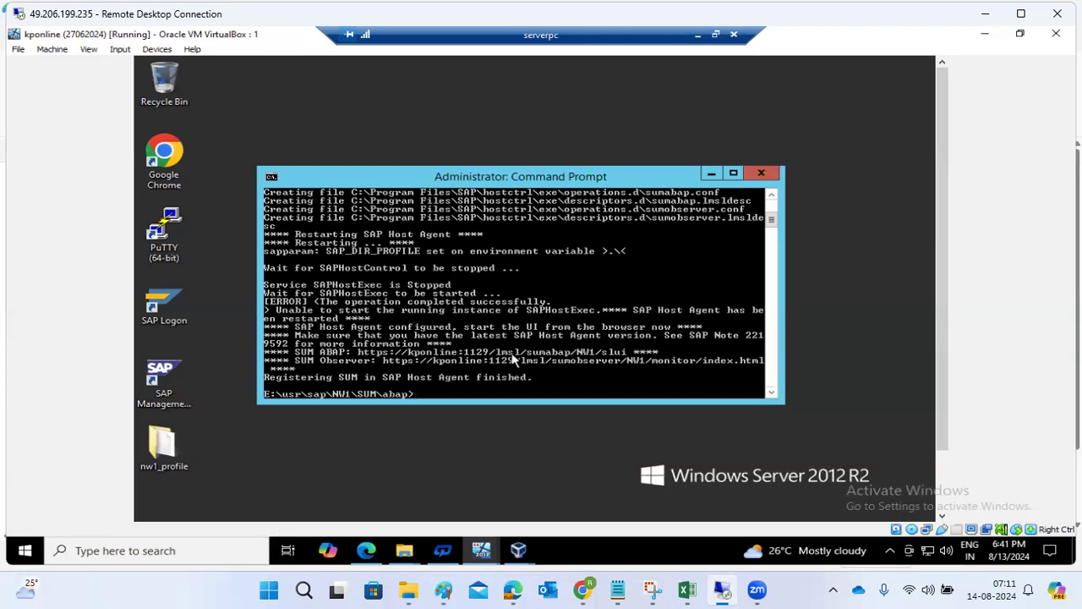
pyautogui.moveTo(948, 395); pyautogui.dragTo(932, 373)
pyautogui.click(734, 35)
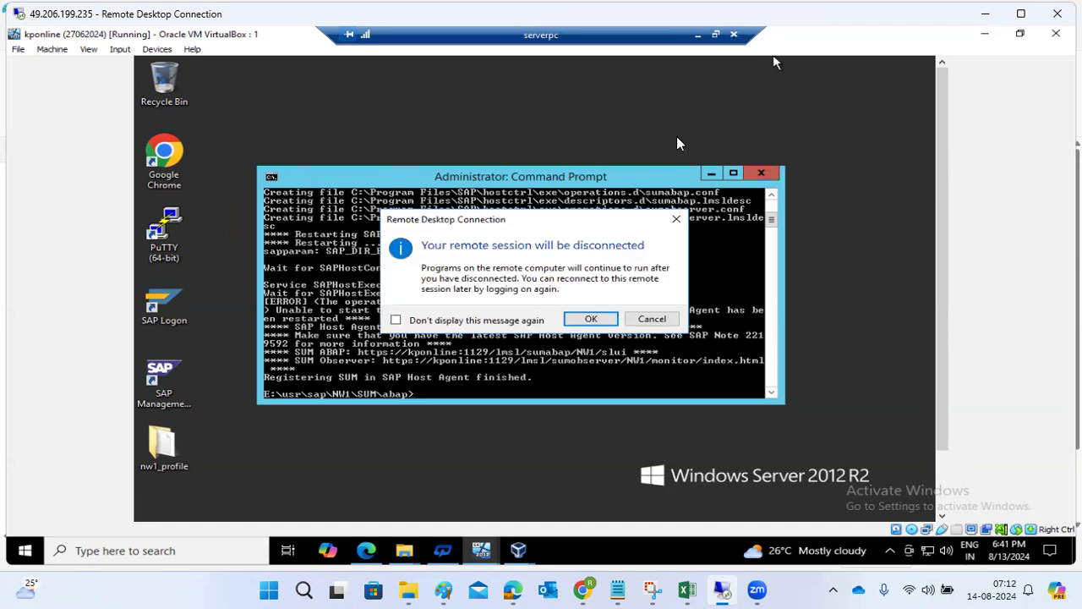
pyautogui.click(591, 319)
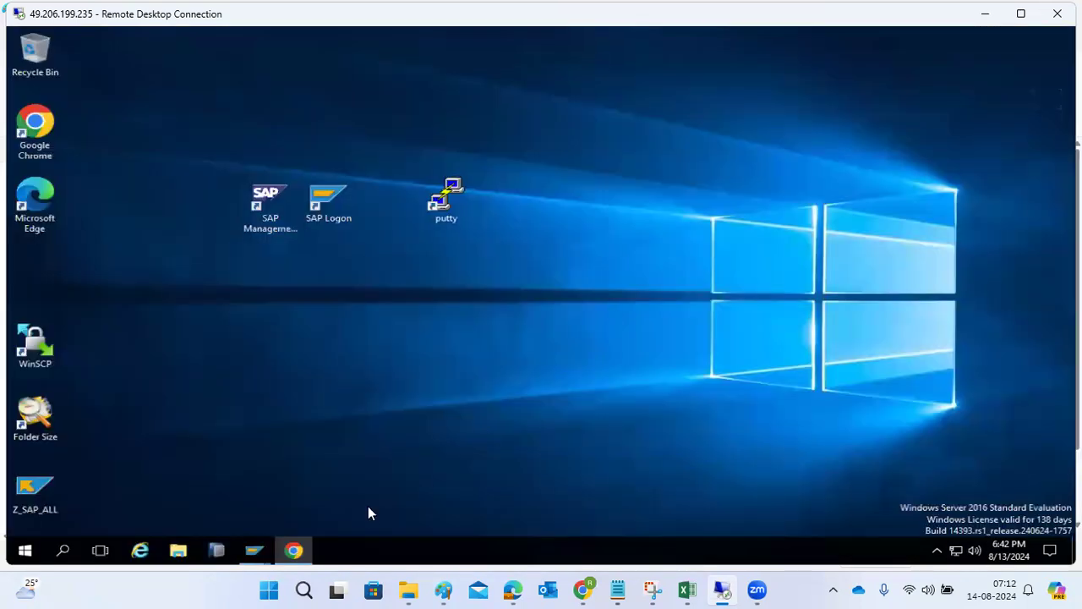
# Step: Check the loading status and address of the kponline SUM page in Chrome, and minimize the browser
pyautogui.click(287, 552)
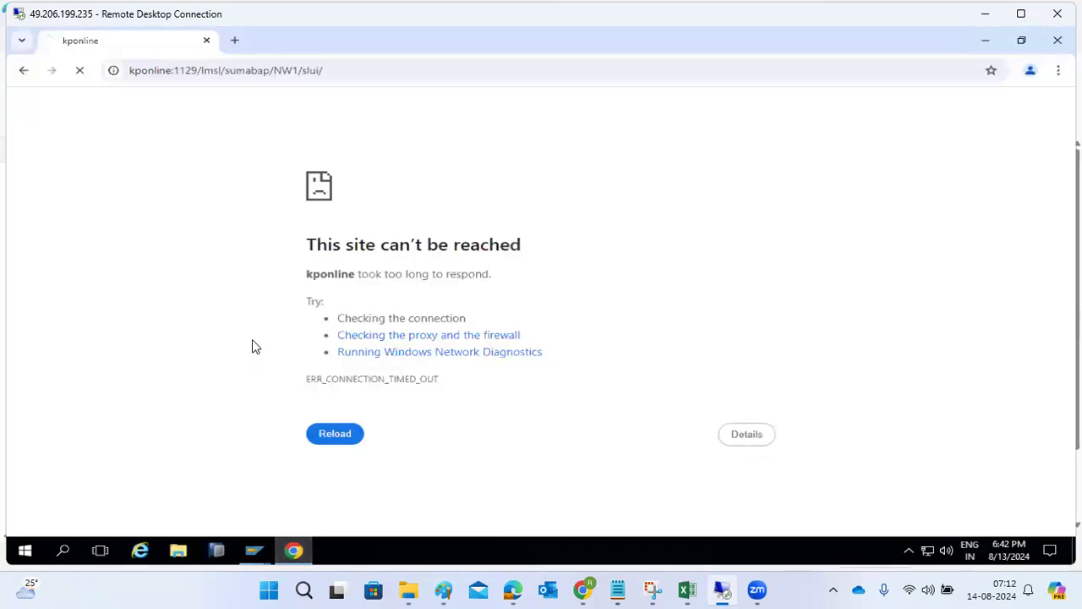
pyautogui.doubleClick(179, 71)
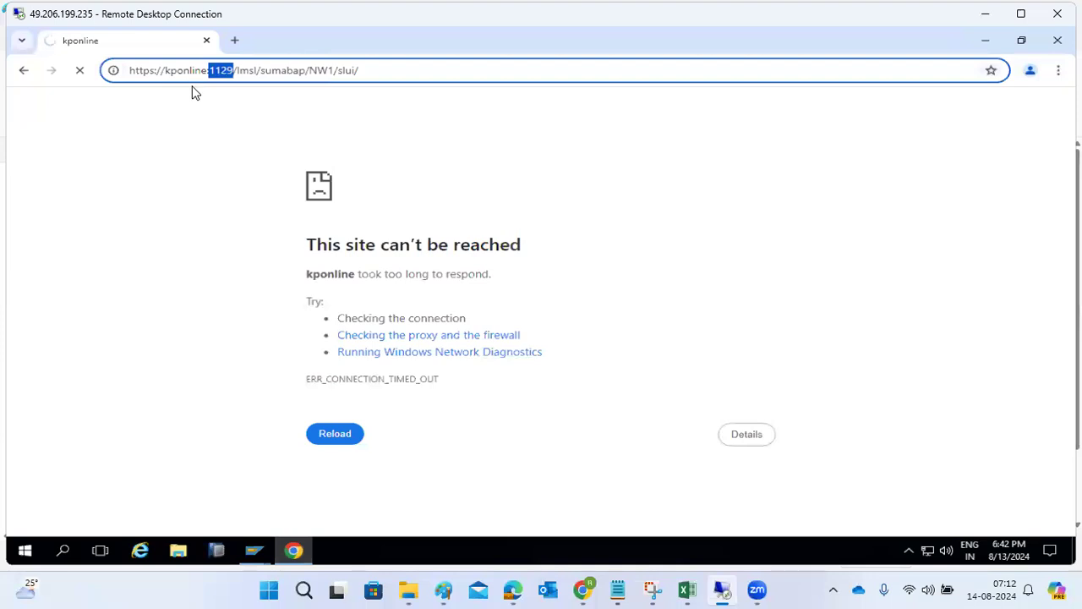
pyautogui.click(202, 149)
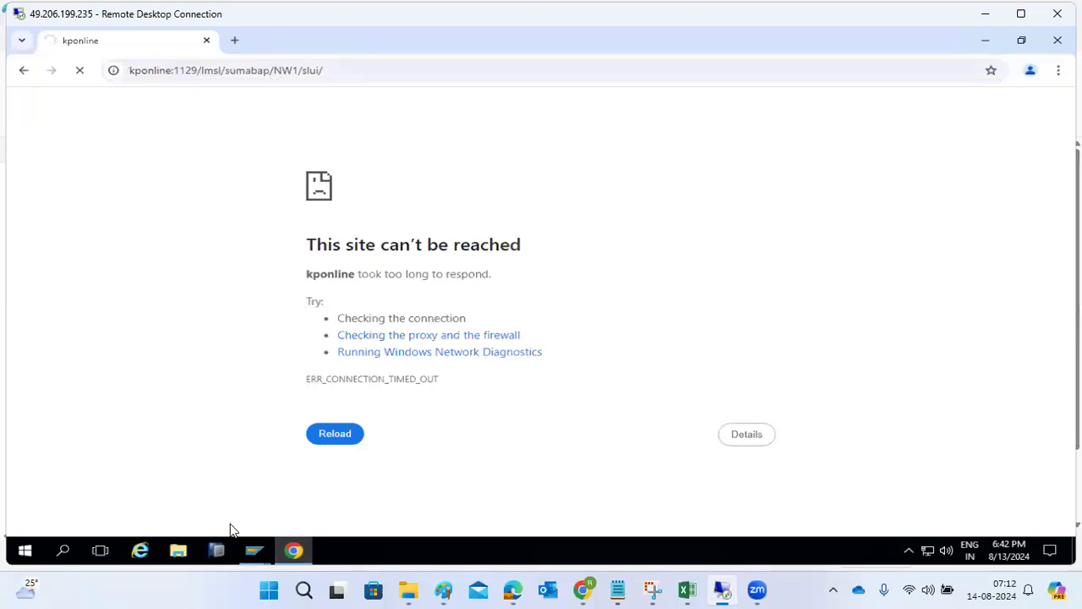
pyautogui.click(293, 550)
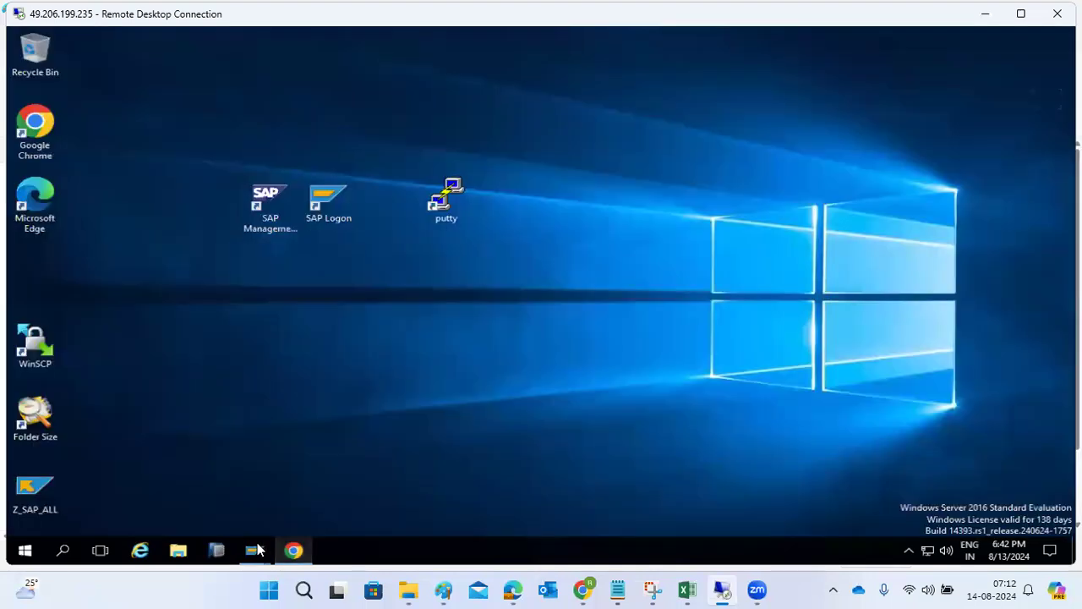
# Step: Connect to kponline through Remote Desktop Connection with the nw1adm account password, accepting the untrusted certificate
pyautogui.click(63, 551)
pyautogui.write('mstsc')
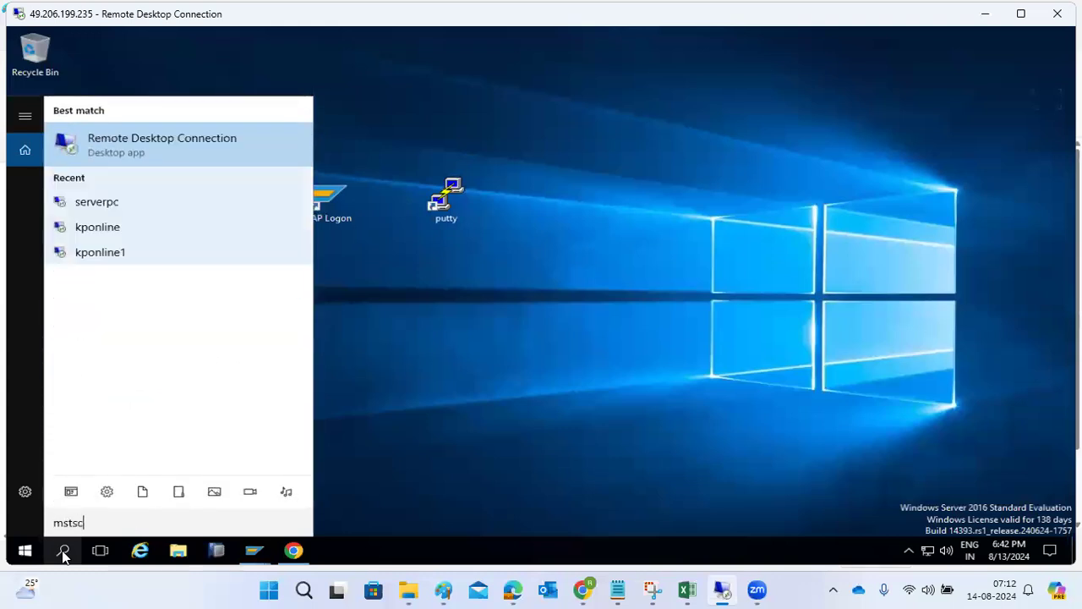
pyautogui.press('Return')
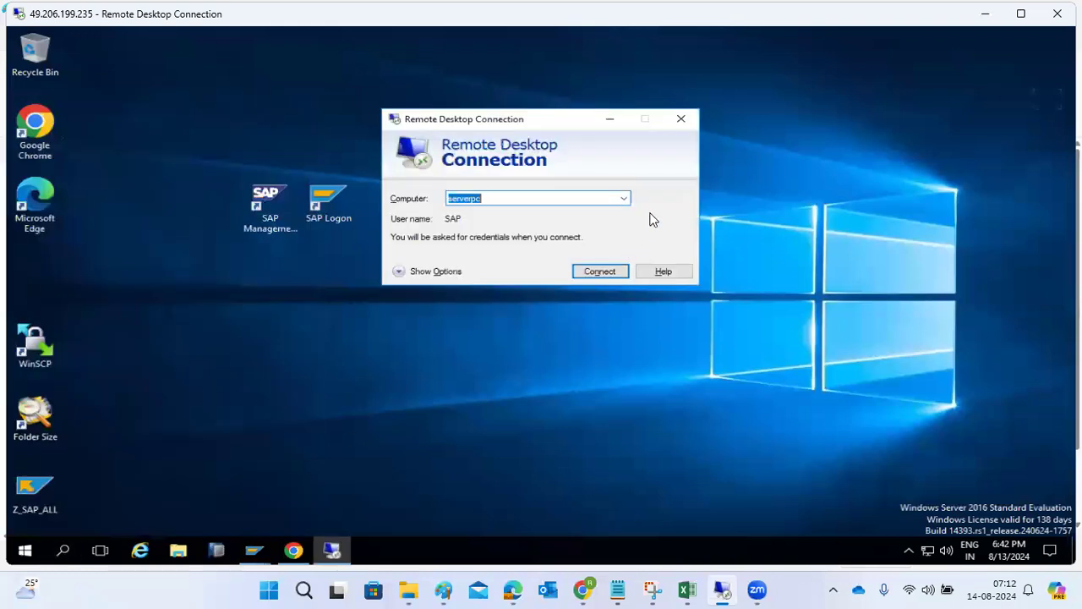
pyautogui.click(623, 199)
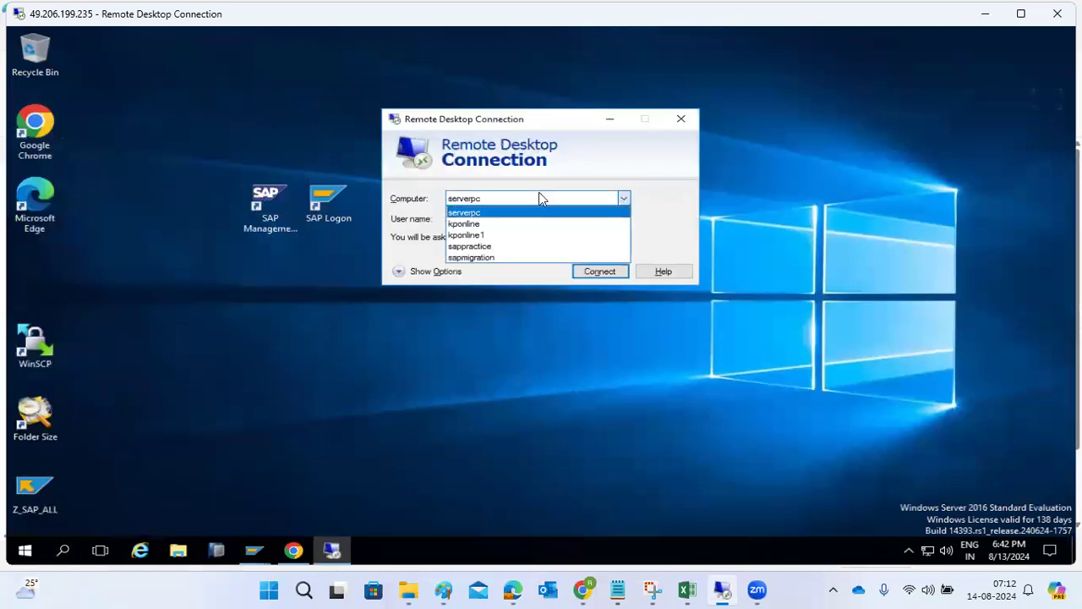
pyautogui.click(497, 223)
pyautogui.click(585, 270)
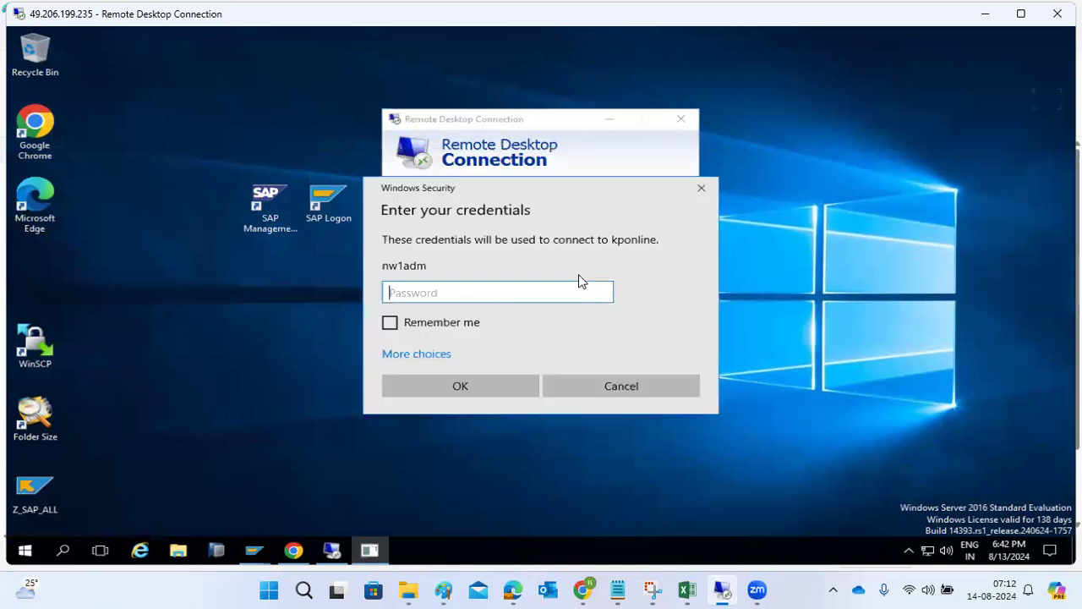
pyautogui.write('••••••••••')
pyautogui.press('Return')
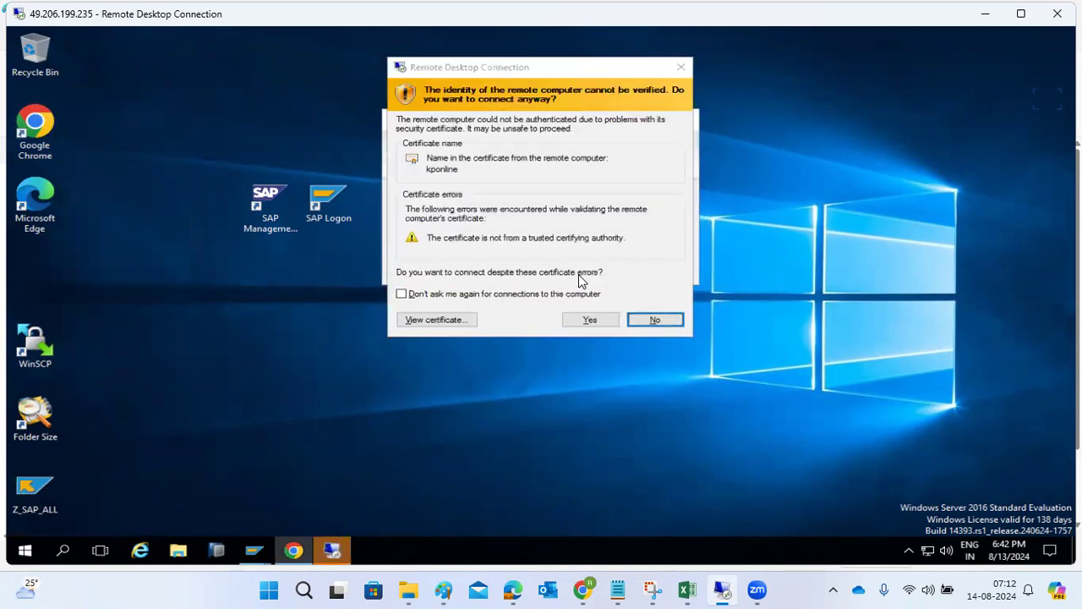
pyautogui.click(594, 321)
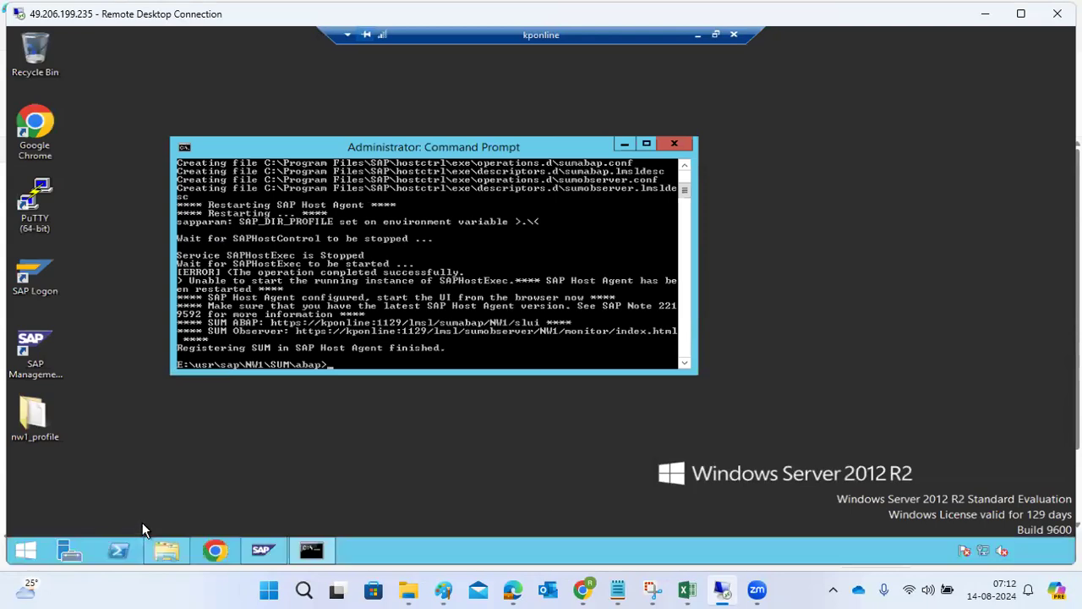
pyautogui.click(694, 35)
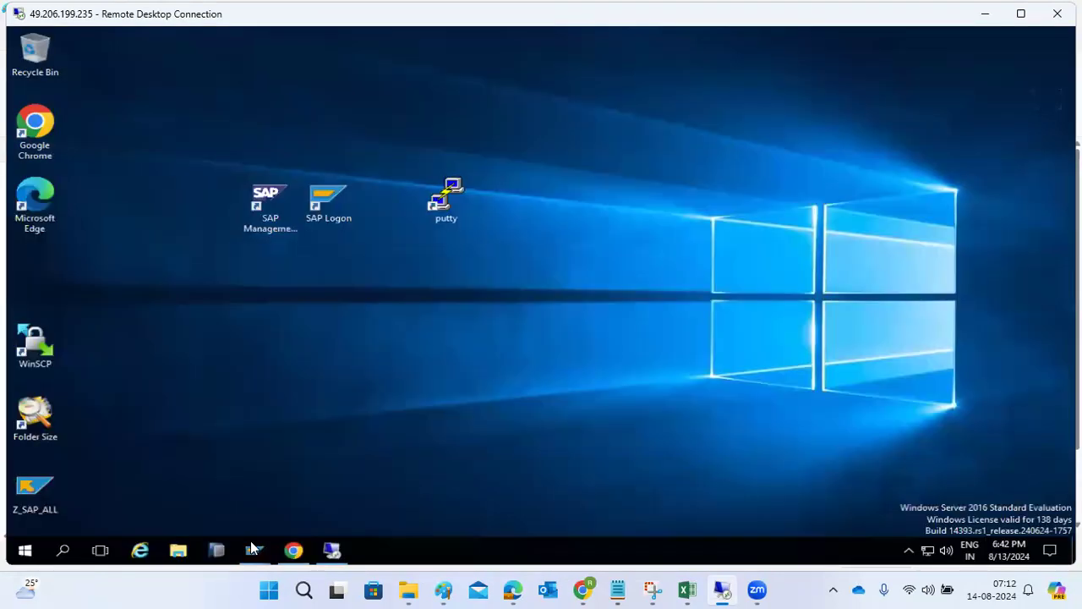
pyautogui.click(294, 551)
pyautogui.click(293, 551)
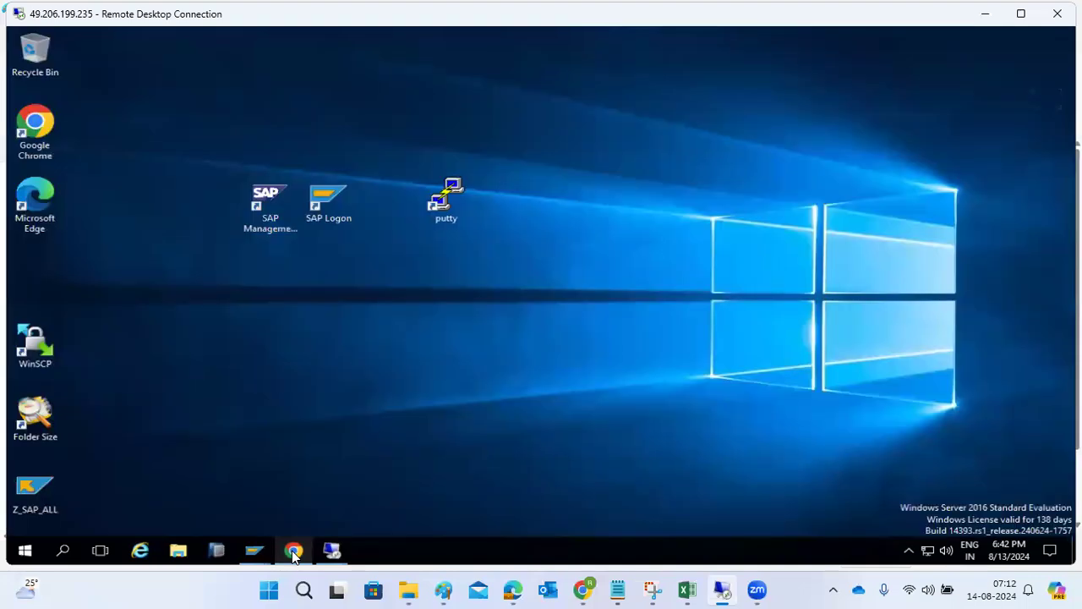
pyautogui.click(330, 551)
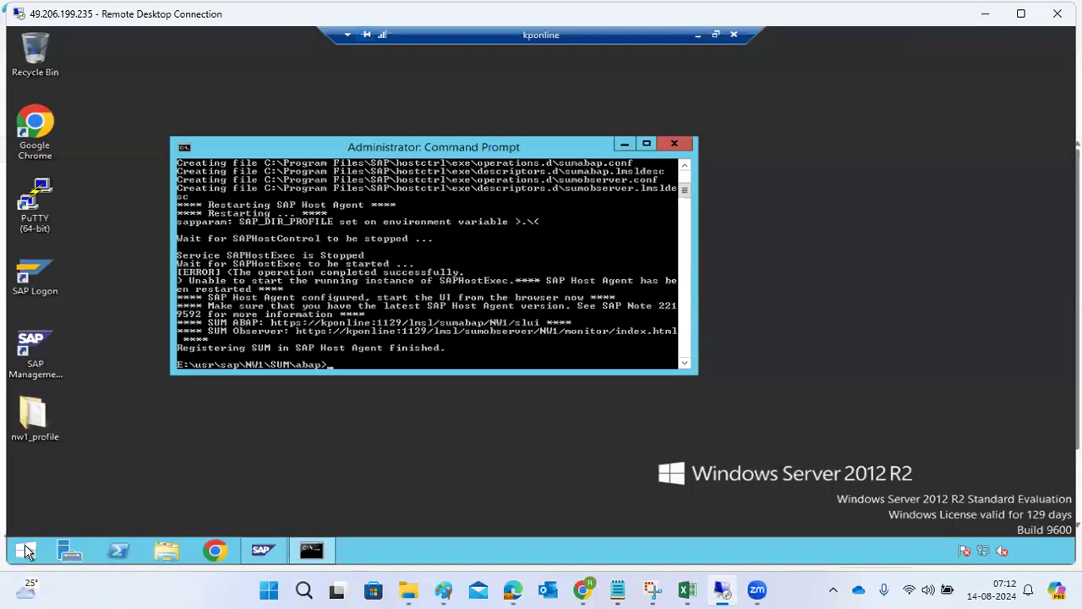
pyautogui.click(210, 552)
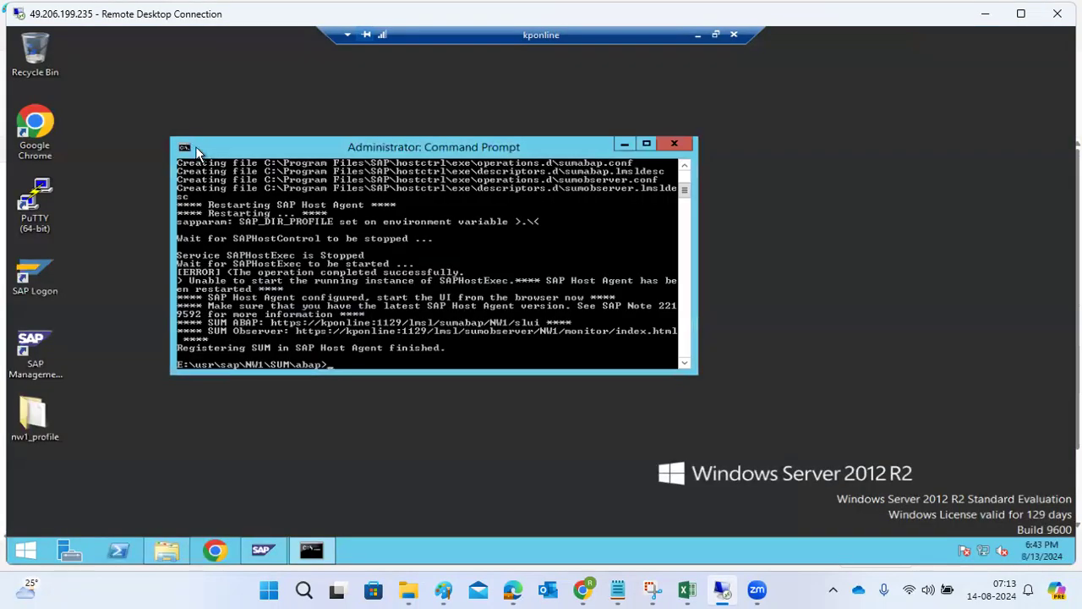
pyautogui.click(185, 148)
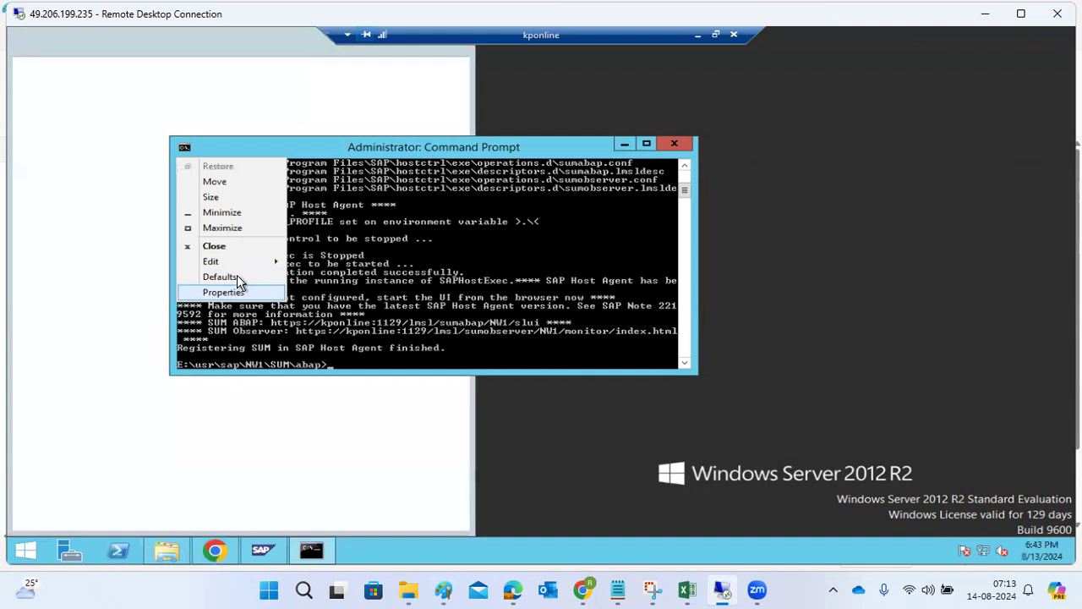
pyautogui.moveTo(256, 264)
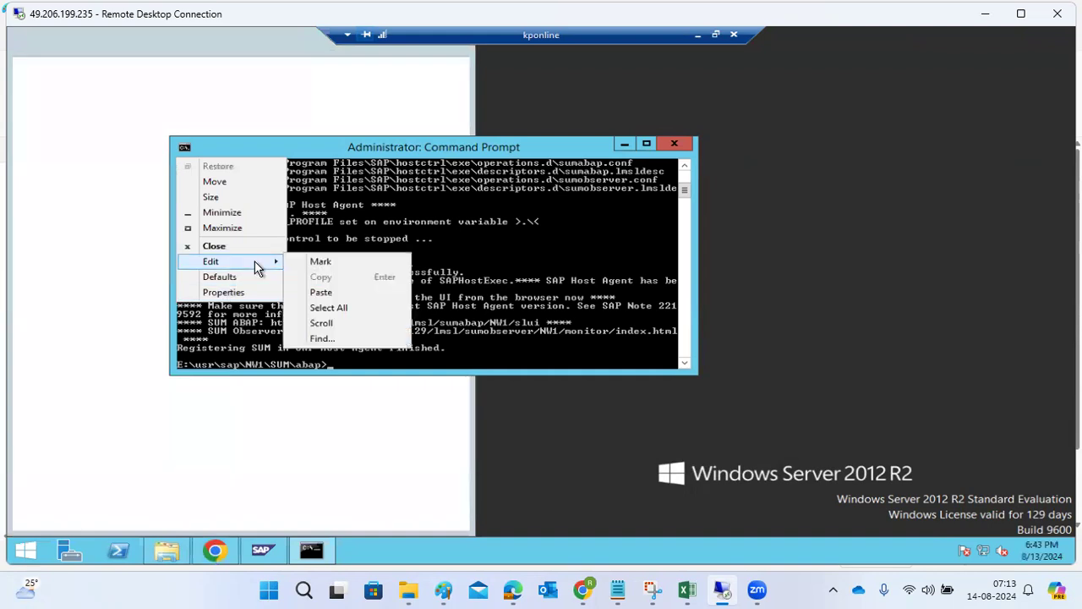
pyautogui.click(320, 262)
pyautogui.moveTo(267, 323); pyautogui.dragTo(541, 322)
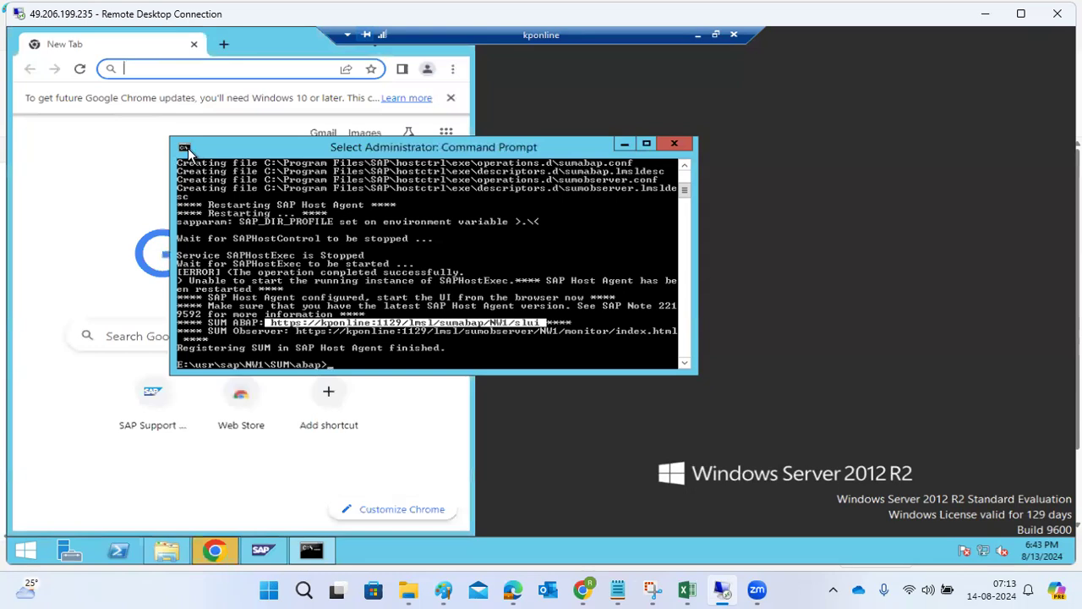
pyautogui.click(186, 149)
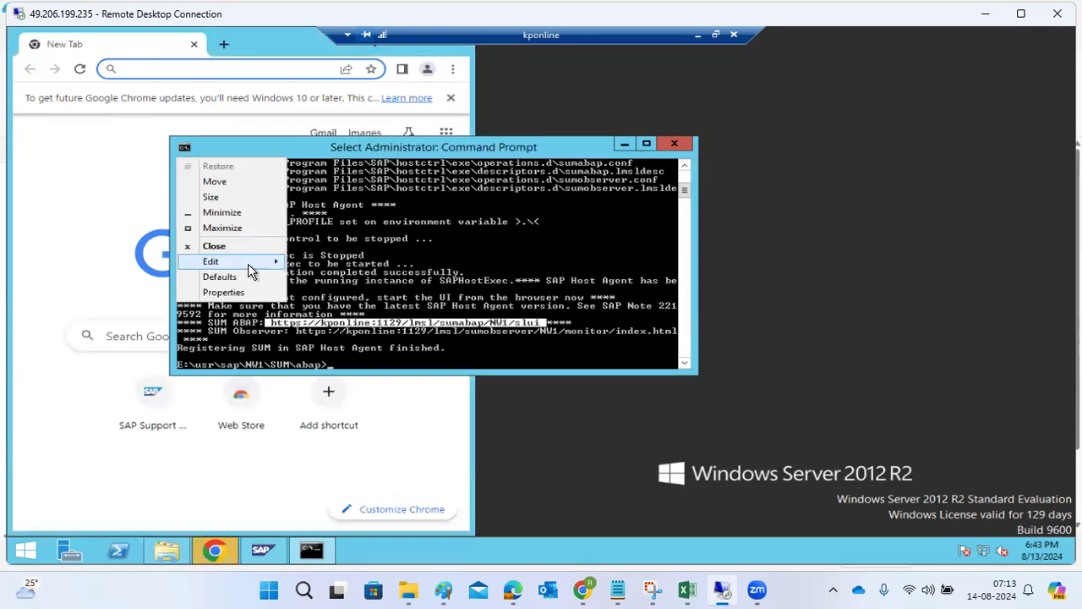
pyautogui.moveTo(259, 264)
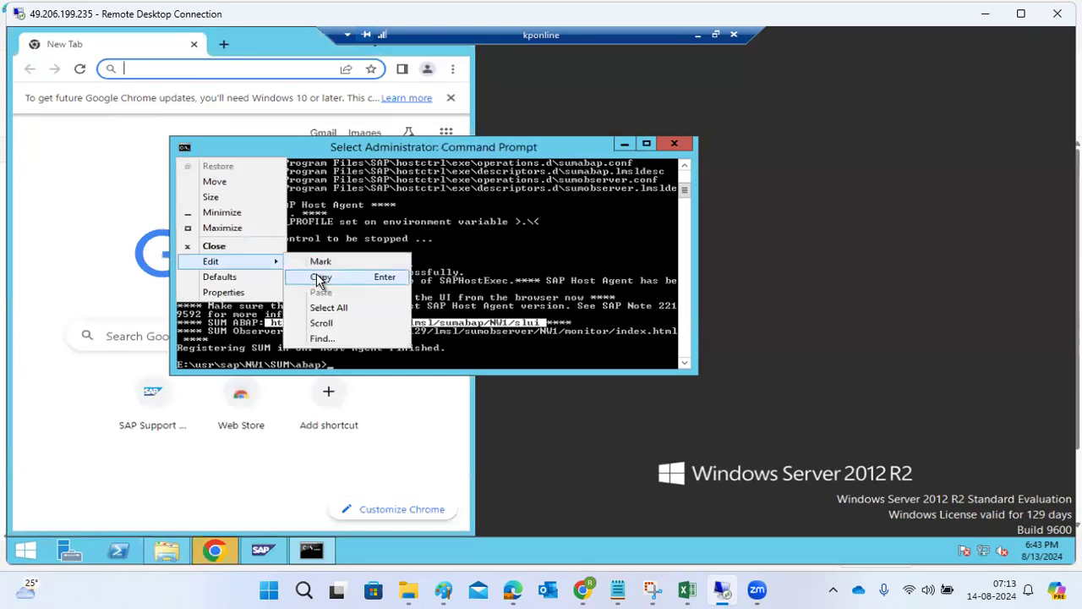
pyautogui.click(322, 276)
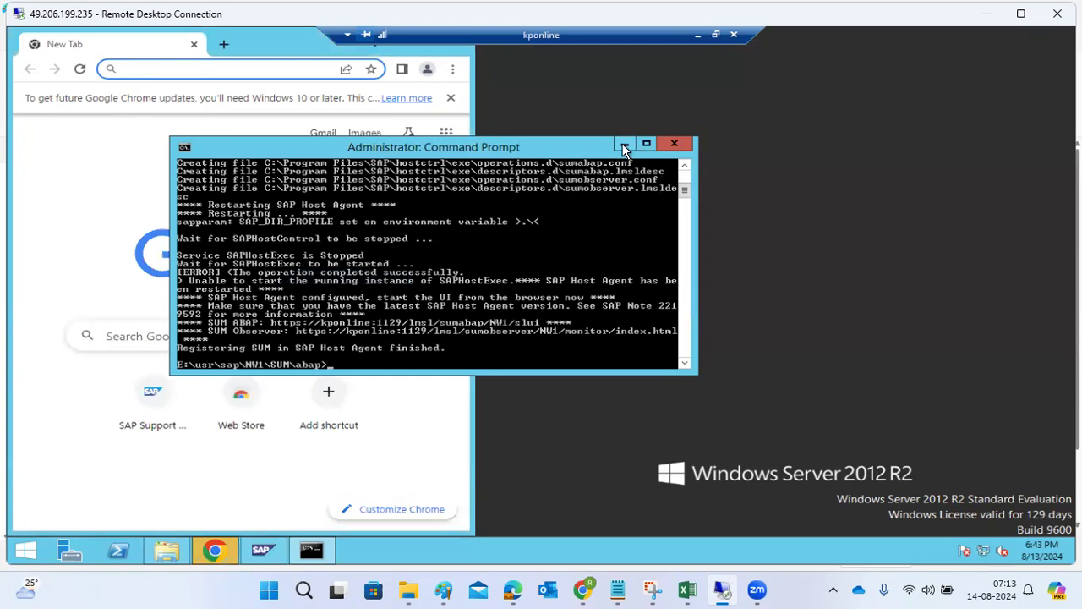
# Step: Minimize the Command Prompt, maximize Chrome and load the copied SUM ABAP address for NW1
pyautogui.click(622, 144)
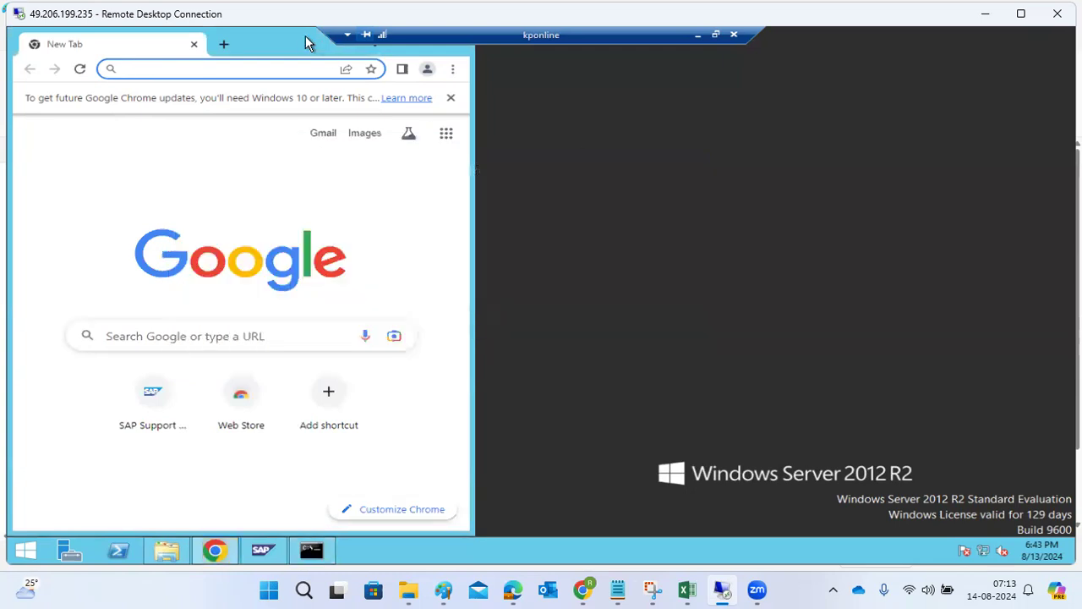
pyautogui.doubleClick(263, 43)
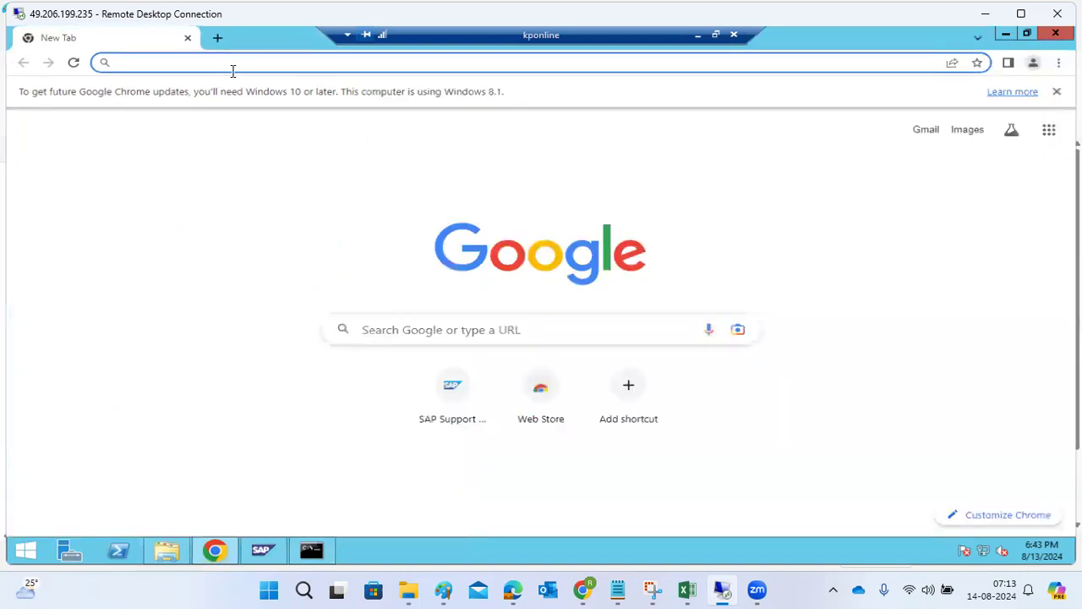
pyautogui.click(222, 66)
pyautogui.hotkey('ctrl', 'v')
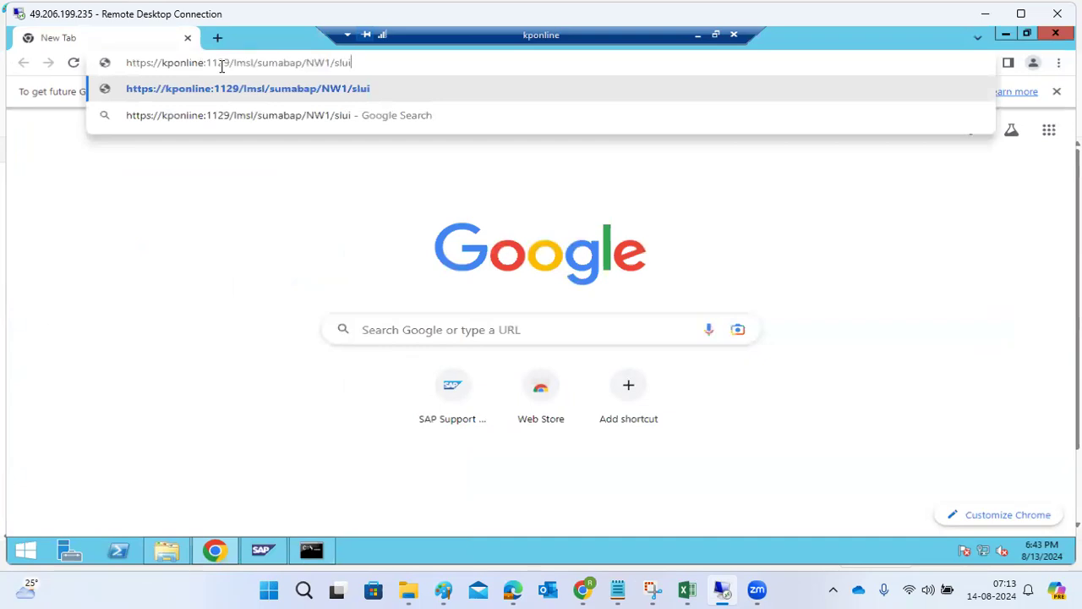
pyautogui.press('Return')
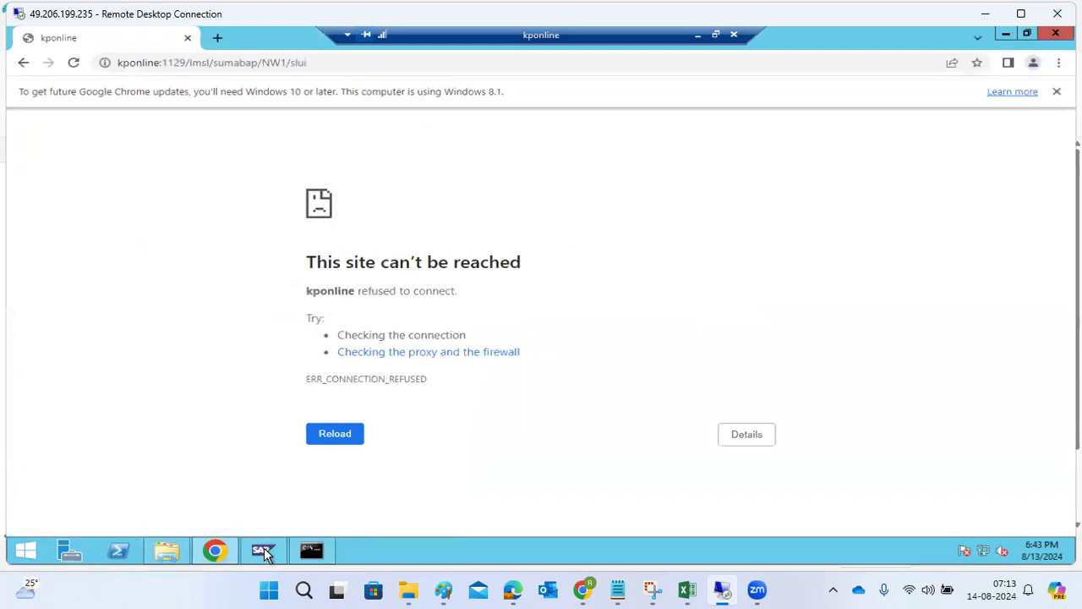
# Step: Examine the access points of instance kponline 0 in the SAP Management Console and minimize it
pyautogui.click(263, 550)
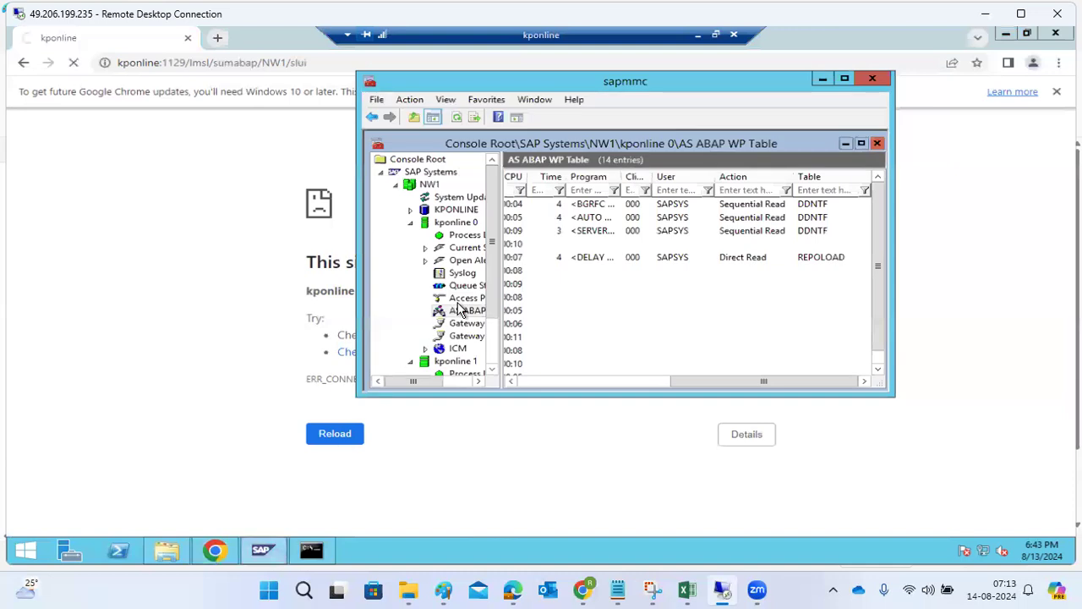
pyautogui.click(465, 301)
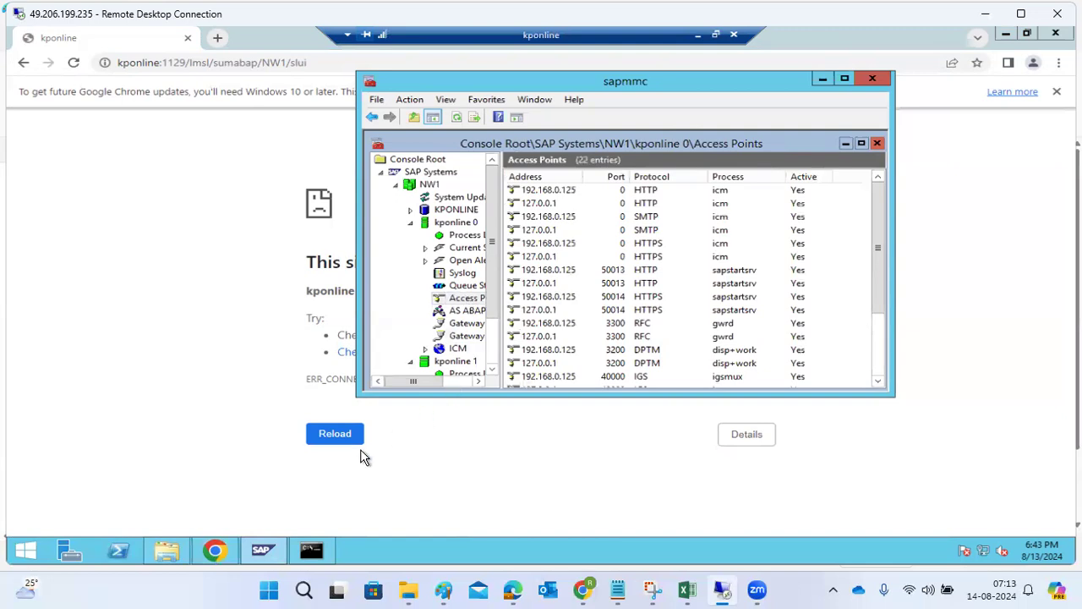
pyautogui.click(247, 550)
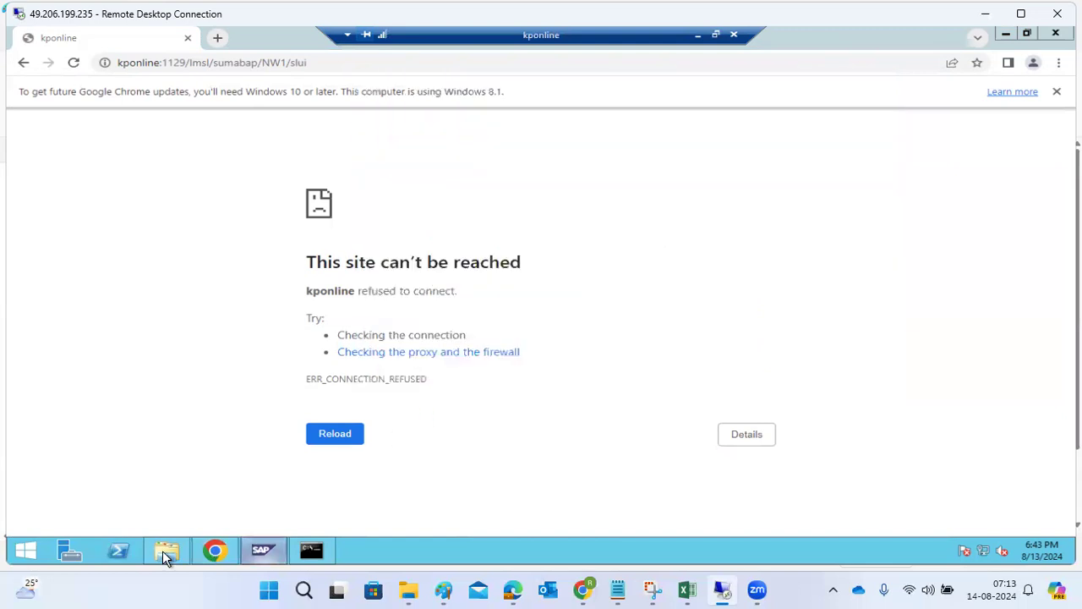
# Step: Switch to File Explorer and open the Windows folder on Local Disk (C:)
pyautogui.click(163, 551)
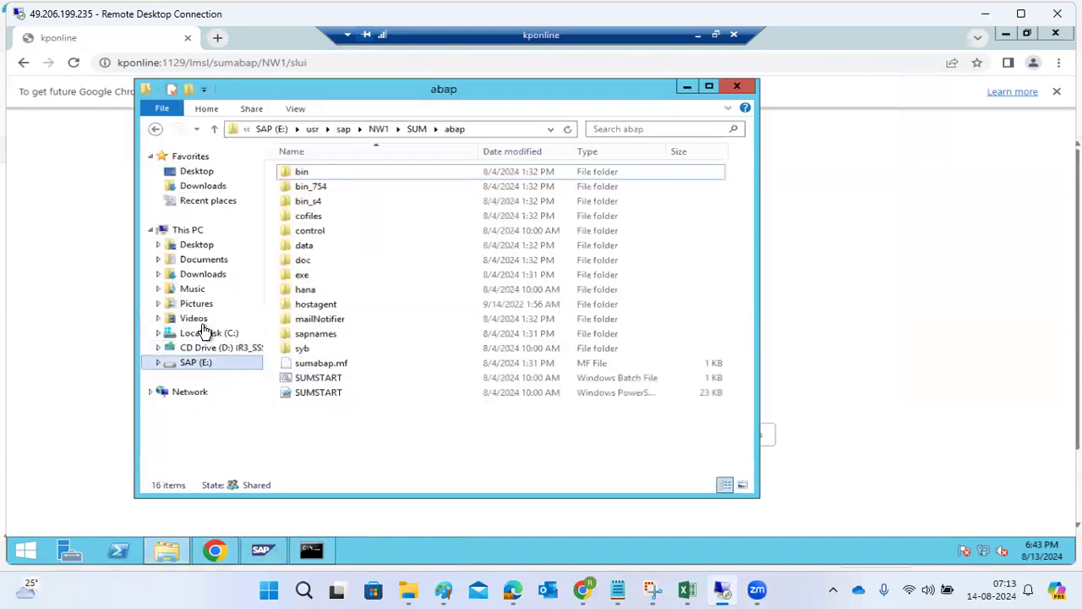
pyautogui.click(203, 172)
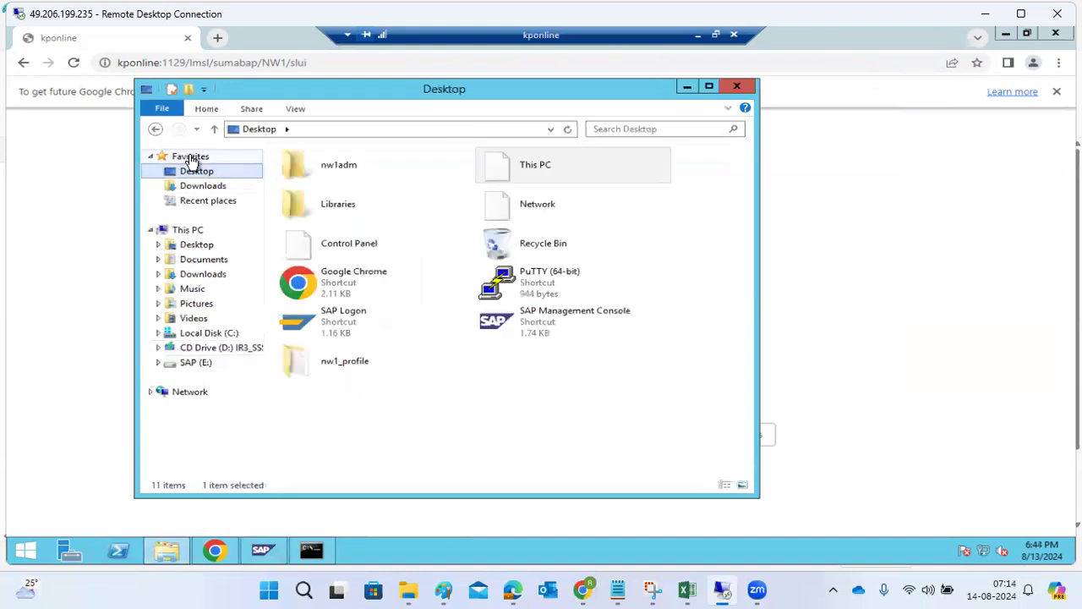
pyautogui.click(190, 158)
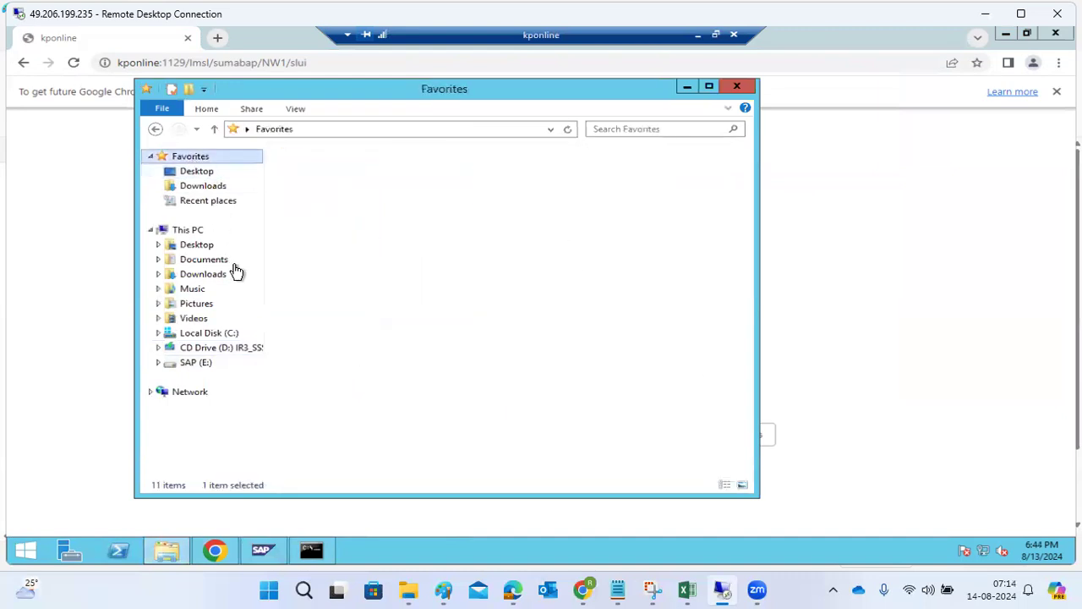
pyautogui.click(203, 334)
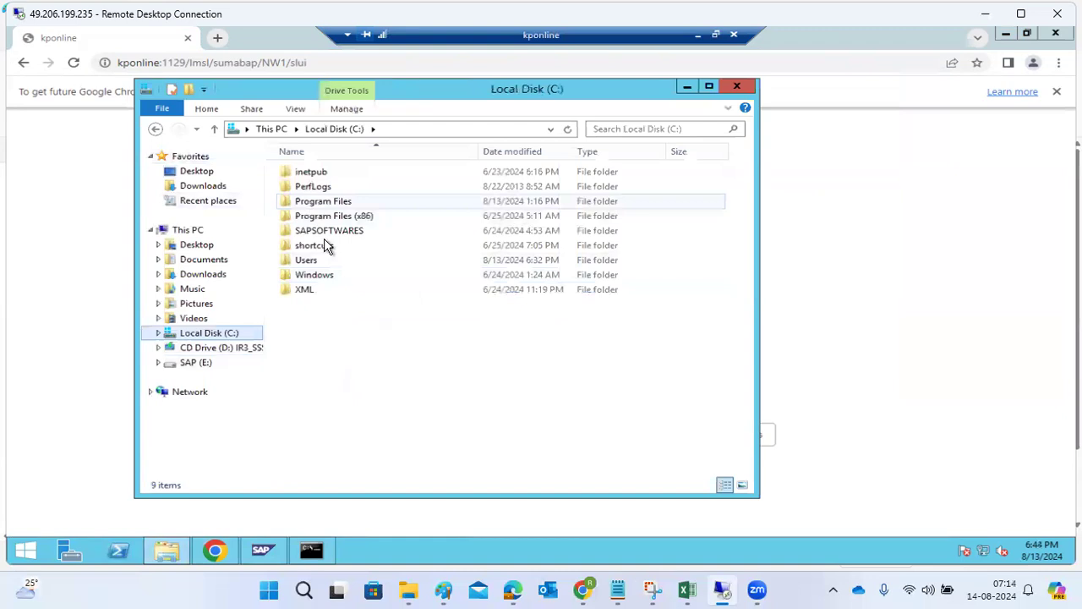
pyautogui.click(325, 277)
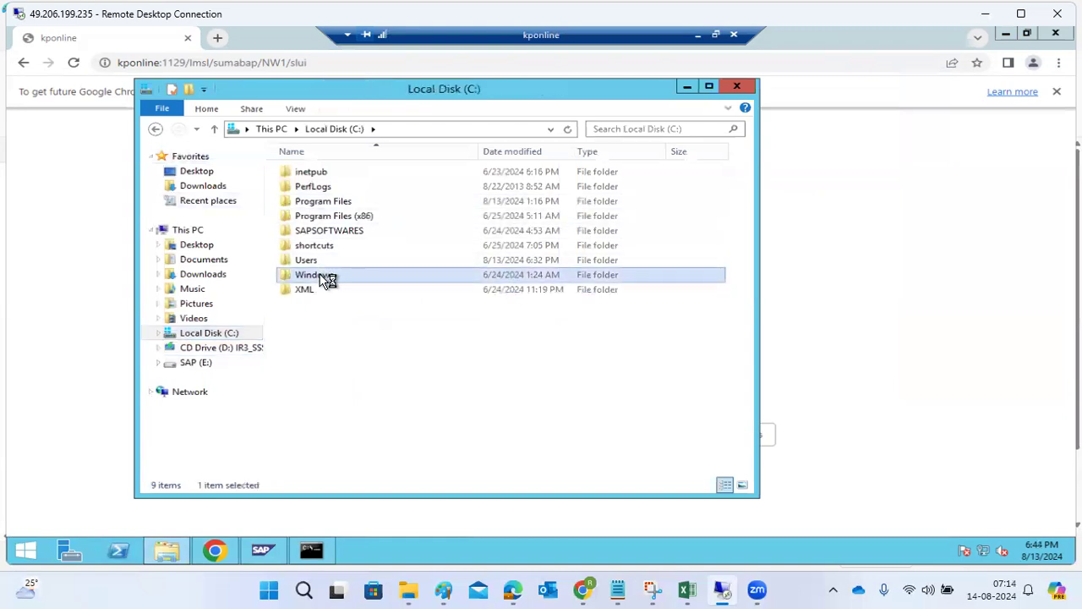
pyautogui.doubleClick(325, 277)
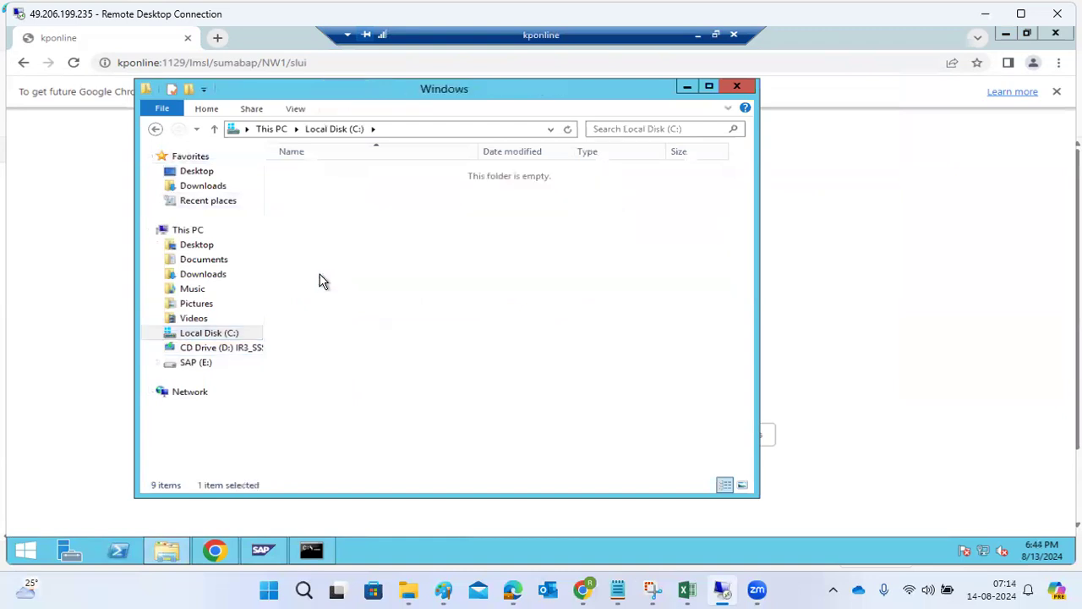
# Step: Go from the Windows folder into System32 and open its drivers subfolder
pyautogui.click(322, 278)
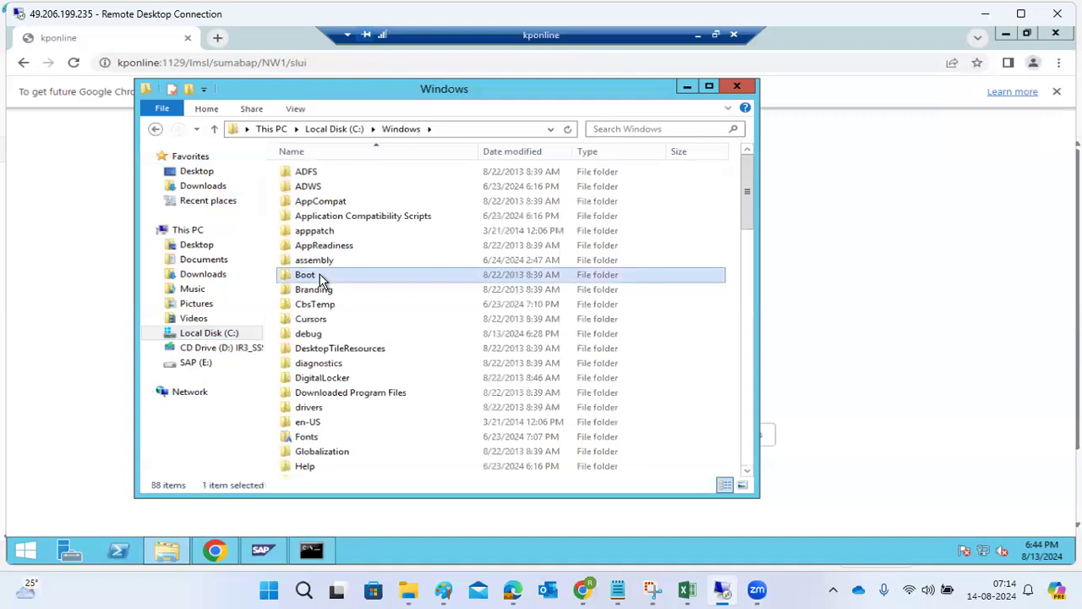
pyautogui.write('sys')
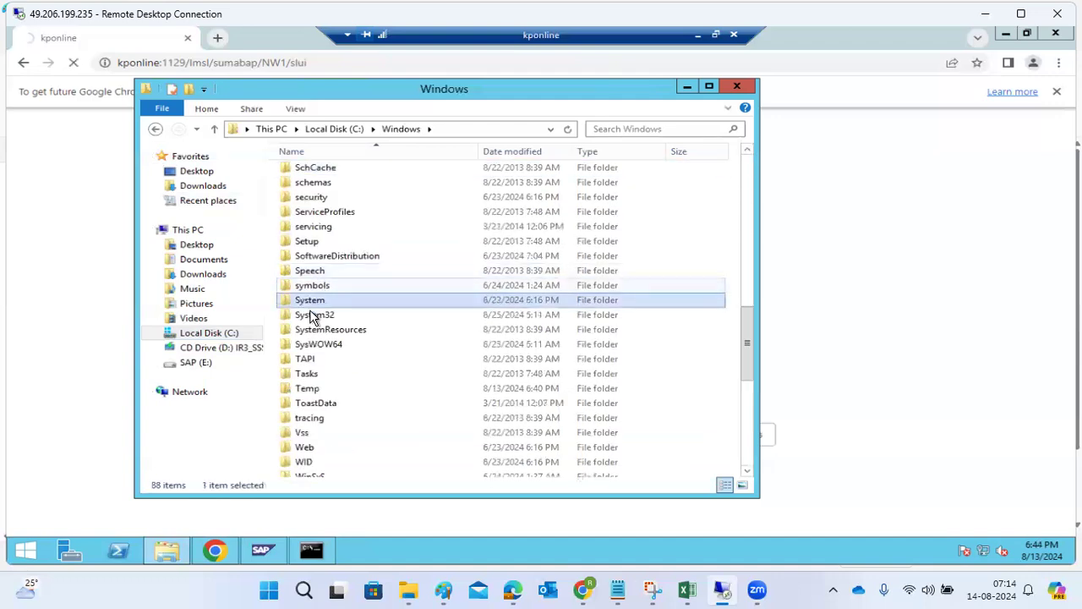
pyautogui.click(315, 314)
pyautogui.doubleClick(311, 314)
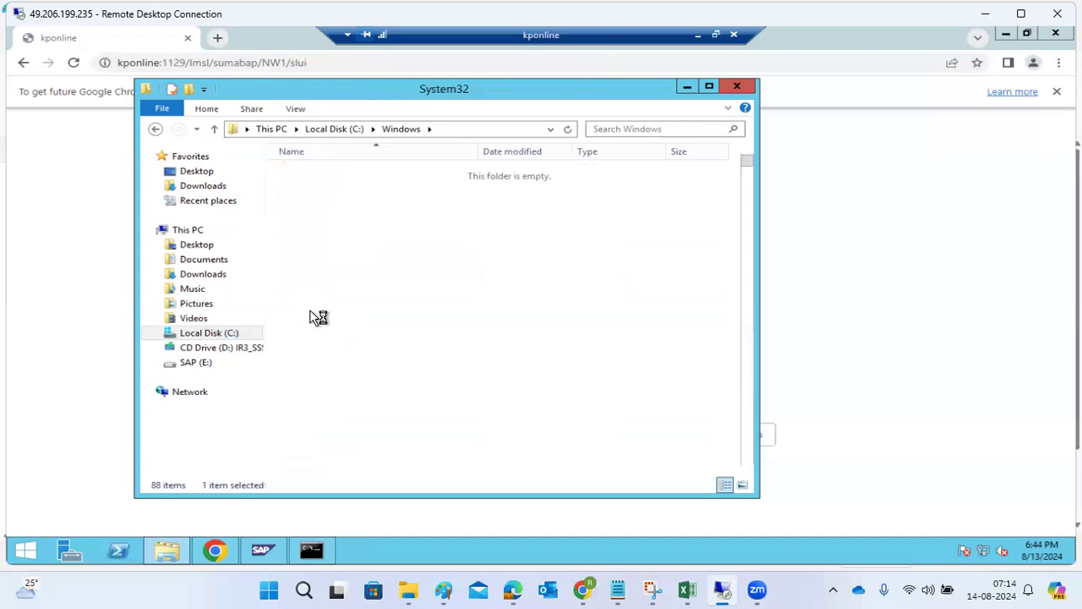
pyautogui.click(311, 318)
pyautogui.press('d')
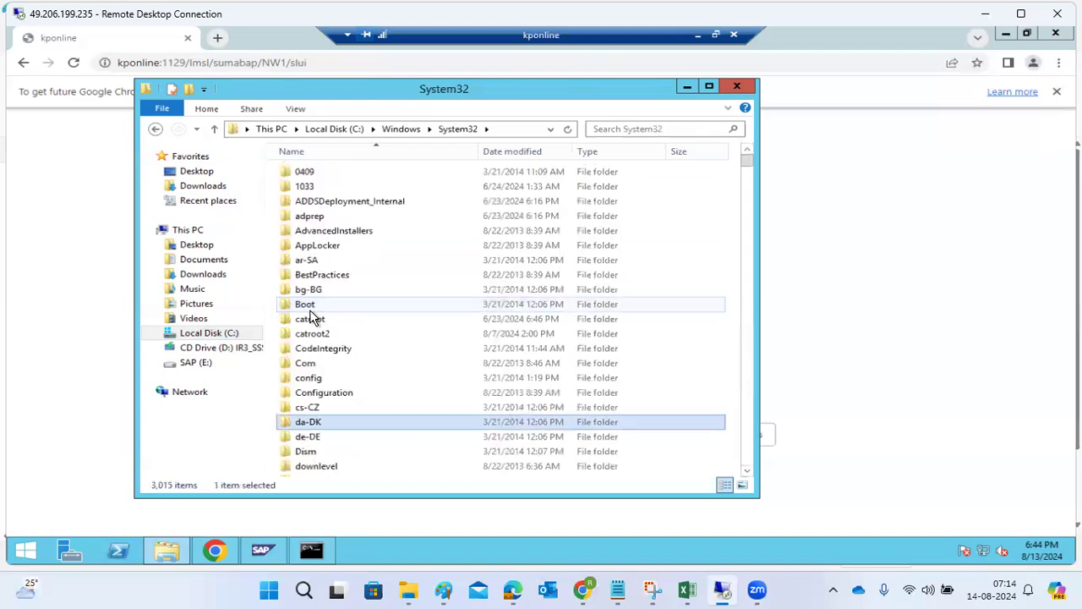
pyautogui.press('r')
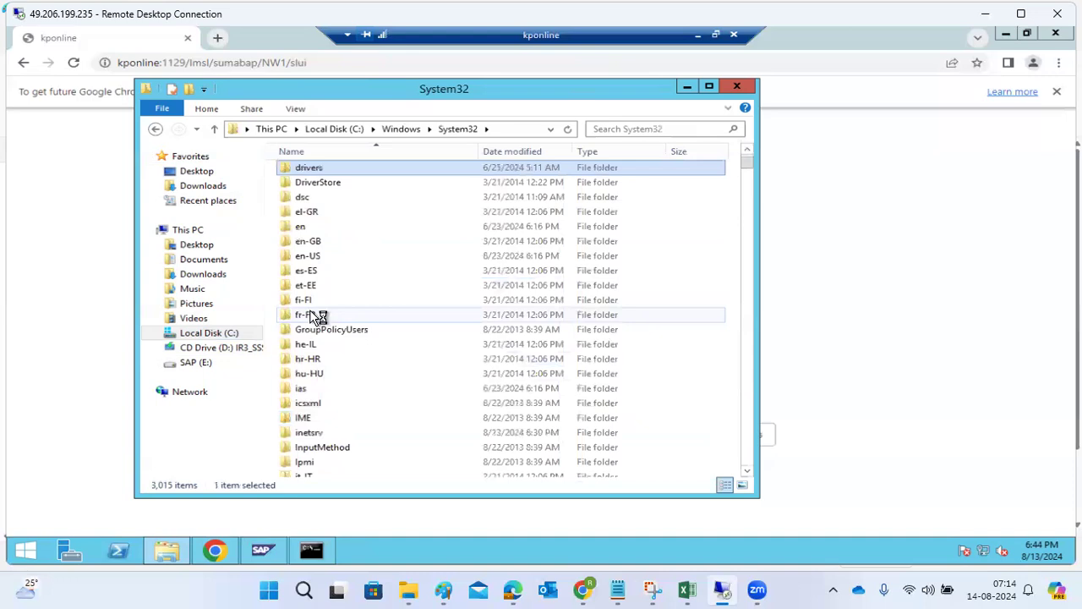
pyautogui.press('Return')
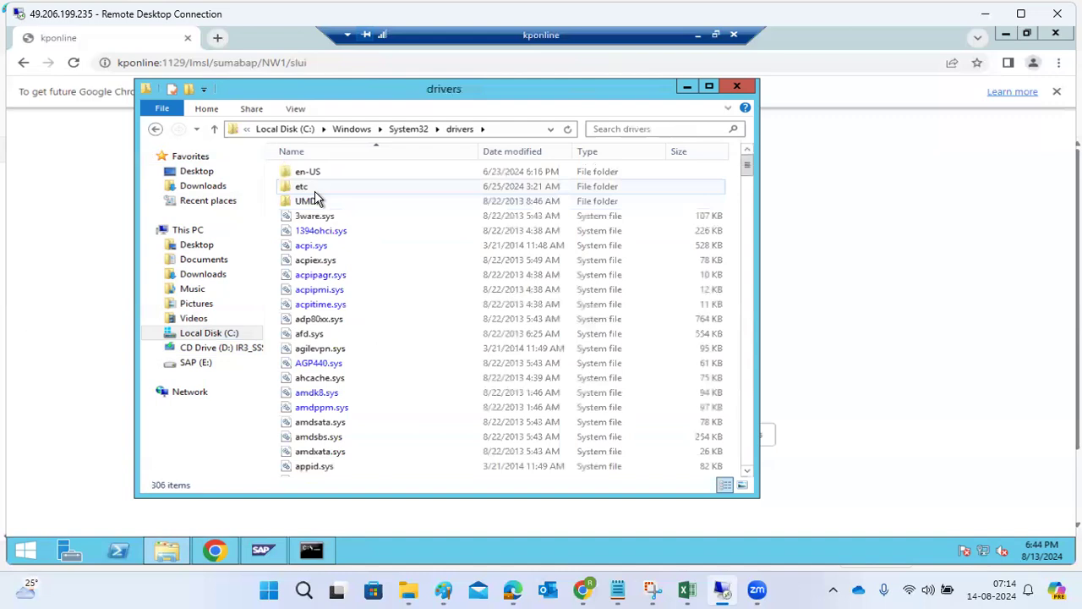
# Step: Open the hosts file from the etc subfolder in Notepad and bring it to the front
pyautogui.doubleClick(313, 191)
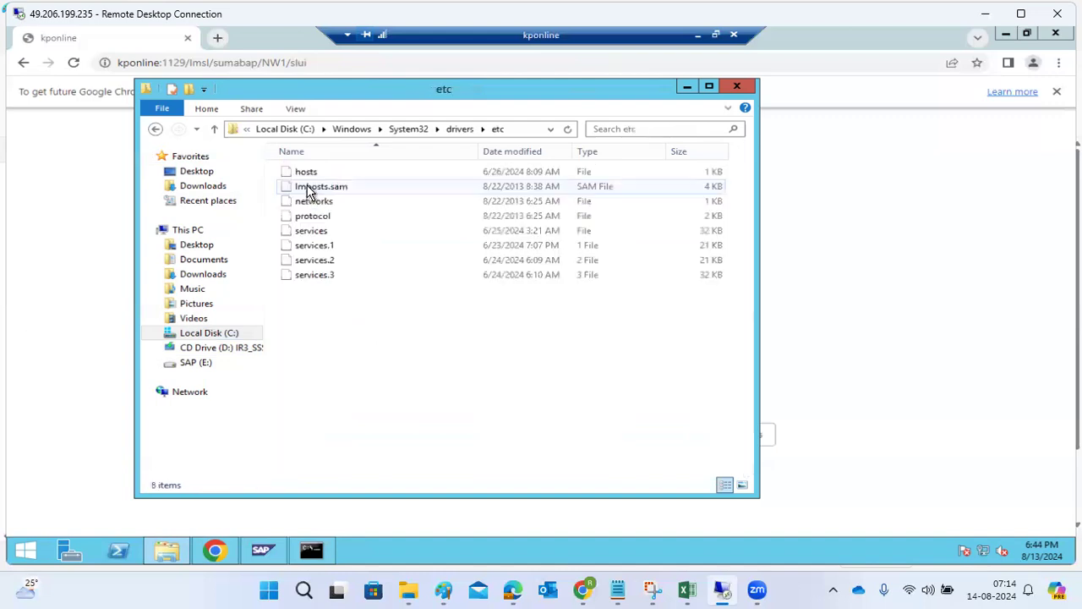
pyautogui.click(309, 177)
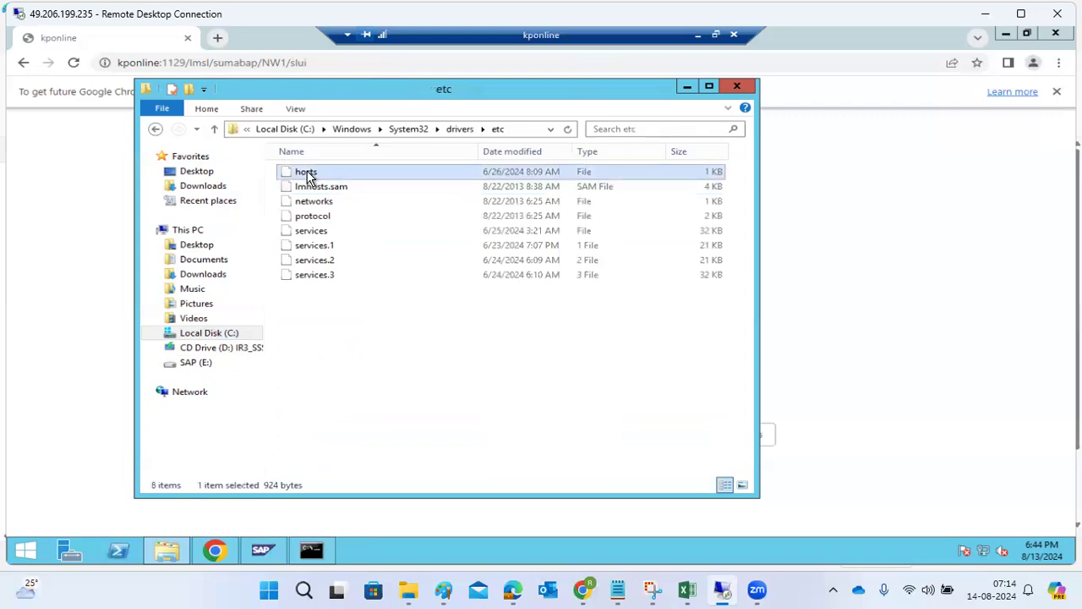
pyautogui.doubleClick(309, 176)
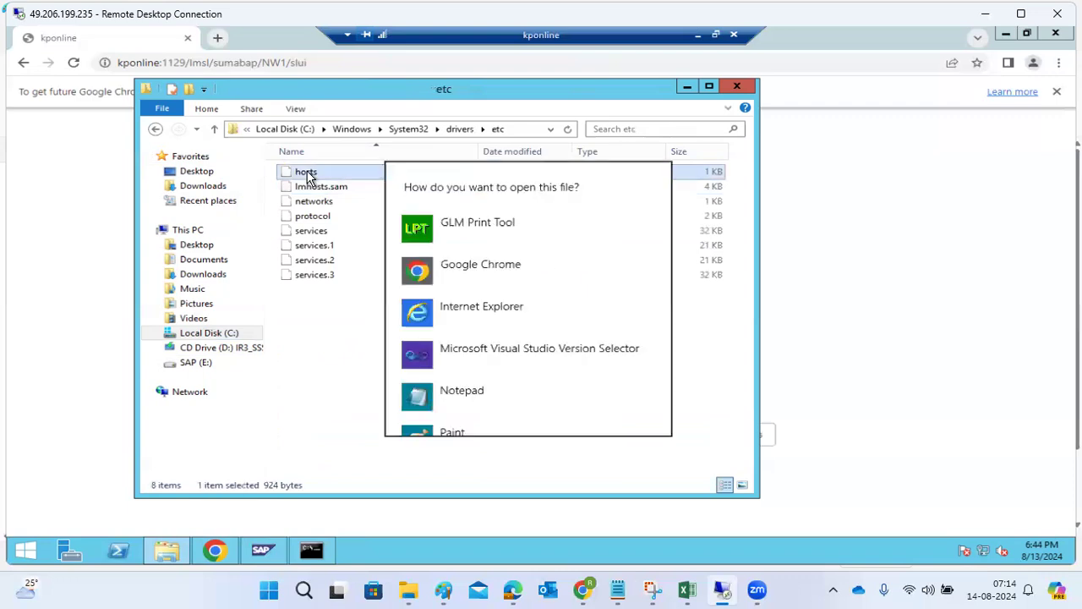
pyautogui.click(456, 393)
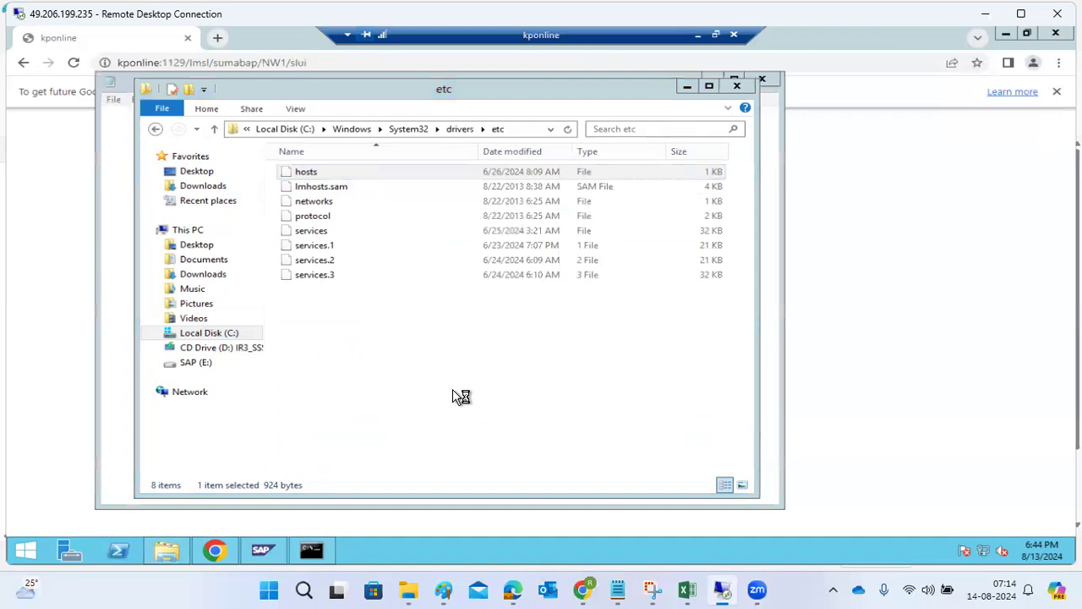
pyautogui.click(418, 374)
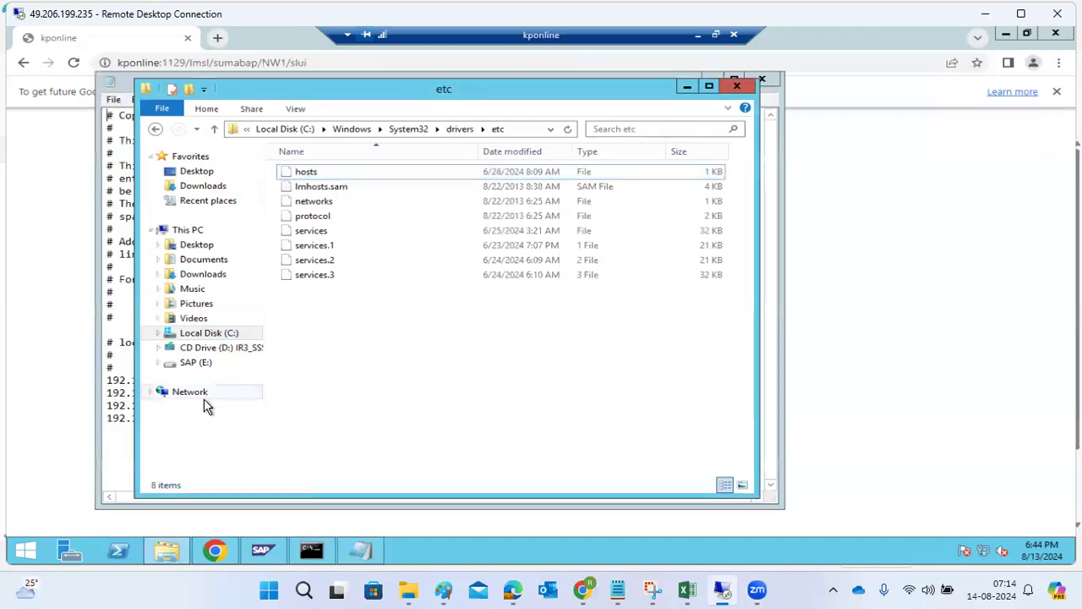
pyautogui.click(128, 405)
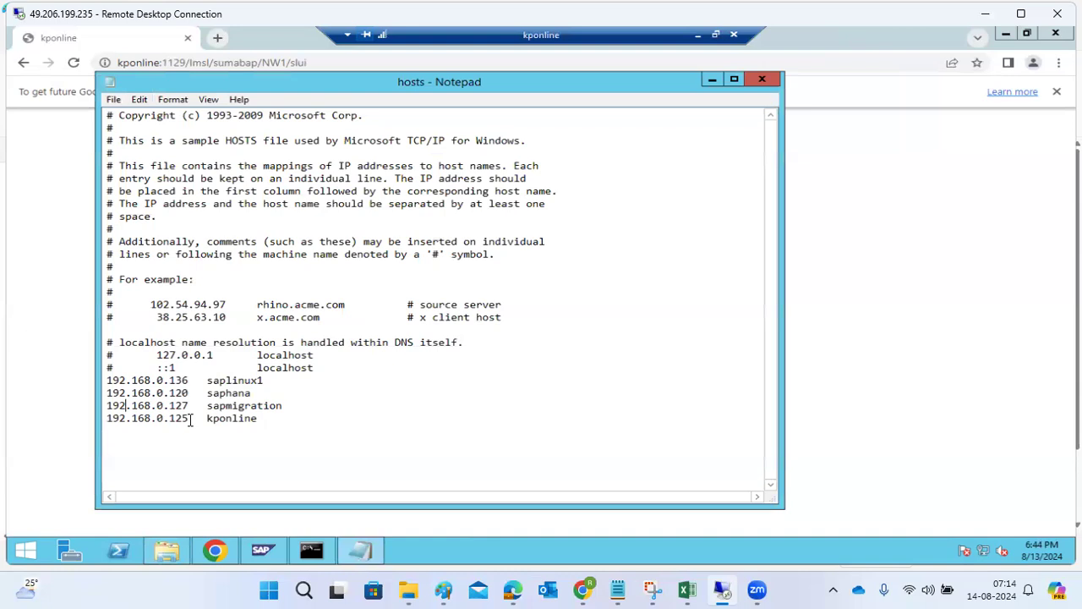
# Step: Compare the kponline entry in the hosts file with the SAP Management Console access points and close the hosts file
pyautogui.click(264, 551)
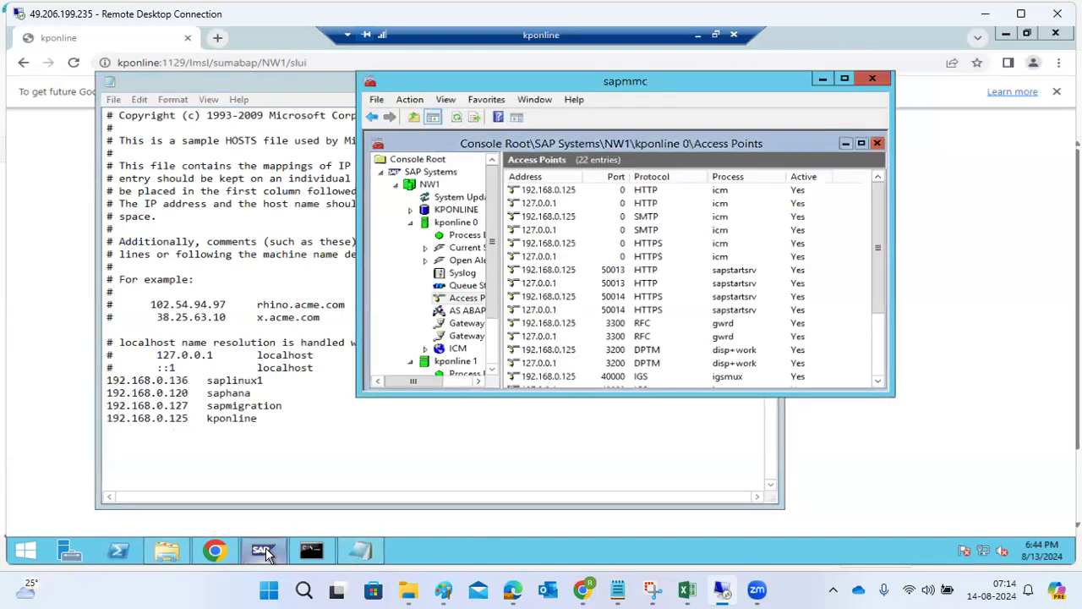
pyautogui.click(219, 427)
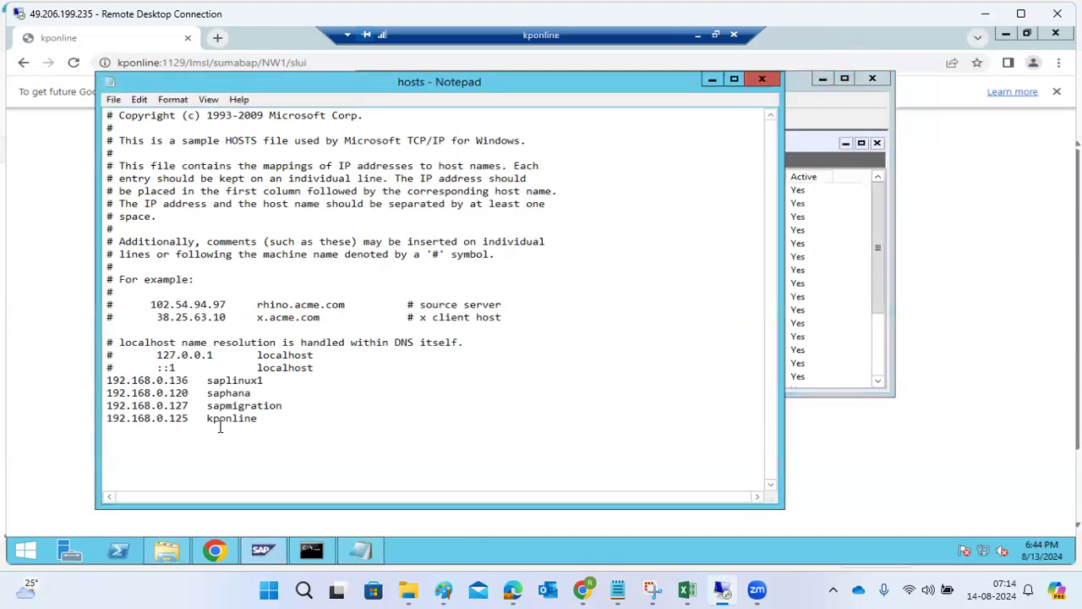
pyautogui.click(764, 79)
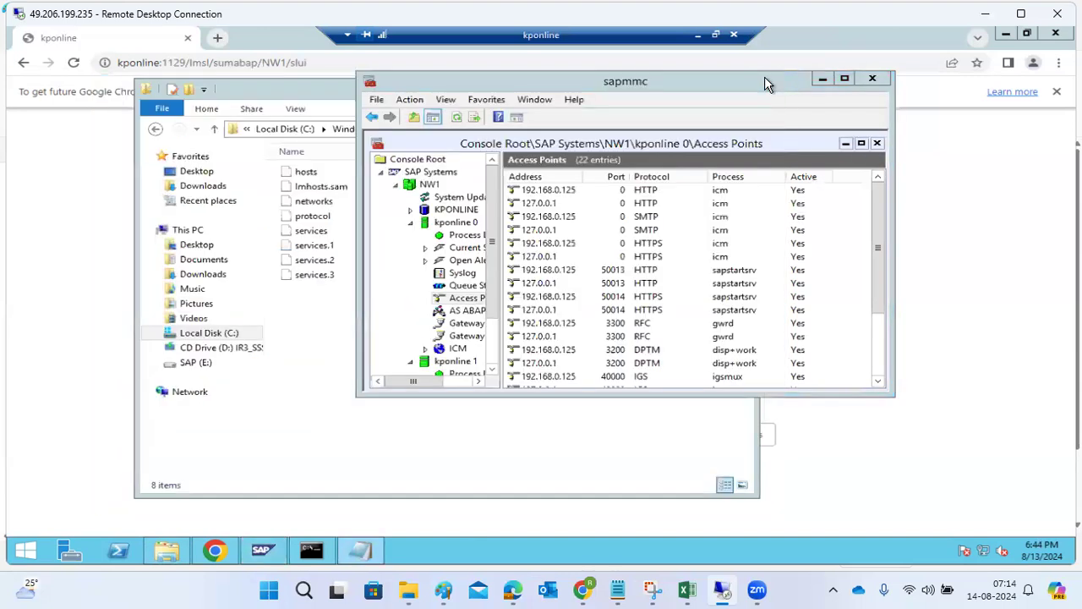
# Step: Close the SAP Management Console without saving its console settings and bring Chrome to the front
pyautogui.click(872, 78)
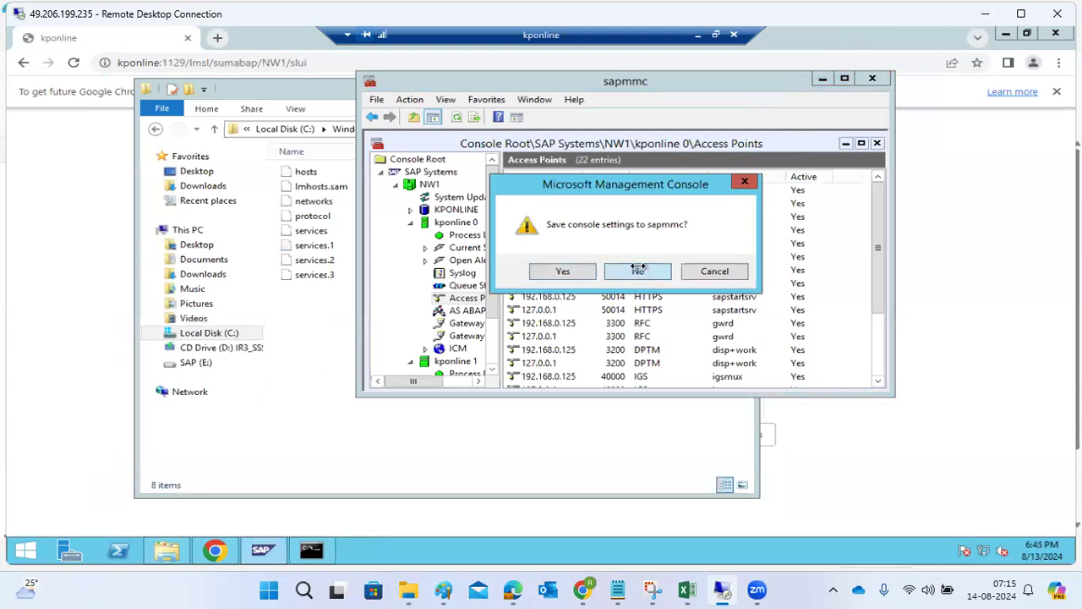
pyautogui.click(638, 270)
pyautogui.click(95, 257)
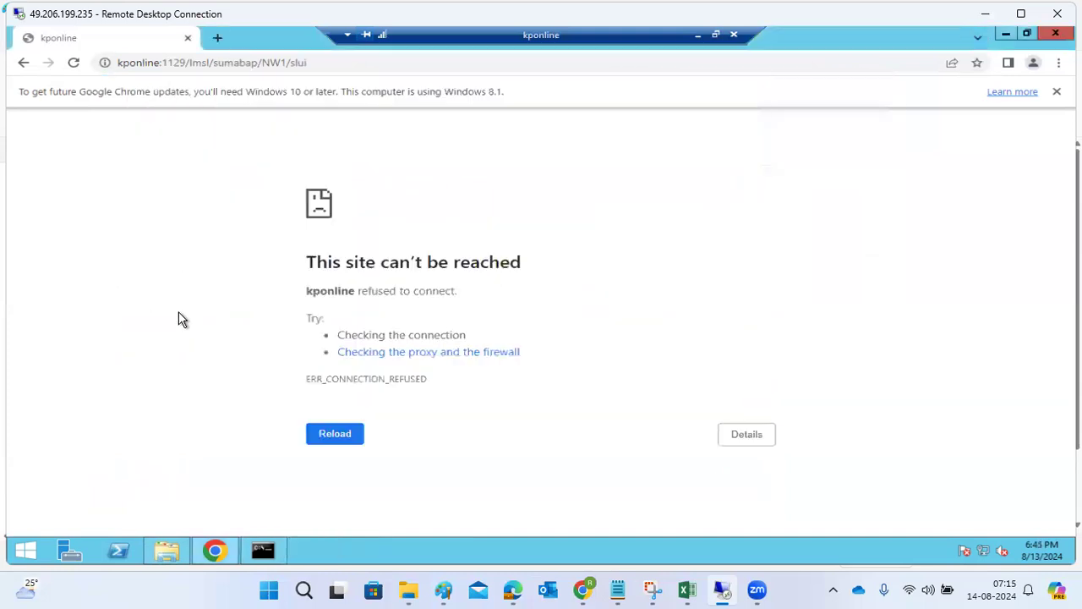
# Step: Open Task Manager on the remote server and bring the SAP entries of its services list into view
pyautogui.moveTo(349, 262); pyautogui.dragTo(471, 266)
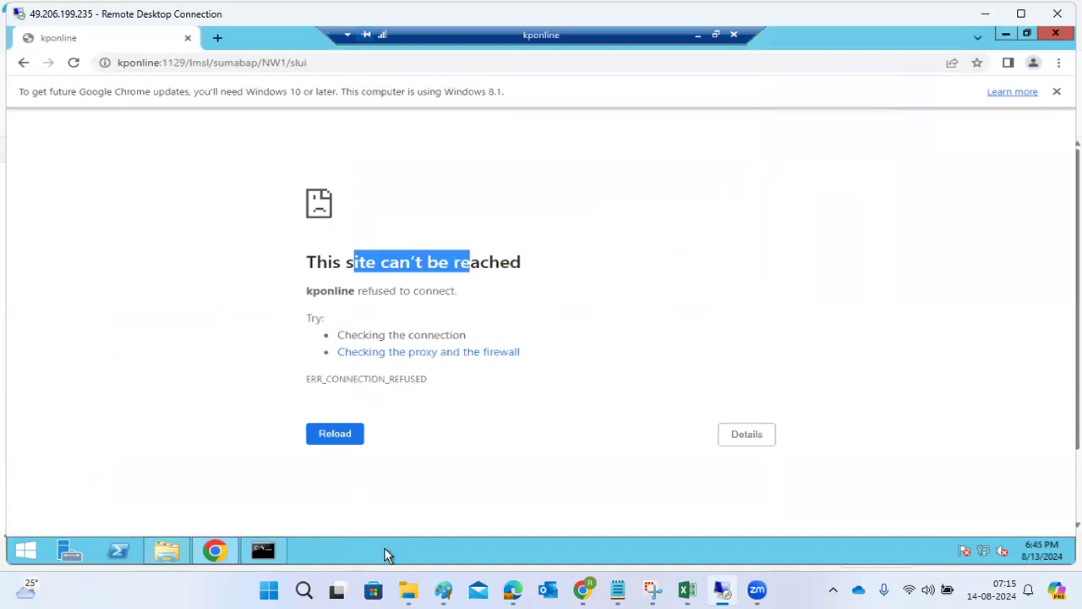
pyautogui.rightClick(386, 554)
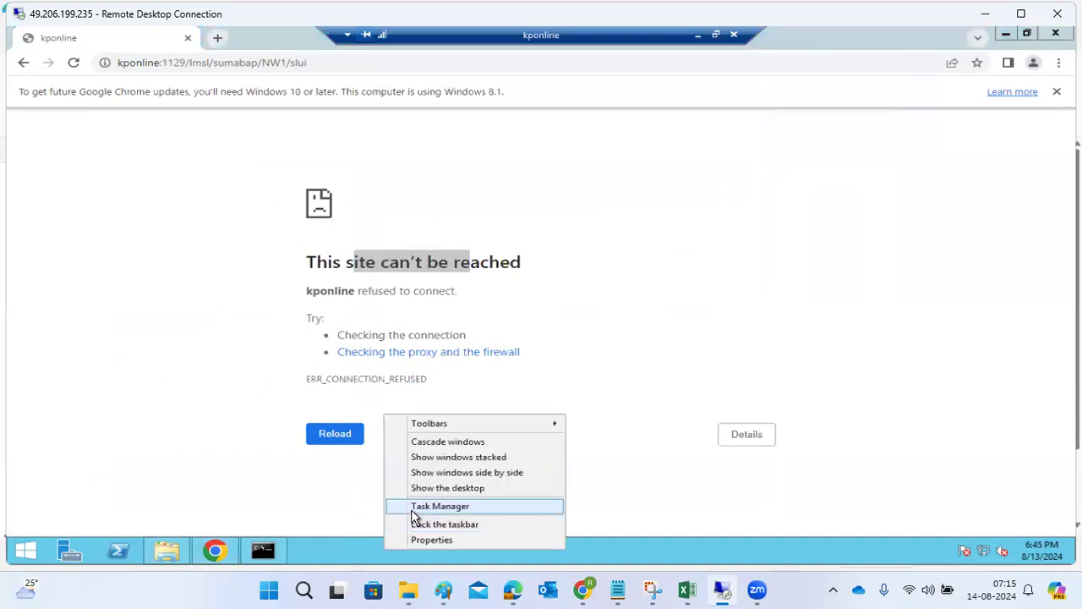
pyautogui.click(414, 508)
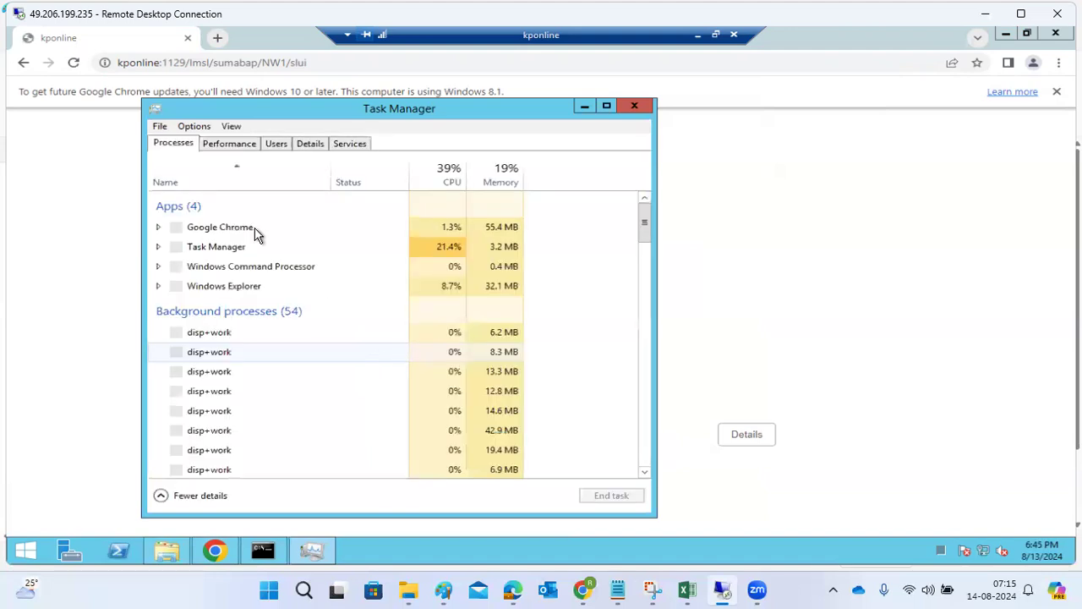
pyautogui.click(348, 144)
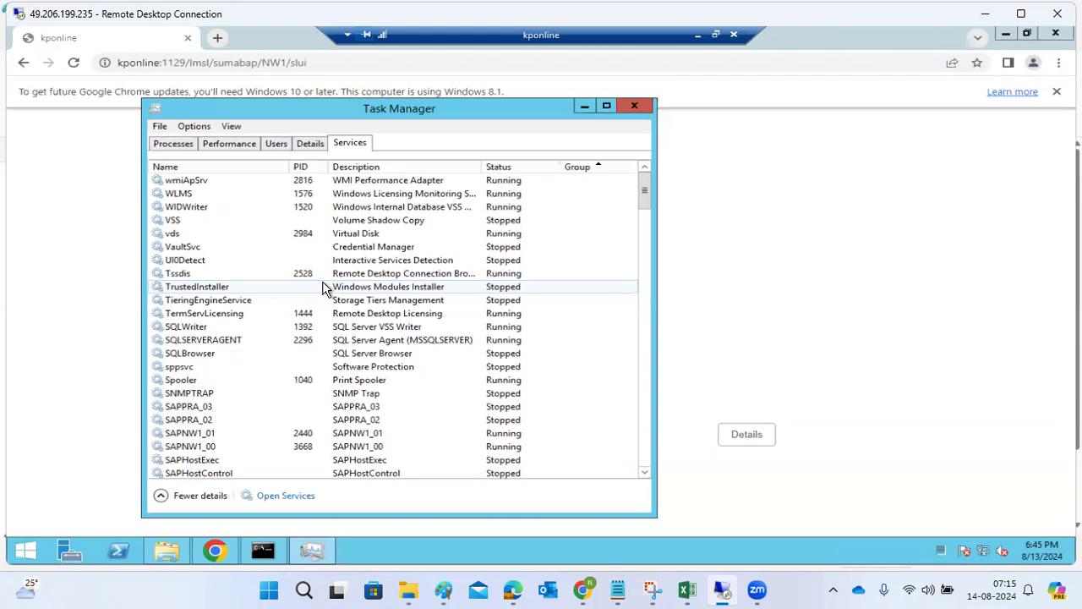
pyautogui.scroll(-1, 372, 385)
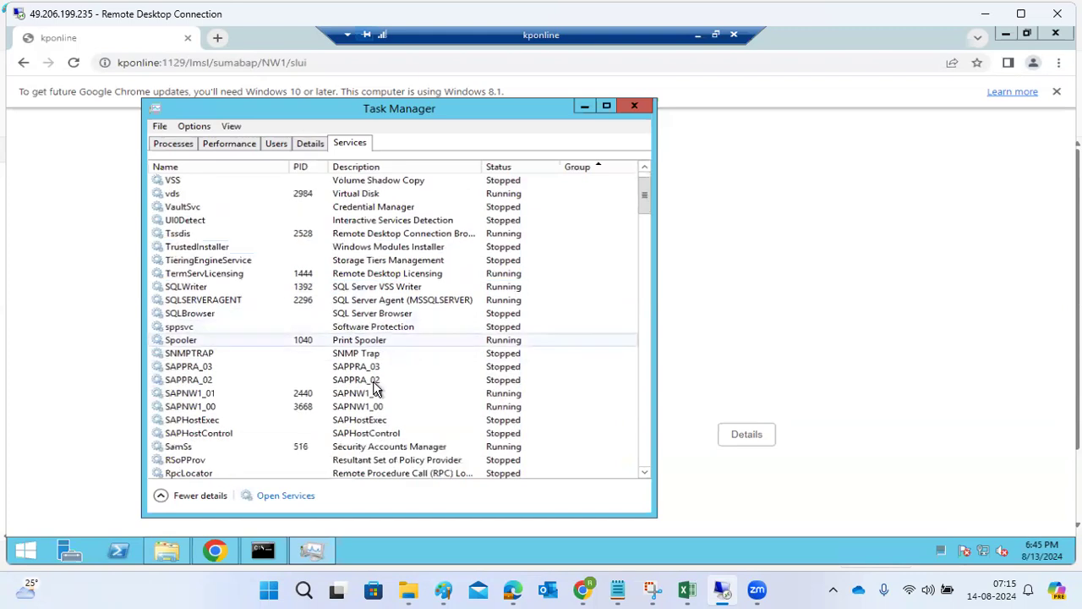
# Step: Try to start the SAPHostControl and SAPHostExec services from Task Manager
pyautogui.click(252, 435)
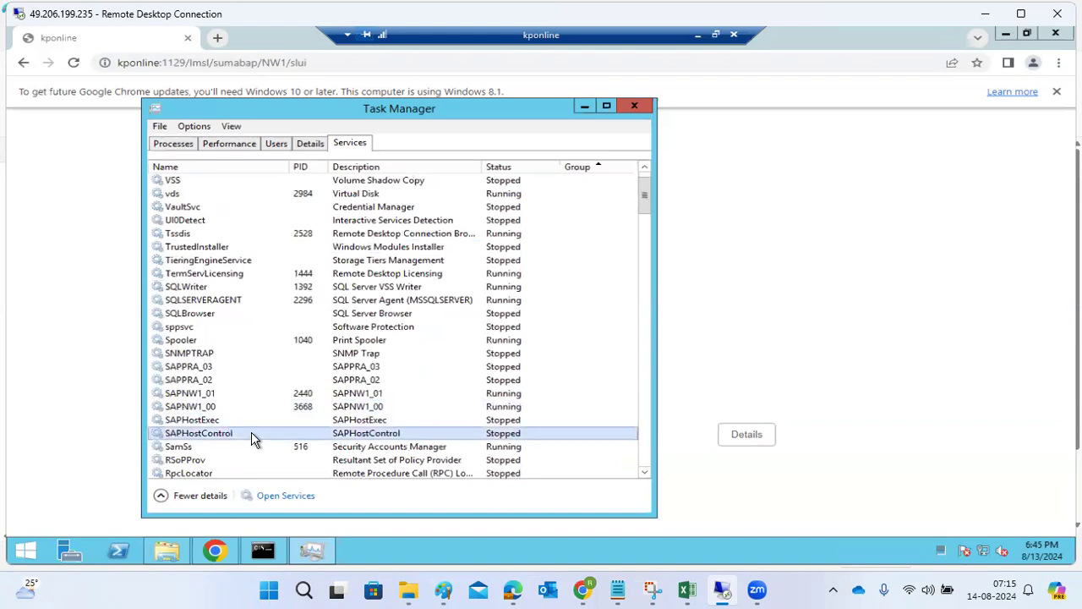
pyautogui.rightClick(252, 435)
pyautogui.click(279, 443)
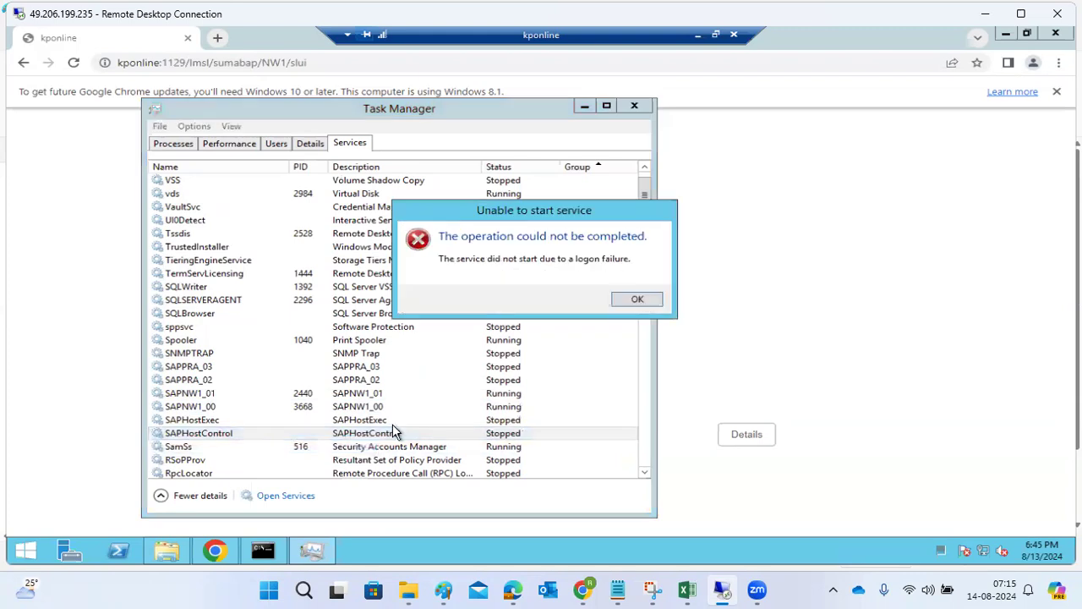
pyautogui.click(624, 302)
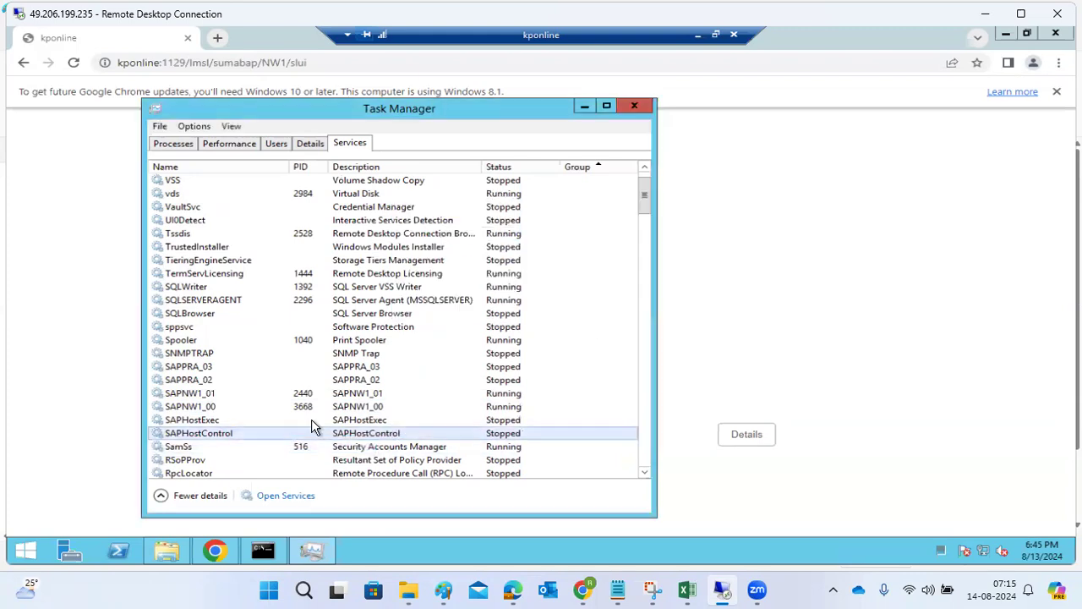
pyautogui.rightClick(208, 423)
pyautogui.click(226, 429)
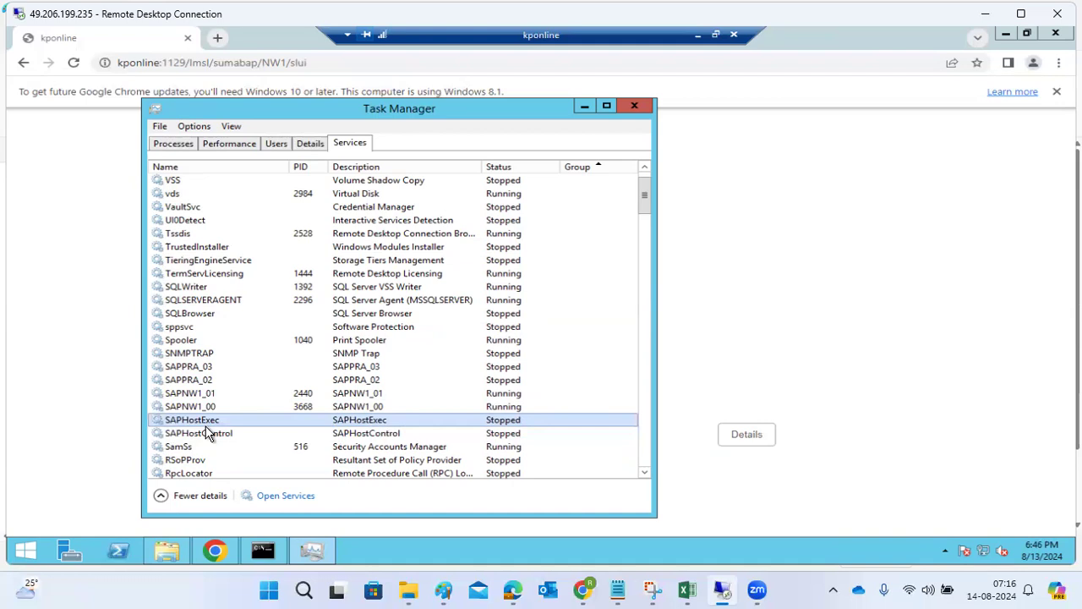
# Step: Open the Windows Services console from Task Manager
pyautogui.rightClick(208, 433)
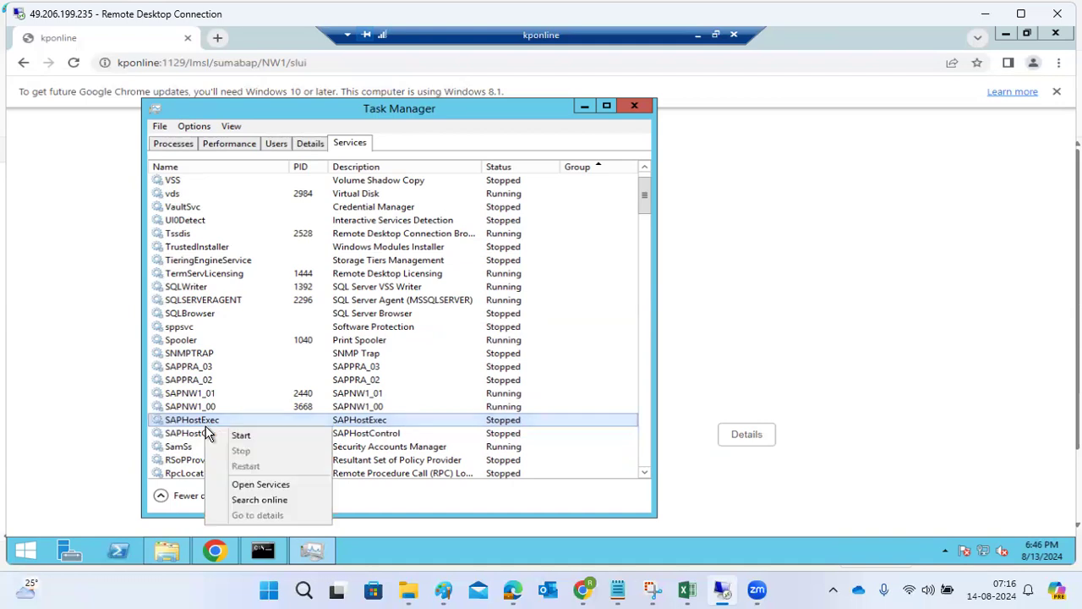
pyautogui.click(248, 489)
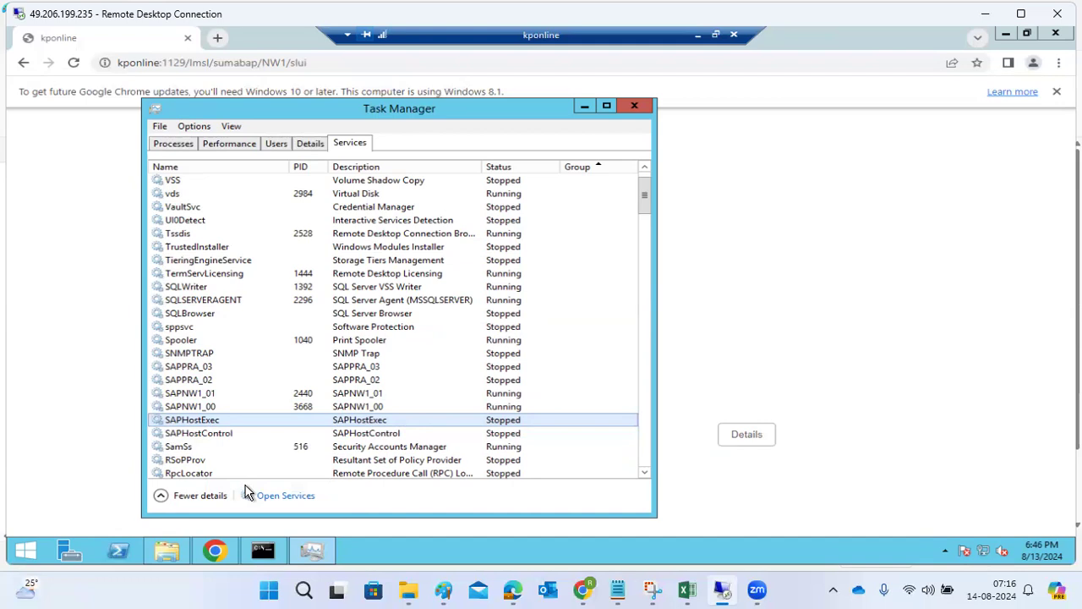
pyautogui.click(248, 493)
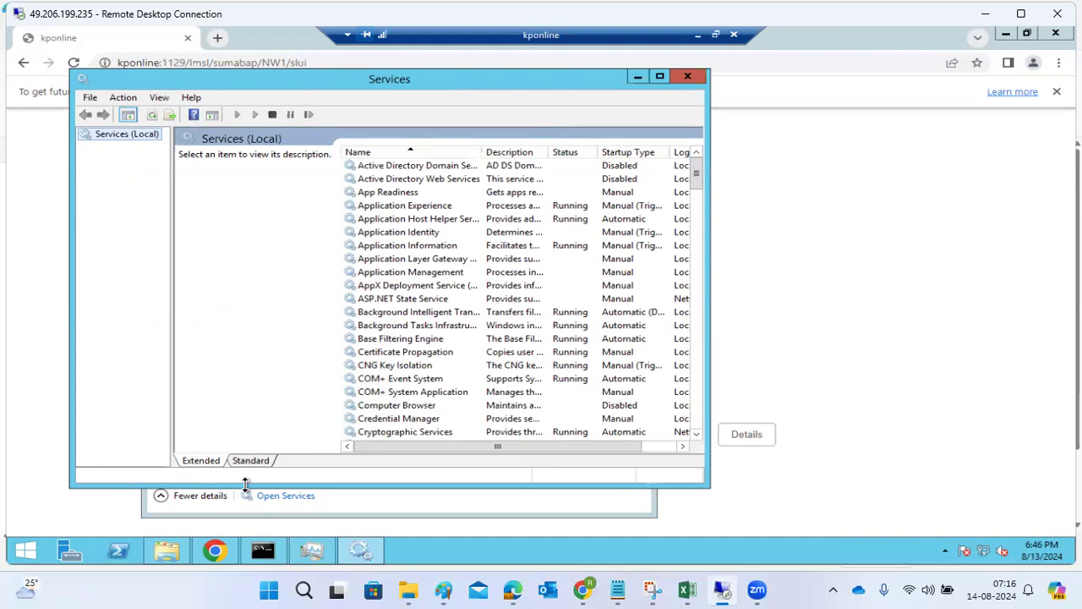
# Step: Locate the SAPHostControl service in the Services console and check which account it logs on as
pyautogui.click(450, 340)
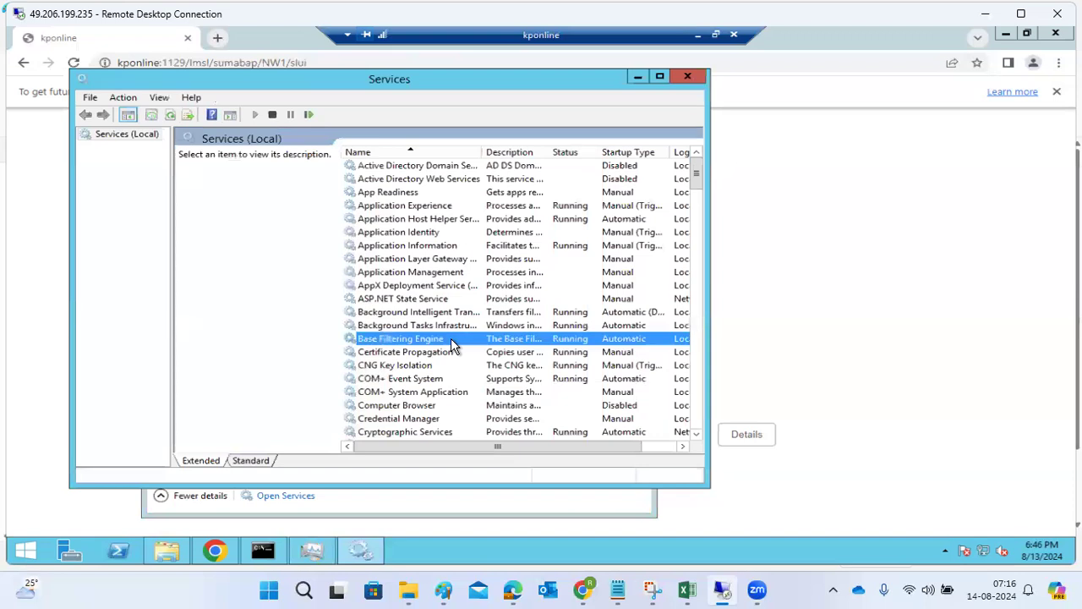
pyautogui.scroll(-15, 451, 338)
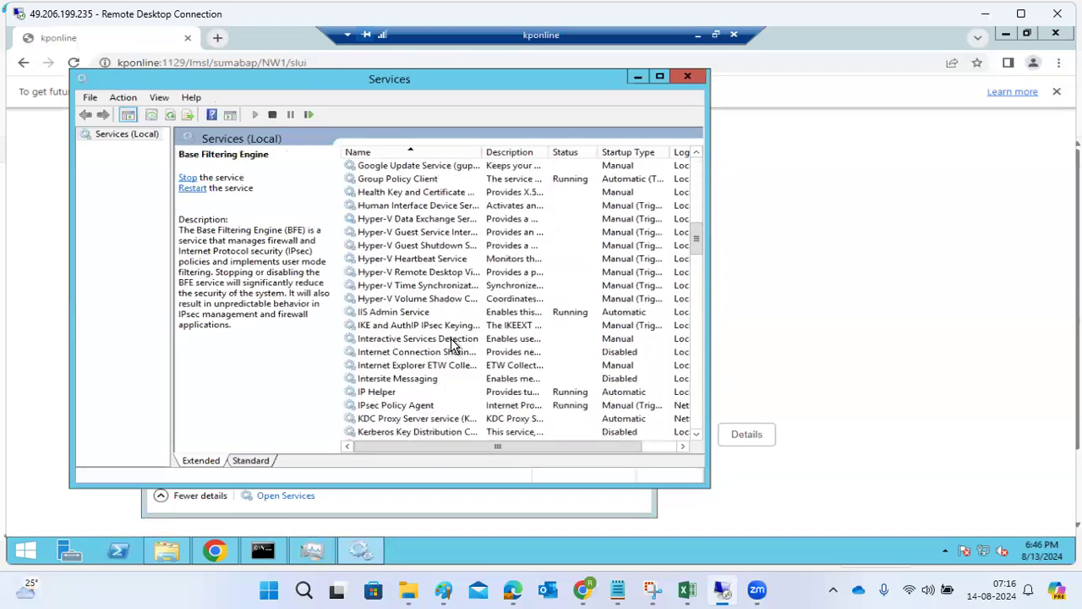
pyautogui.scroll(-17, 450, 338)
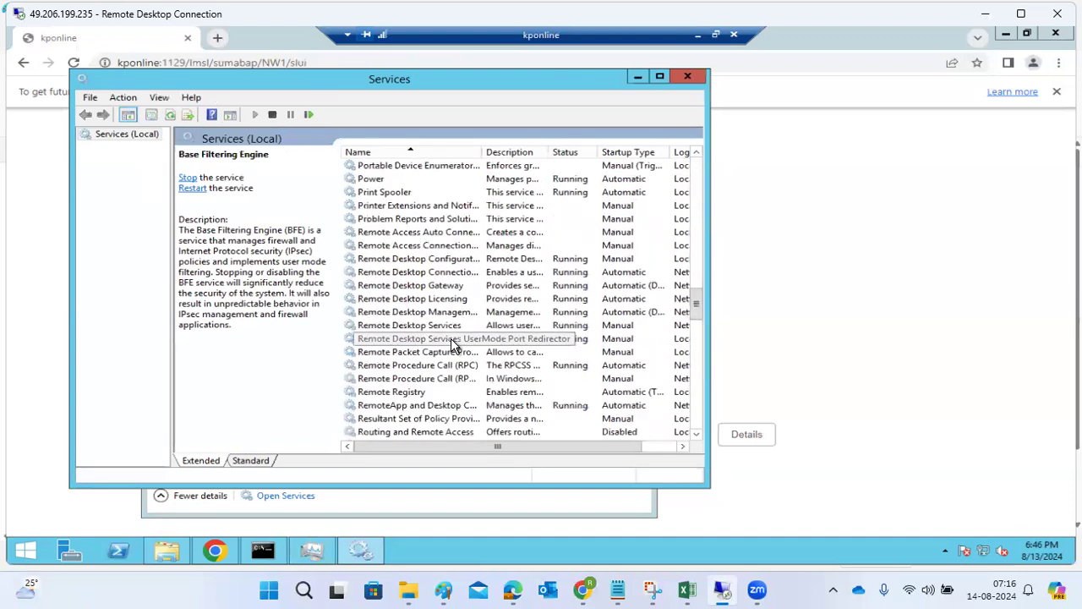
pyautogui.scroll(-1, 450, 345)
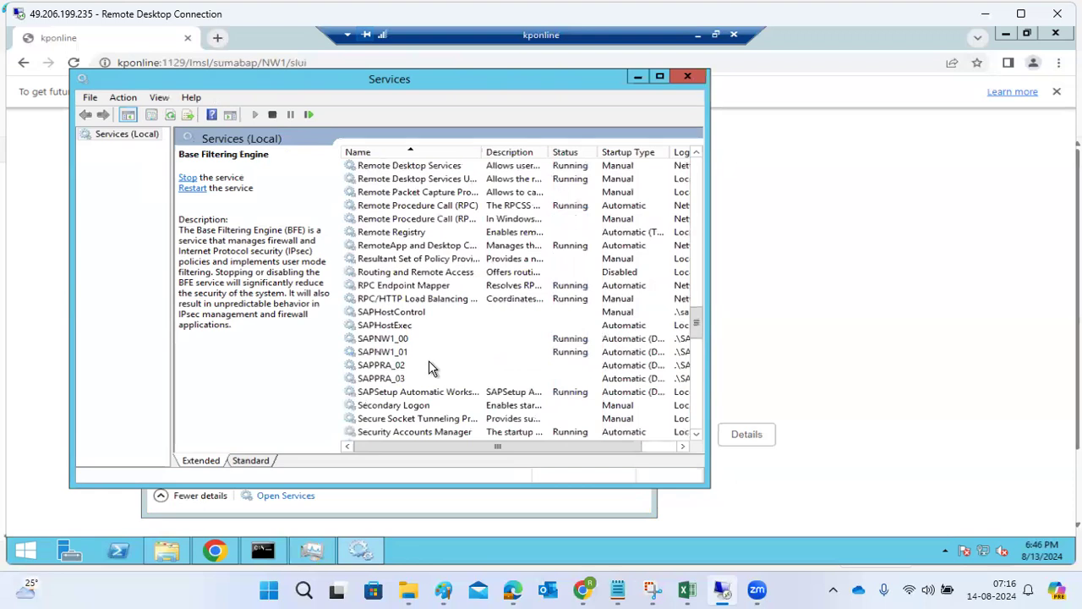
pyautogui.scroll(-7, 429, 365)
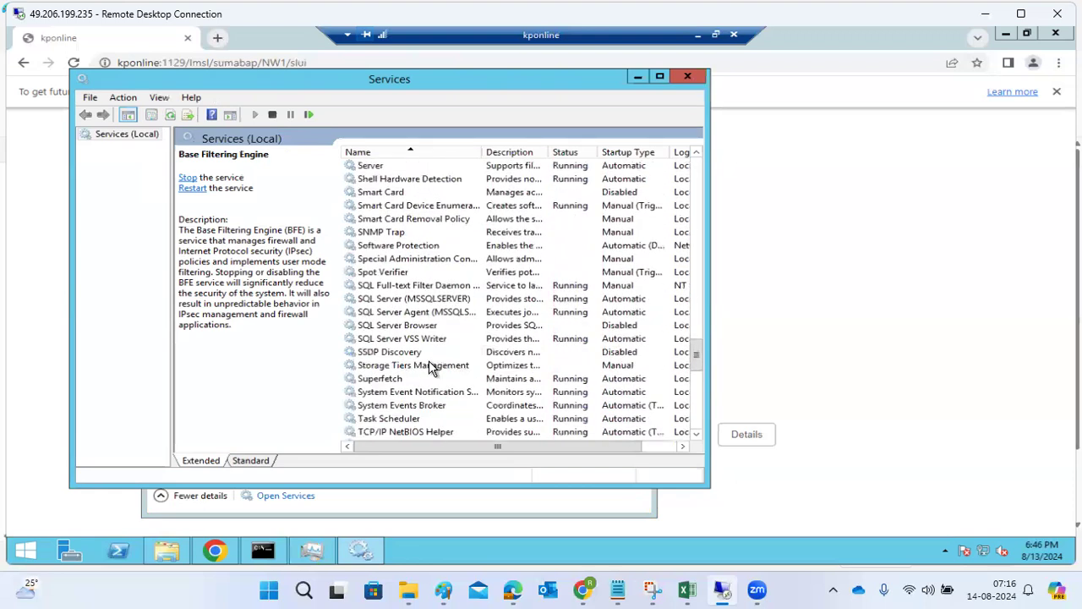
pyautogui.scroll(-6, 428, 362)
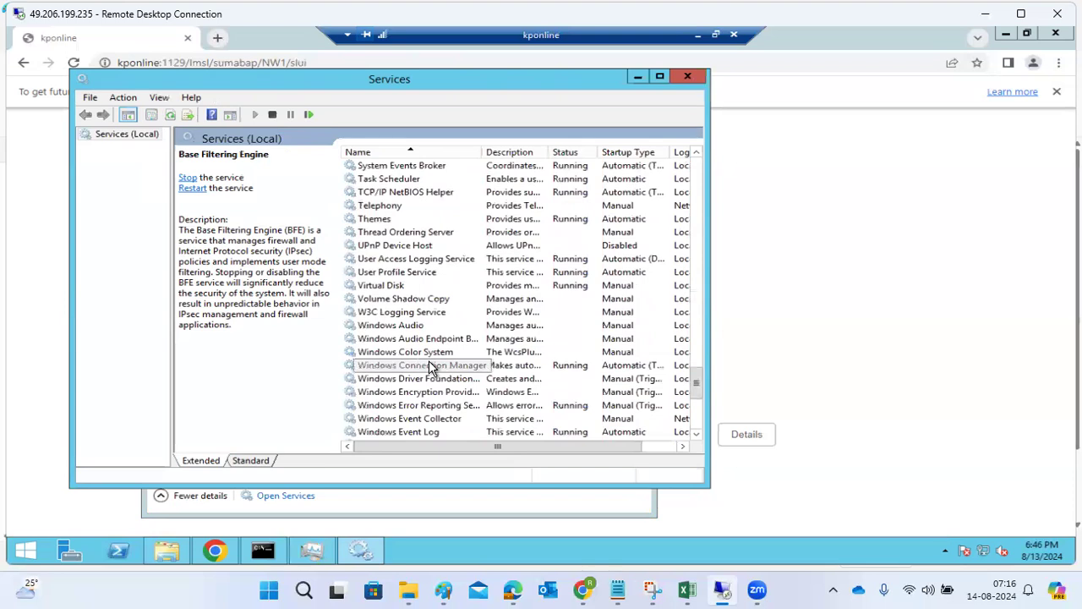
pyautogui.scroll(-6, 429, 365)
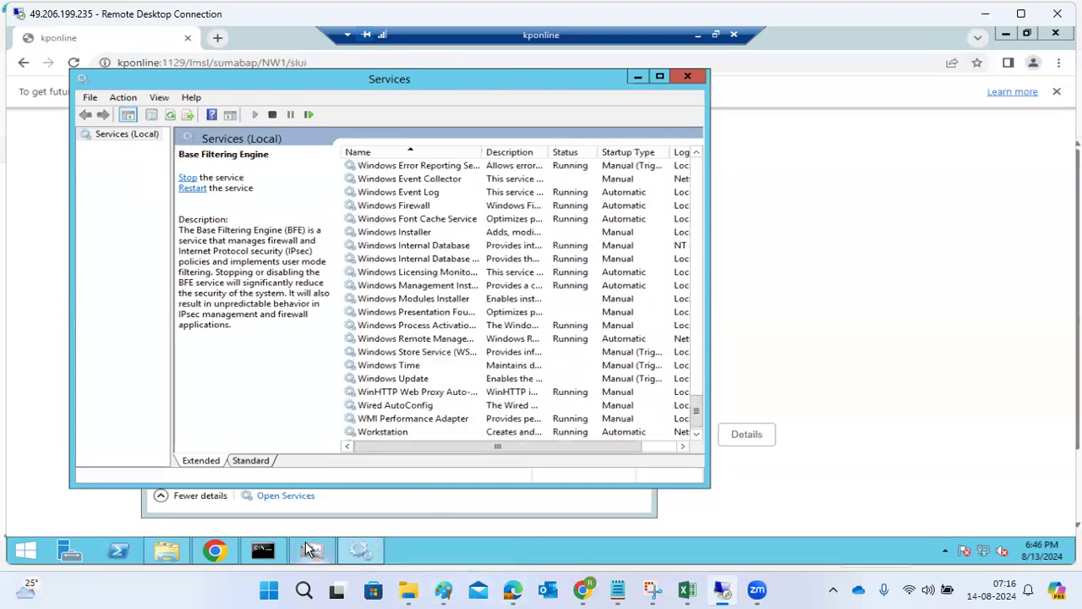
pyautogui.click(399, 271)
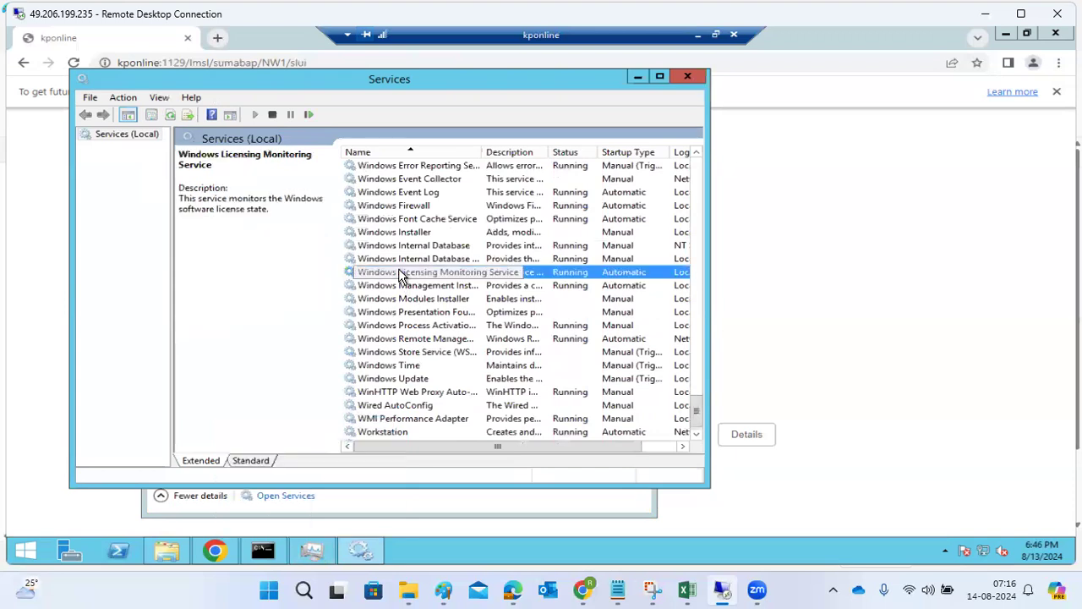
pyautogui.press('s')
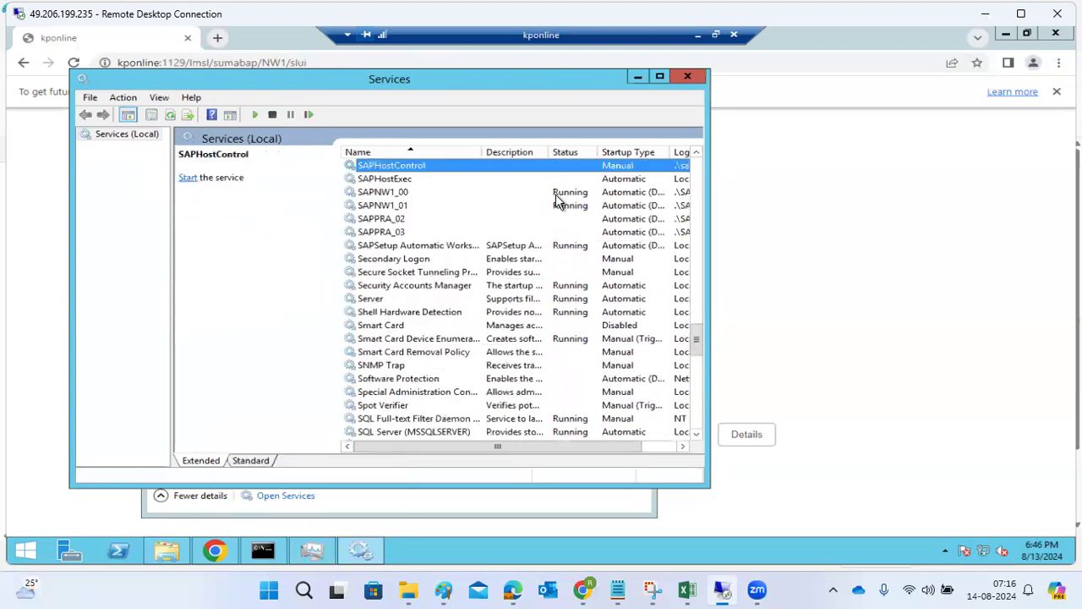
pyautogui.click(649, 450)
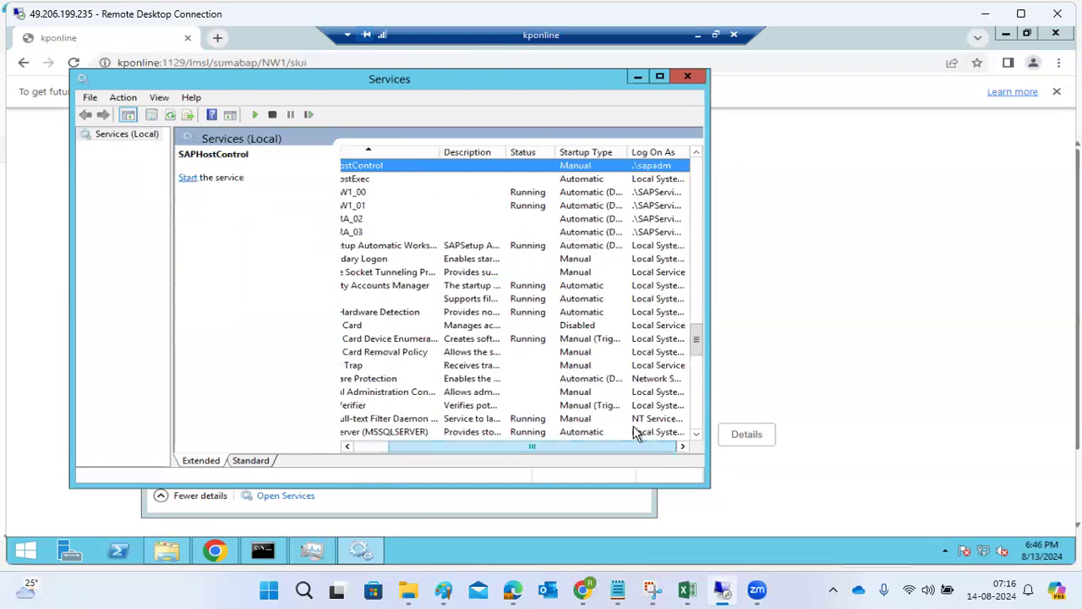
# Step: Try to start the SAPHostExec service from the Services console
pyautogui.click(376, 180)
pyautogui.rightClick(375, 177)
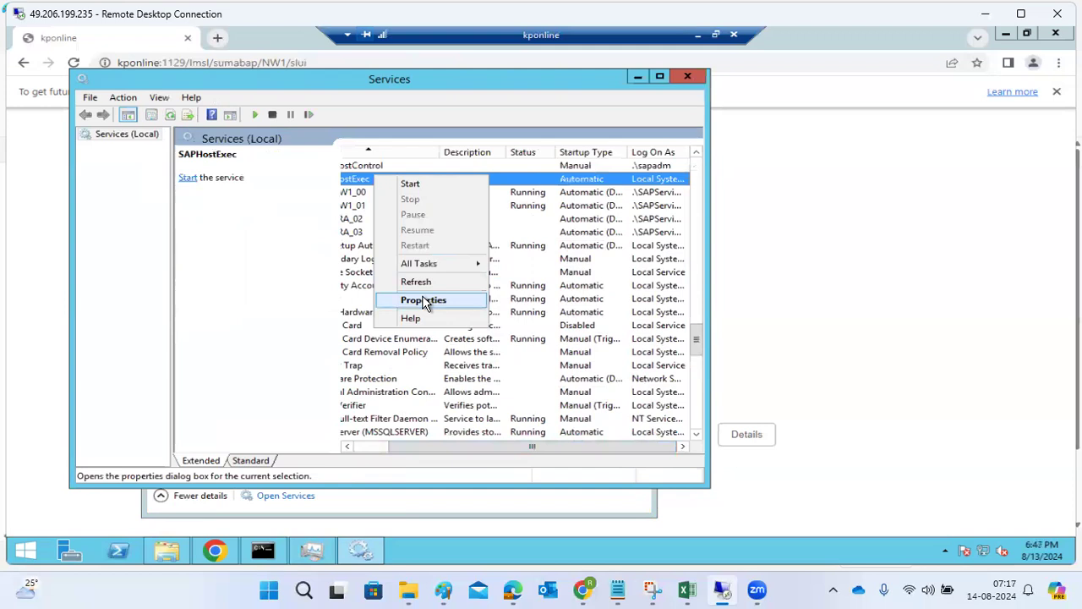
pyautogui.click(409, 184)
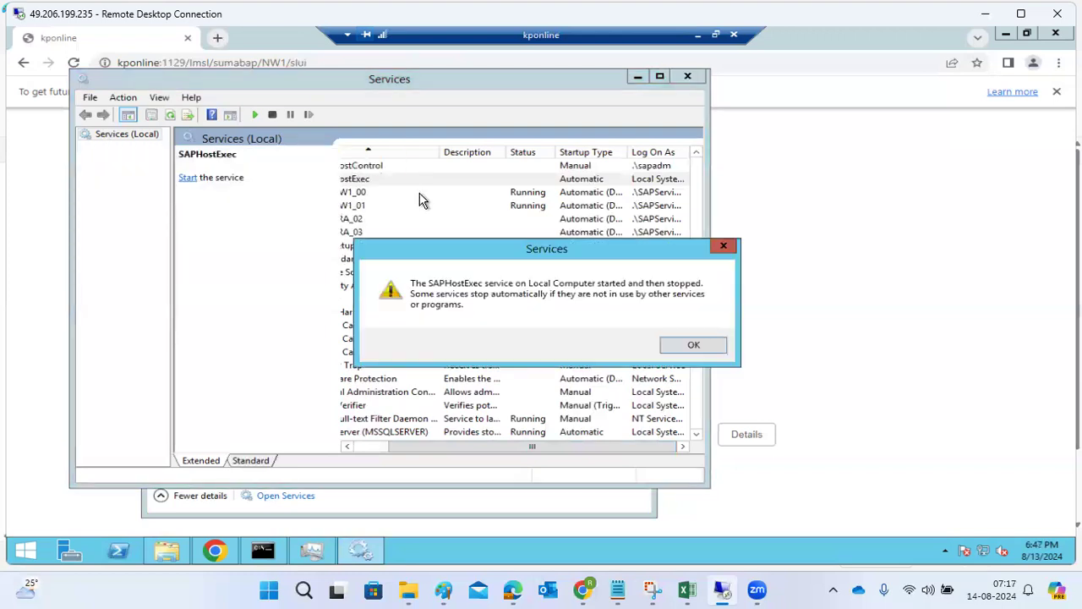
# Step: Try to start the SAPHostControl service from the Services console
pyautogui.click(689, 347)
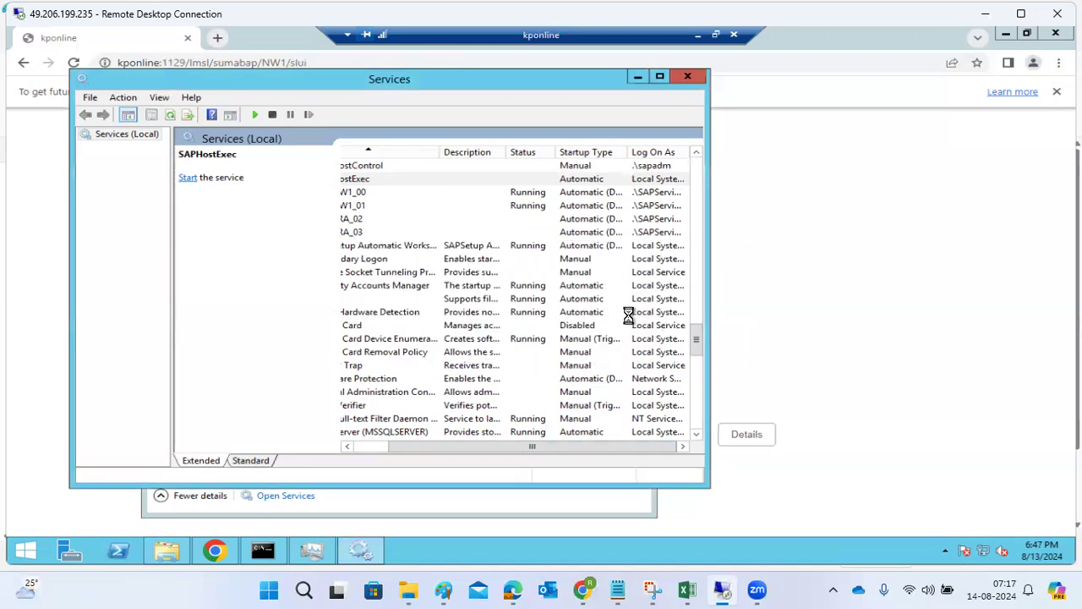
pyautogui.click(372, 165)
pyautogui.rightClick(372, 166)
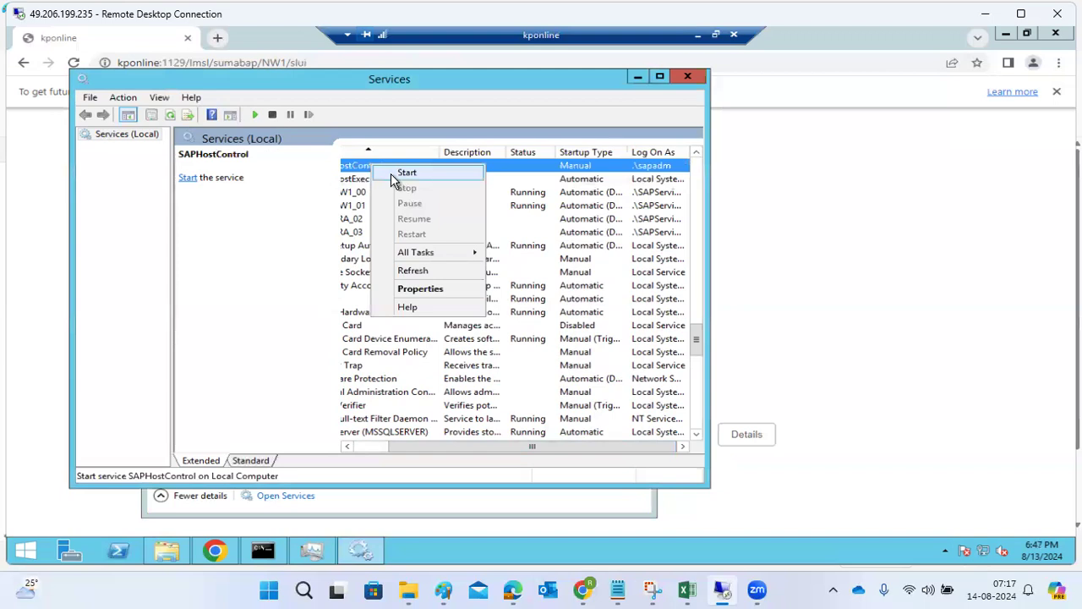
pyautogui.click(390, 173)
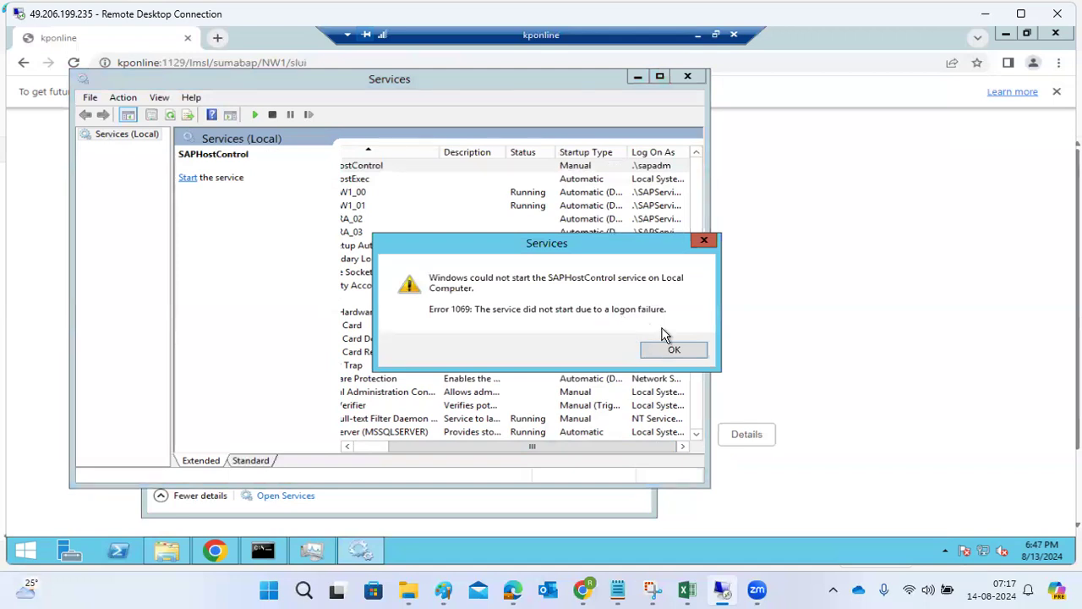
pyautogui.click(674, 351)
# Step: Set the SAPHostControl service's startup type to Automatic and check its logon account in the service properties
pyautogui.click(630, 167)
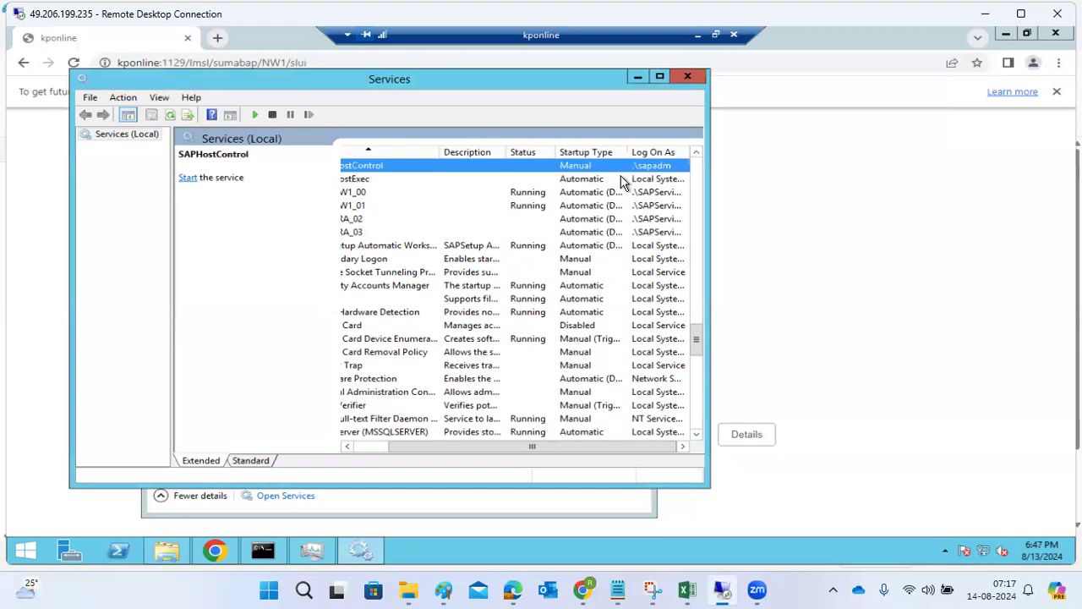
pyautogui.rightClick(388, 166)
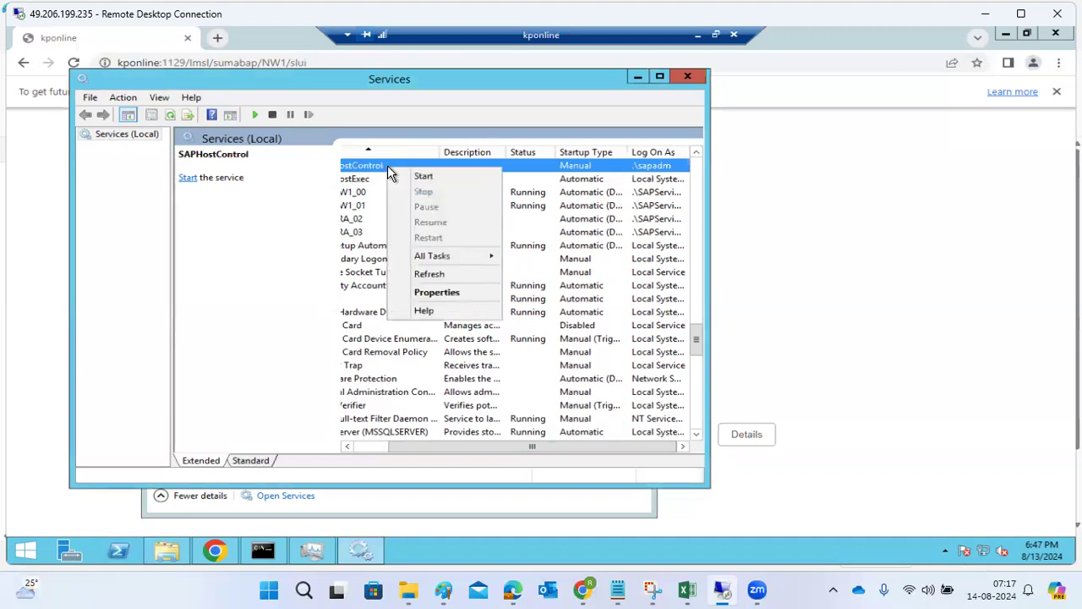
pyautogui.click(440, 296)
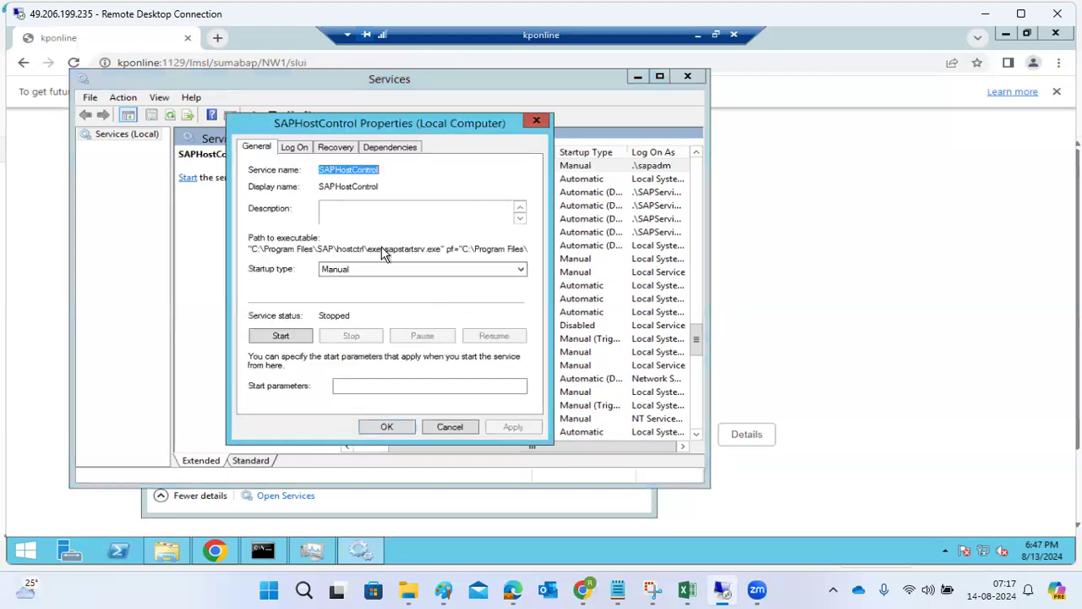
pyautogui.click(355, 273)
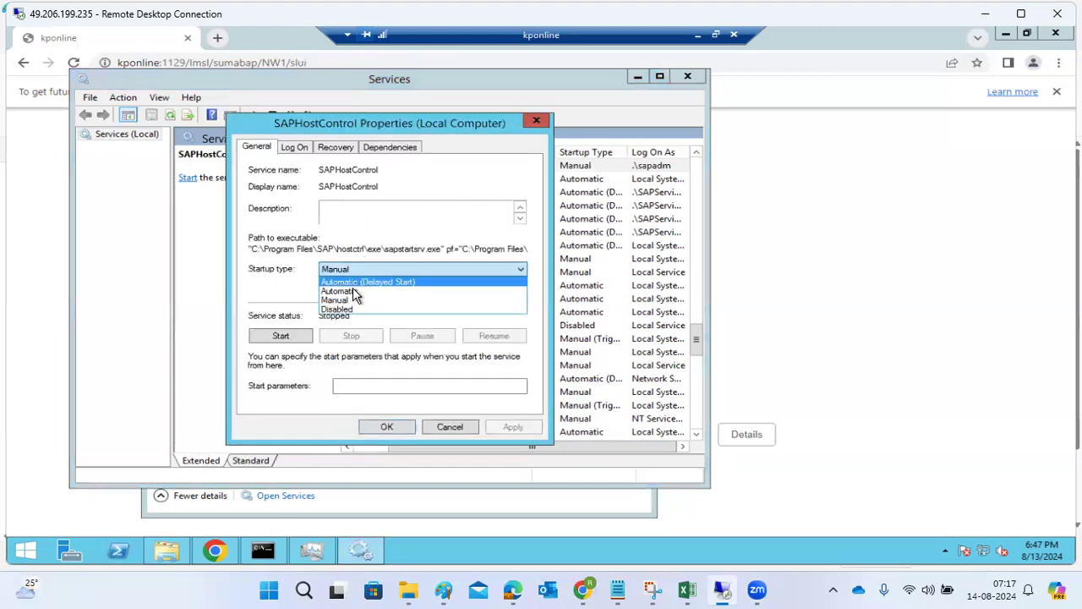
pyautogui.click(354, 296)
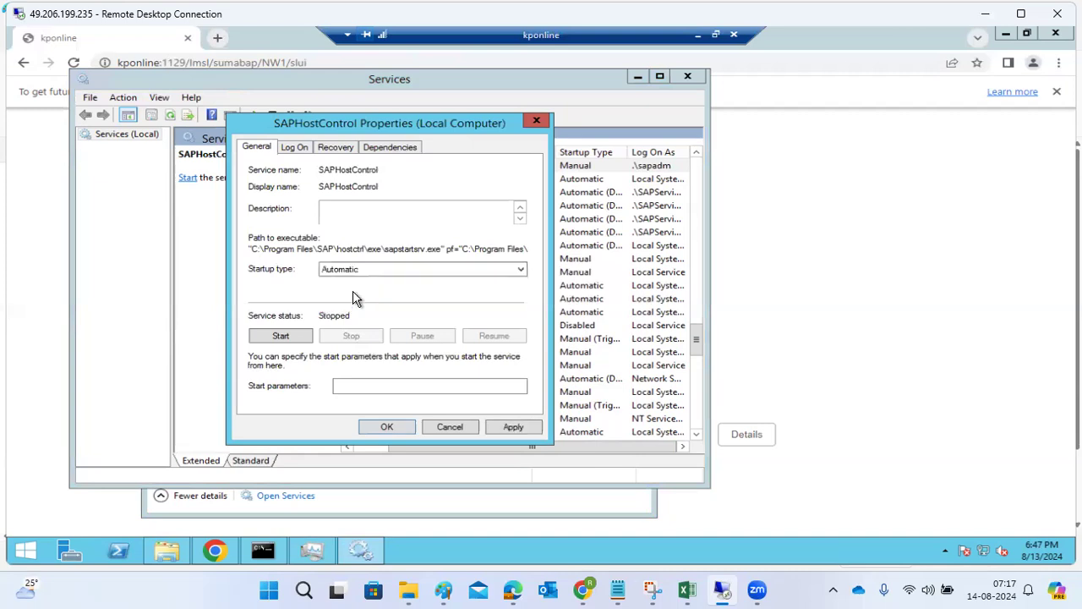
pyautogui.click(287, 150)
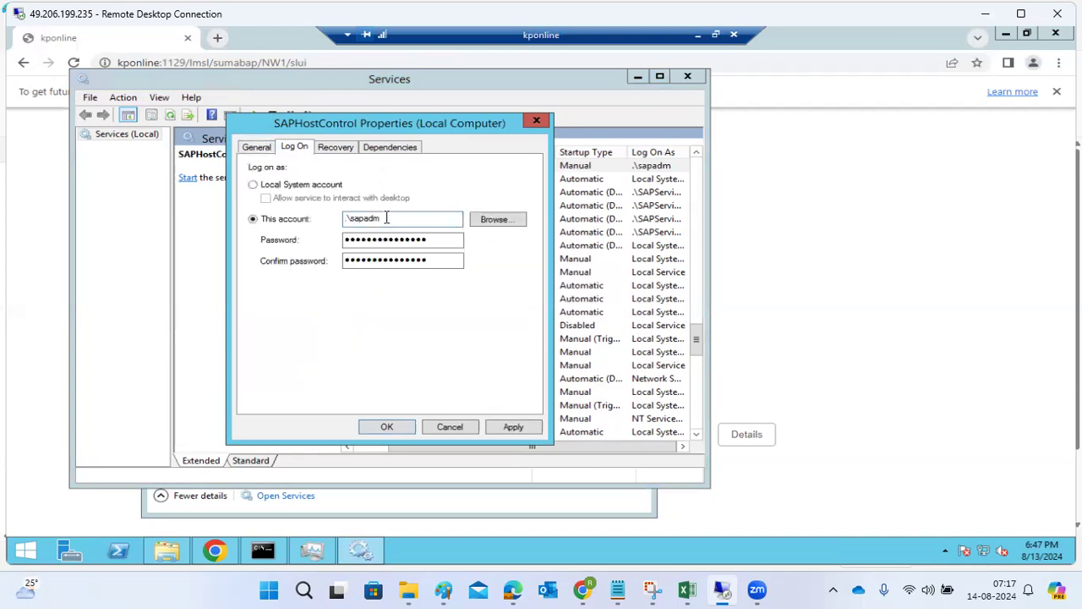
pyautogui.moveTo(388, 218); pyautogui.dragTo(310, 224)
pyautogui.click(385, 428)
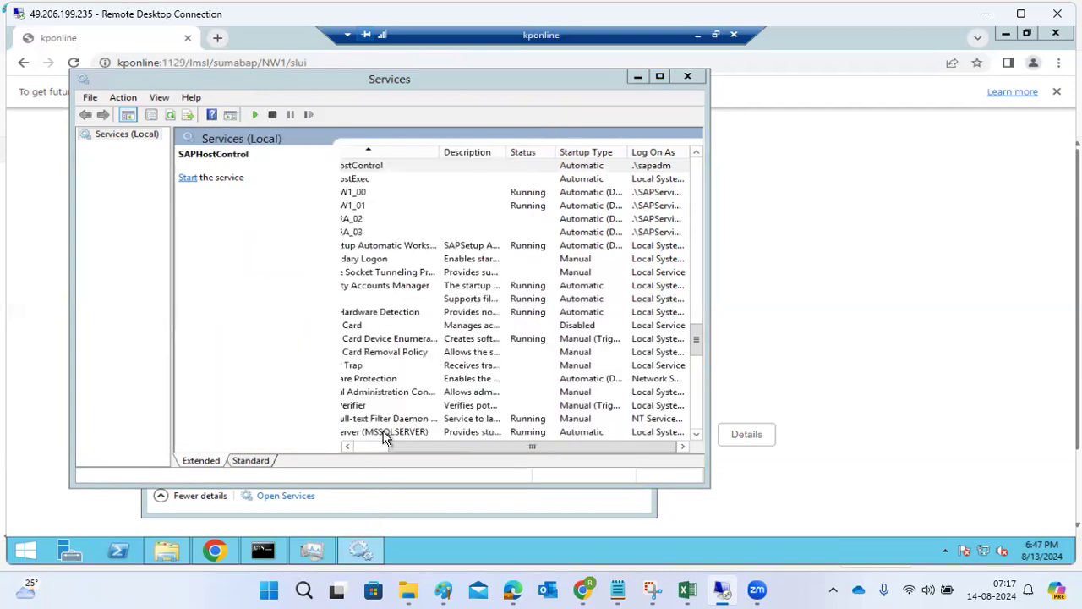
# Step: Open the list of local users in Local Users and Groups through the computer's remote settings
pyautogui.click(156, 557)
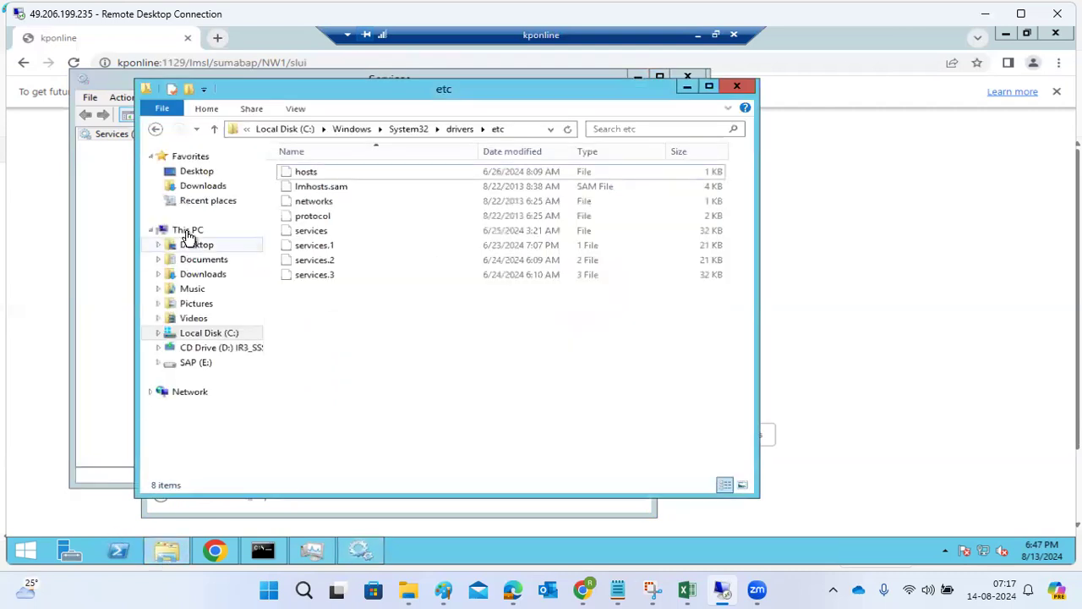
pyautogui.rightClick(188, 233)
pyautogui.click(235, 393)
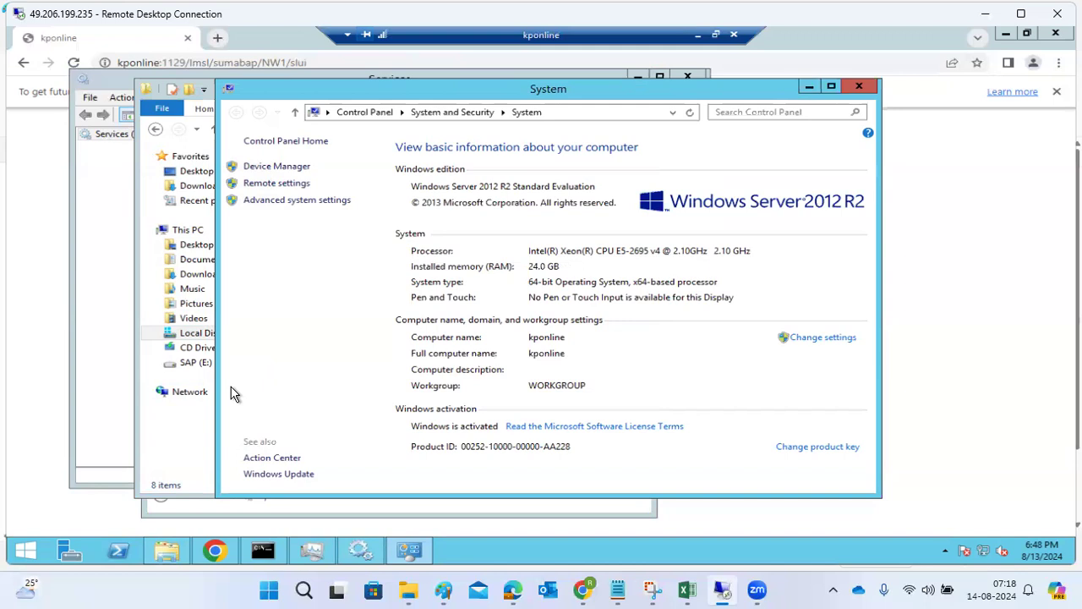
pyautogui.click(263, 188)
pyautogui.click(315, 355)
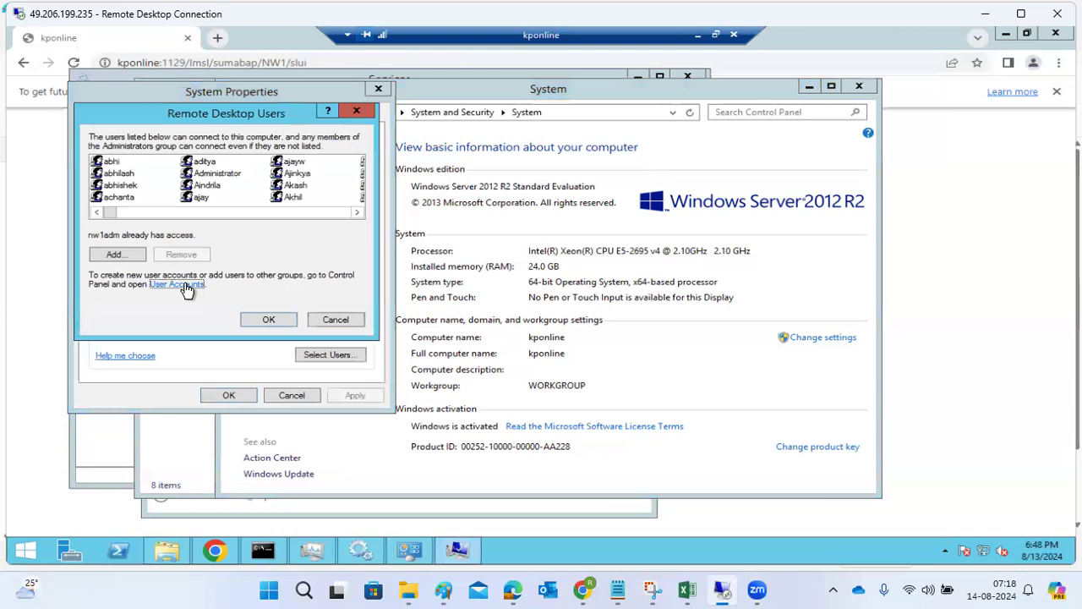
pyautogui.click(184, 285)
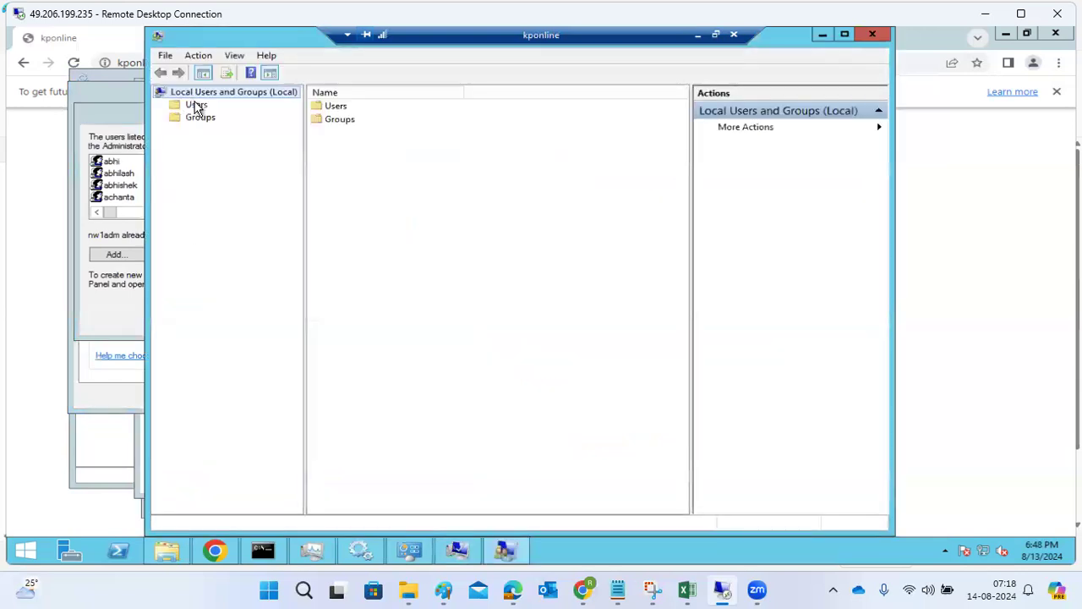
pyautogui.click(194, 108)
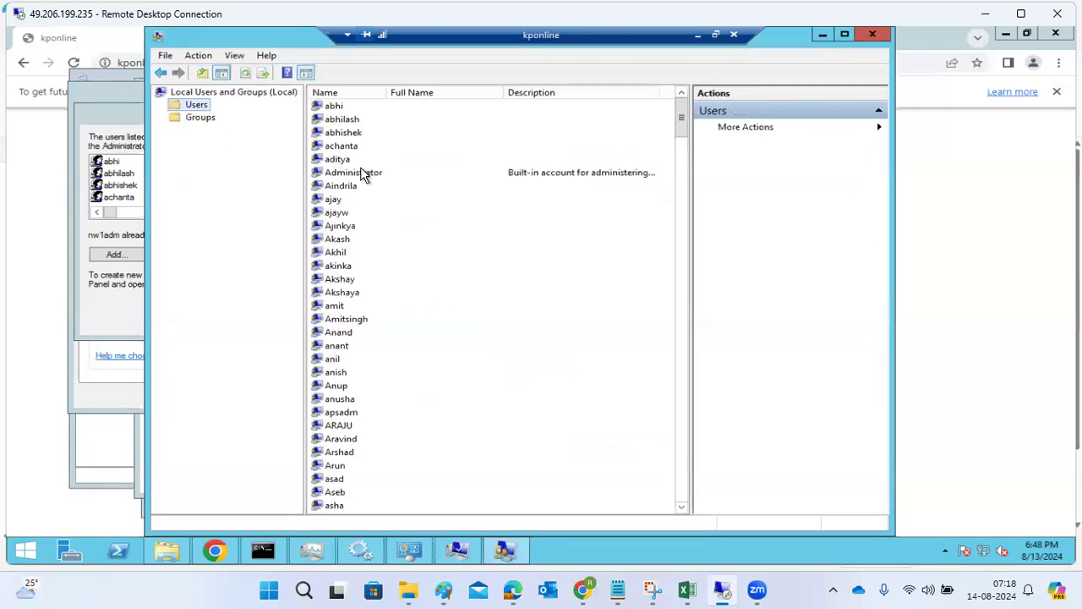
# Step: Find the sapadm user and open its password reset, proceeding past the data-loss notice
pyautogui.click(353, 281)
pyautogui.write('sap')
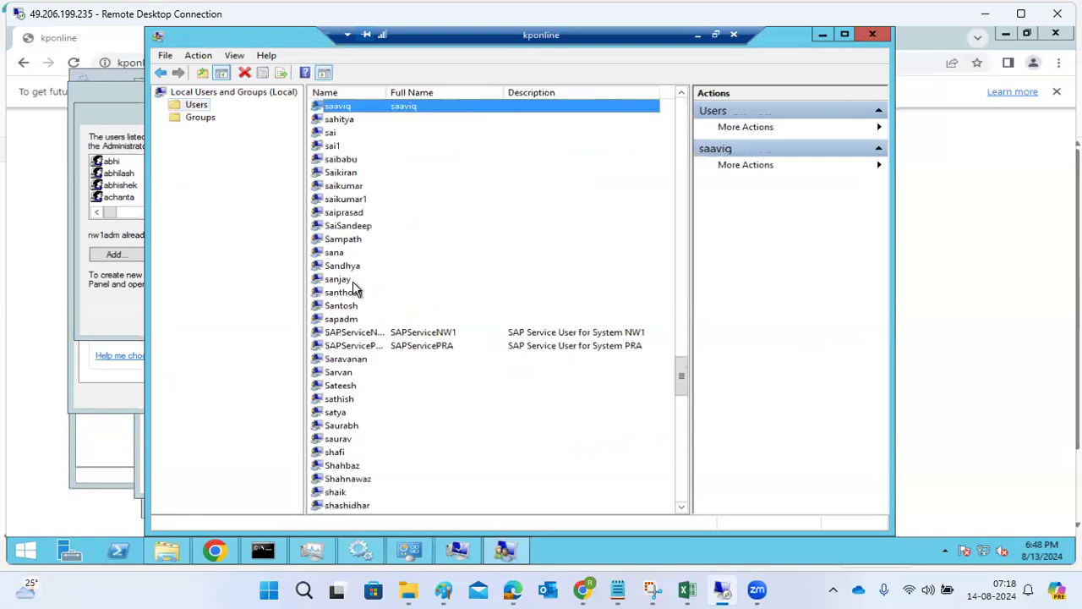
pyautogui.rightClick(346, 326)
pyautogui.click(376, 329)
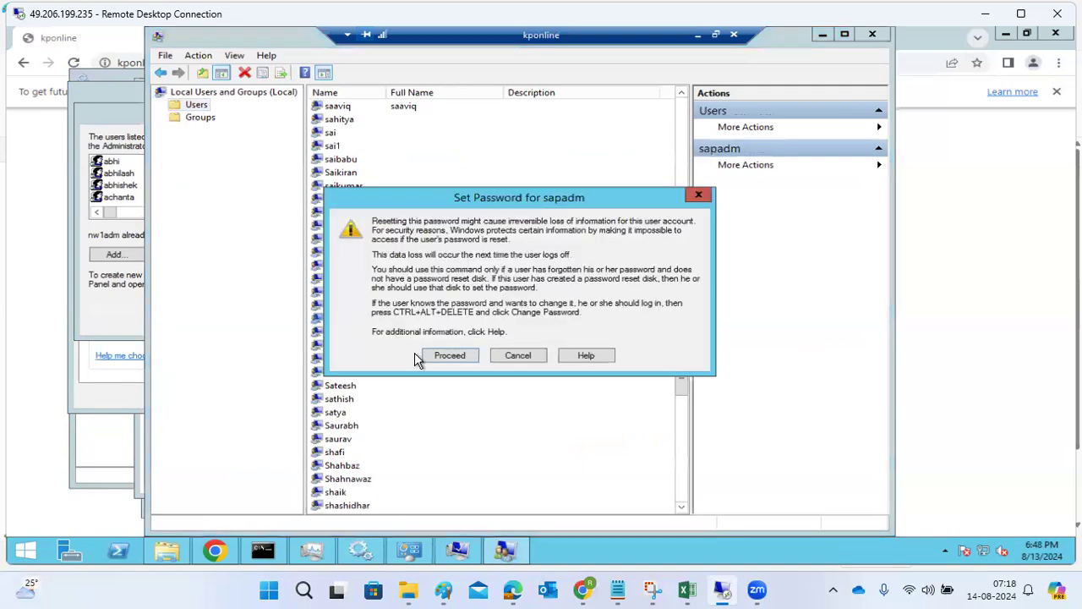
pyautogui.click(438, 356)
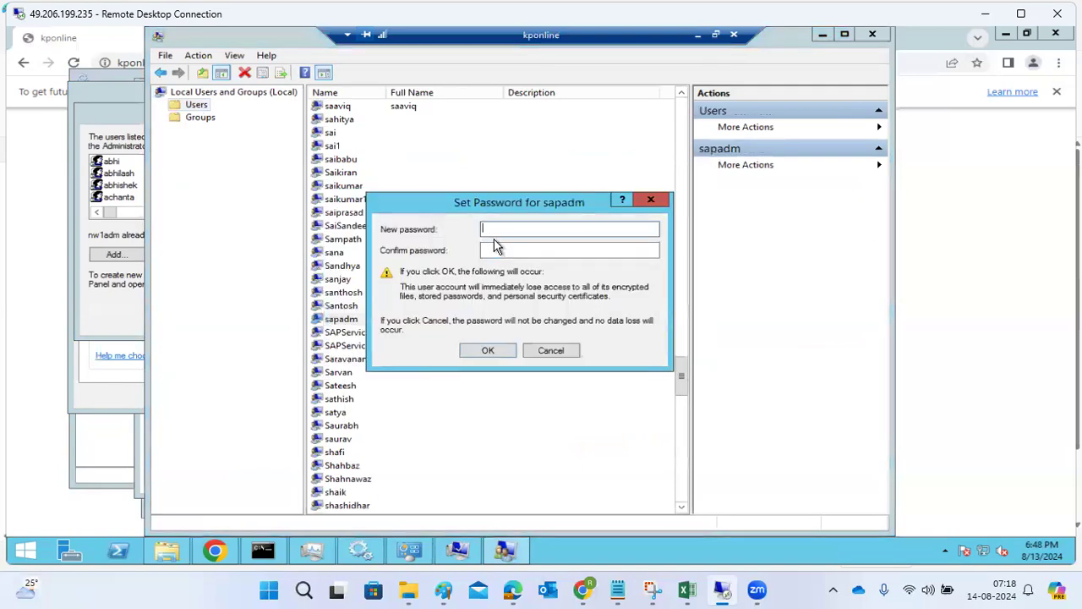
# Step: Try to set a new password for the sapadm user by filling in the new password and its confirmation
pyautogui.write('**********')
pyautogui.press('Tab')
pyautogui.write('********')
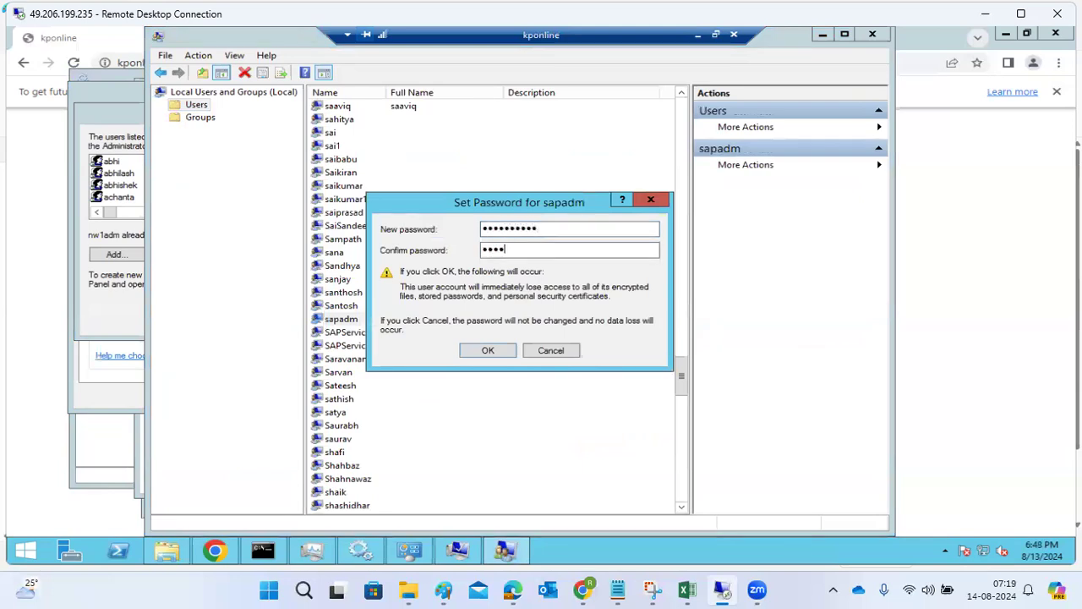
pyautogui.write('**')
pyautogui.click(505, 349)
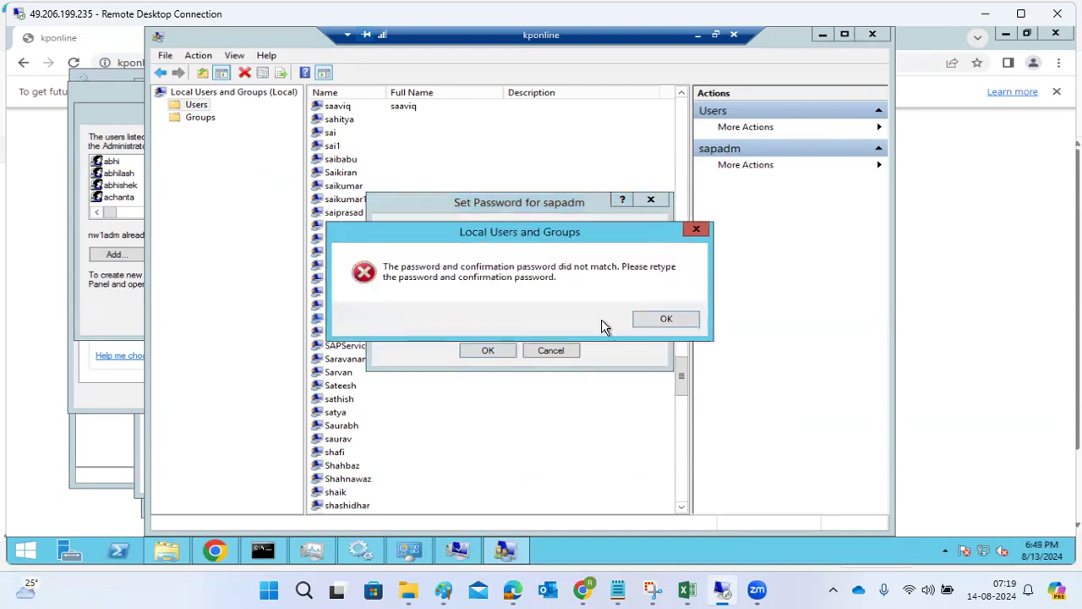
pyautogui.click(644, 318)
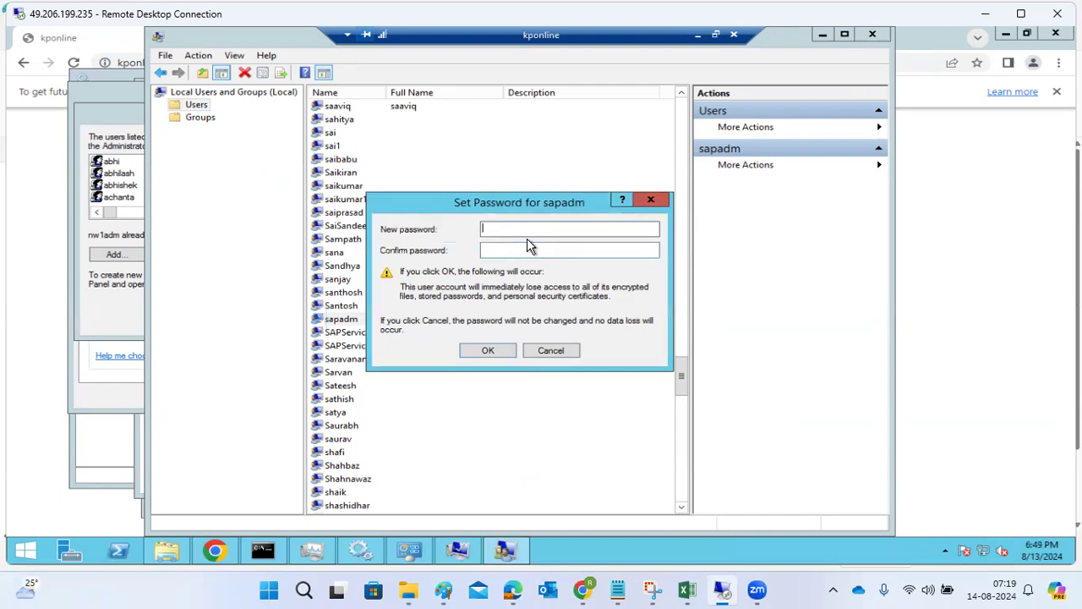
# Step: Re-enter and confirm the new account password for the sapadm user and apply it
pyautogui.write('***********')
pyautogui.press('Tab')
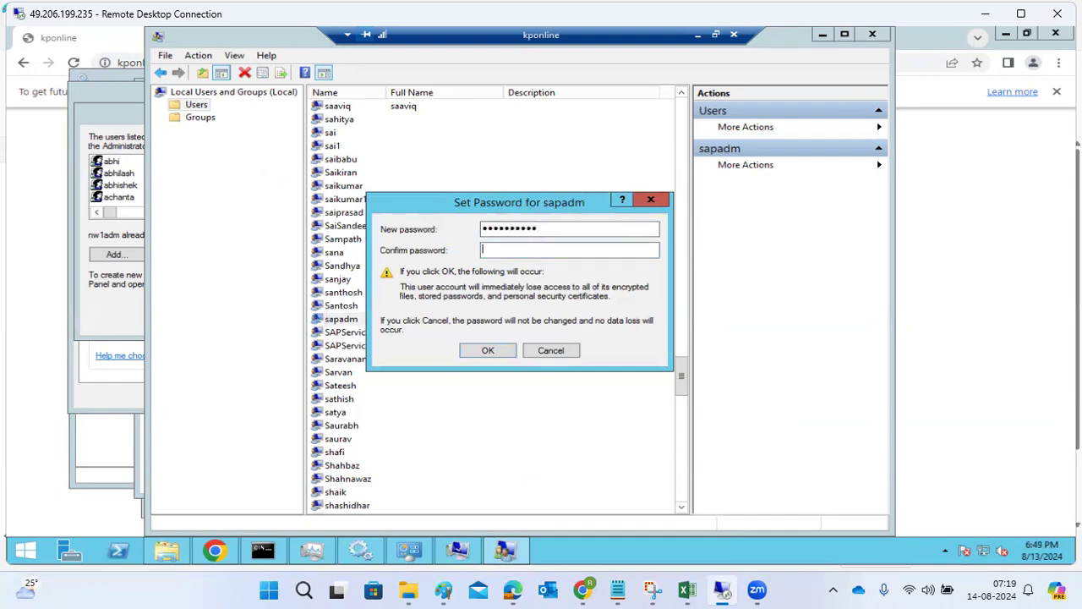
pyautogui.write('***********')
pyautogui.click(491, 344)
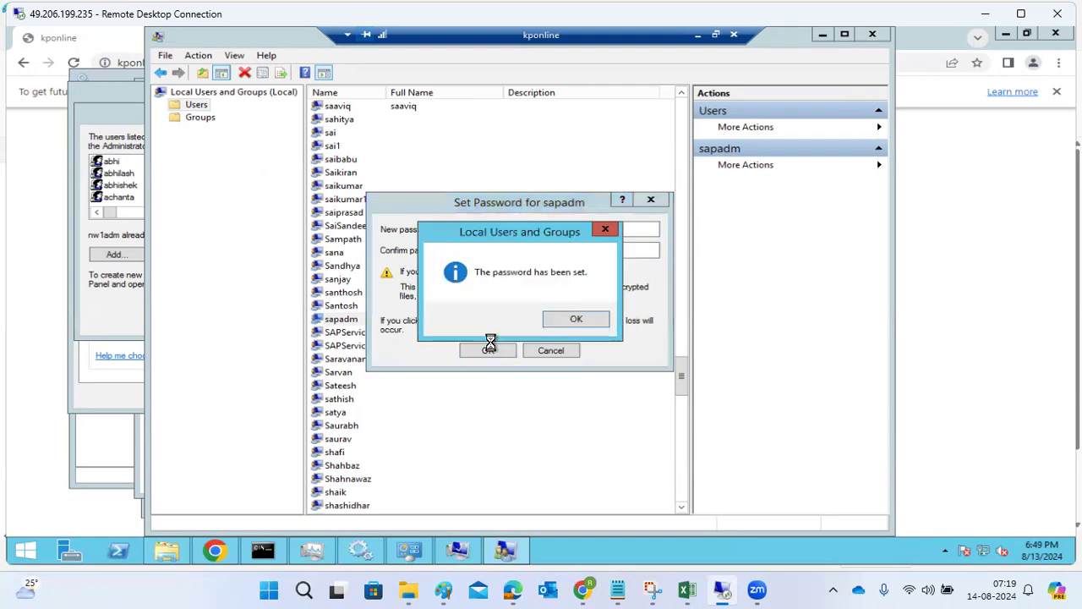
pyautogui.click(563, 313)
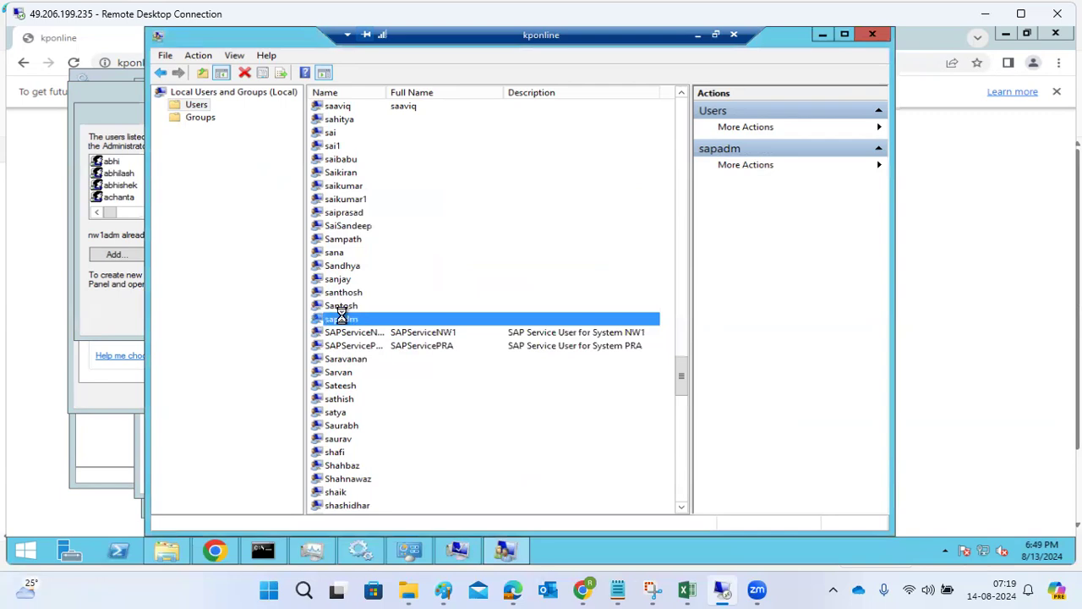
# Step: Return to the Services console and open the properties of the SAPHostControl service
pyautogui.click(361, 550)
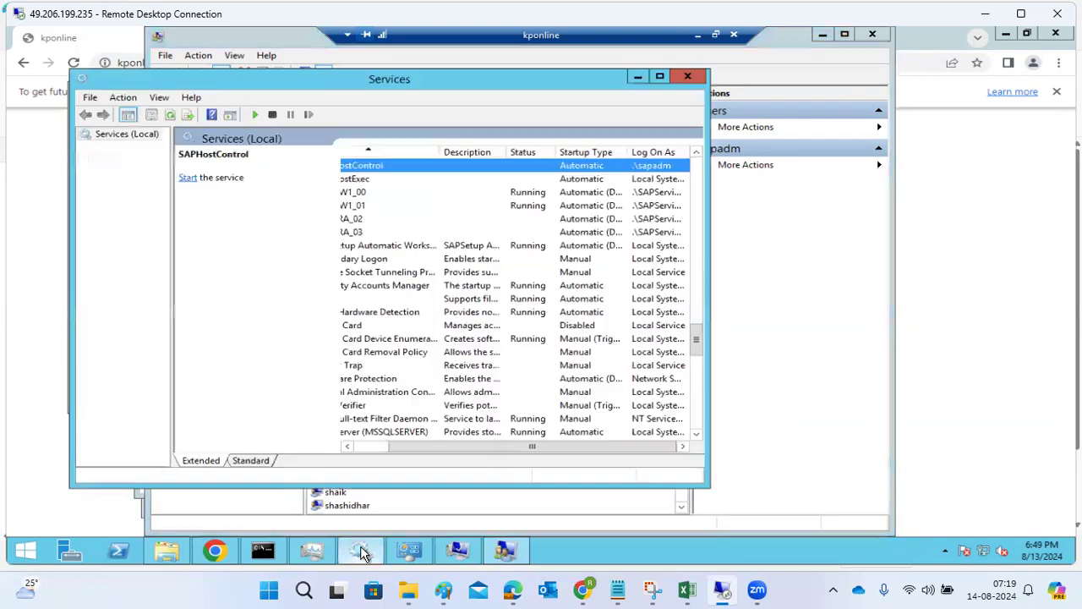
pyautogui.rightClick(378, 165)
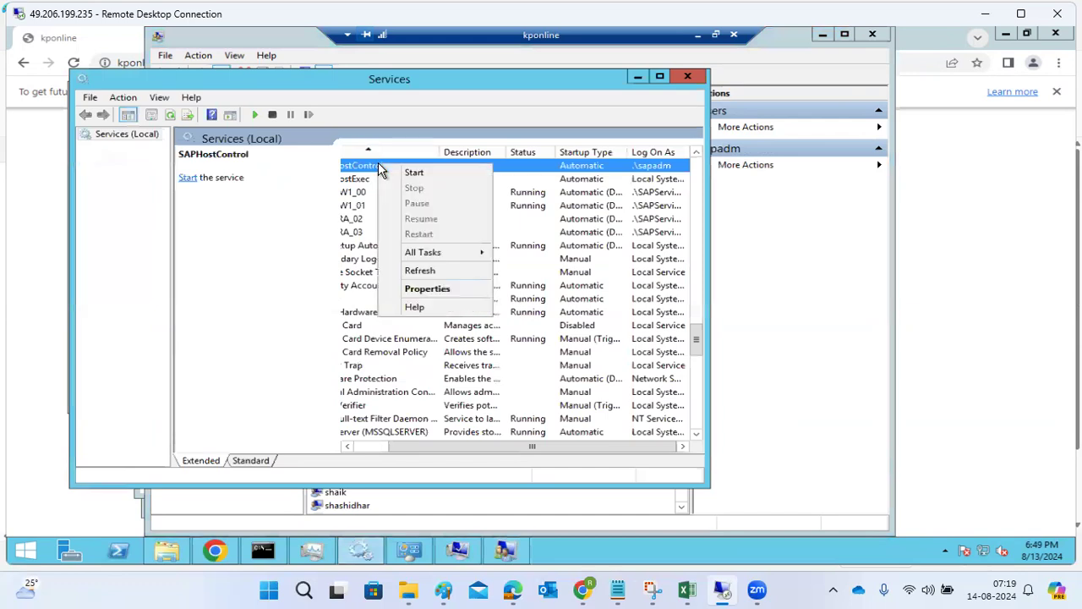
pyautogui.click(429, 288)
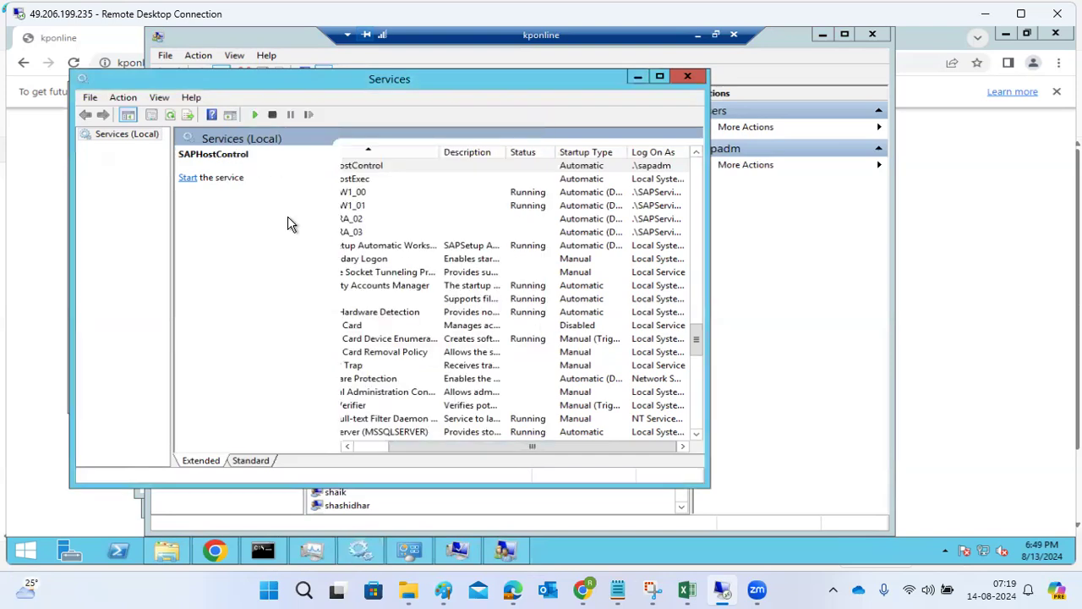
pyautogui.rightClick(394, 169)
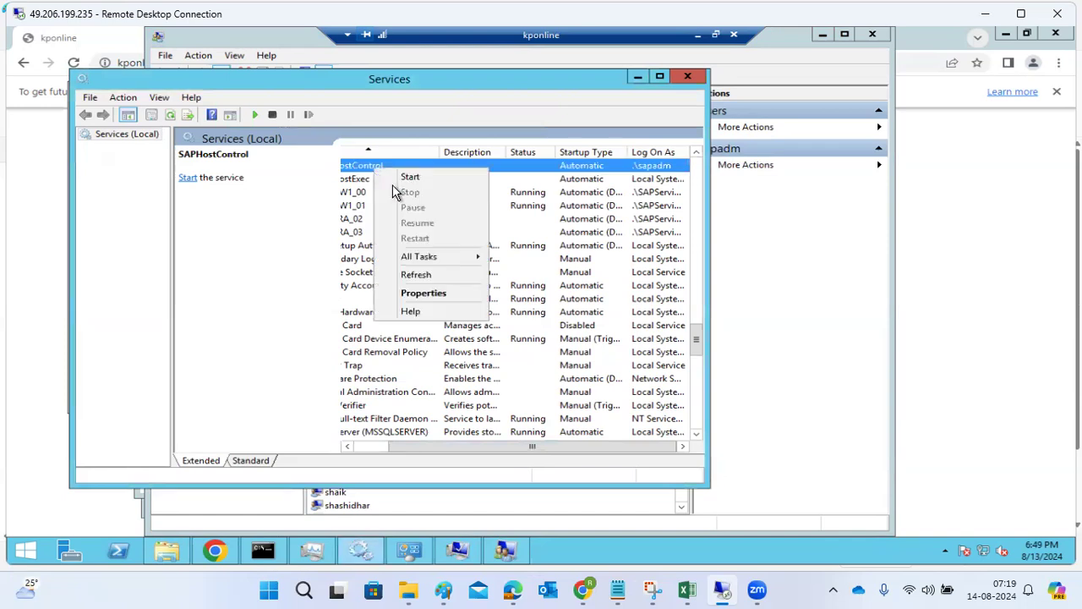
pyautogui.click(423, 296)
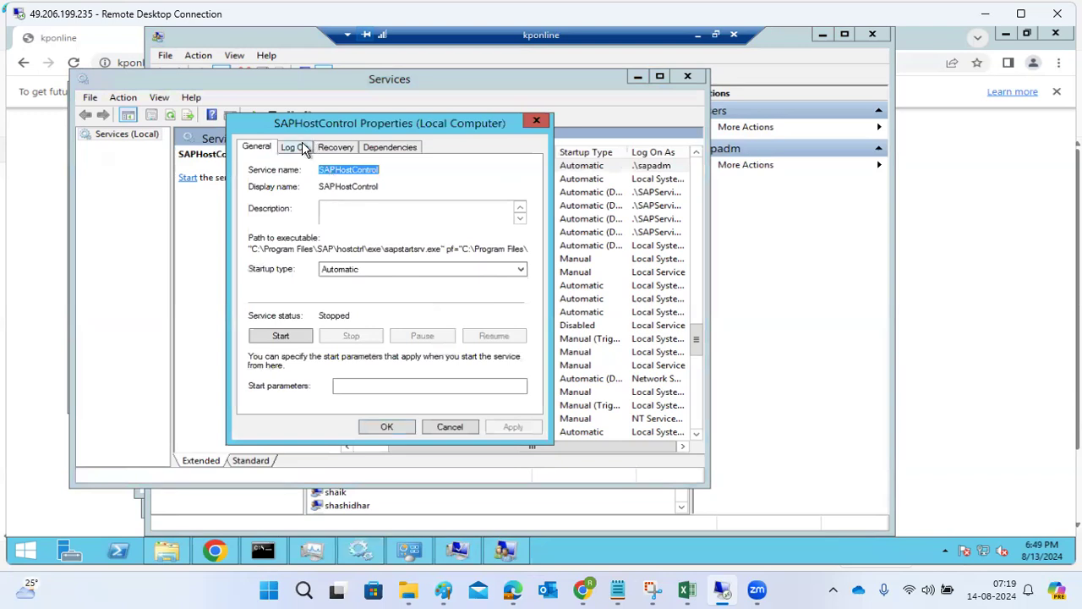
# Step: Replace the logon password of the SAPHostControl service with the sapadm account's new password, confirm it and save
pyautogui.click(301, 147)
pyautogui.click(437, 242)
pyautogui.doubleClick(436, 242)
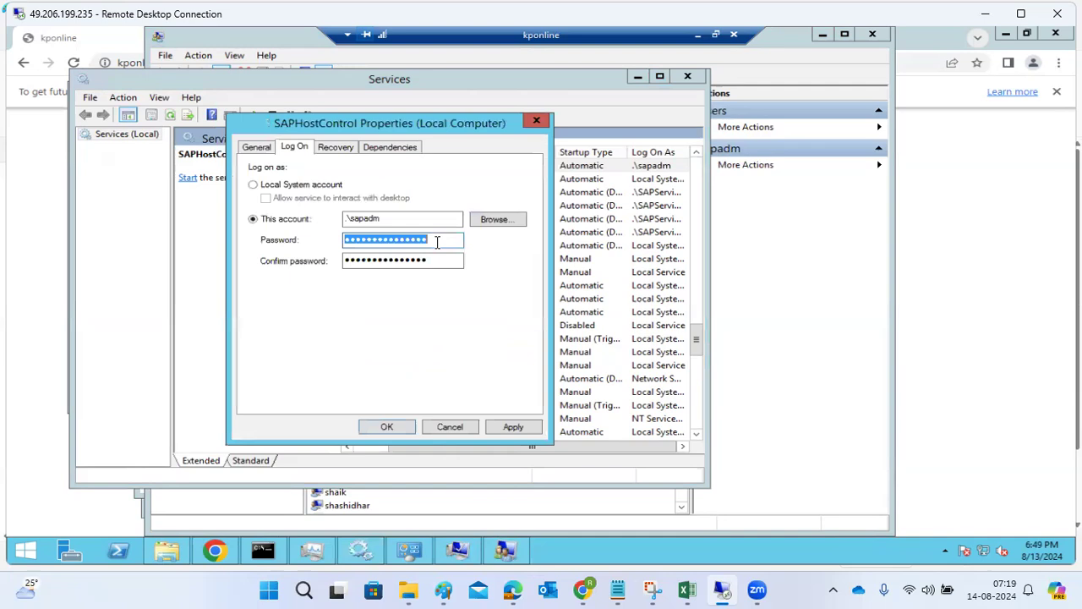
pyautogui.write('•••••••••')
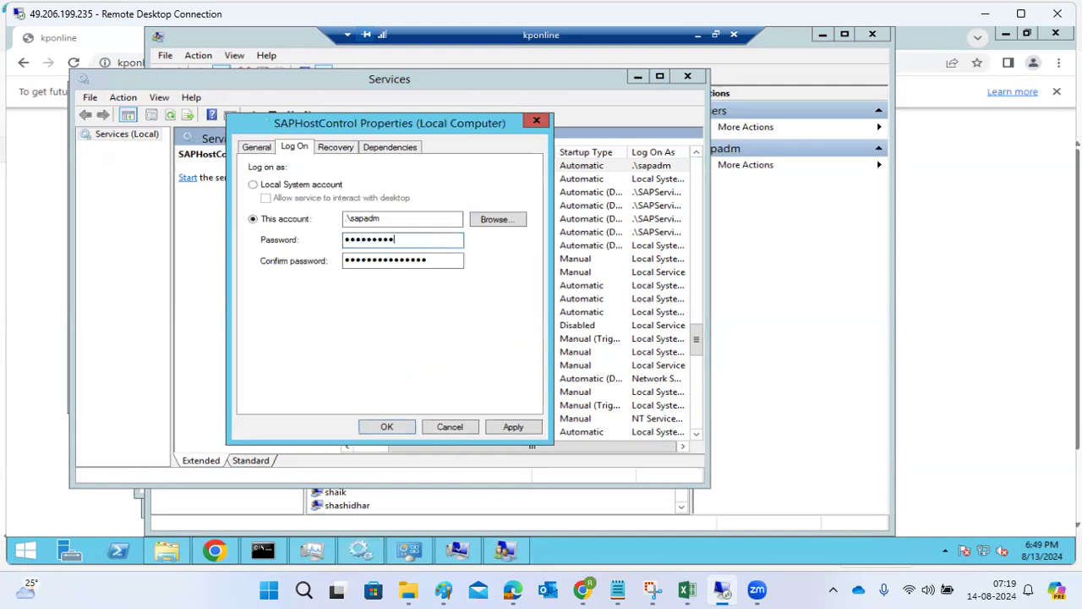
pyautogui.press('Tab')
pyautogui.press('BackSpace')
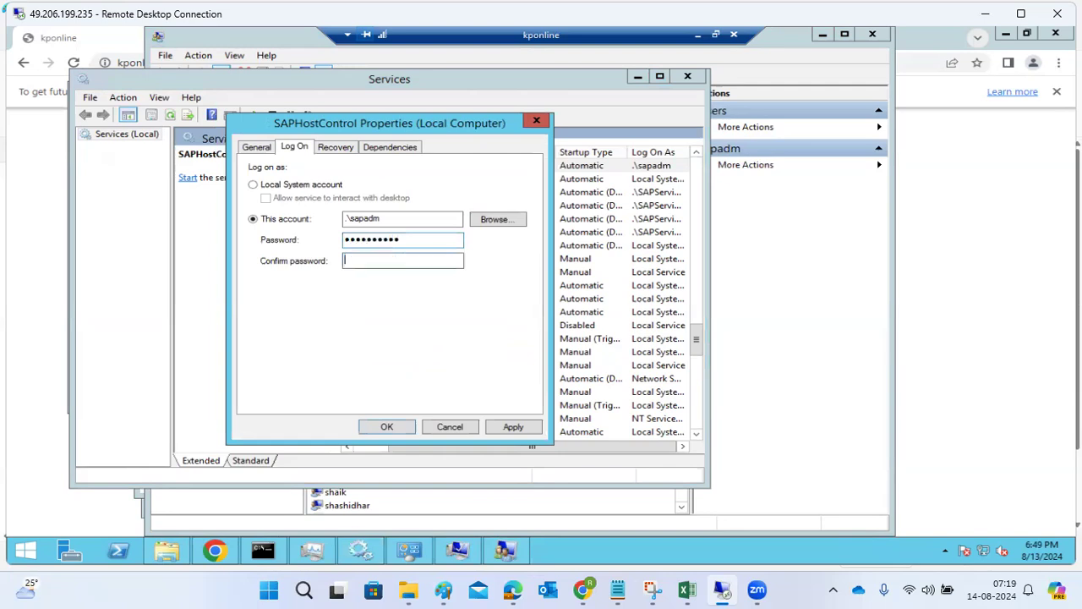
pyautogui.write('••••••••••')
pyautogui.click(386, 426)
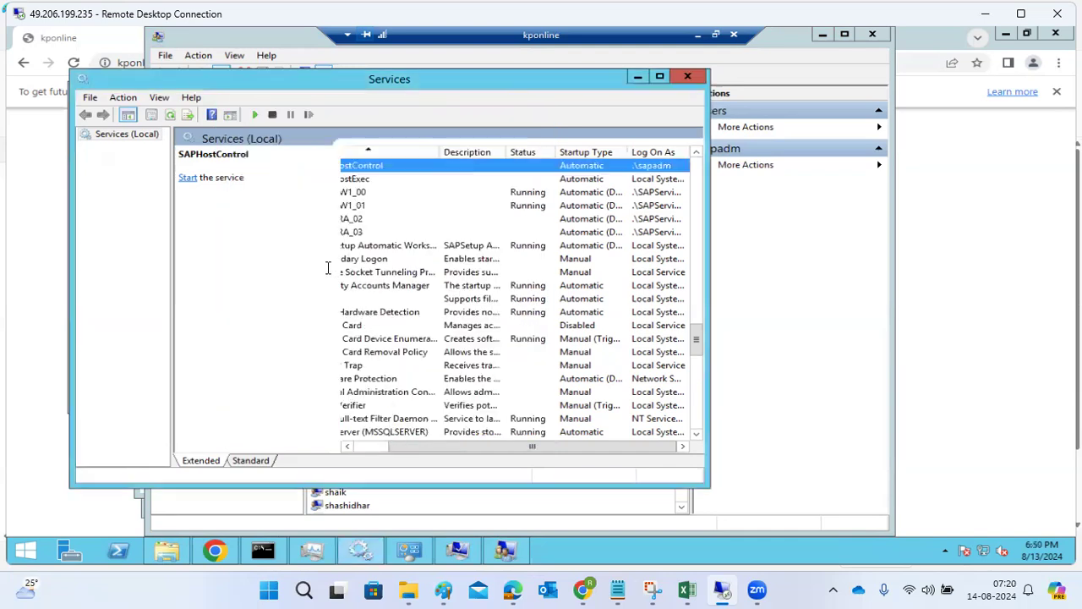
# Step: Start the SAPHostControl service and check the status of the SAPHostExec service
pyautogui.click(188, 179)
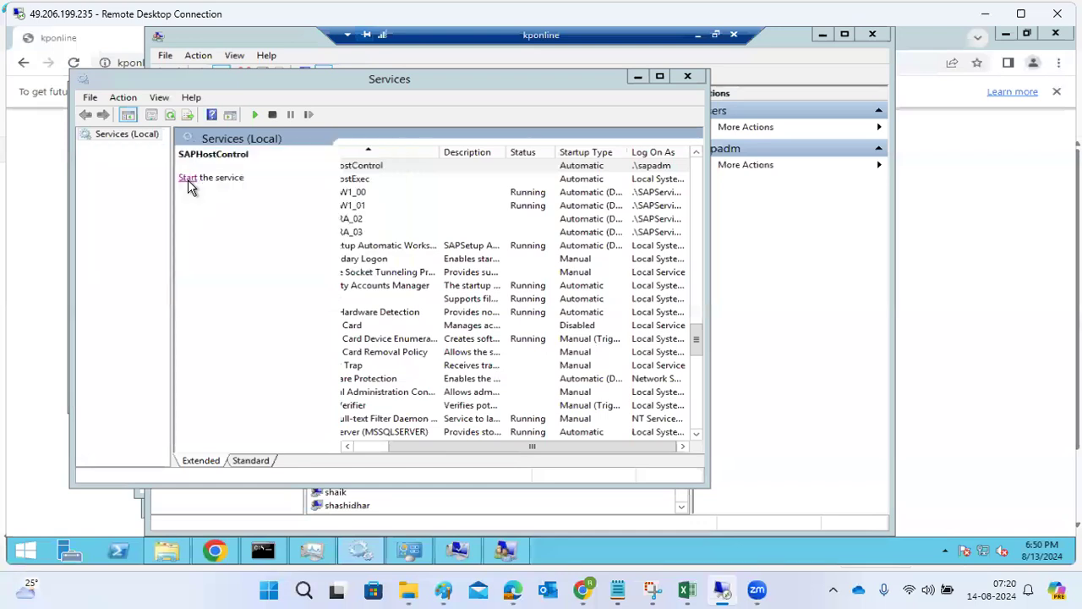
pyautogui.click(402, 179)
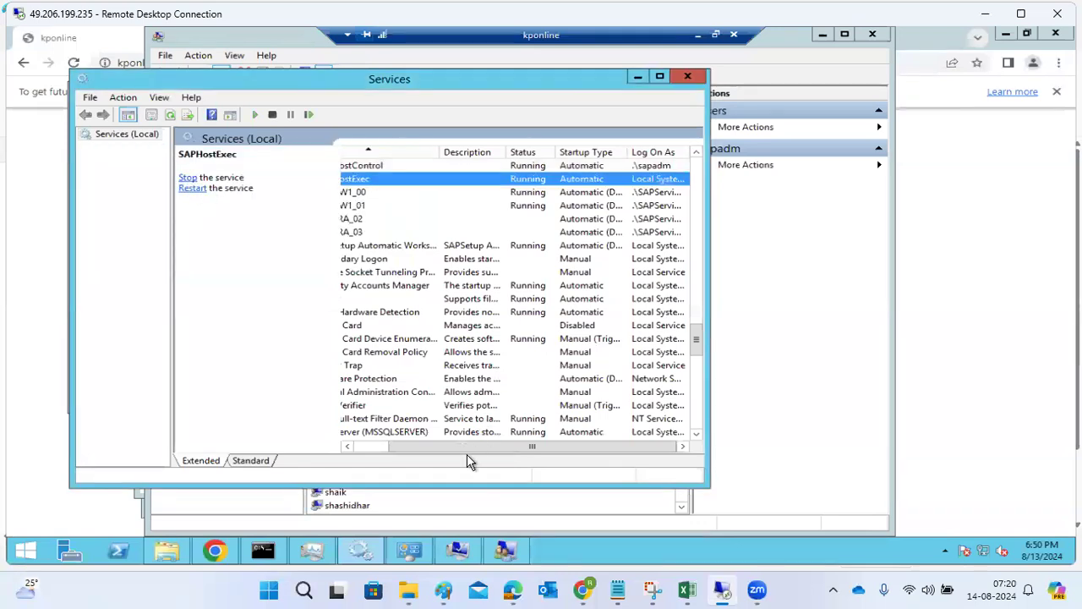
# Step: Check the SAP host services' status, close the Services and Local Users and Groups consoles, and return to the browser
pyautogui.click(376, 447)
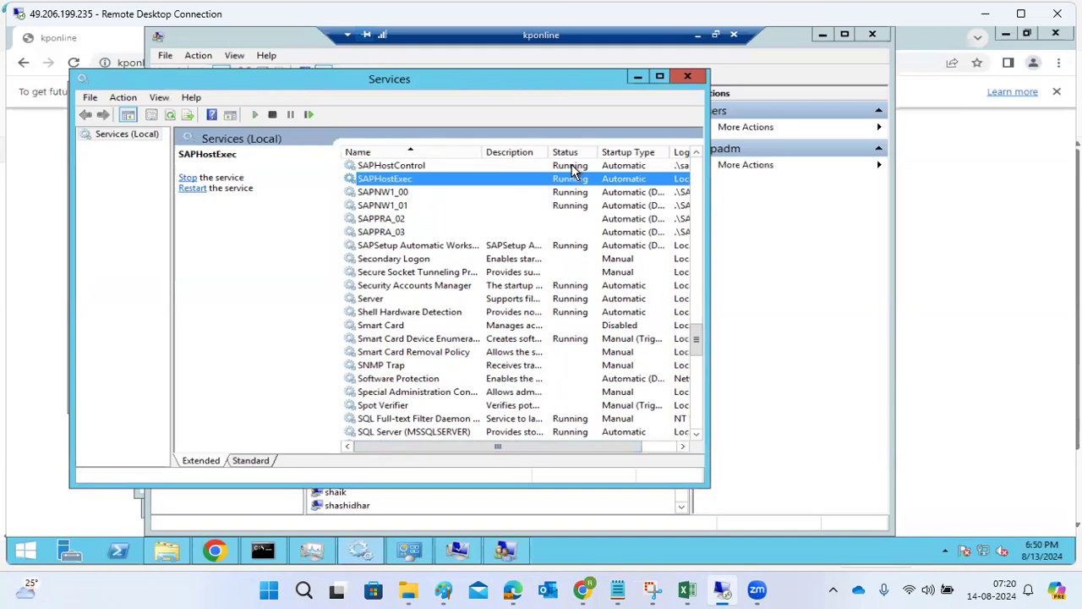
pyautogui.click(689, 76)
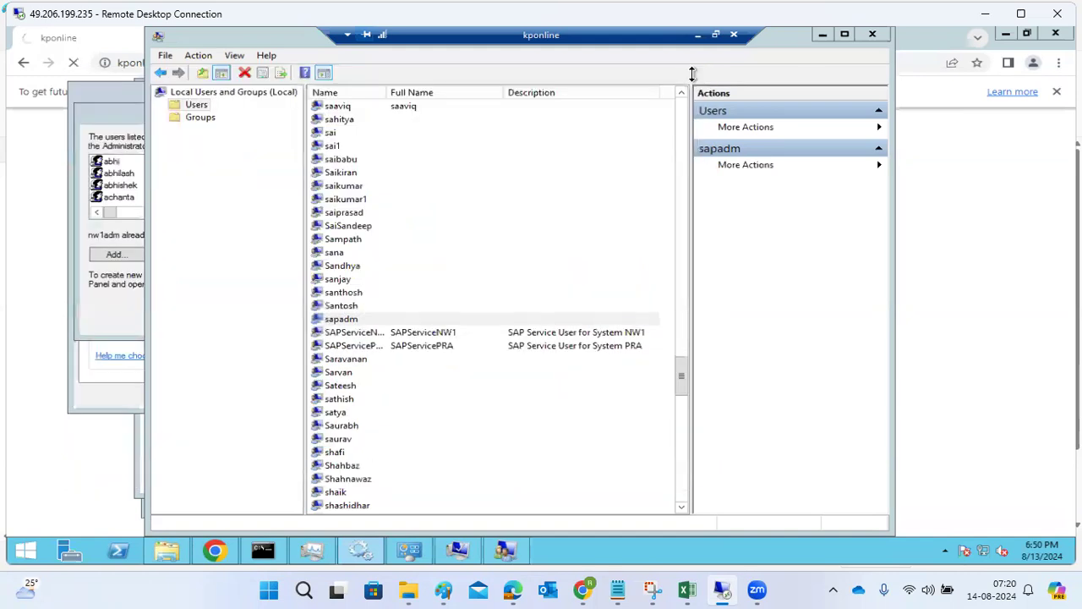
pyautogui.click(875, 36)
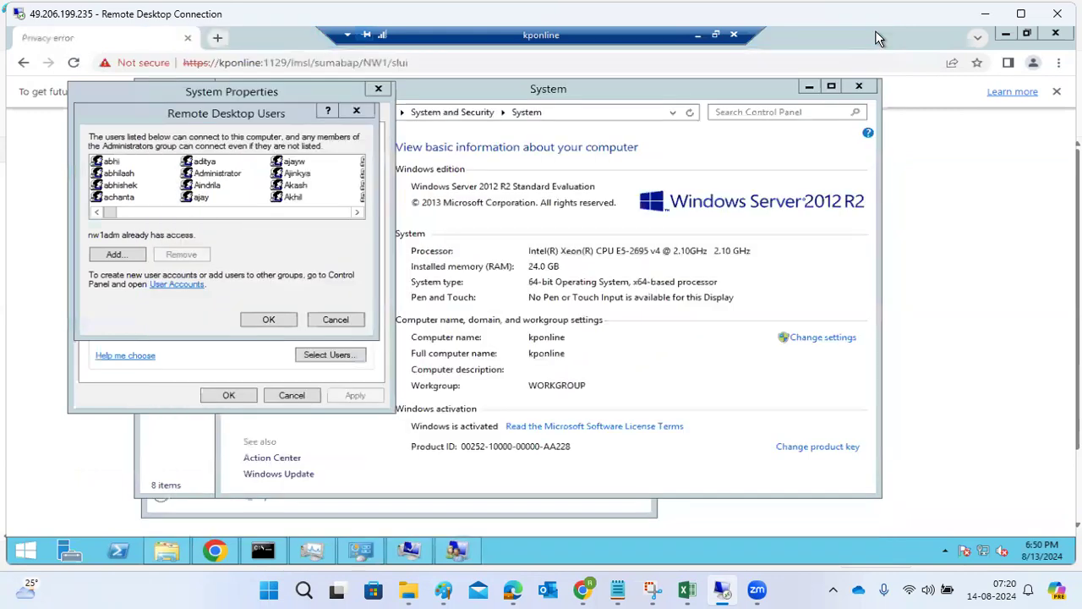
pyautogui.click(878, 45)
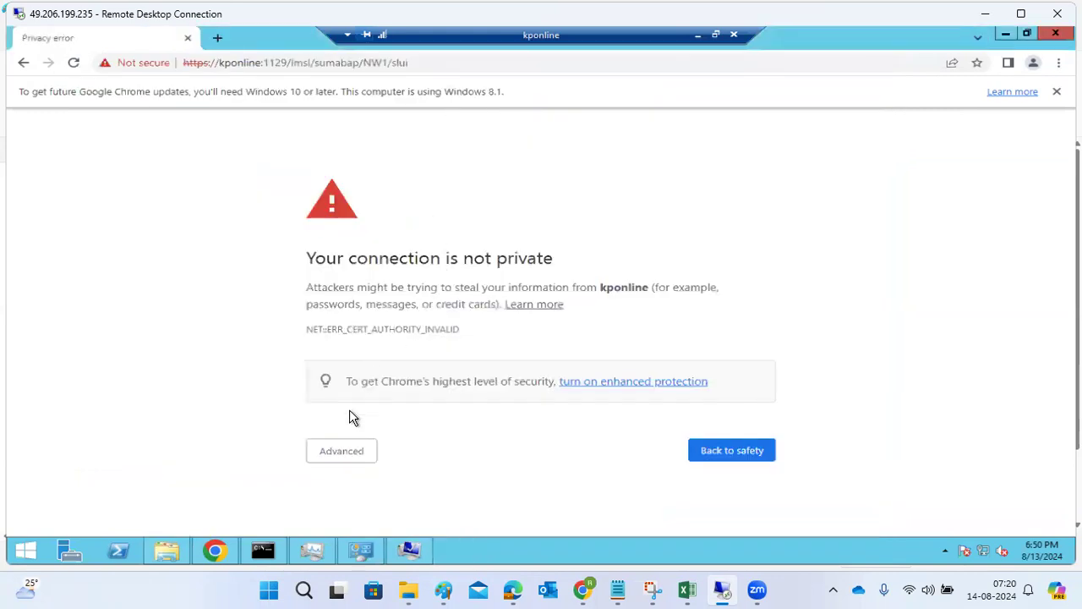
# Step: Confirm and close the Remote Desktop Users and System Properties dialogs
pyautogui.click(408, 551)
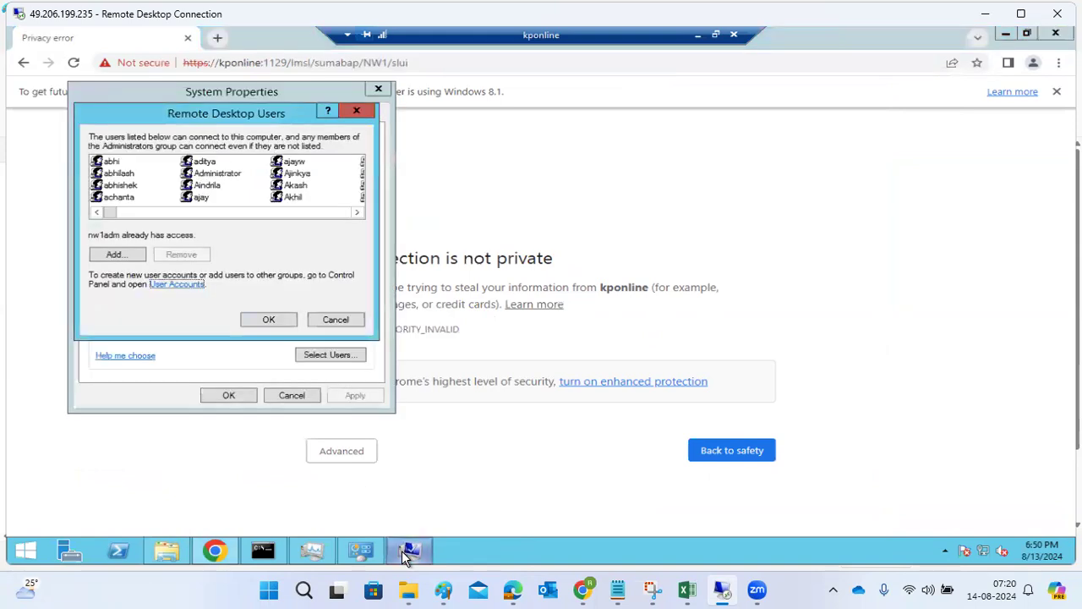
pyautogui.click(272, 322)
pyautogui.click(225, 397)
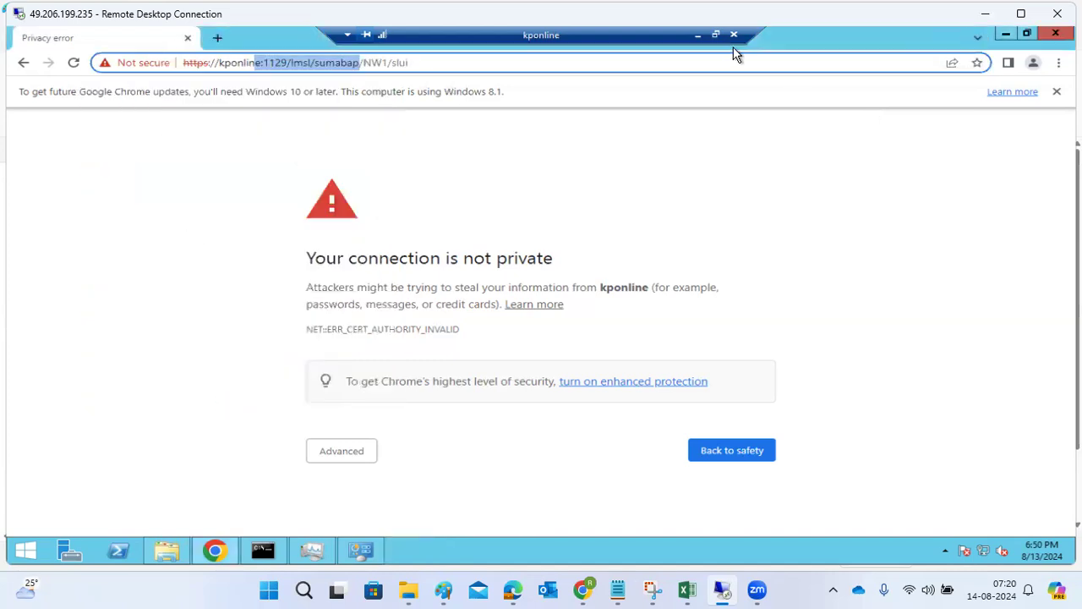
# Step: Leave the kponline session minimized, reload the SUM page in the outer server's browser and proceed past the certificate warning
pyautogui.click(696, 35)
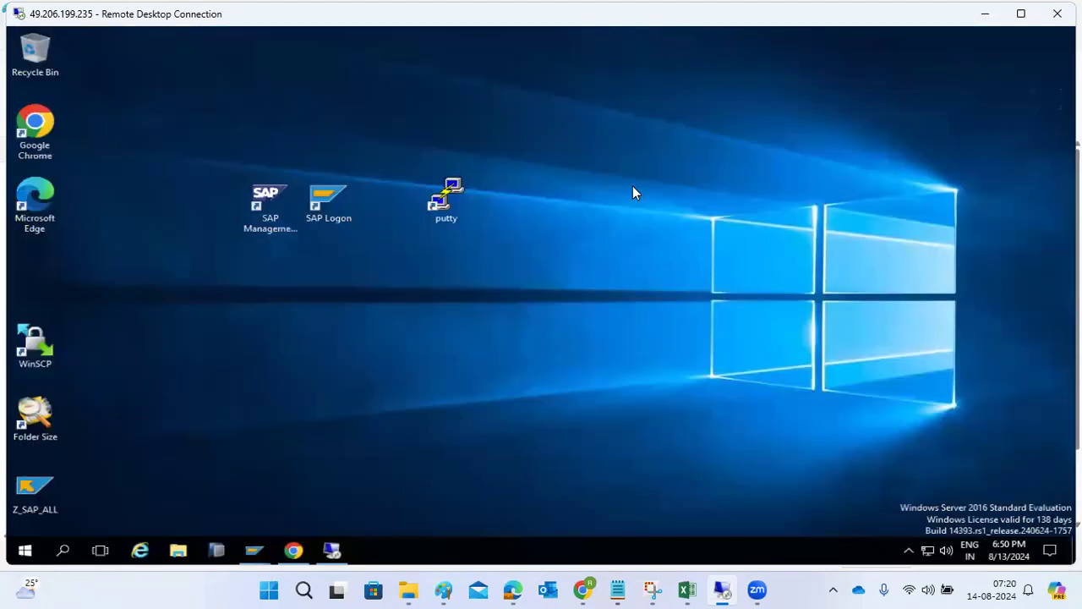
pyautogui.click(294, 550)
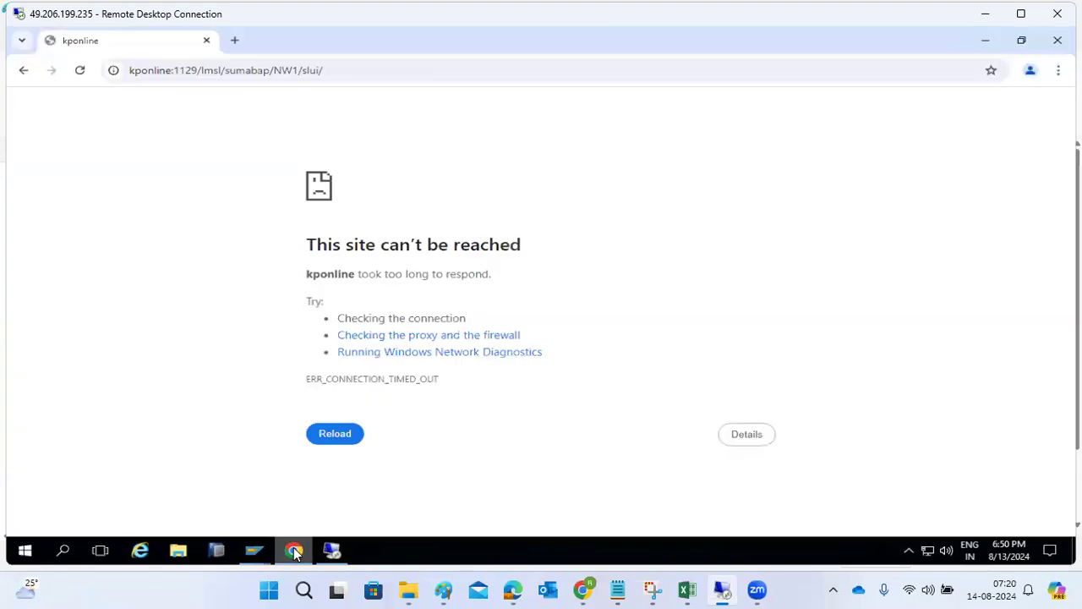
pyautogui.click(79, 70)
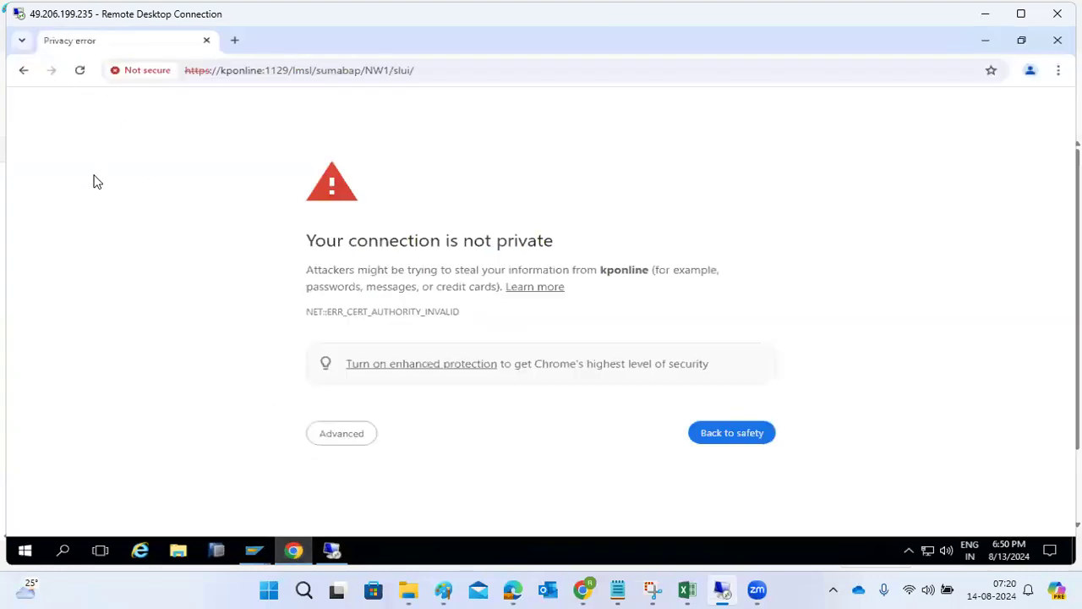
pyautogui.moveTo(224, 70); pyautogui.dragTo(430, 70)
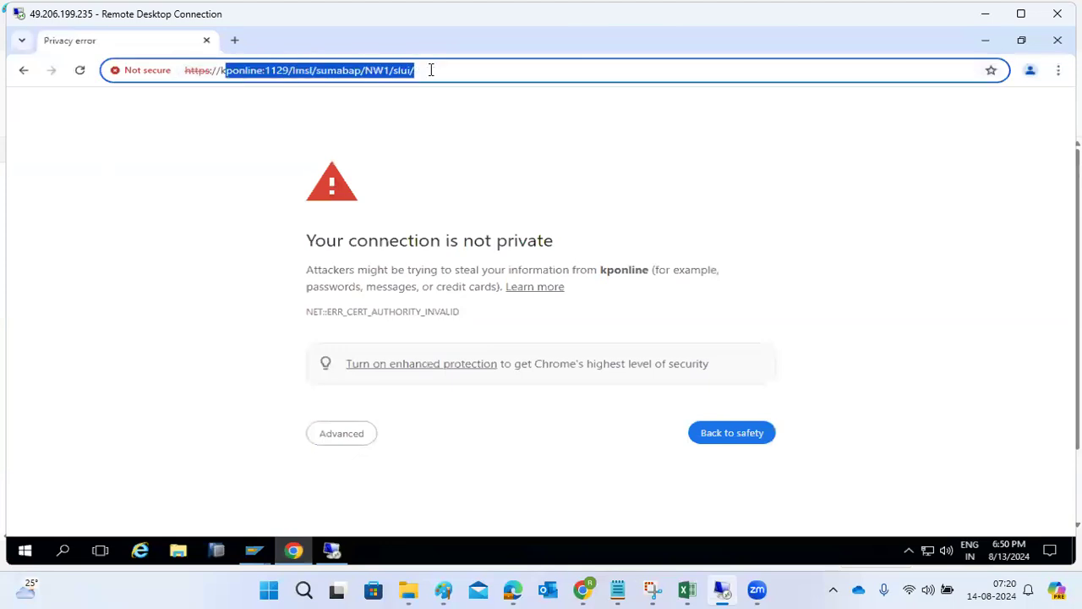
pyautogui.click(334, 436)
pyautogui.click(400, 495)
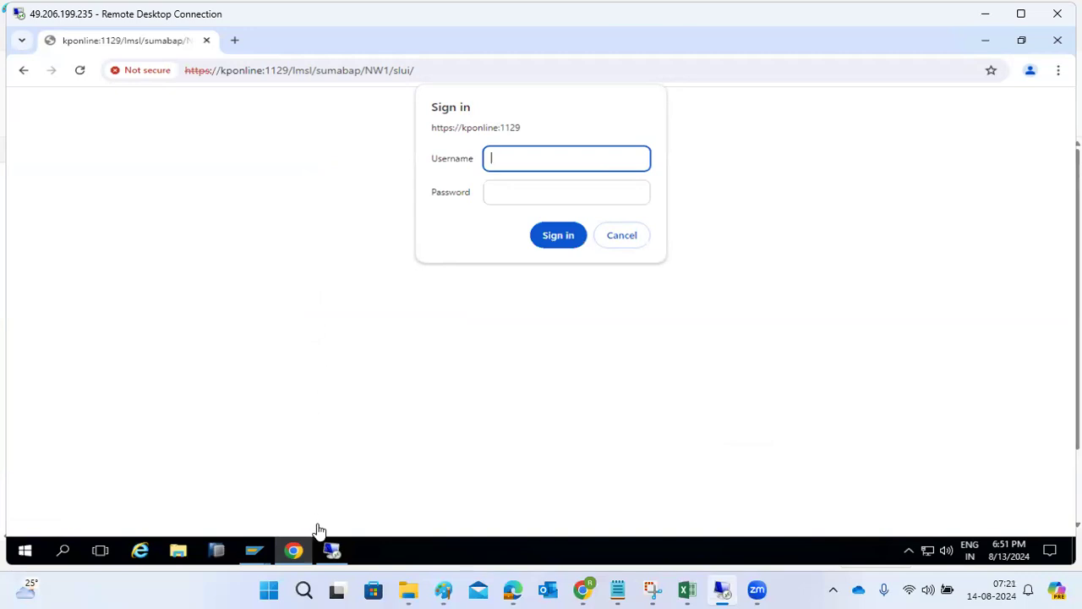
pyautogui.moveTo(335, 554)
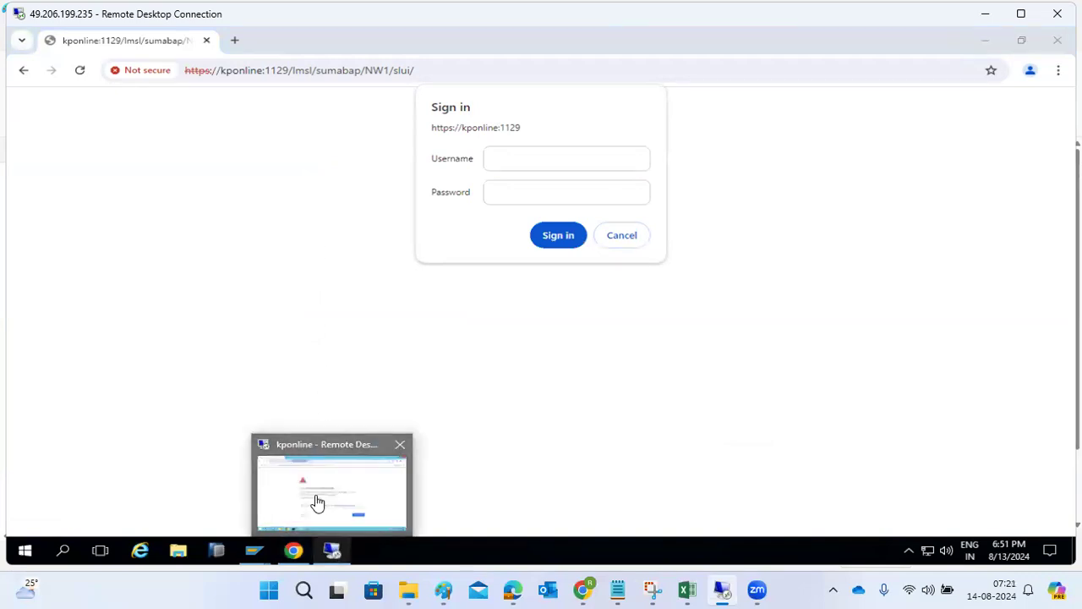
pyautogui.click(317, 501)
pyautogui.click(733, 35)
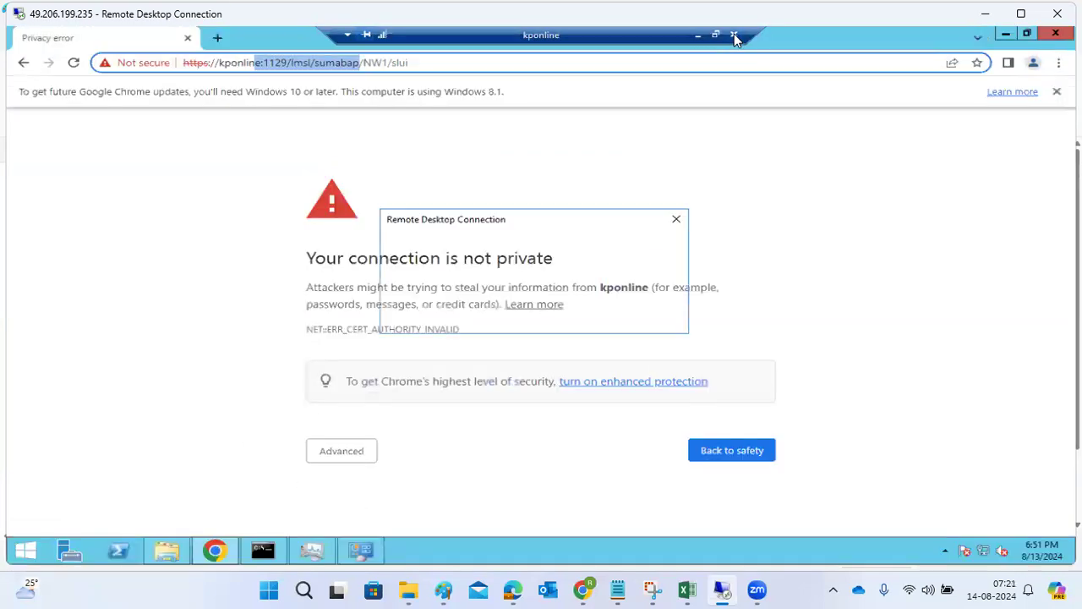
pyautogui.click(651, 320)
pyautogui.click(698, 35)
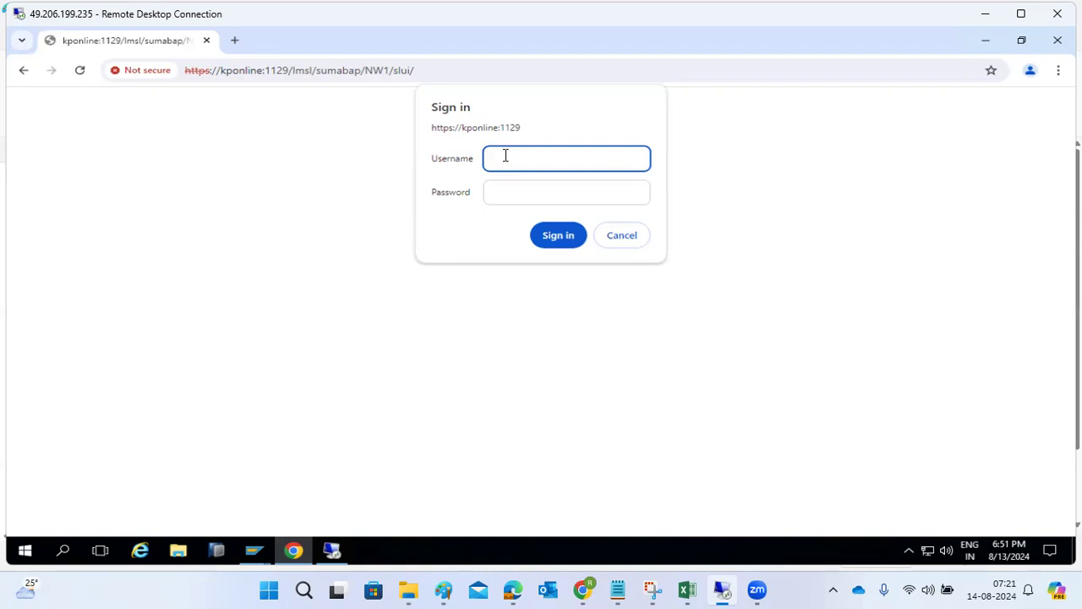
# Step: Sign in to the SUM web interface as nw1adm with the account password
pyautogui.write('nw1adm')
pyautogui.press('Tab')
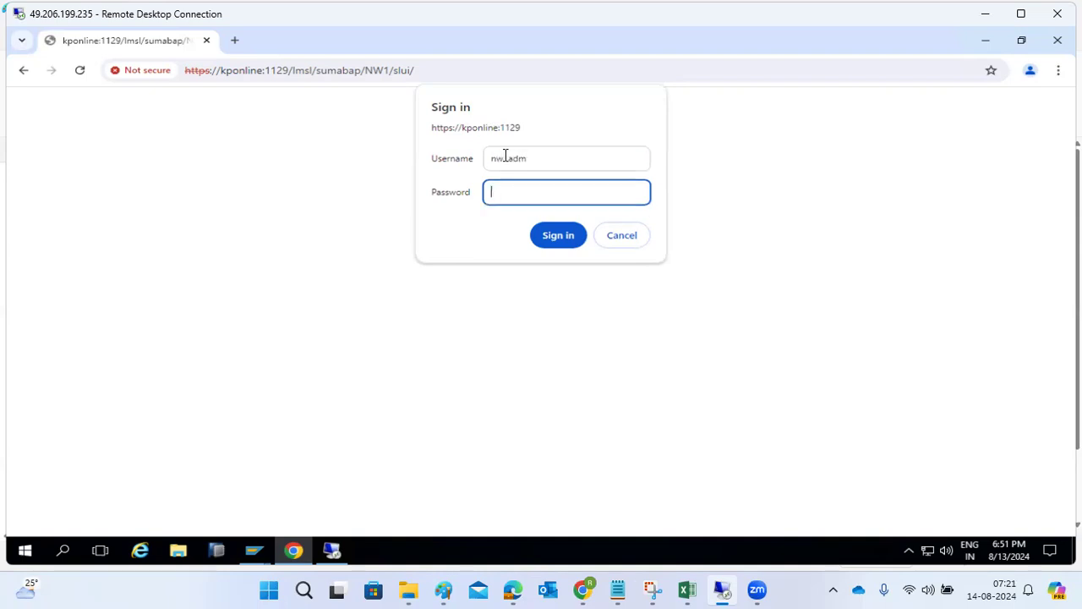
pyautogui.write('••••••••')
pyautogui.press('Return')
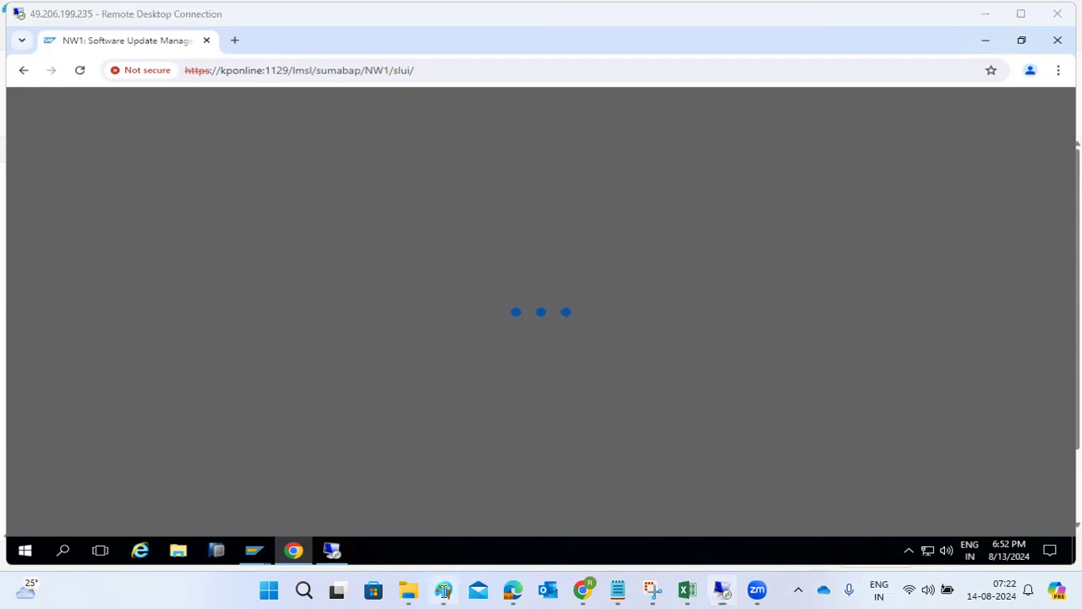
# Step: Switch to Paint and add a text note reading "1129 - port for SUM" and "4237 - port for SWPM"
pyautogui.click(277, 72)
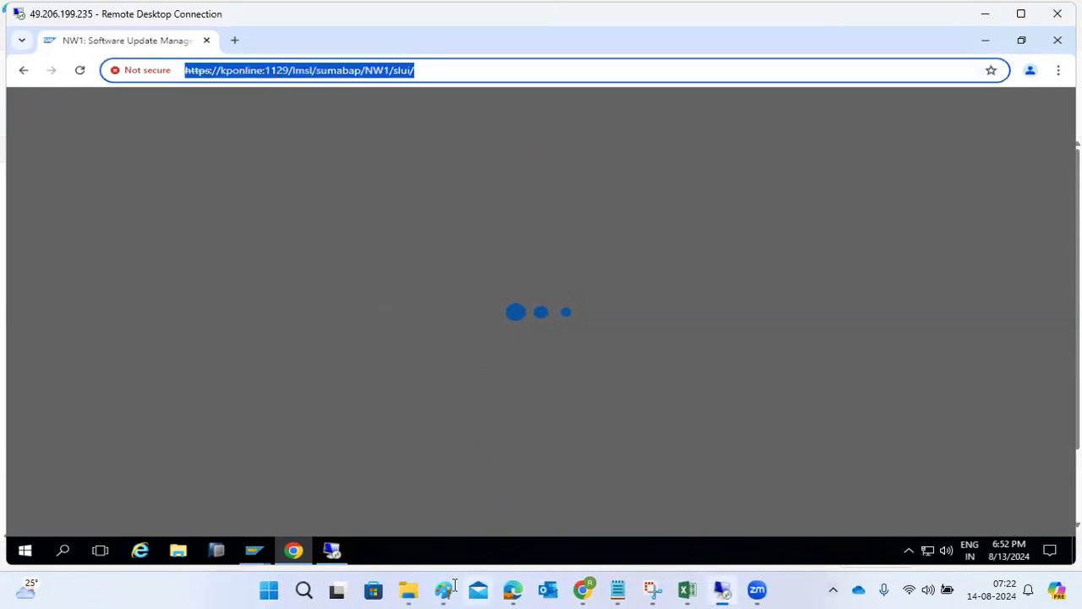
pyautogui.click(448, 588)
pyautogui.moveTo(212, 246)
pyautogui.mouseDown()
pyautogui.moveTo(64, 219)
pyautogui.moveTo(2, 173)
pyautogui.mouseUp()
pyautogui.write('1129 - port for SUM ')
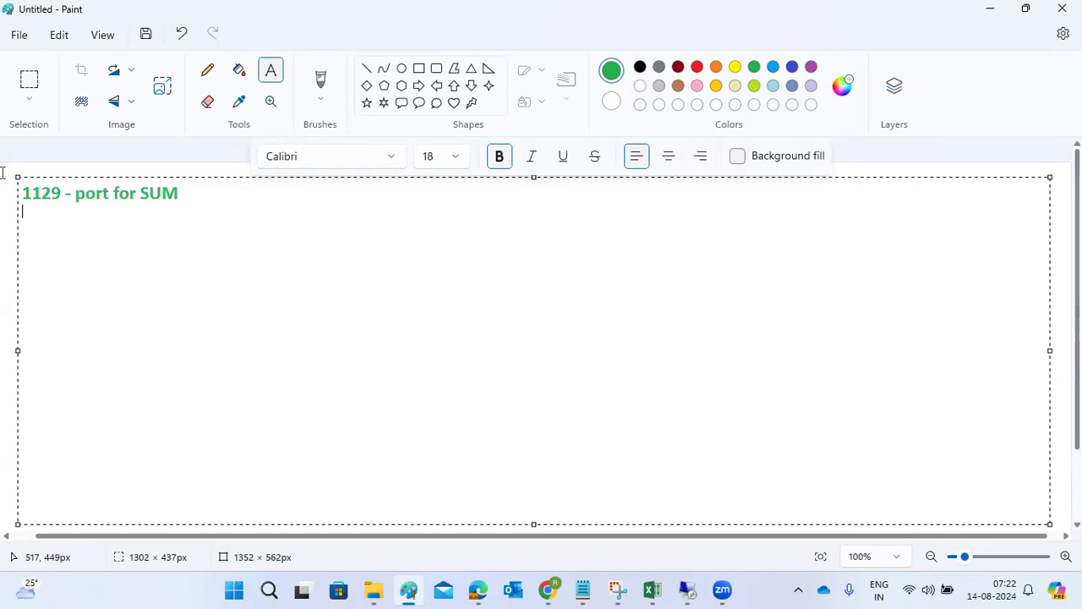
pyautogui.write('4237 - po')
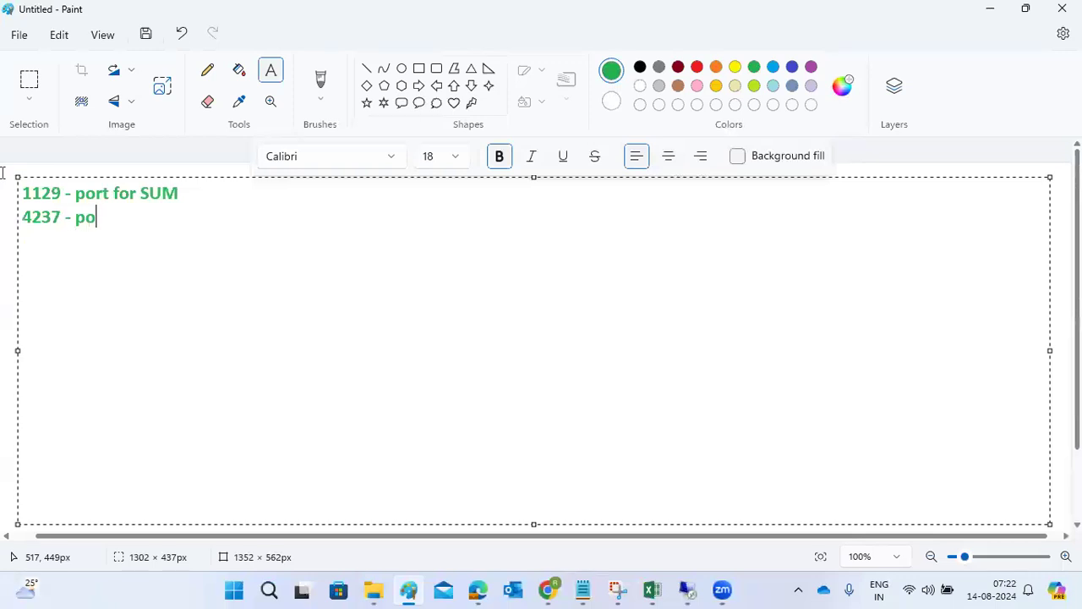
pyautogui.write('rt for SWPM')
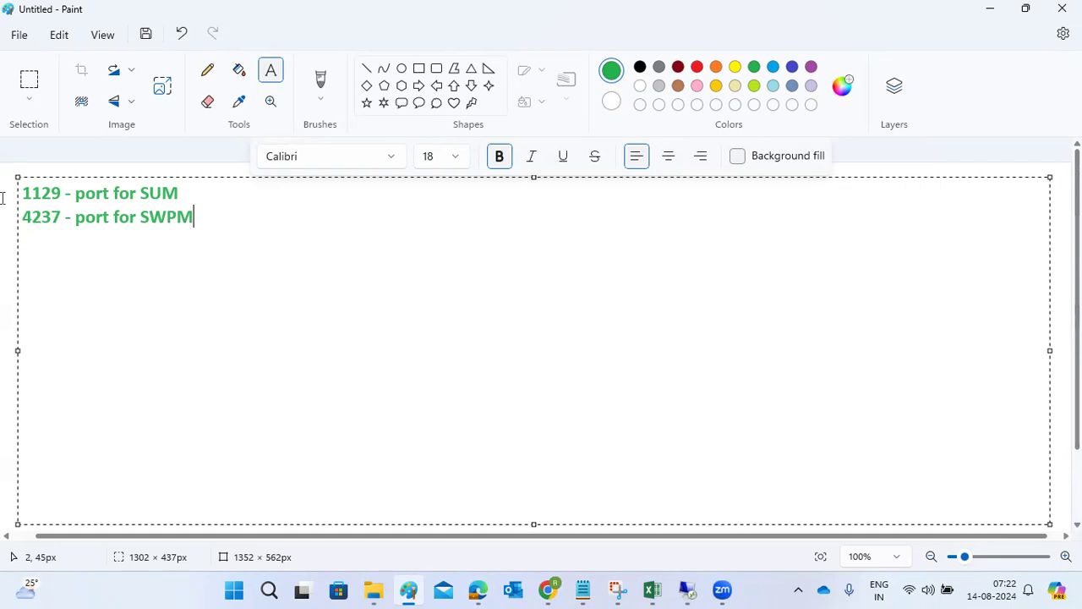
# Step: Return to the kponline remote session, minimize its browser and close the System window
pyautogui.moveTo(687, 589)
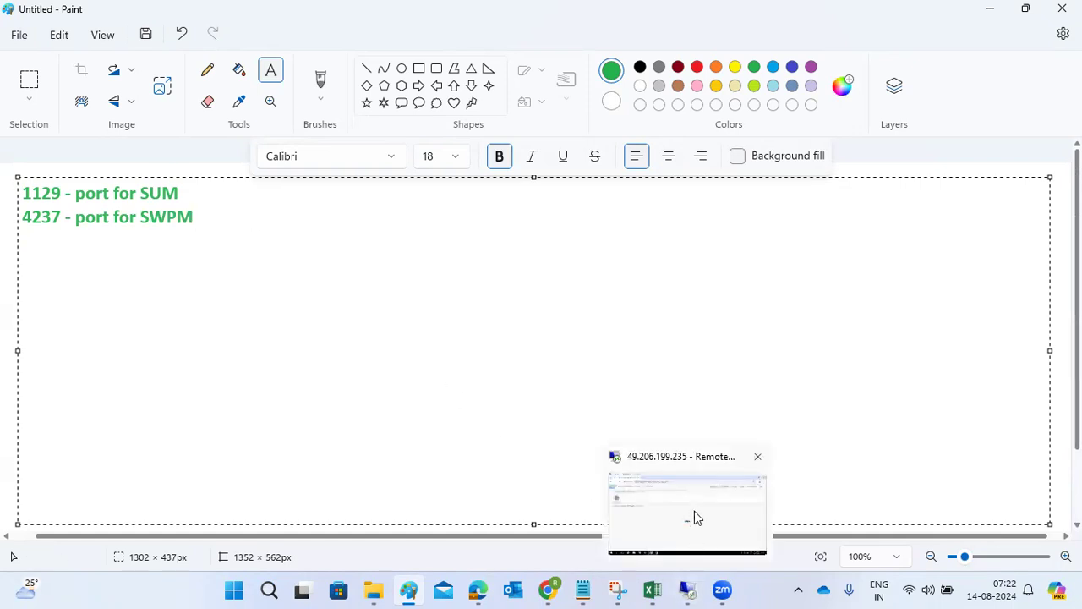
pyautogui.click(694, 511)
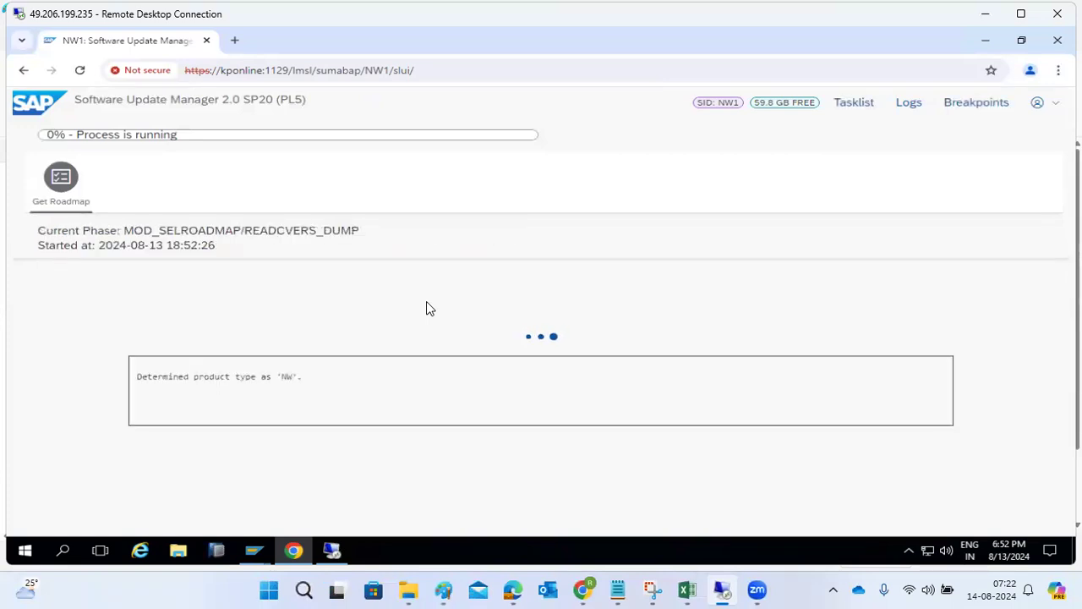
pyautogui.click(332, 553)
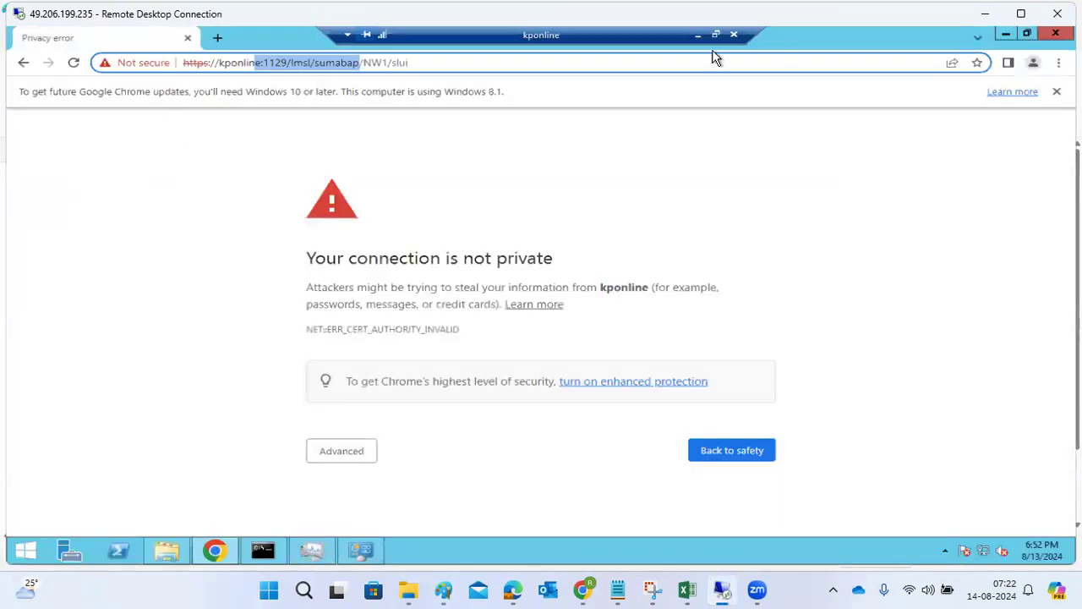
pyautogui.click(1005, 34)
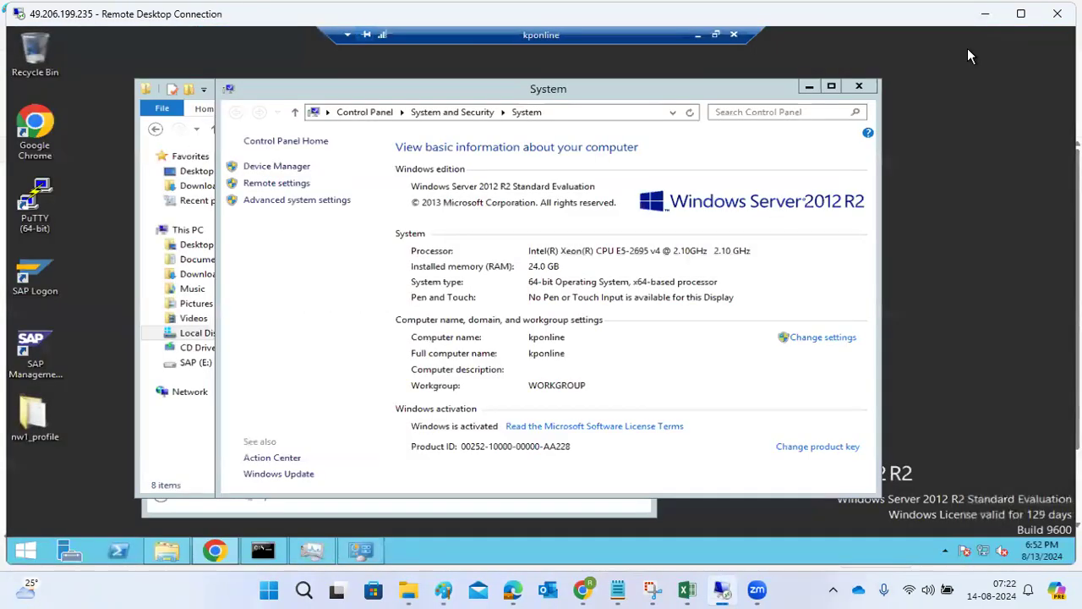
pyautogui.click(859, 87)
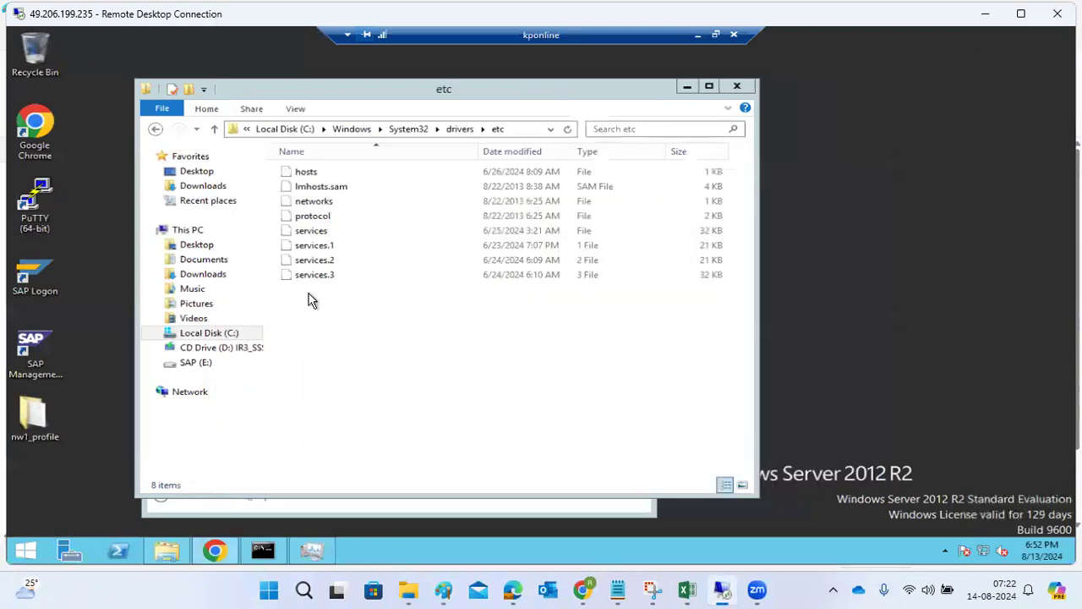
# Step: Open the folder E:\usr\sap\NW1\patches\patchesnw to show the downloaded patches and stack XML file
pyautogui.click(187, 368)
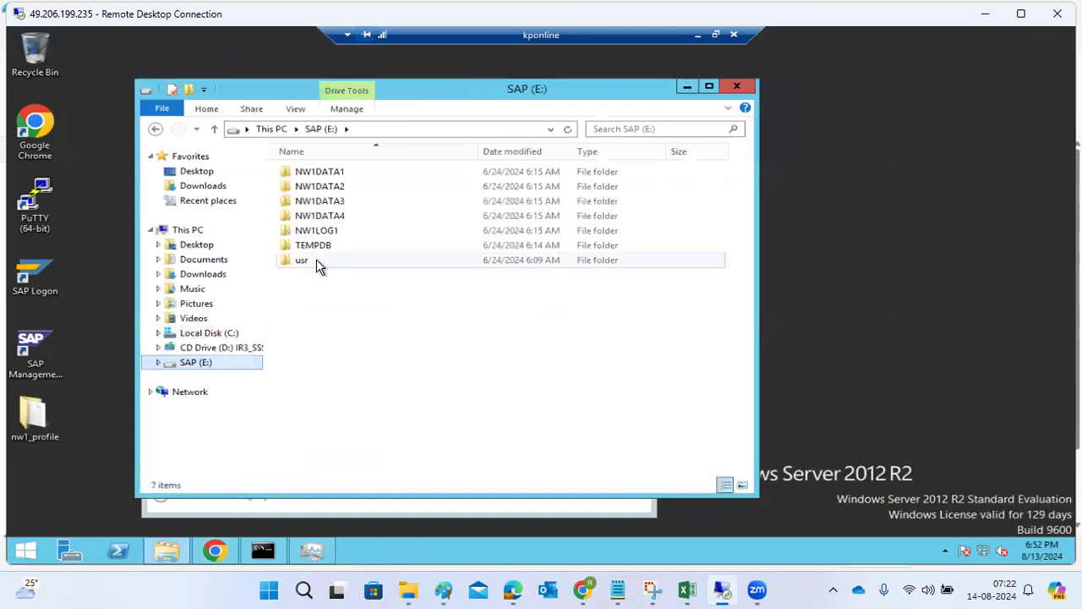
pyautogui.doubleClick(316, 261)
pyautogui.doubleClick(322, 175)
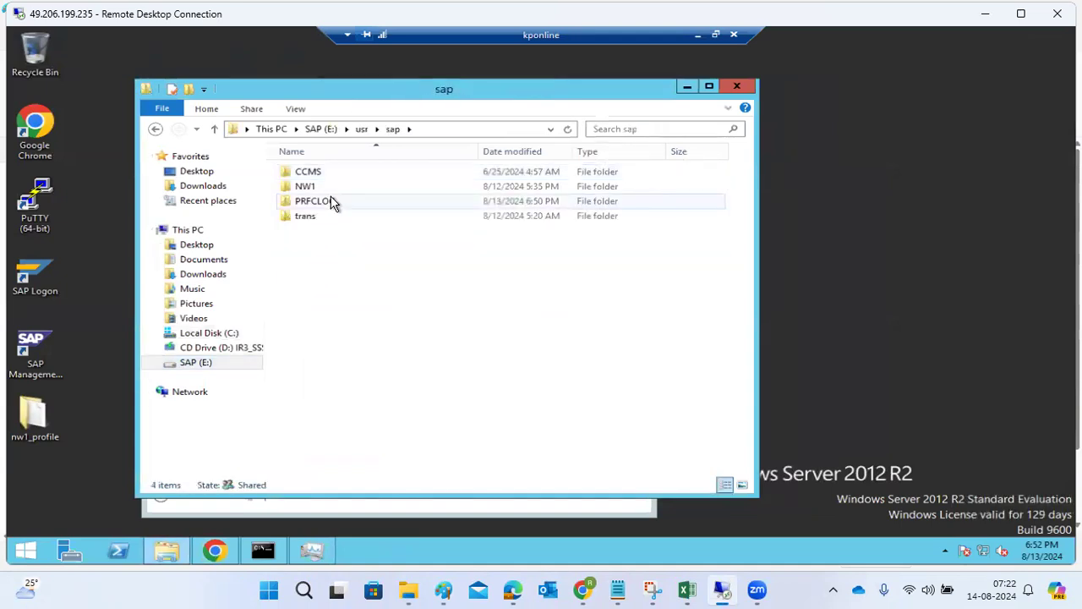
pyautogui.doubleClick(313, 189)
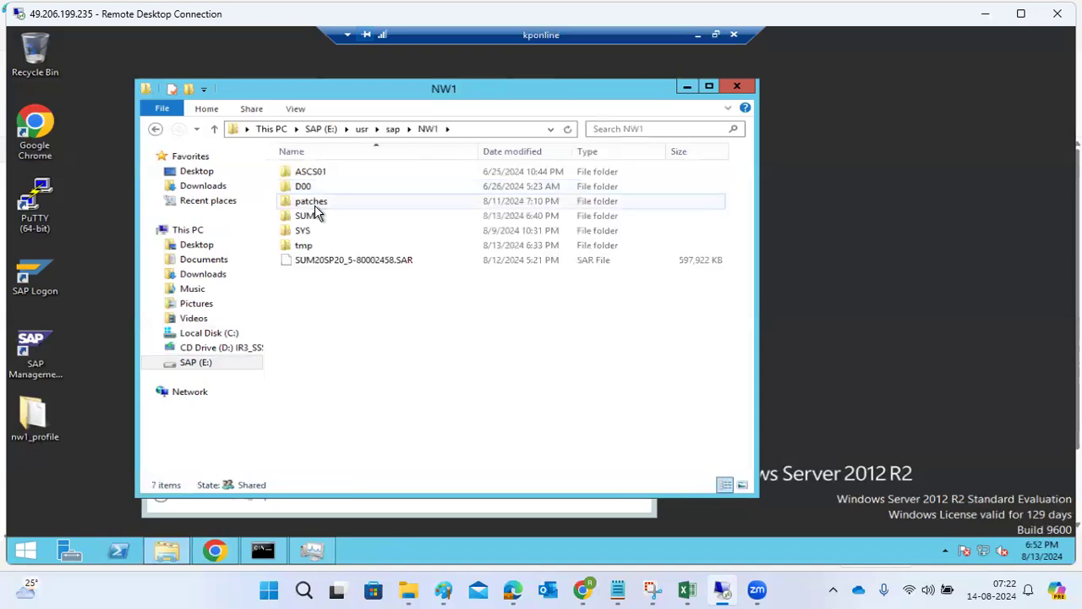
pyautogui.doubleClick(315, 206)
pyautogui.doubleClick(317, 174)
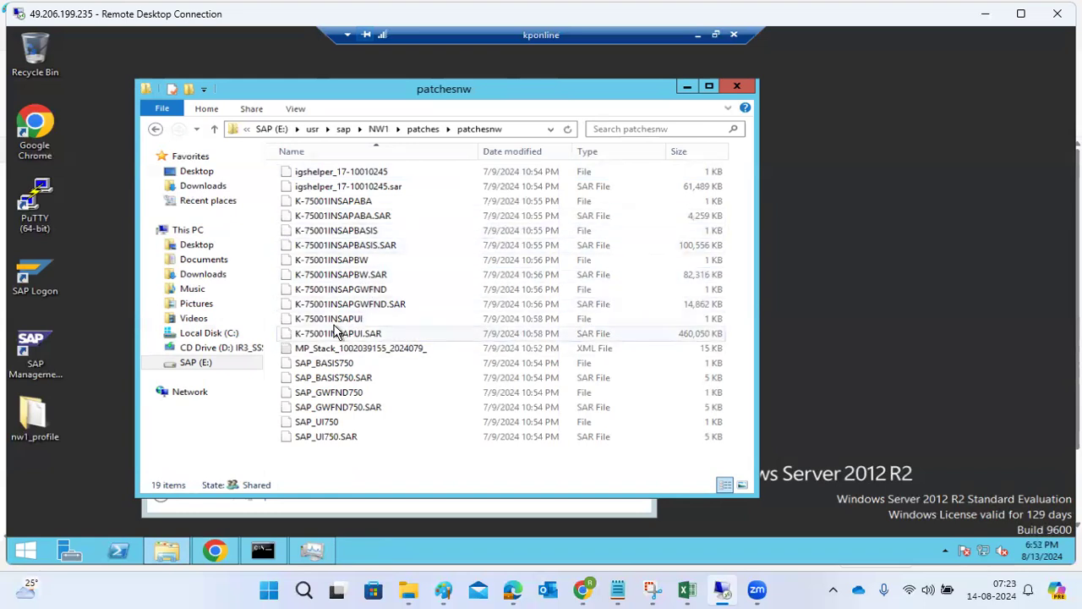
# Step: Return to the Software Update Manager page and review the Scenario Using Stack Configuration File option
pyautogui.moveTo(214, 560)
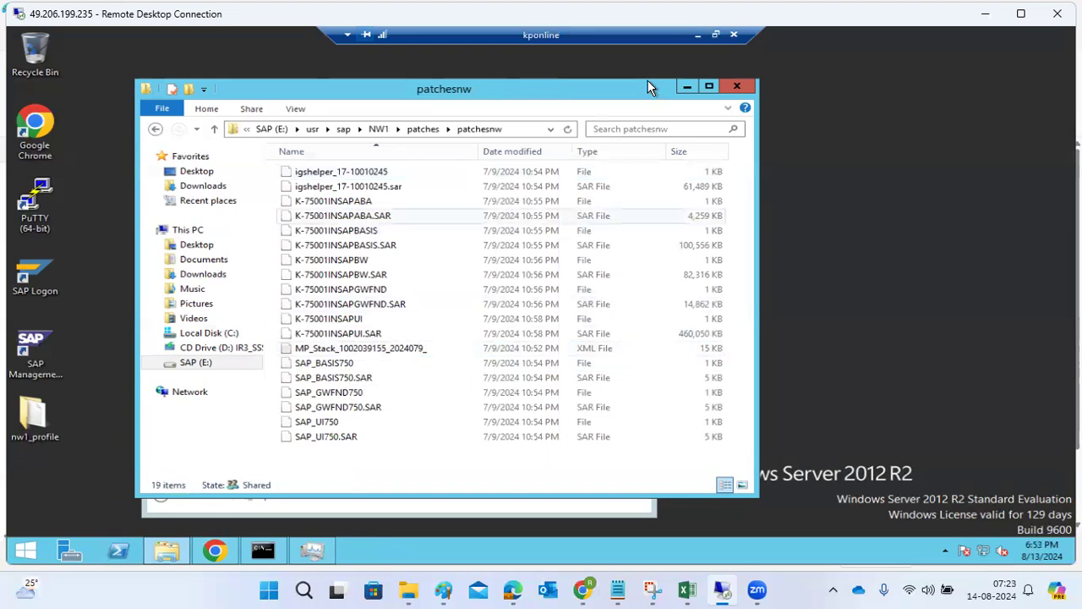
pyautogui.click(698, 34)
pyautogui.scroll(-1, 465, 369)
pyautogui.scroll(1, 466, 369)
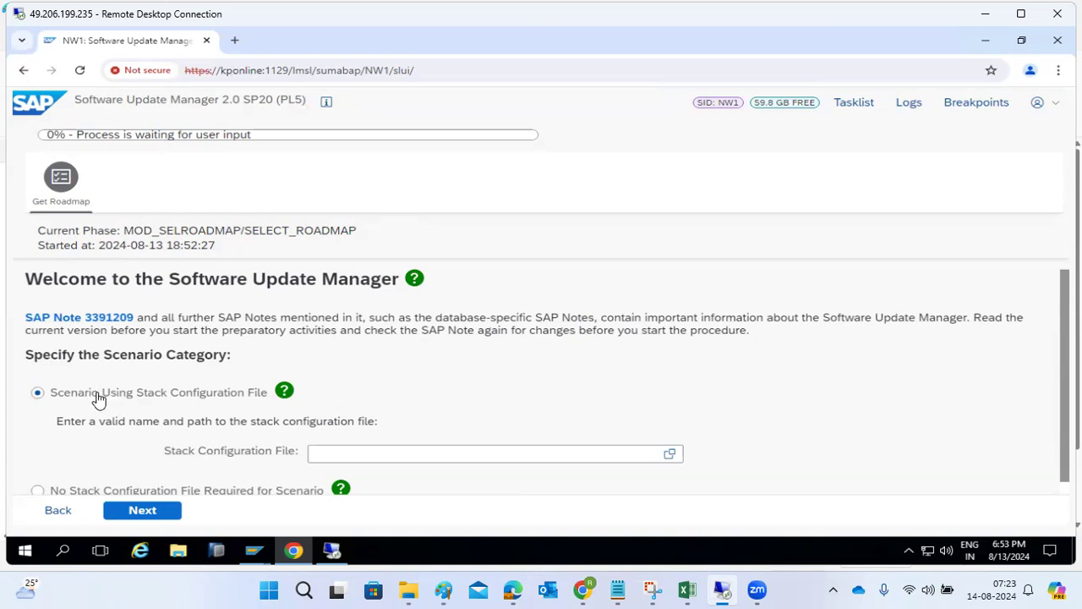
pyautogui.moveTo(169, 394); pyautogui.dragTo(262, 406)
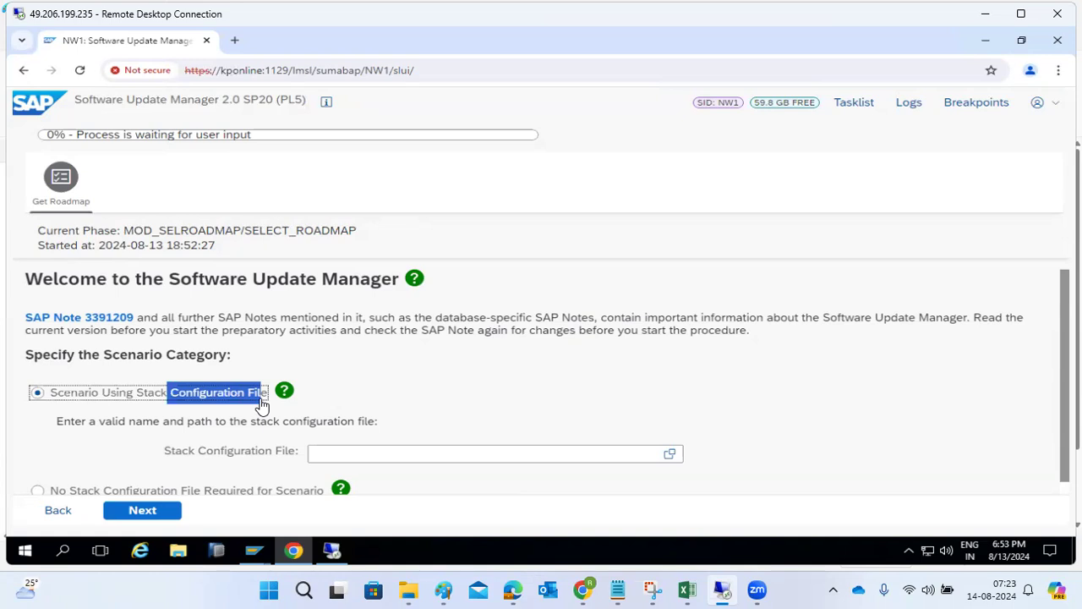
# Step: Browse for the stack configuration file on kponline, going into E:\usr and selecting the sap folder
pyautogui.click(668, 454)
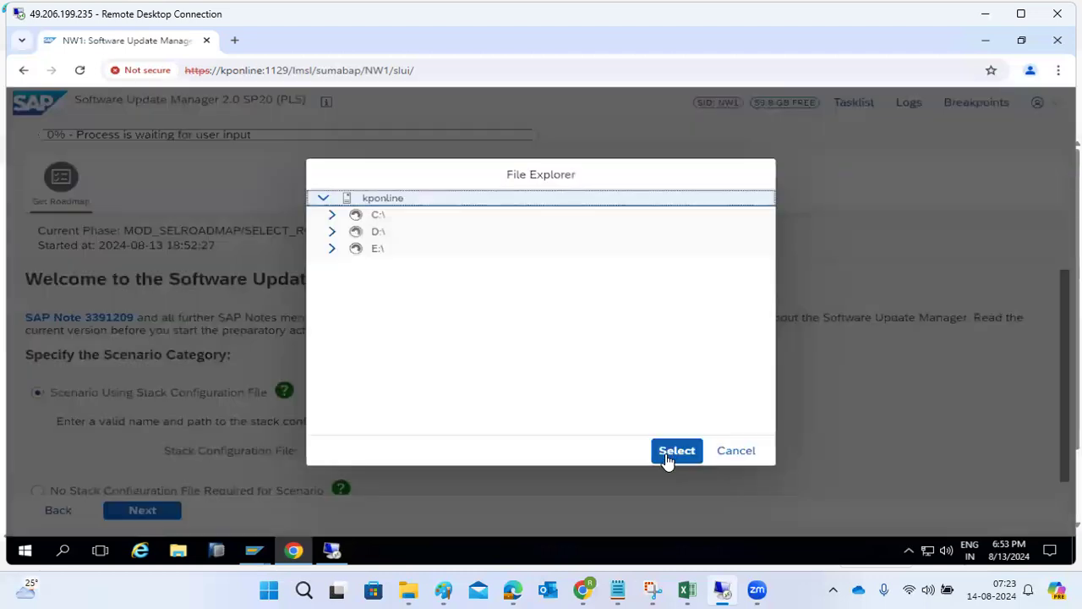
pyautogui.click(332, 248)
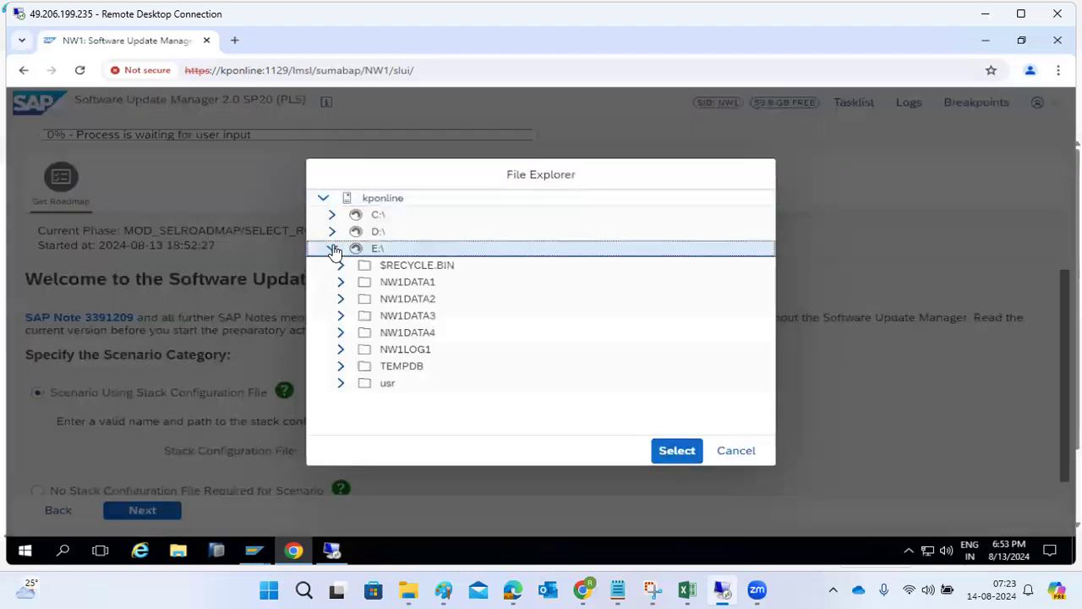
pyautogui.click(341, 385)
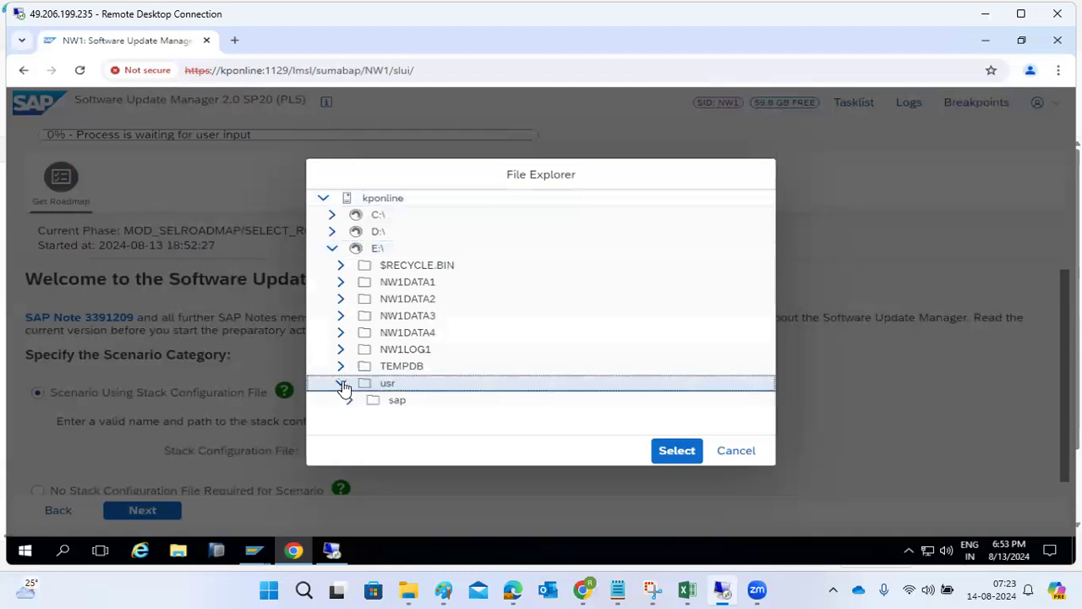
pyautogui.click(361, 399)
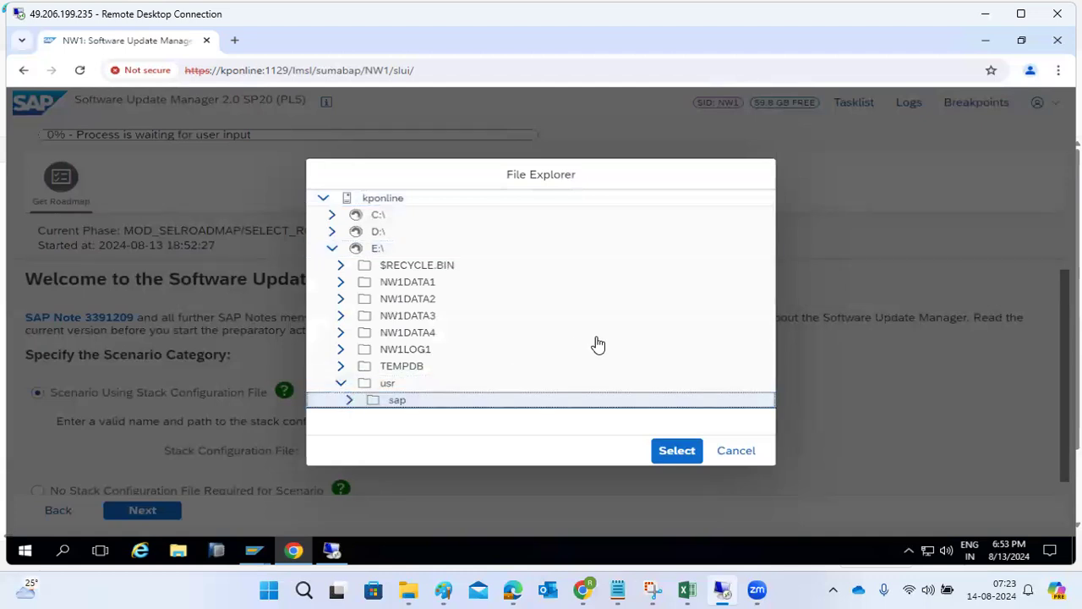
pyautogui.click(351, 402)
pyautogui.scroll(-1, 363, 405)
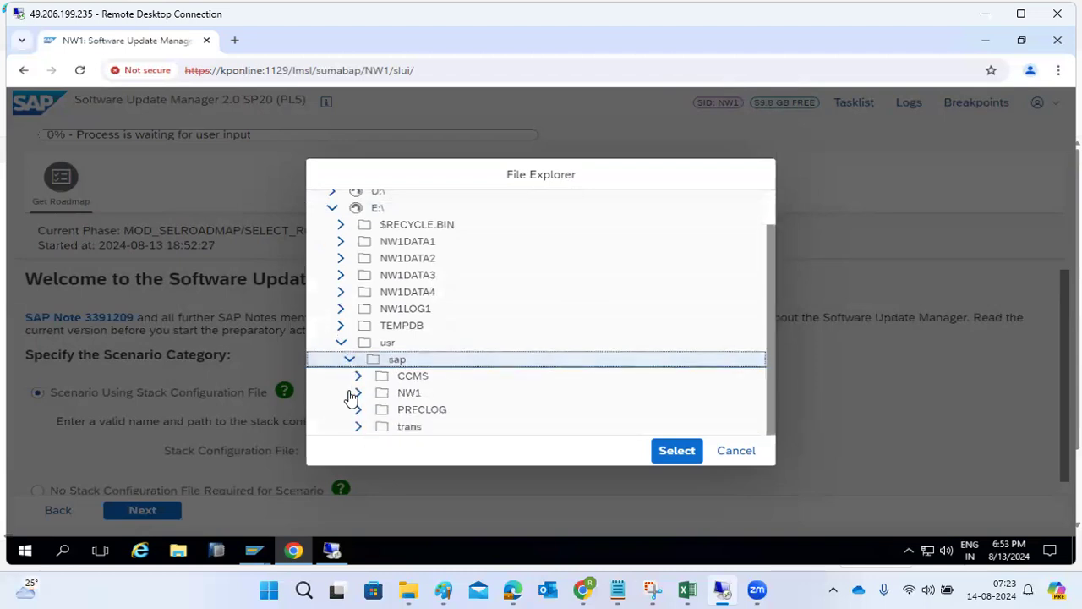
pyautogui.click(361, 396)
pyautogui.scroll(-2, 376, 410)
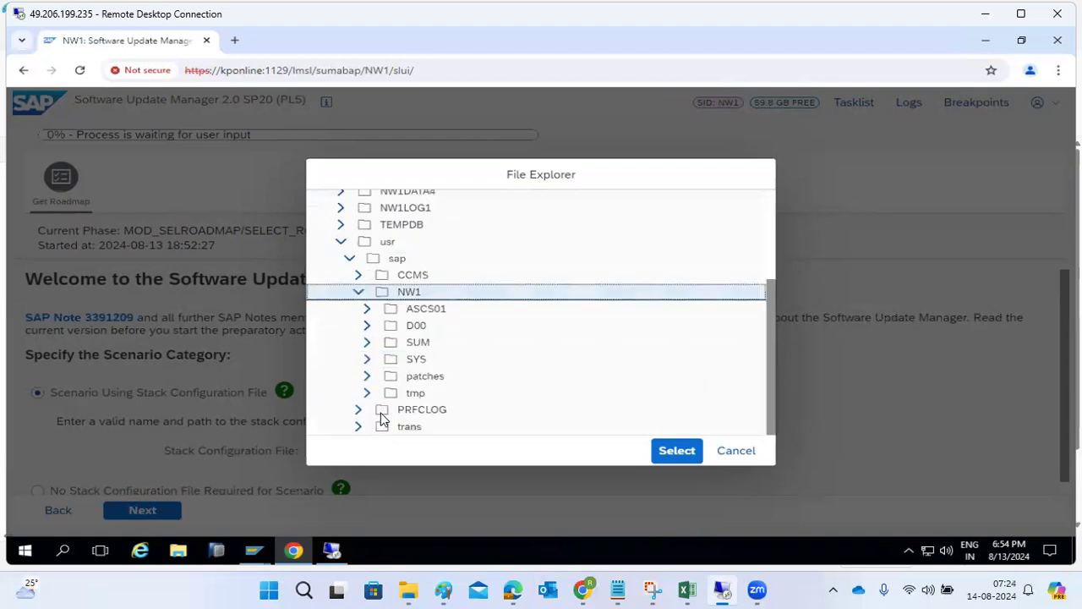
pyautogui.click(369, 378)
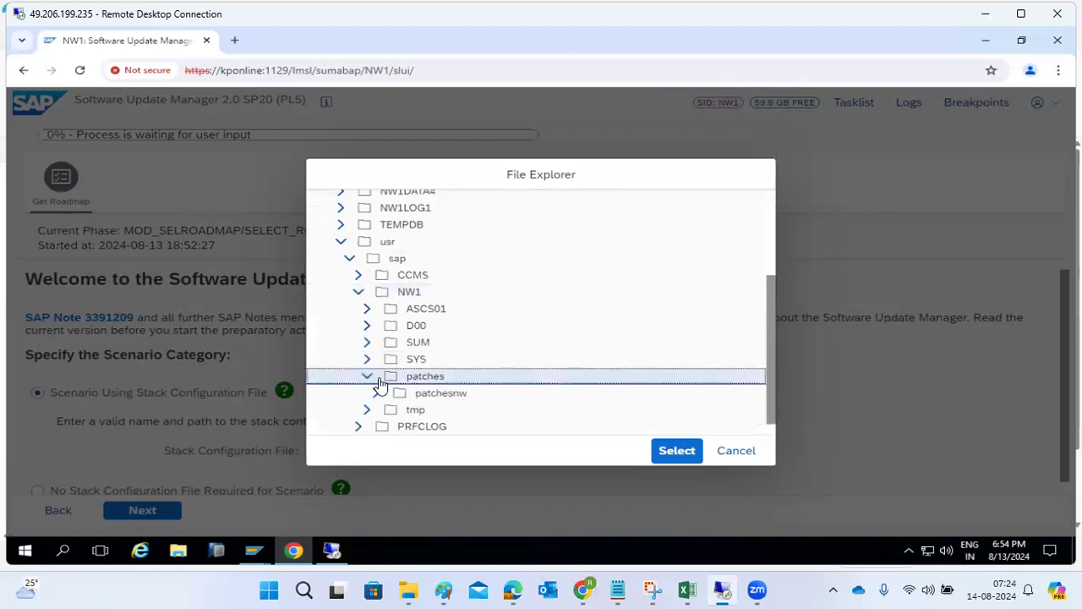
pyautogui.click(378, 394)
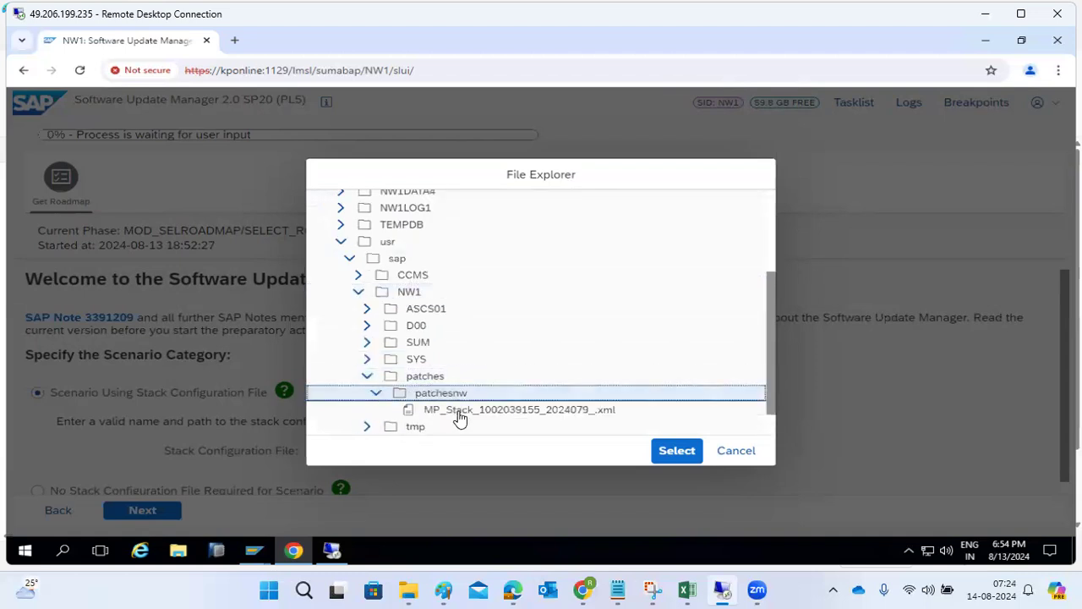
pyautogui.click(495, 412)
pyautogui.click(658, 453)
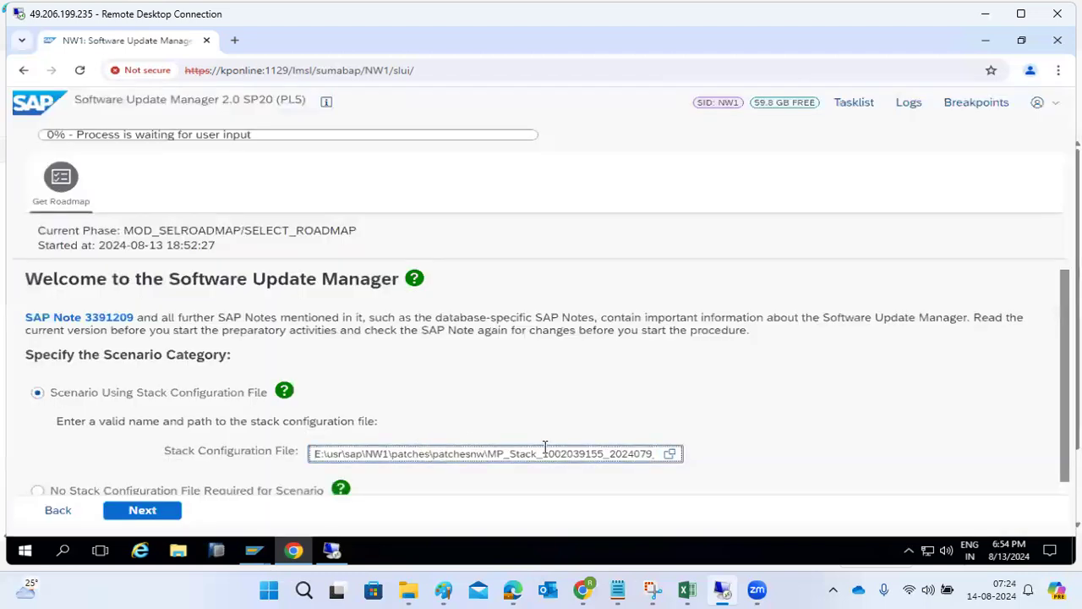
pyautogui.click(165, 512)
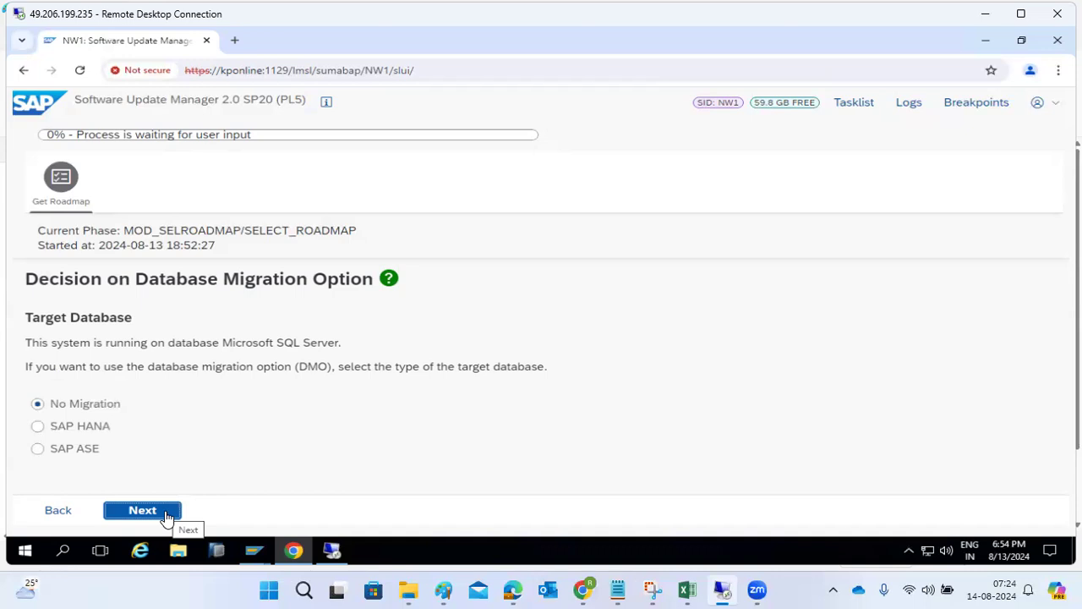
# Step: Review the target database options, choose No Migration and continue to the scenario strategy
pyautogui.moveTo(42, 341); pyautogui.dragTo(328, 336)
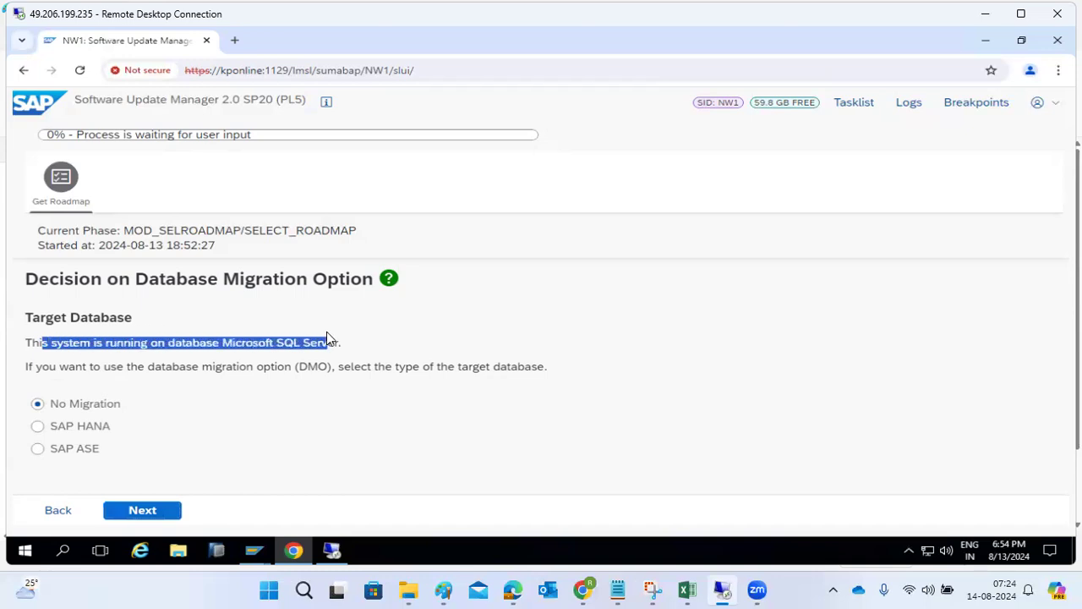
pyautogui.click(38, 430)
pyautogui.click(38, 451)
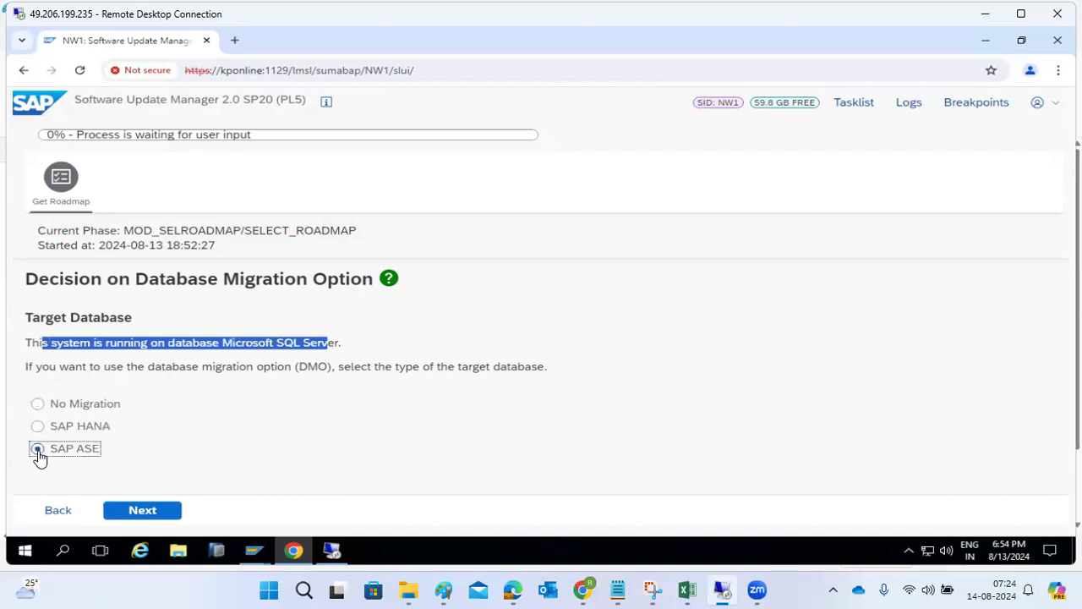
pyautogui.click(55, 430)
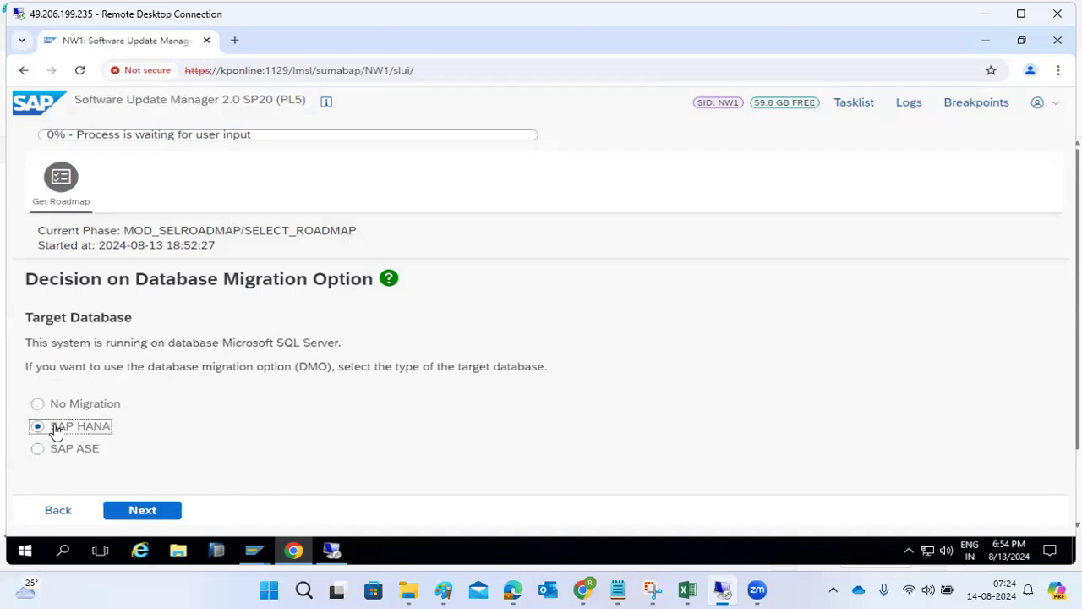
pyautogui.click(37, 404)
pyautogui.click(129, 517)
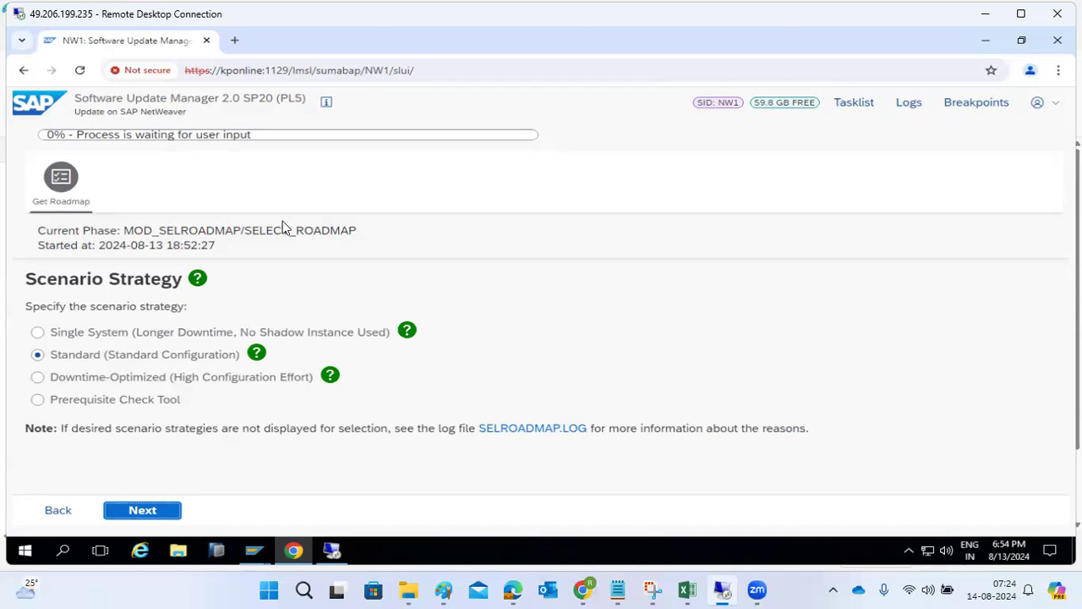
# Step: Try out the Standard, Downtime-Optimized and Single System scenario strategies without continuing
pyautogui.click(90, 338)
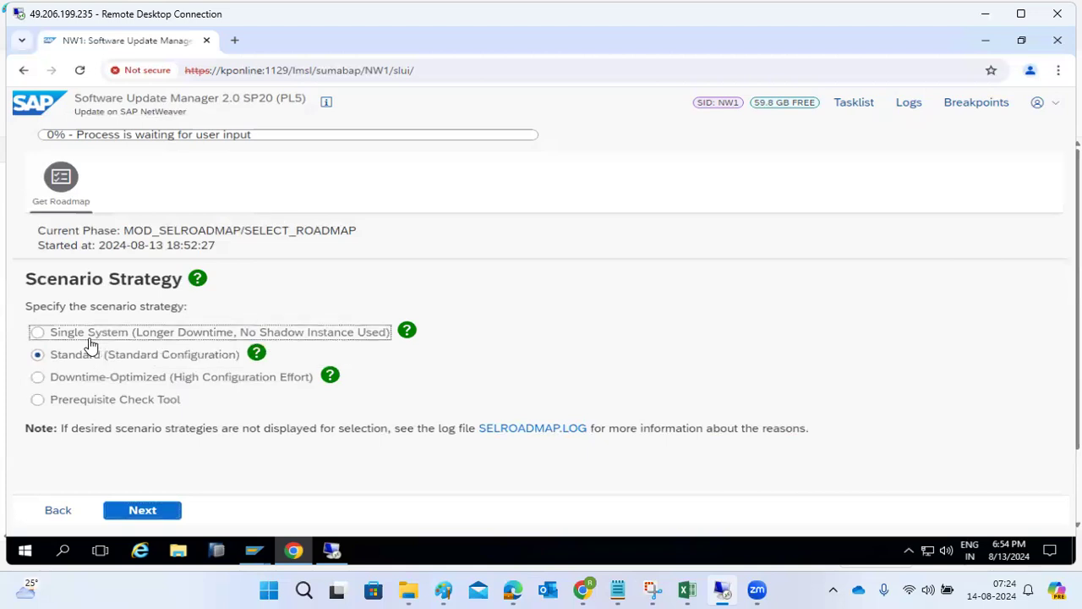
pyautogui.click(89, 356)
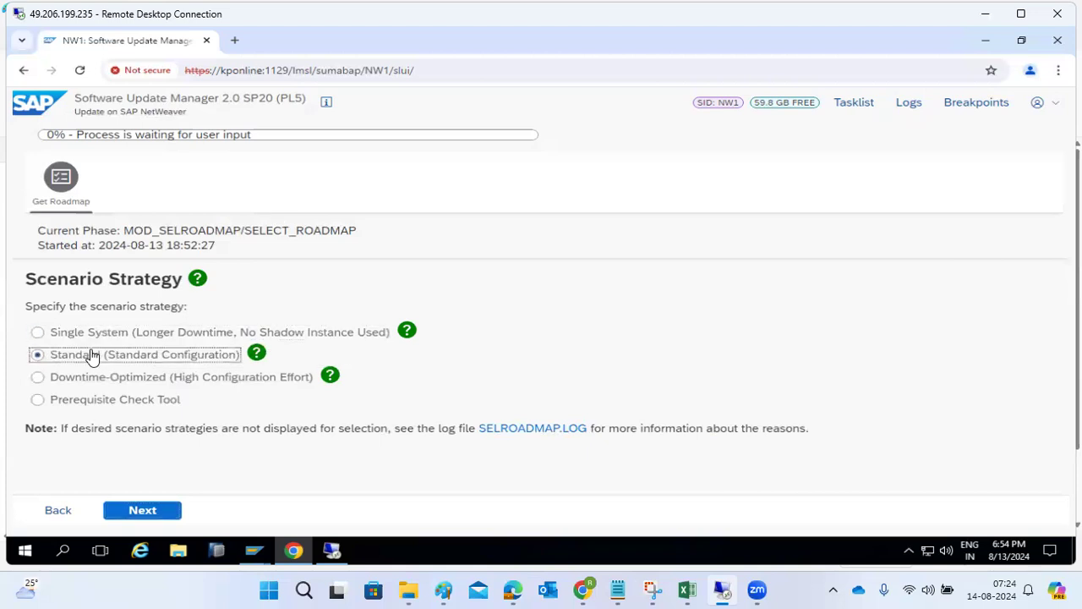
pyautogui.click(99, 381)
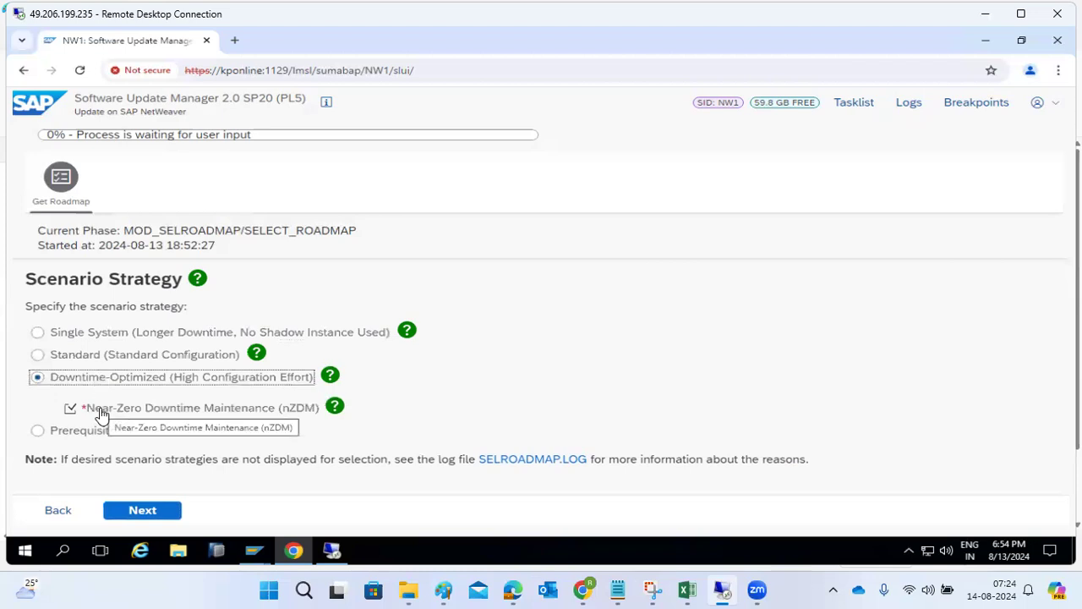
pyautogui.click(90, 359)
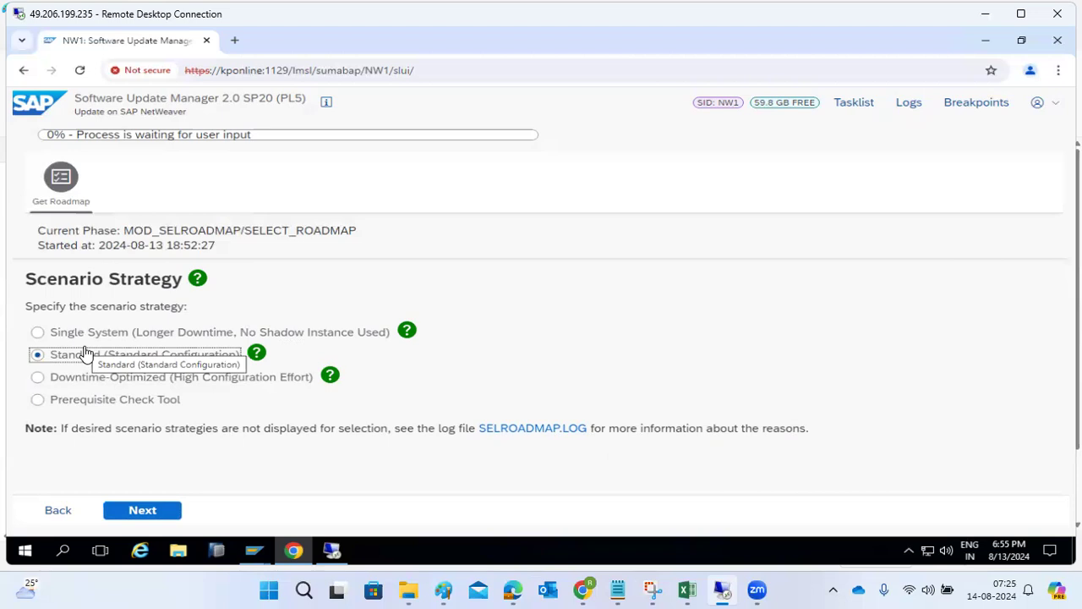
pyautogui.click(85, 338)
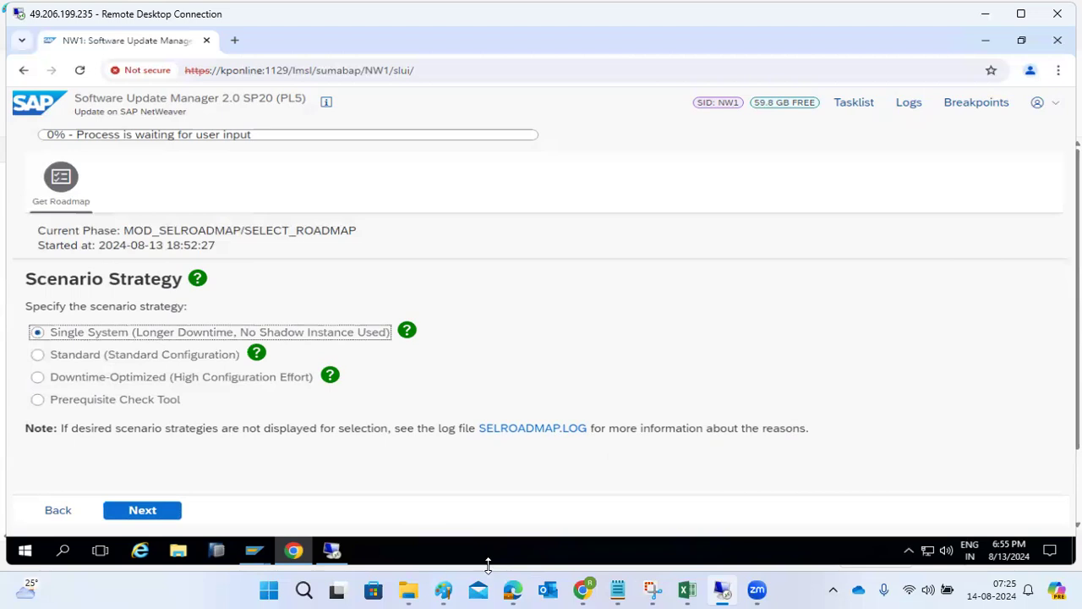
# Step: Switch to Paint and delete the SUM and SWPM port notes from the canvas
pyautogui.click(454, 578)
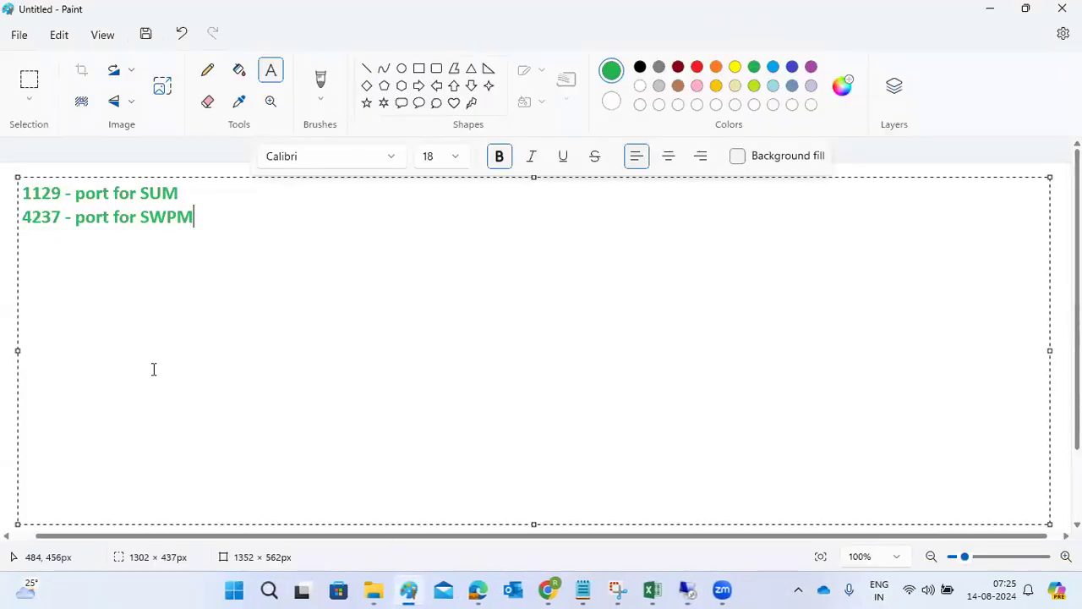
pyautogui.hotkey('ctrl', 'a')
pyautogui.press('Delete')
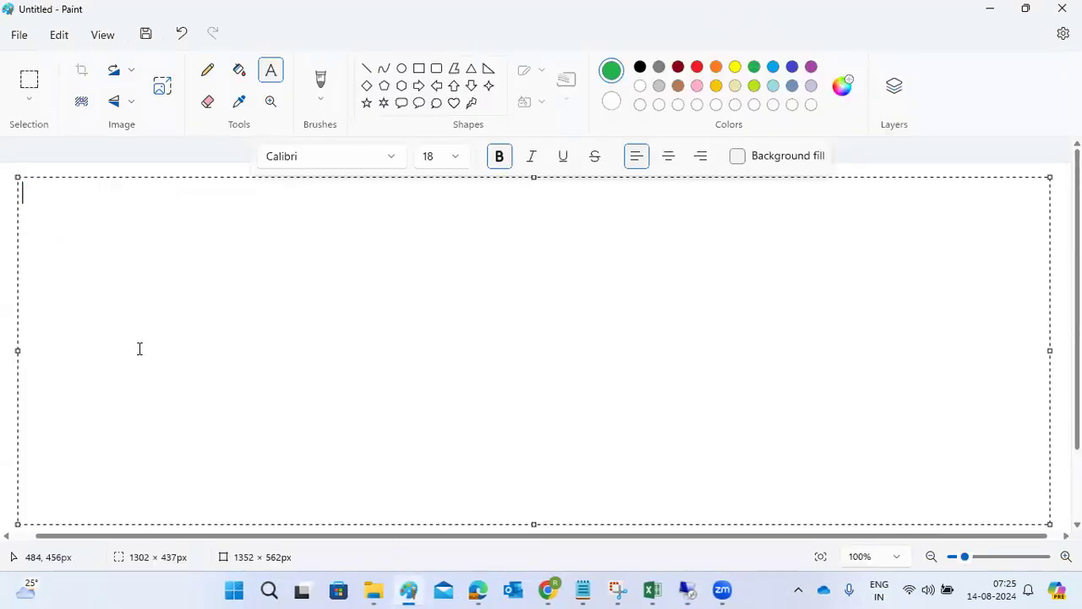
pyautogui.click(17, 229)
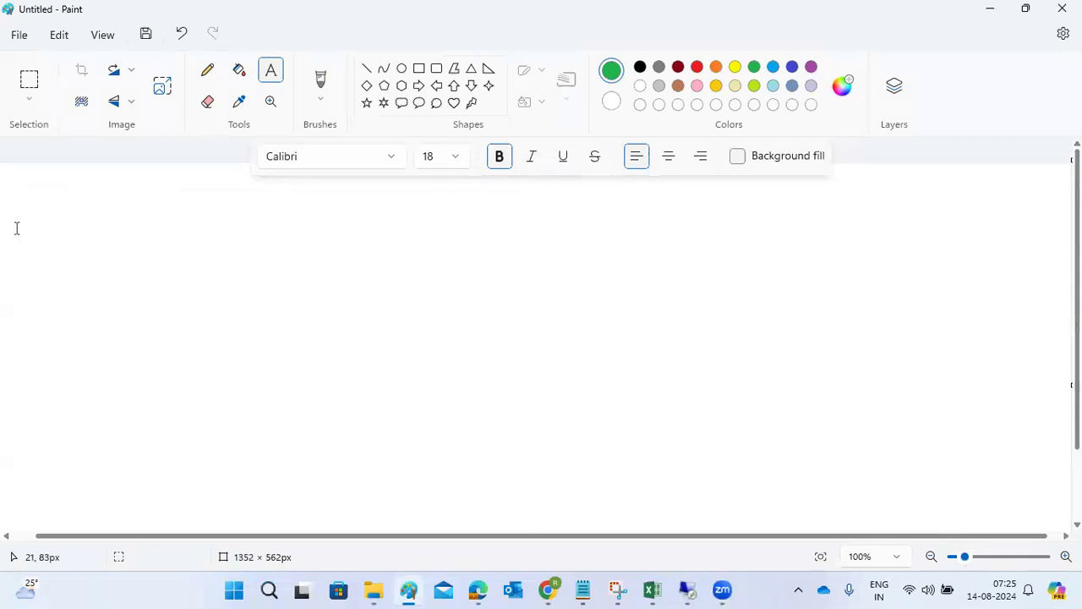
# Step: Draw a green rectangle and a red rectangle side by side, with a small red box inside each
pyautogui.click(418, 68)
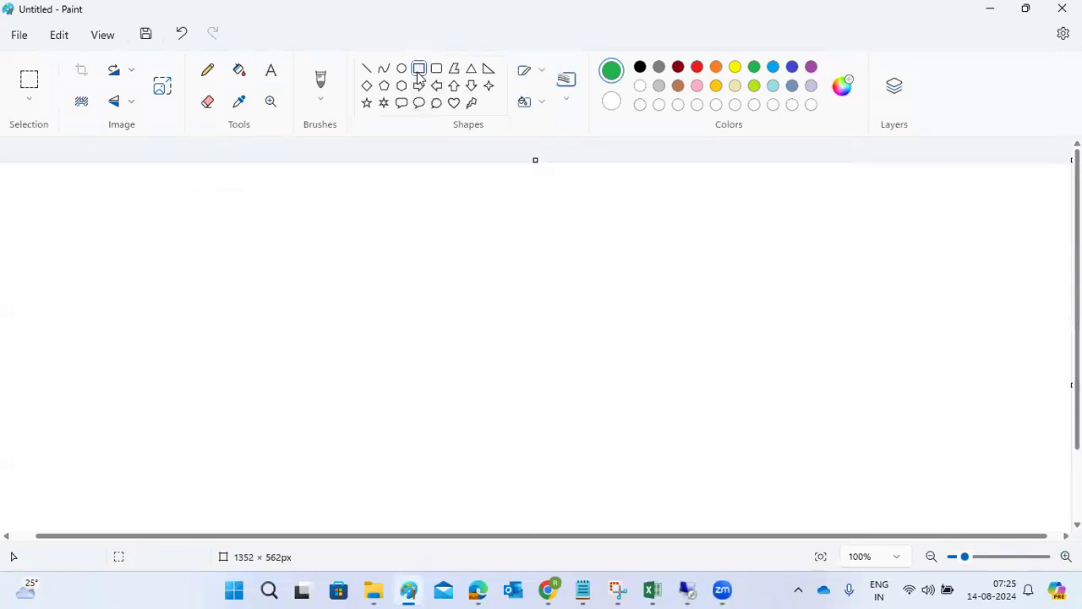
pyautogui.moveTo(238, 204); pyautogui.dragTo(428, 355)
pyautogui.click(425, 377)
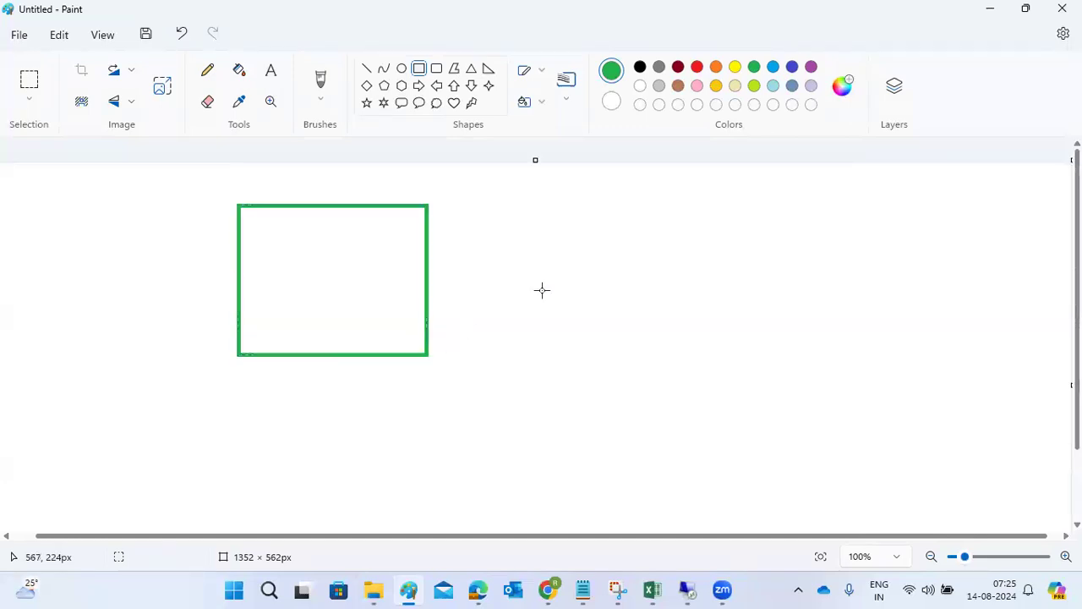
pyautogui.click(697, 67)
pyautogui.moveTo(532, 205); pyautogui.dragTo(706, 359)
pyautogui.click(650, 415)
pyautogui.moveTo(602, 264); pyautogui.dragTo(627, 276)
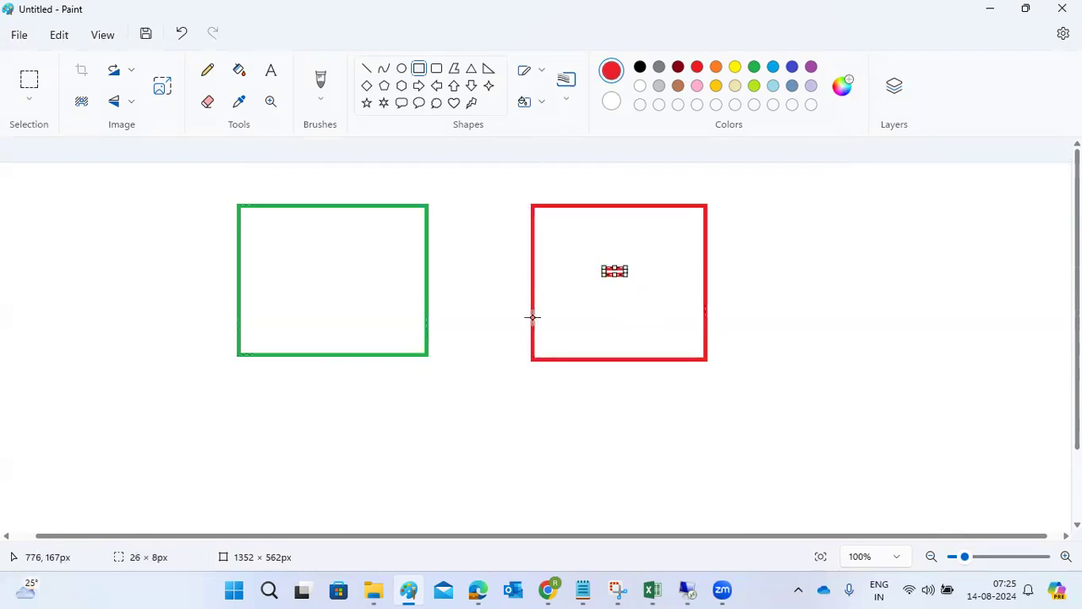
pyautogui.moveTo(338, 256); pyautogui.dragTo(383, 275)
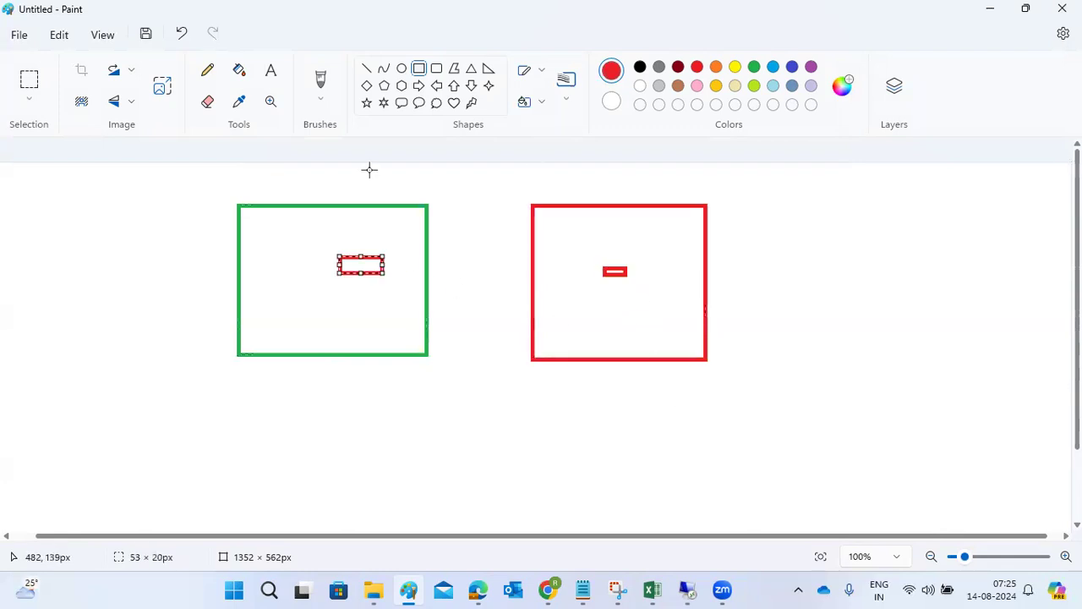
# Step: Draw red lines from above the green rectangle to the red one, between the two rectangles, and from the far left to the first line
pyautogui.click(370, 68)
pyautogui.moveTo(318, 172); pyautogui.dragTo(568, 234)
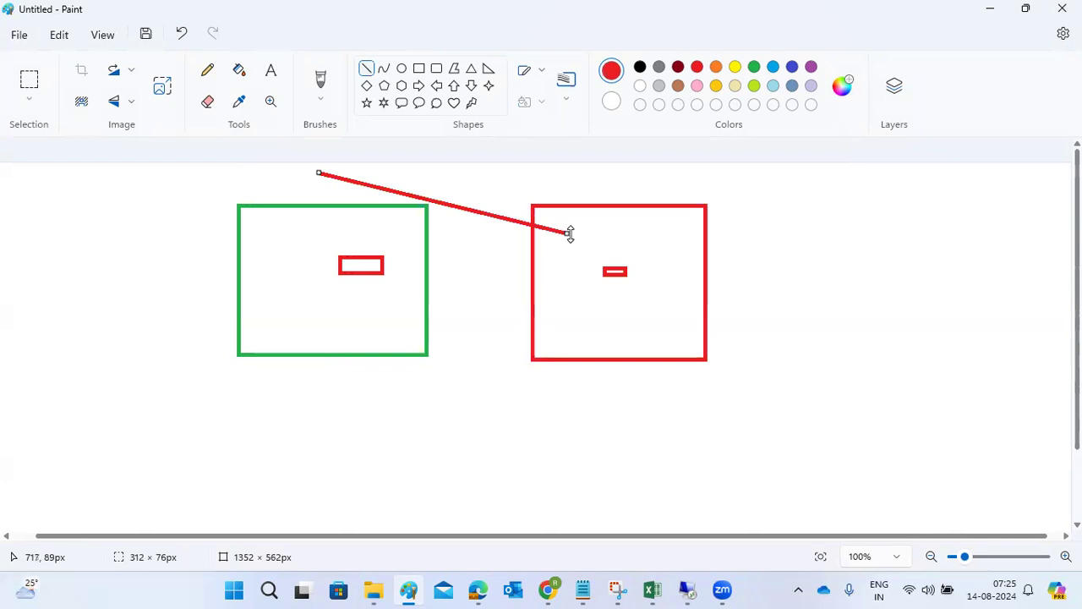
pyautogui.moveTo(569, 331)
pyautogui.mouseDown()
pyautogui.moveTo(508, 314)
pyautogui.moveTo(370, 316)
pyautogui.mouseUp()
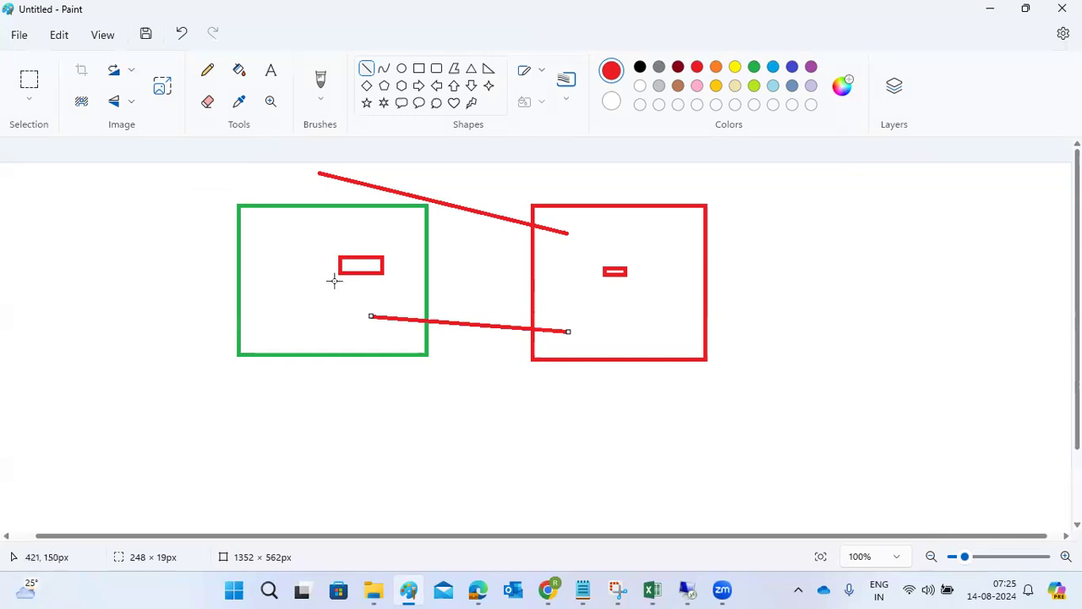
pyautogui.moveTo(135, 200); pyautogui.dragTo(329, 174)
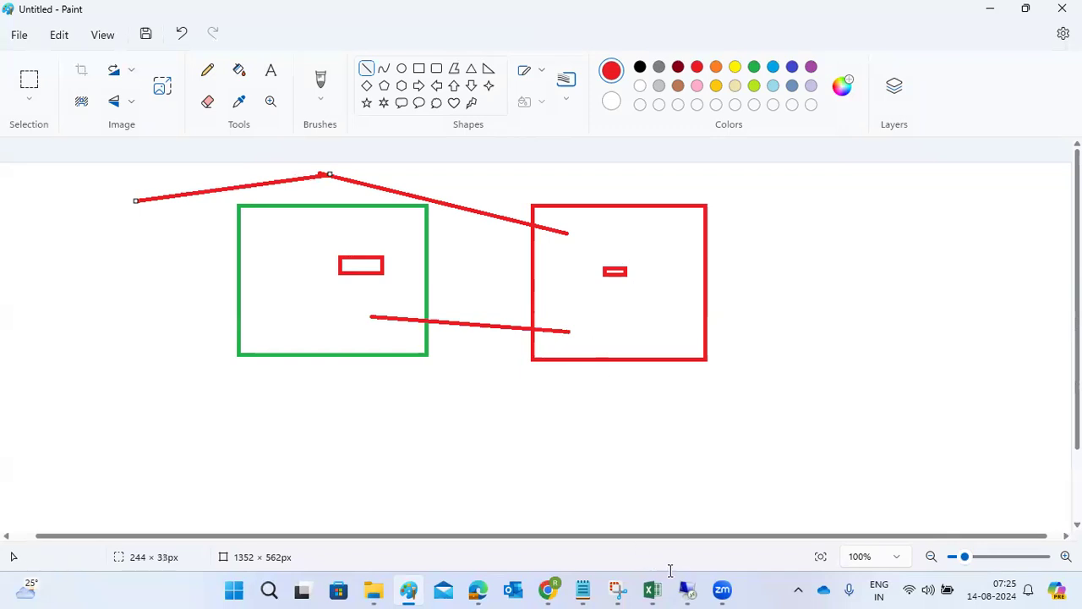
# Step: Switch back to the Remote Desktop session and review the Single System, Standard and Downtime-Optimized scenario strategies
pyautogui.moveTo(686, 588)
pyautogui.click(678, 520)
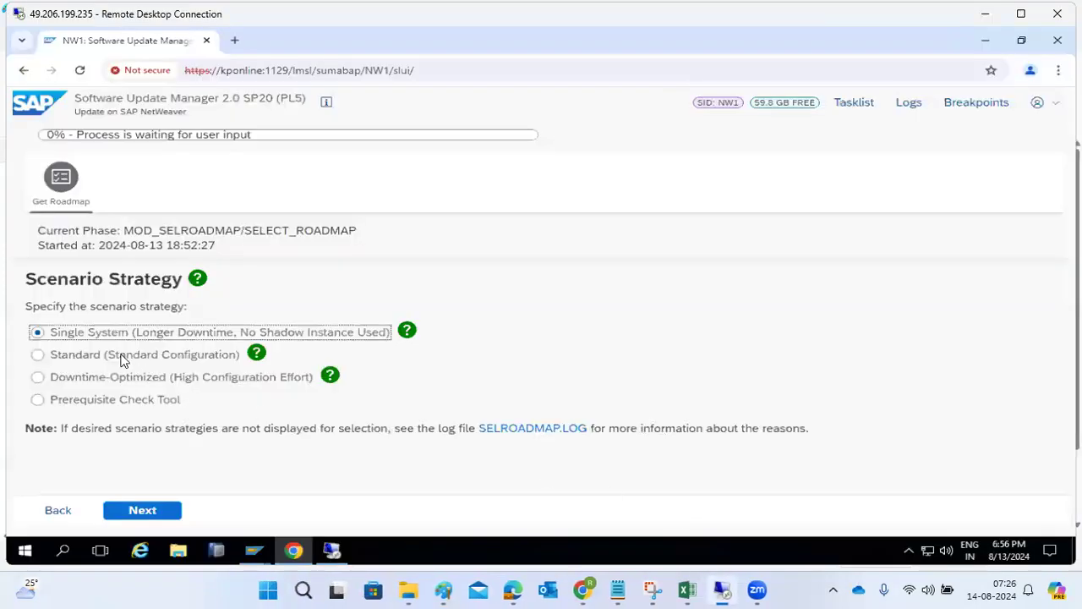
pyautogui.moveTo(68, 332); pyautogui.dragTo(381, 335)
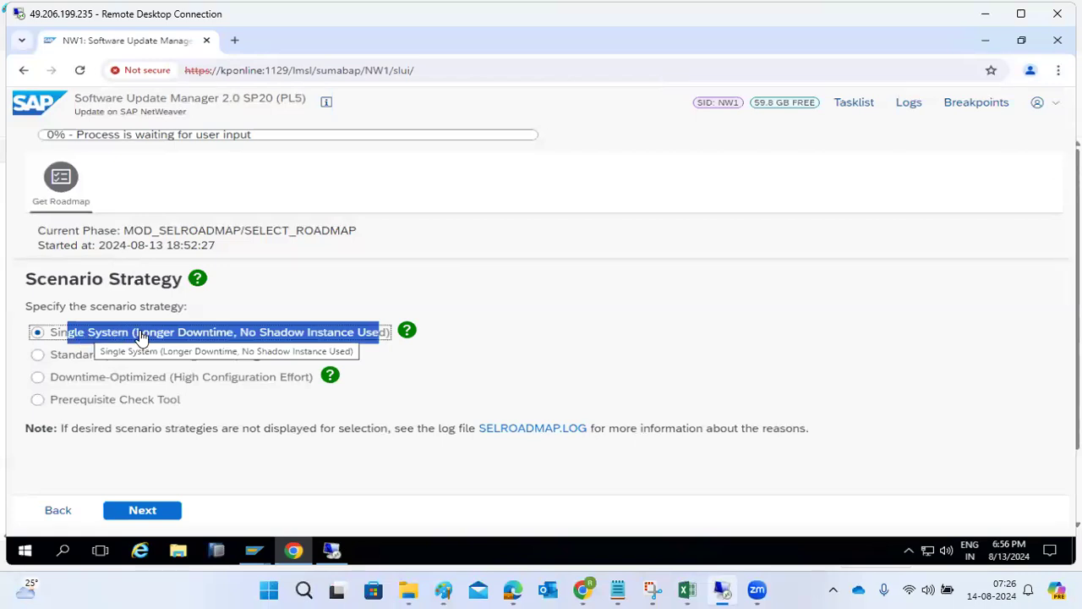
pyautogui.click(58, 362)
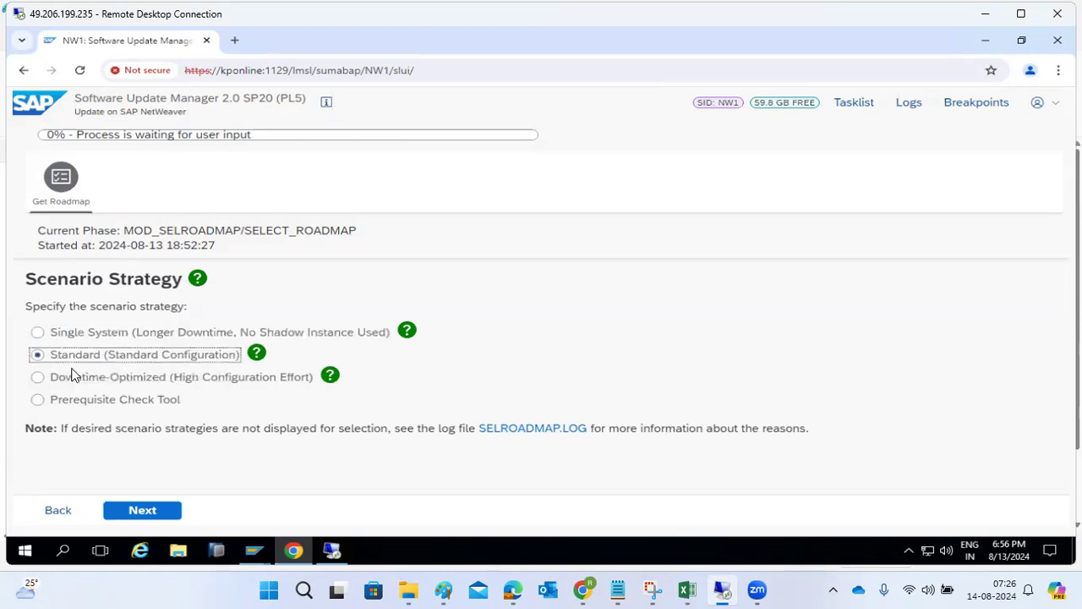
pyautogui.click(78, 380)
pyautogui.click(80, 357)
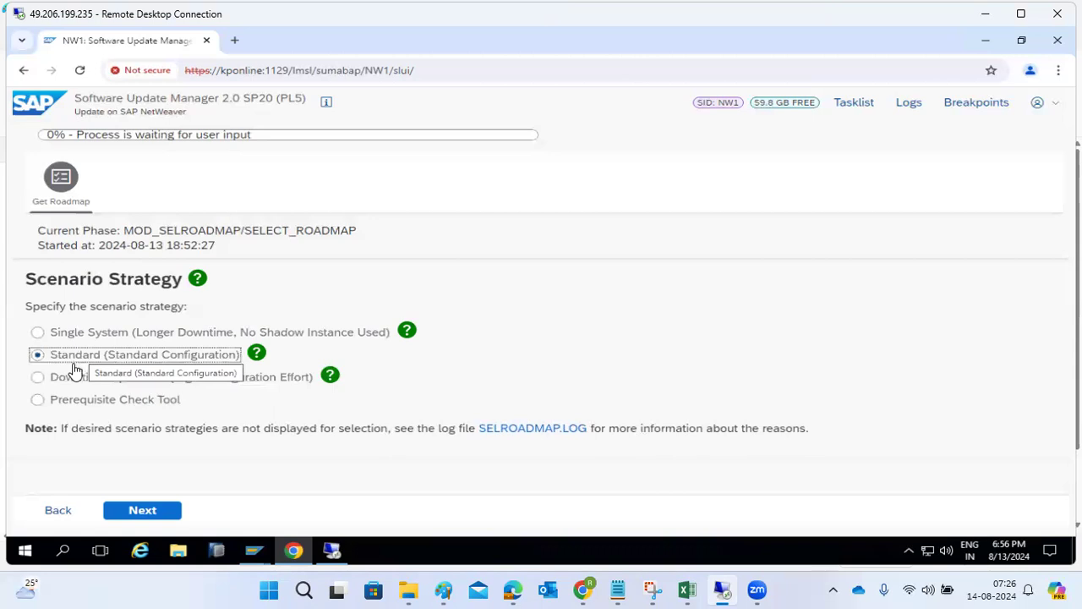
pyautogui.click(71, 377)
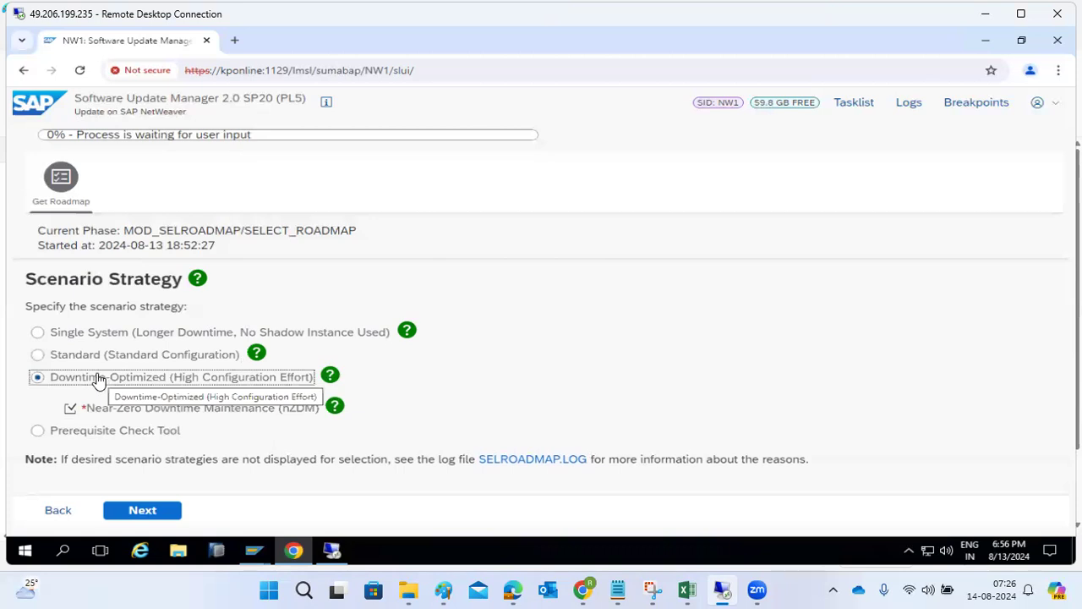
# Step: Choose the Standard (Standard Configuration) strategy and accept the additional parameters with Check Archive Authenticity enabled
pyautogui.click(89, 357)
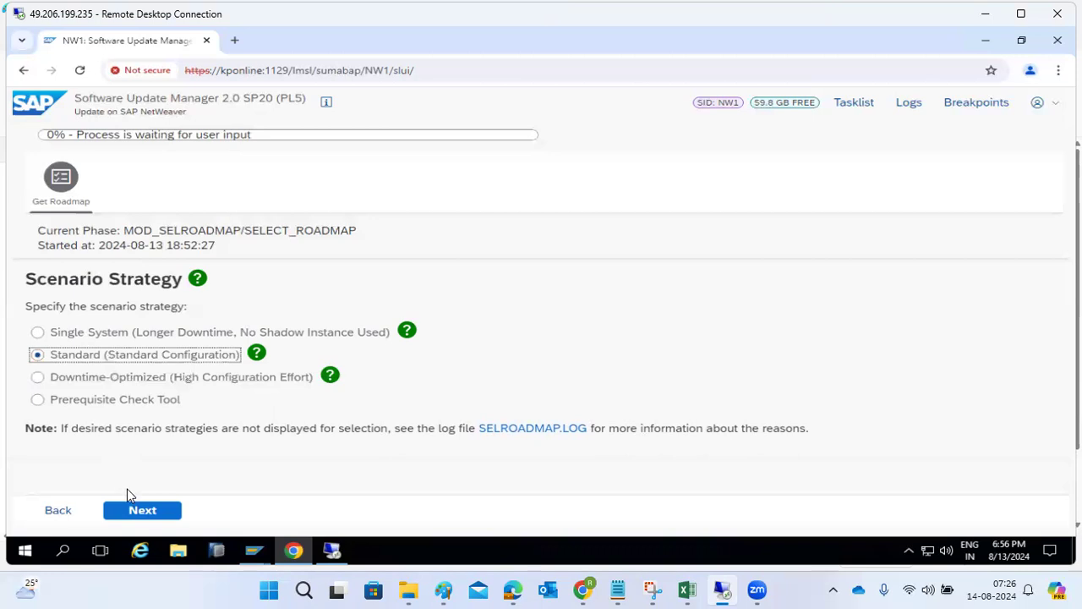
pyautogui.click(142, 510)
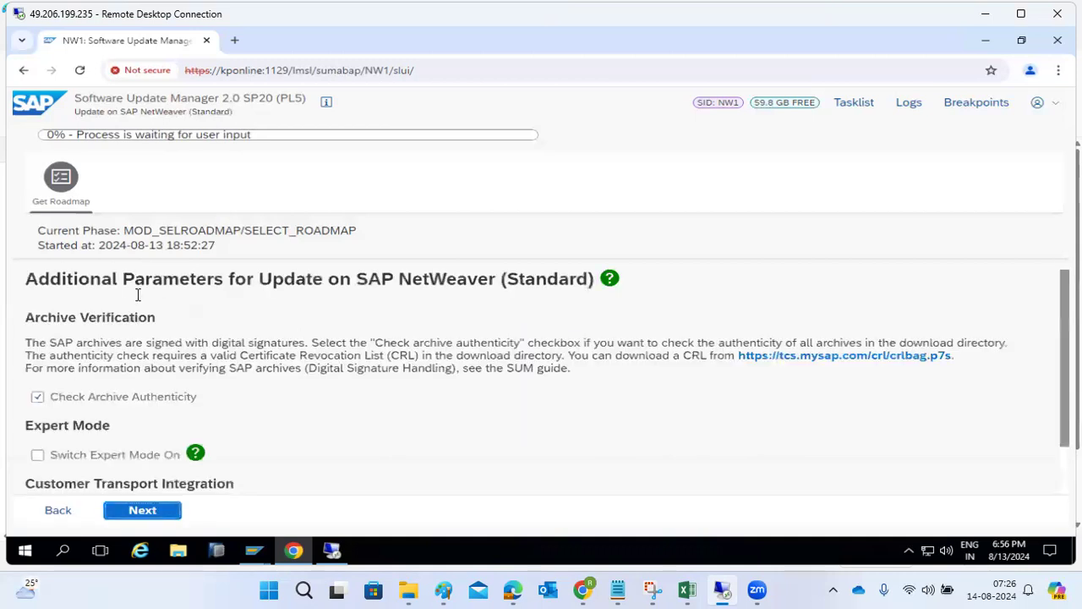
pyautogui.scroll(-1, 139, 296)
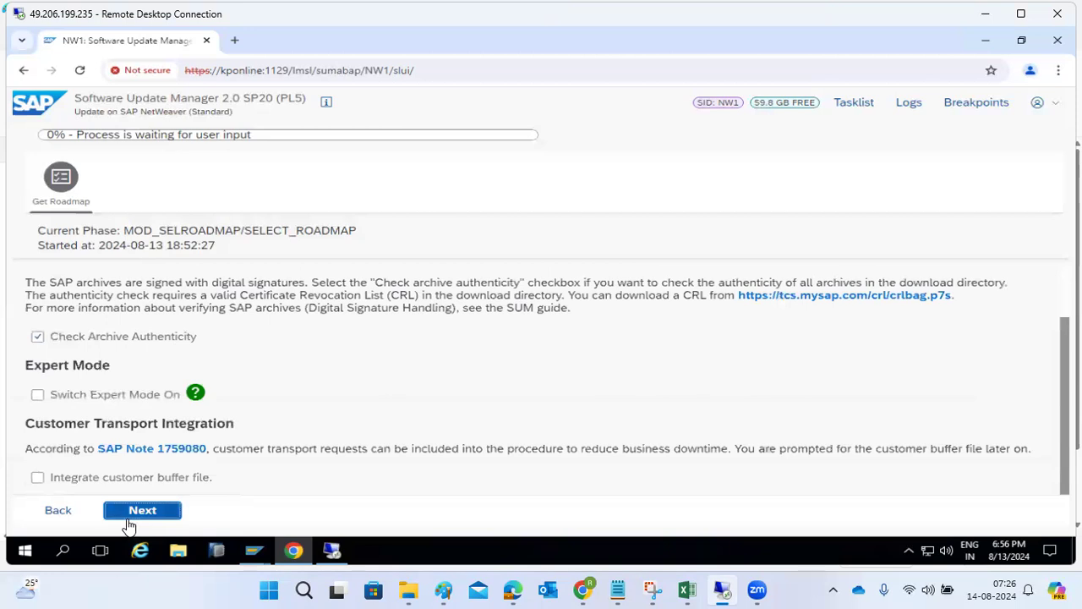
pyautogui.click(129, 514)
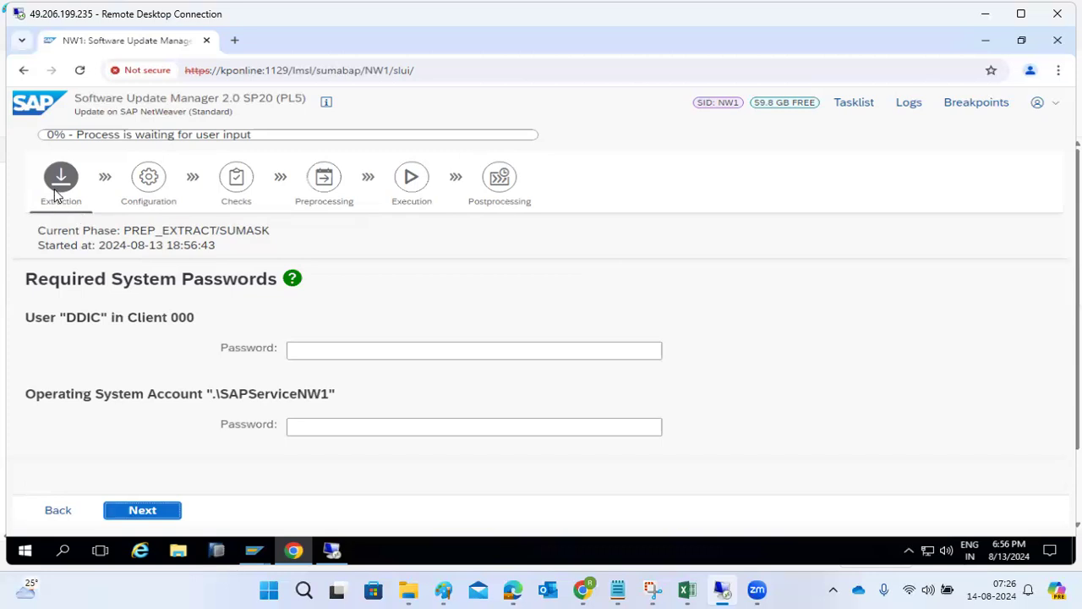
# Step: Enter the passwords for user DDIC in client 000 and operating system account SAPServiceNW1, and proceed
pyautogui.click(314, 354)
pyautogui.write('••••••')
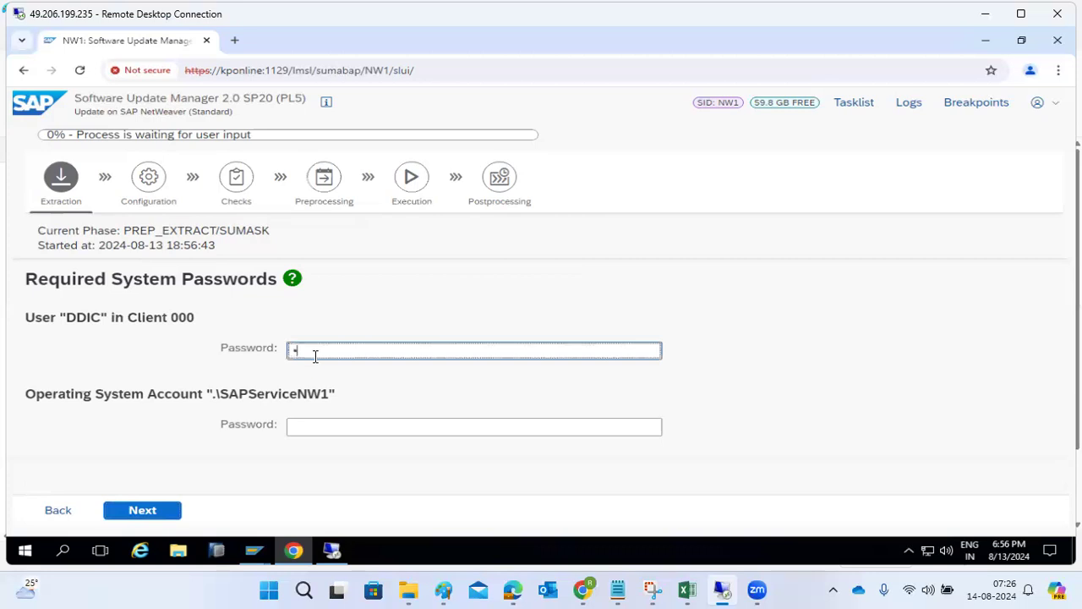
pyautogui.write('•••')
pyautogui.doubleClick(315, 355)
pyautogui.write('•••••••••')
pyautogui.doubleClick(315, 356)
pyautogui.write('•••••••••')
pyautogui.click(311, 423)
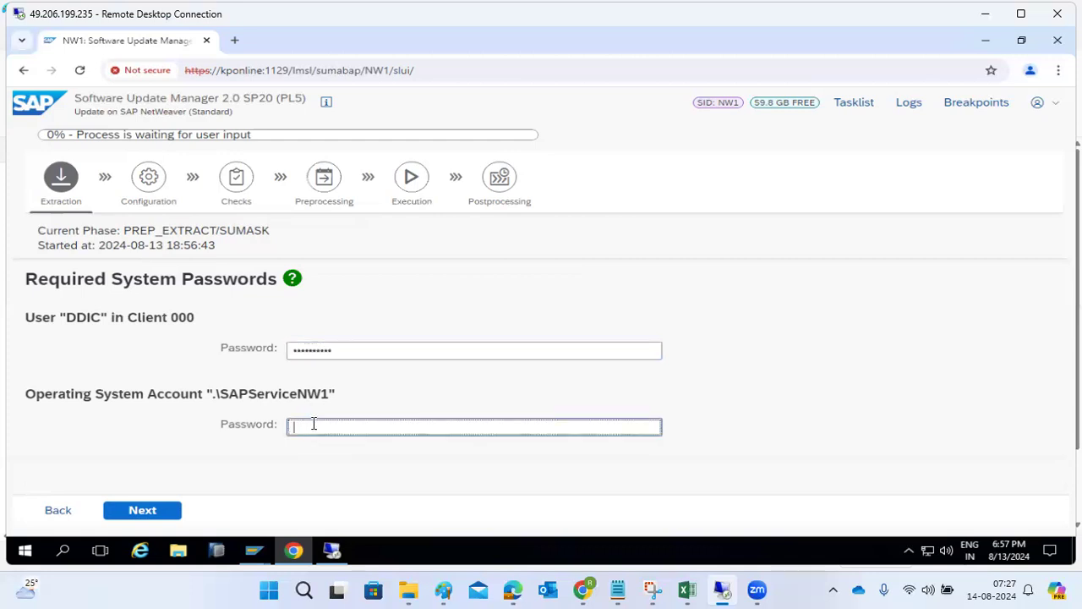
pyautogui.write('••••••••••')
pyautogui.click(160, 513)
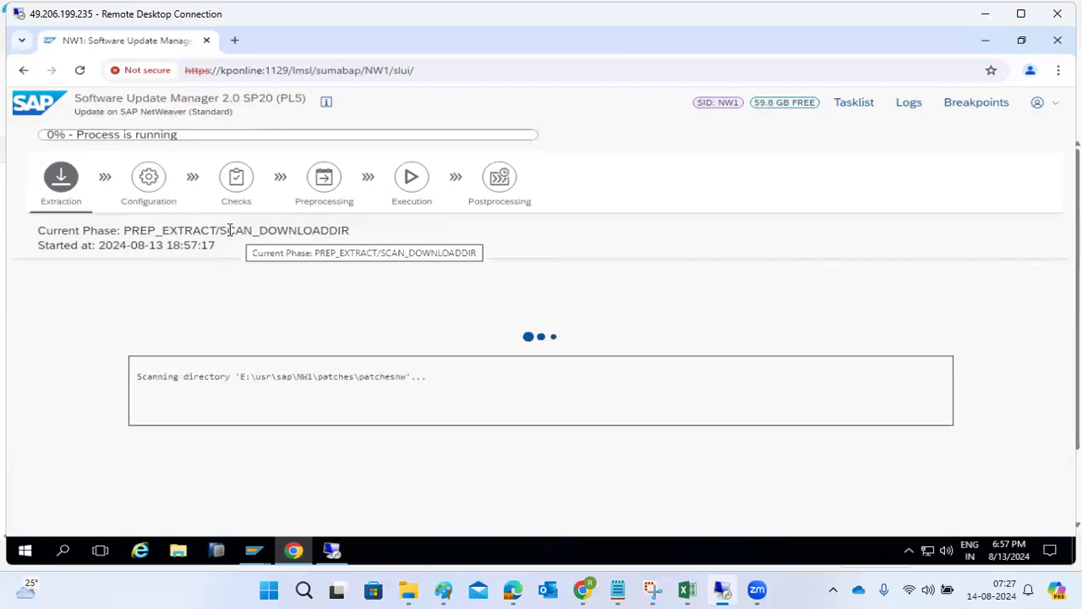
# Step: Examine the current scan phase and directory, read through SCANDOWNLOAD.LOG among the SUM log files, and check the tool version
pyautogui.moveTo(227, 231); pyautogui.dragTo(353, 234)
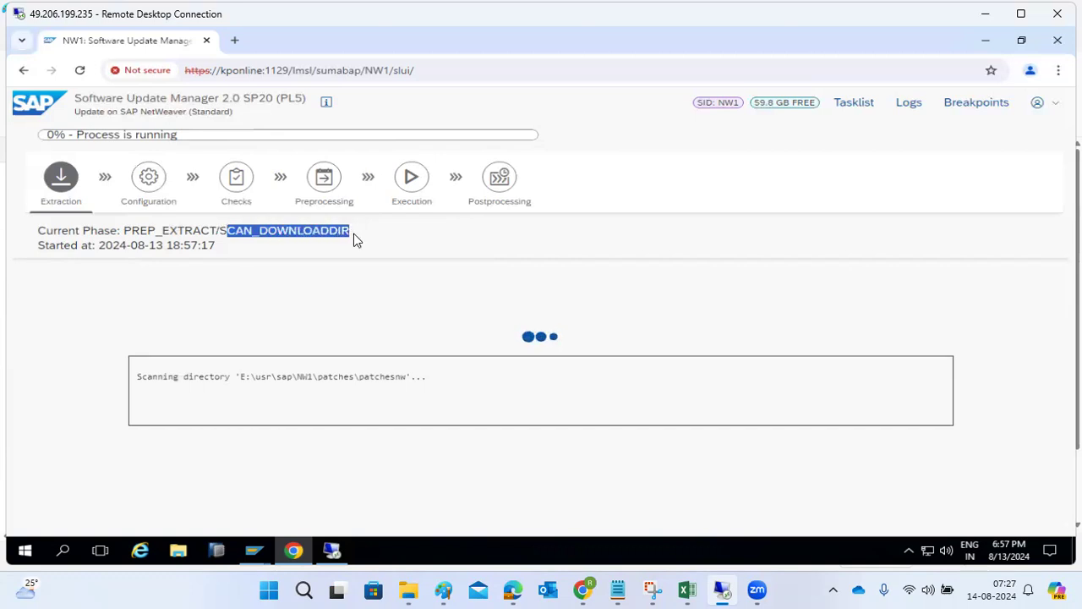
pyautogui.moveTo(204, 376); pyautogui.dragTo(403, 372)
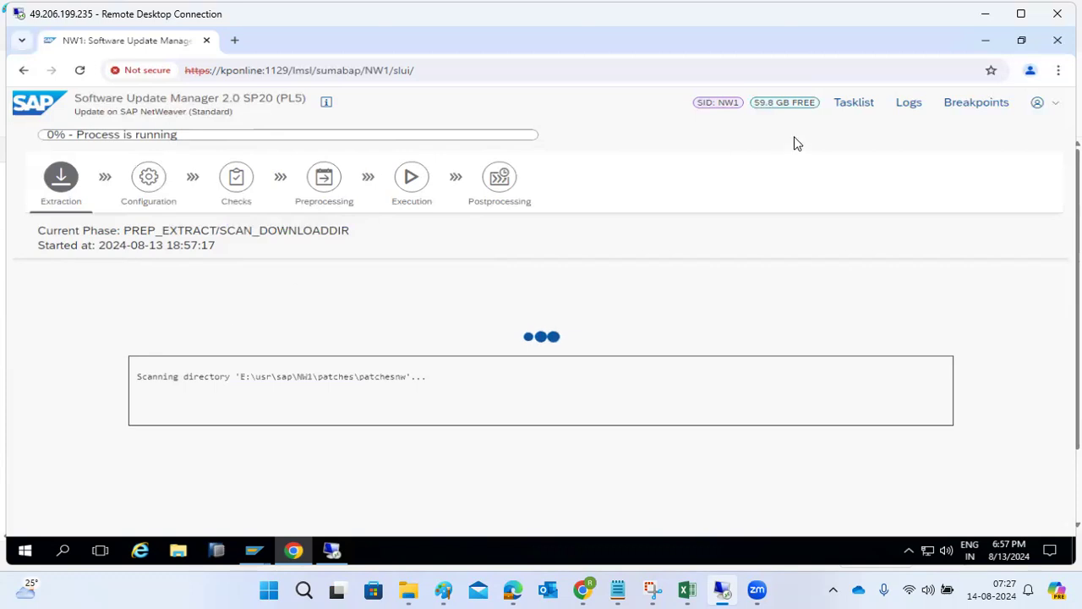
pyautogui.click(918, 104)
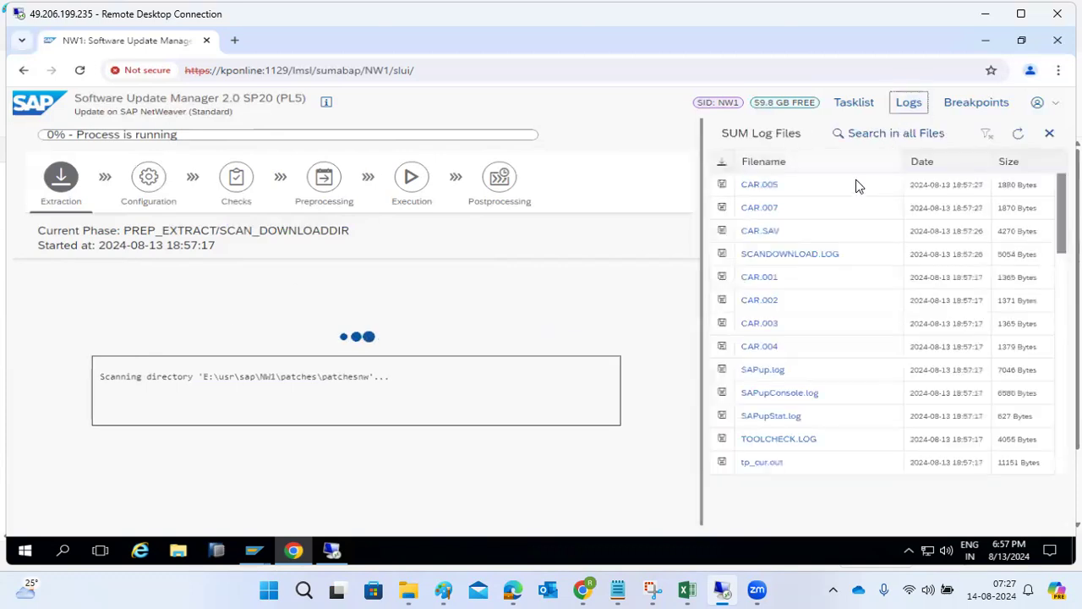
pyautogui.click(808, 252)
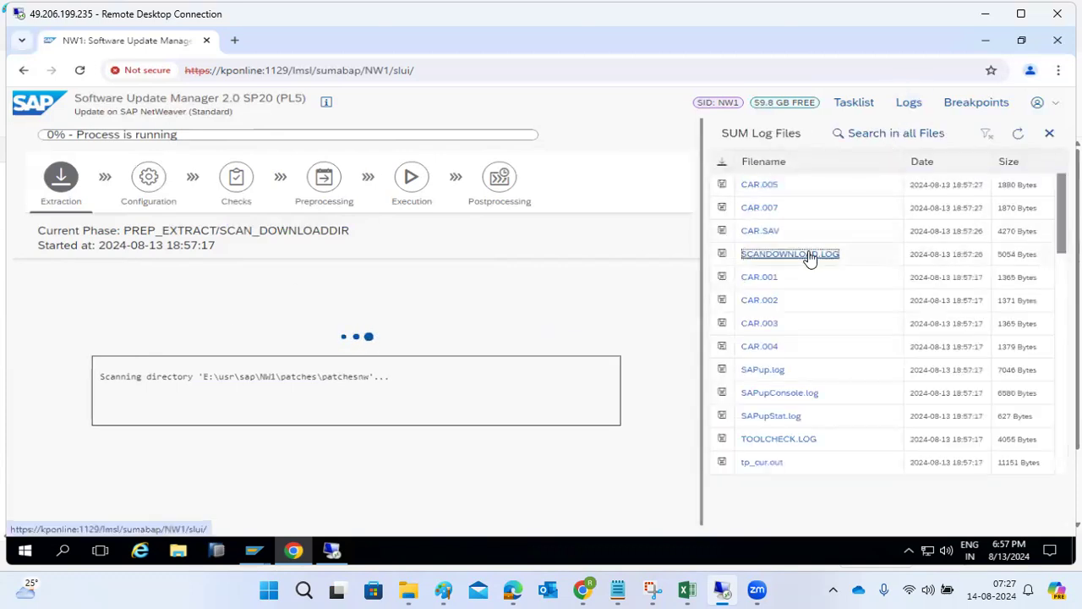
pyautogui.scroll(-10, 423, 410)
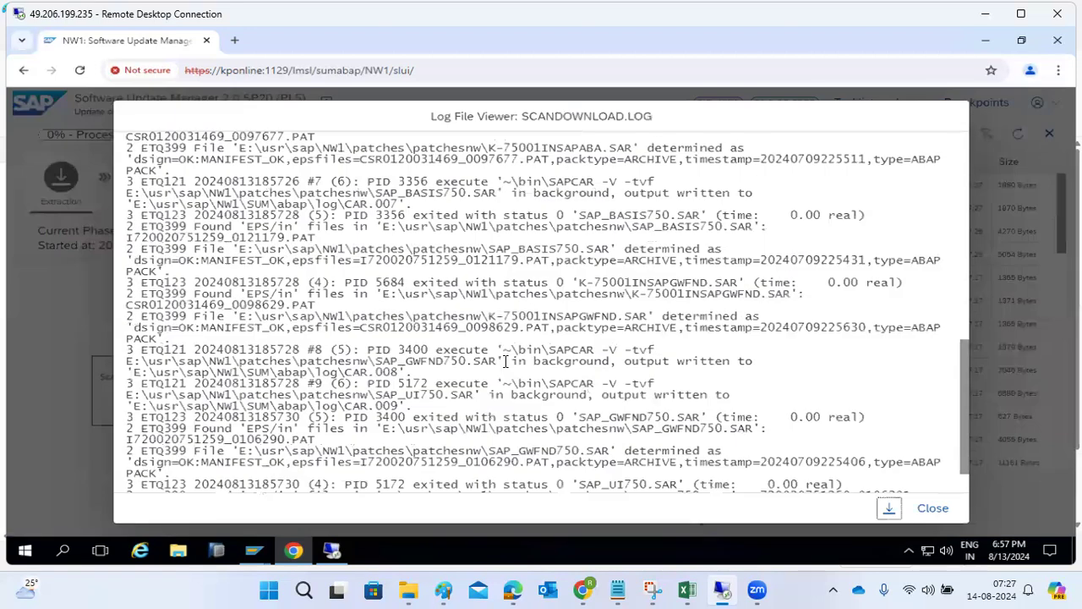
pyautogui.moveTo(349, 431); pyautogui.dragTo(512, 490)
pyautogui.moveTo(412, 350); pyautogui.dragTo(172, 421)
pyautogui.moveTo(480, 240); pyautogui.dragTo(519, 263)
pyautogui.moveTo(517, 163); pyautogui.dragTo(548, 162)
pyautogui.scroll(9, 567, 298)
pyautogui.scroll(-6, 566, 298)
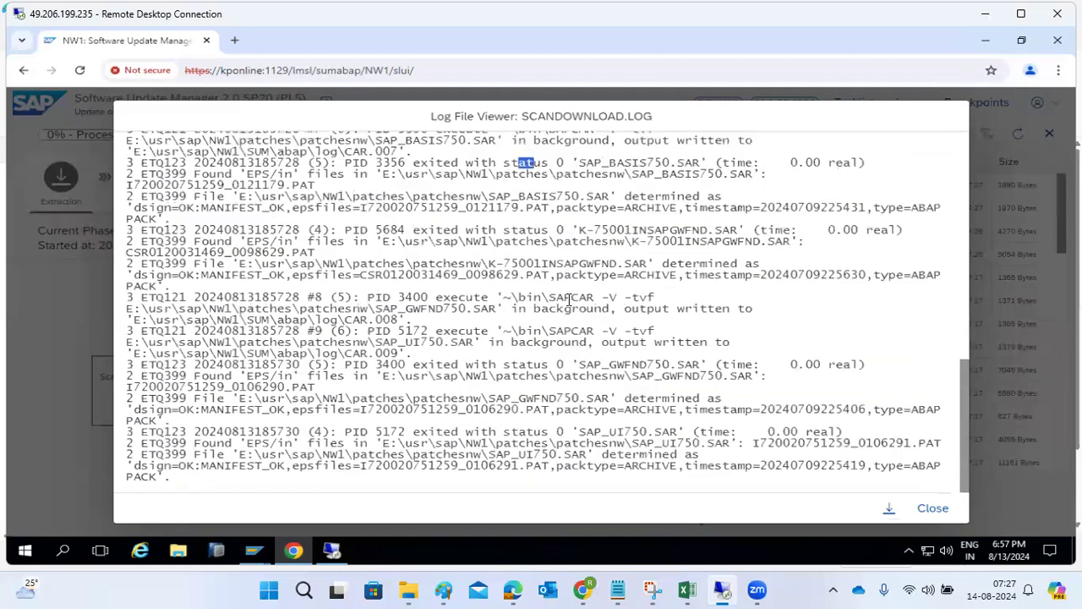
pyautogui.scroll(6, 568, 300)
pyautogui.scroll(-4, 569, 300)
pyautogui.click(932, 508)
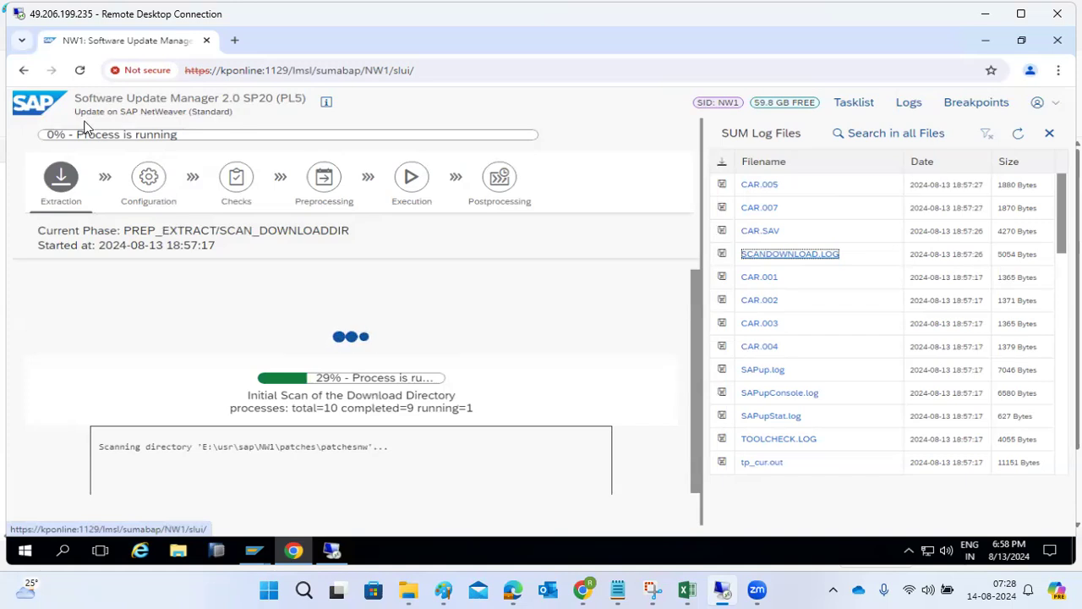
pyautogui.moveTo(107, 111); pyautogui.dragTo(310, 104)
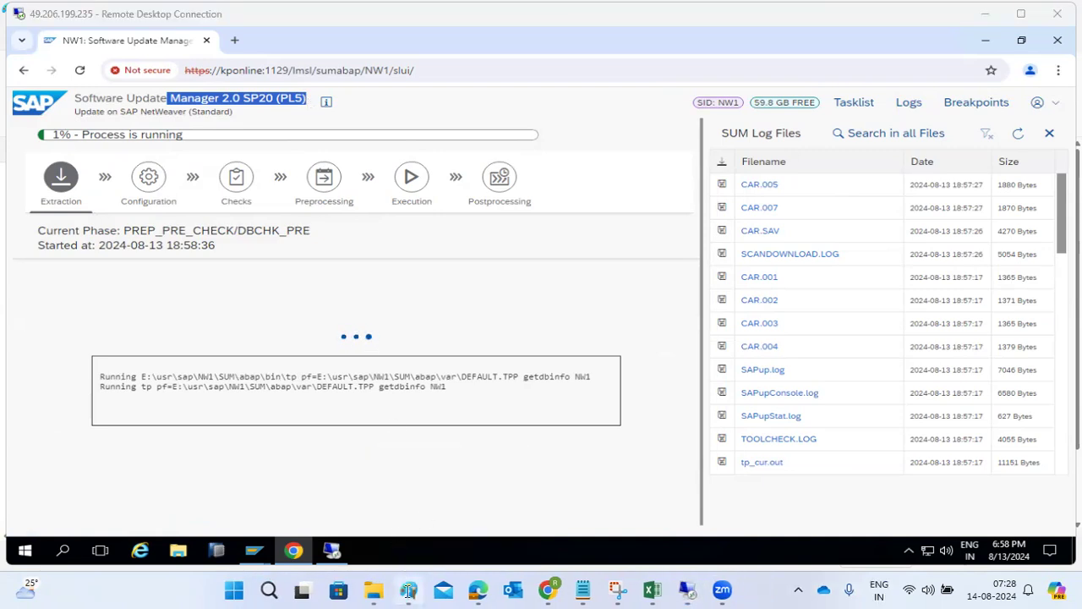
# Step: Switch to Paint and undo all the drawn rectangles and lines until the canvas is blank
pyautogui.click(408, 589)
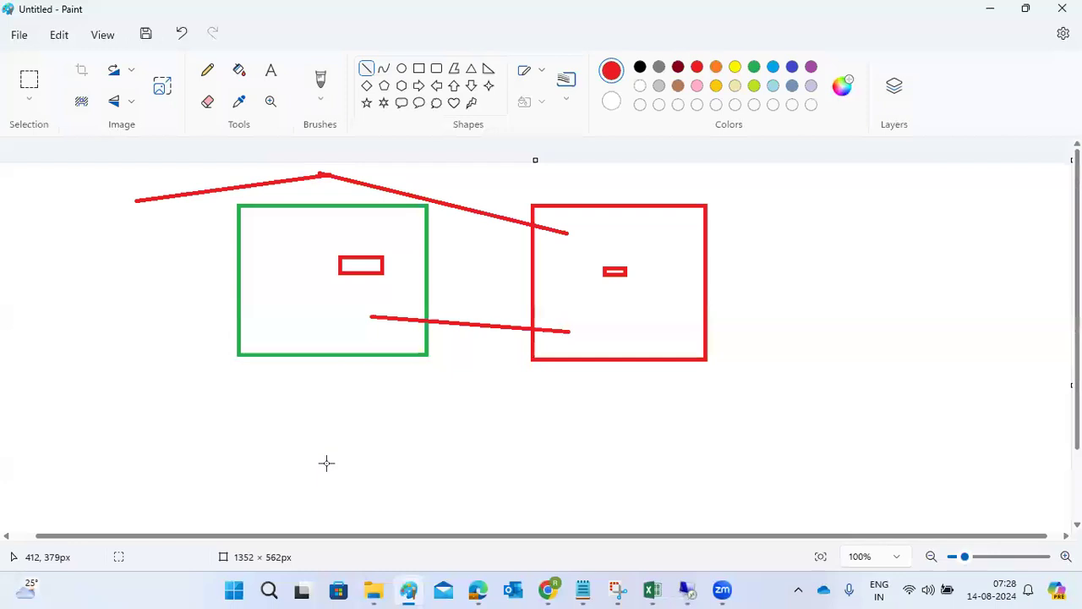
pyautogui.hotkey('ctrl', 'z')
pyautogui.hotkey('ctrl', 'z')
pyautogui.hotkey('ctrl', 'z')
pyautogui.hotkey('ctrl', 'z')
pyautogui.hotkey('ctrl', 'z')
pyautogui.hotkey('ctrl', 'z')
pyautogui.hotkey('ctrl', 'z')
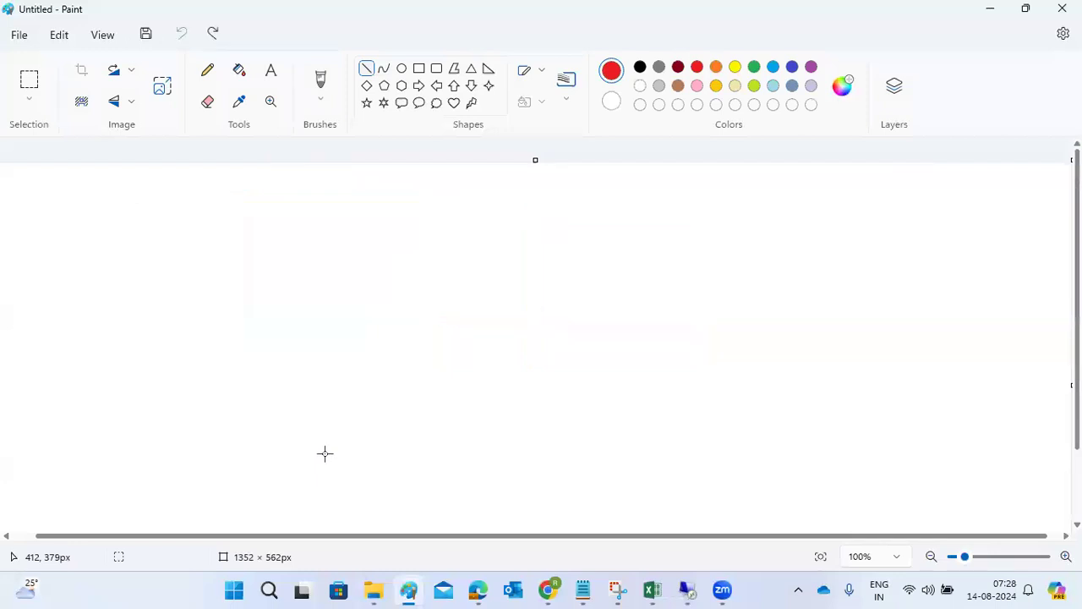
pyautogui.click(270, 71)
pyautogui.moveTo(47, 183); pyautogui.dragTo(567, 508)
pyautogui.write('EX')
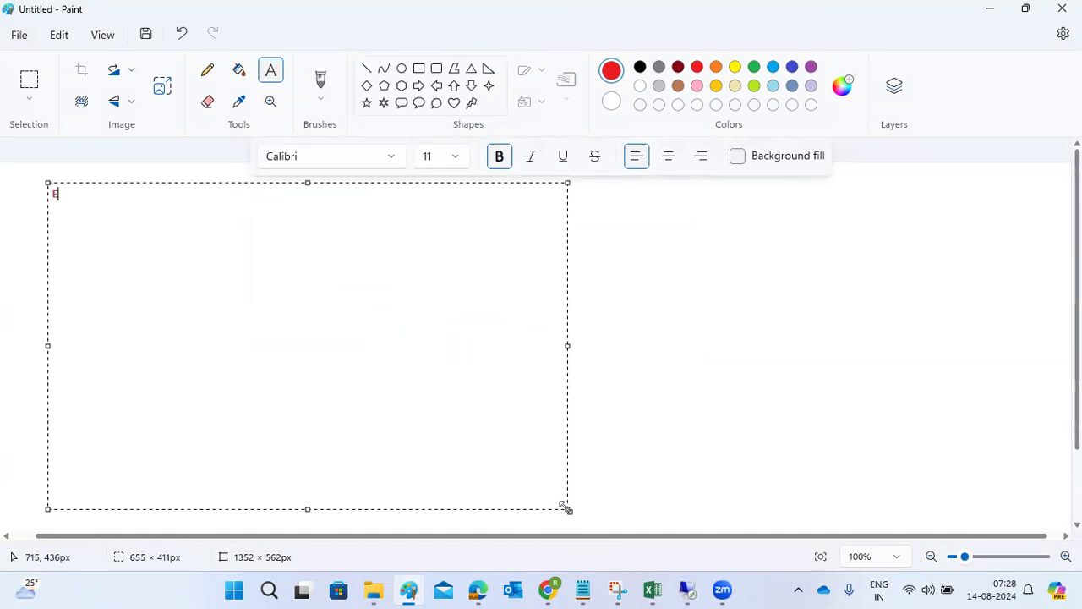
pyautogui.press('BackSpace')
pyautogui.press('BackSpace')
pyautogui.click(823, 290)
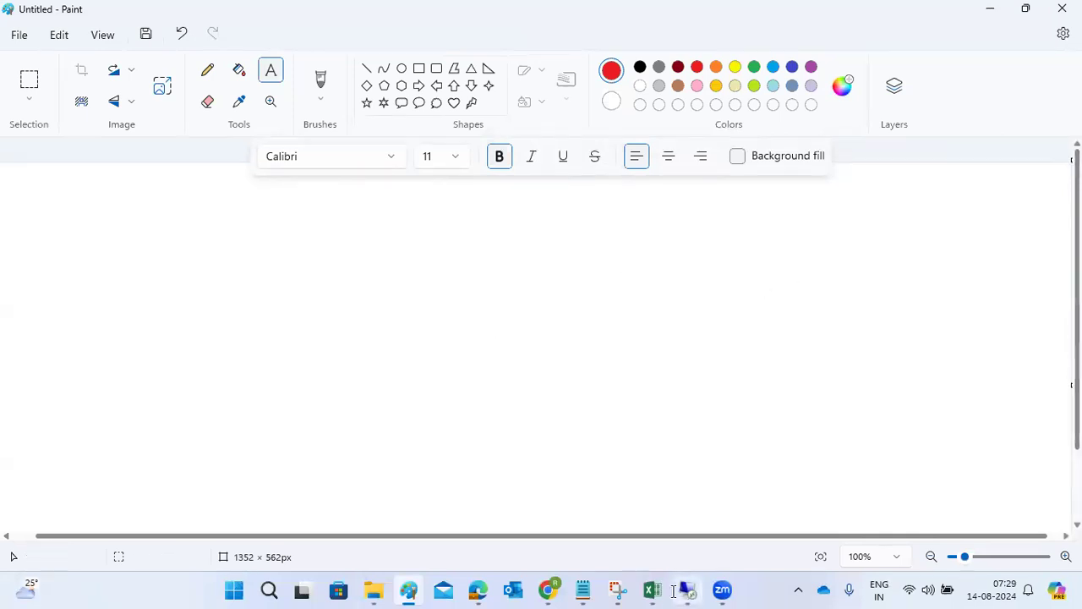
# Step: Switch back to the Remote Desktop session and examine the SPAM version error message of the stopped SPAMCHK_INI phase
pyautogui.moveTo(686, 590)
pyautogui.click(692, 510)
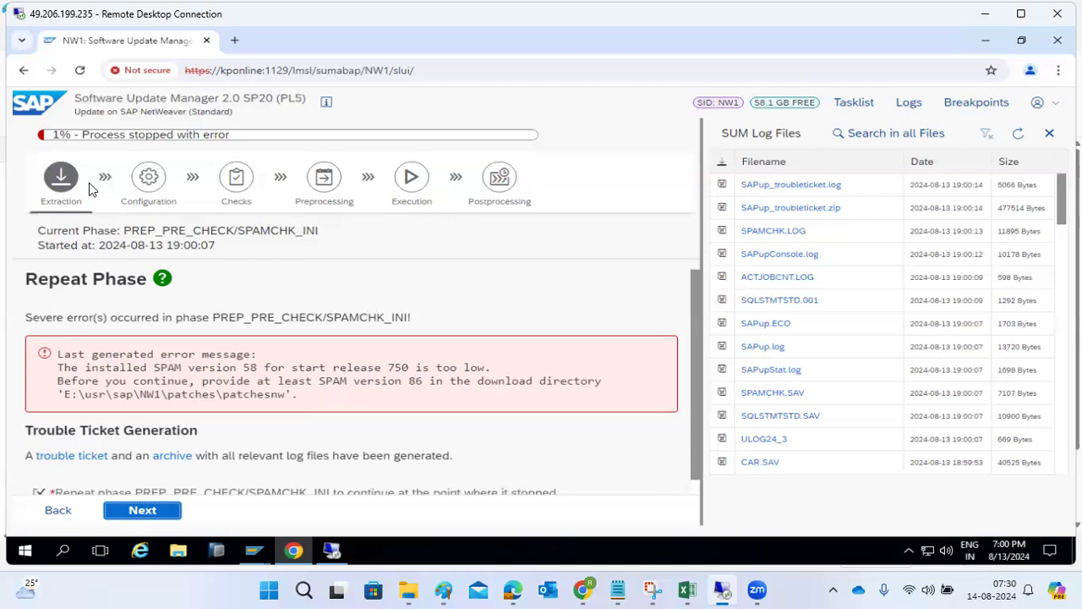
pyautogui.moveTo(58, 354); pyautogui.dragTo(434, 368)
pyautogui.click(306, 385)
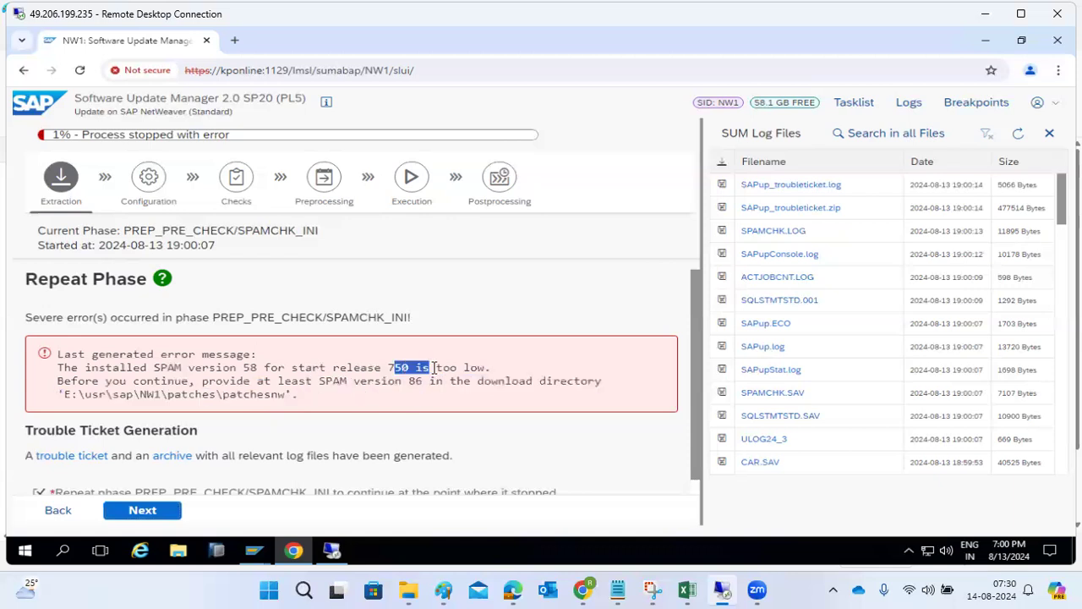
pyautogui.moveTo(213, 370); pyautogui.dragTo(427, 386)
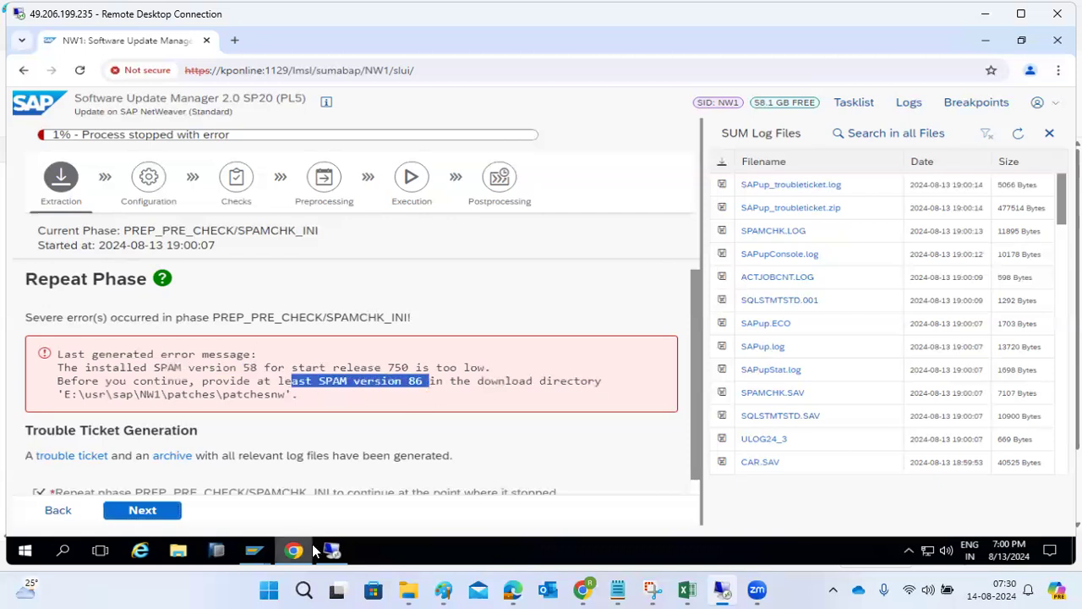
# Step: Switch to SAP GUI, exit the ECP session and bring up the ECD Easy Access window
pyautogui.moveTo(266, 547)
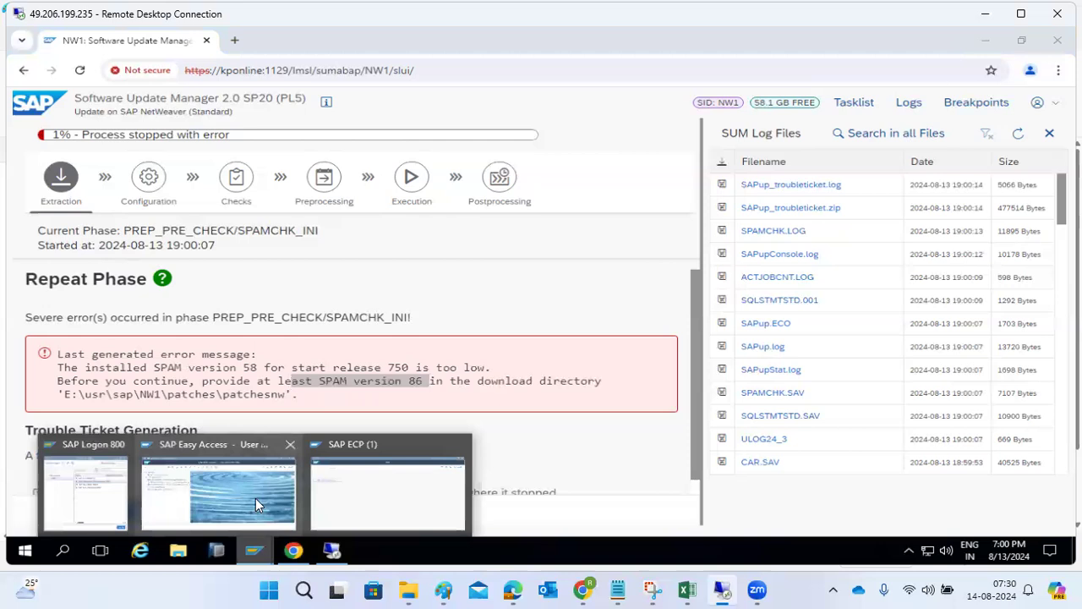
pyautogui.click(398, 466)
pyautogui.click(1017, 99)
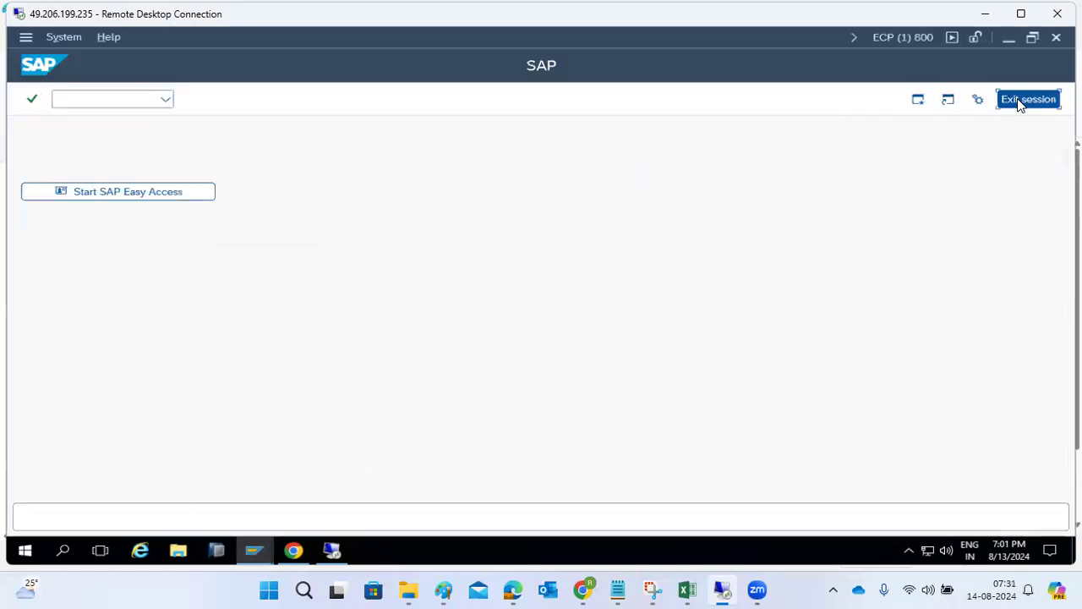
pyautogui.moveTo(254, 550)
pyautogui.click(203, 504)
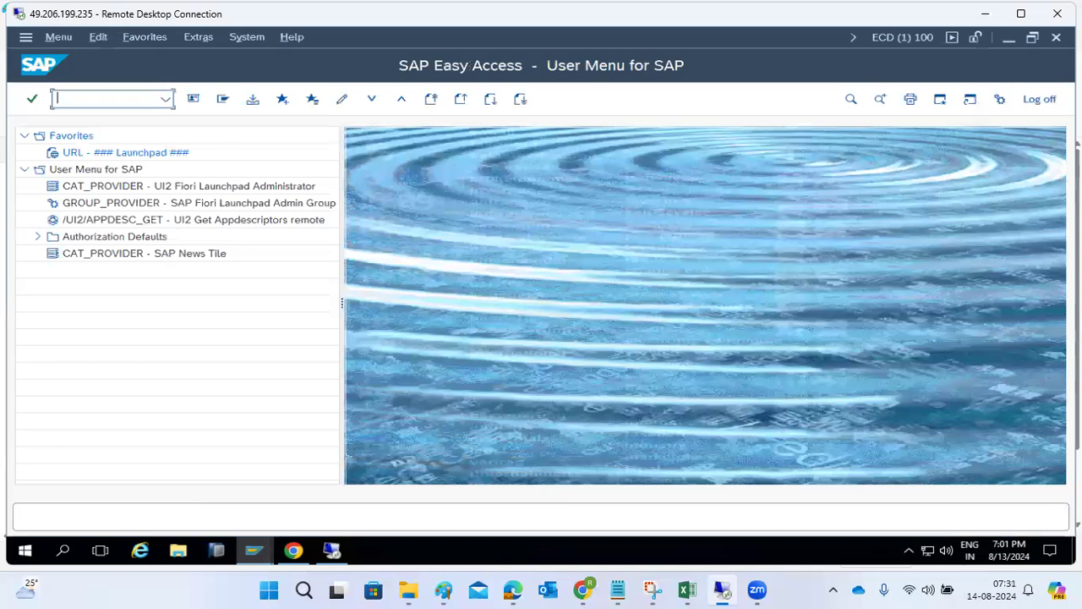
# Step: Open the SAP NetWeaver Development connection for NW1 from SAP Logon and set the client to 000
pyautogui.moveTo(251, 550)
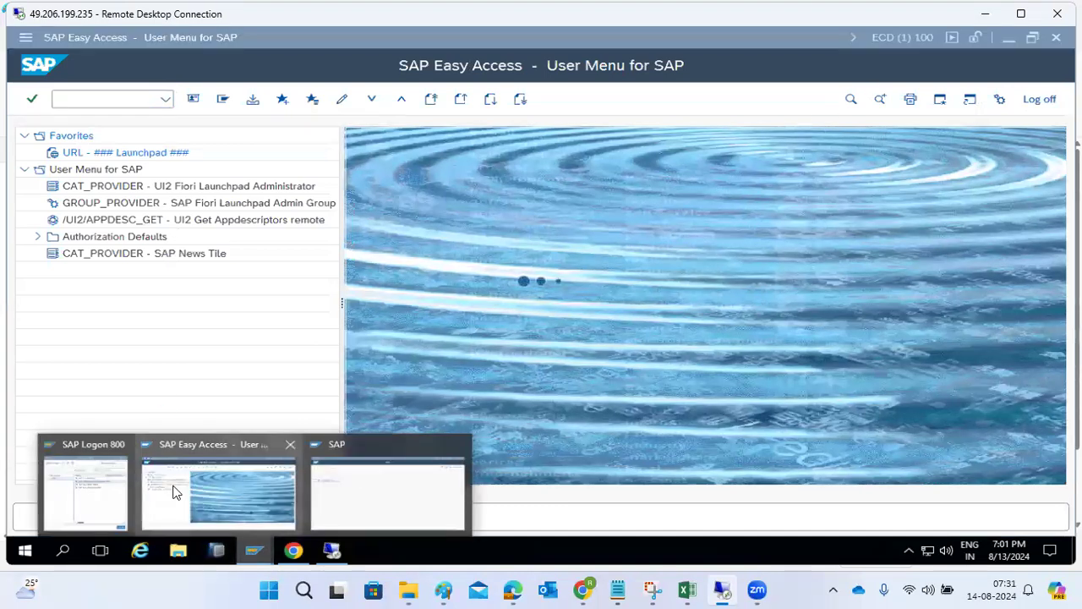
pyautogui.click(89, 473)
pyautogui.doubleClick(292, 228)
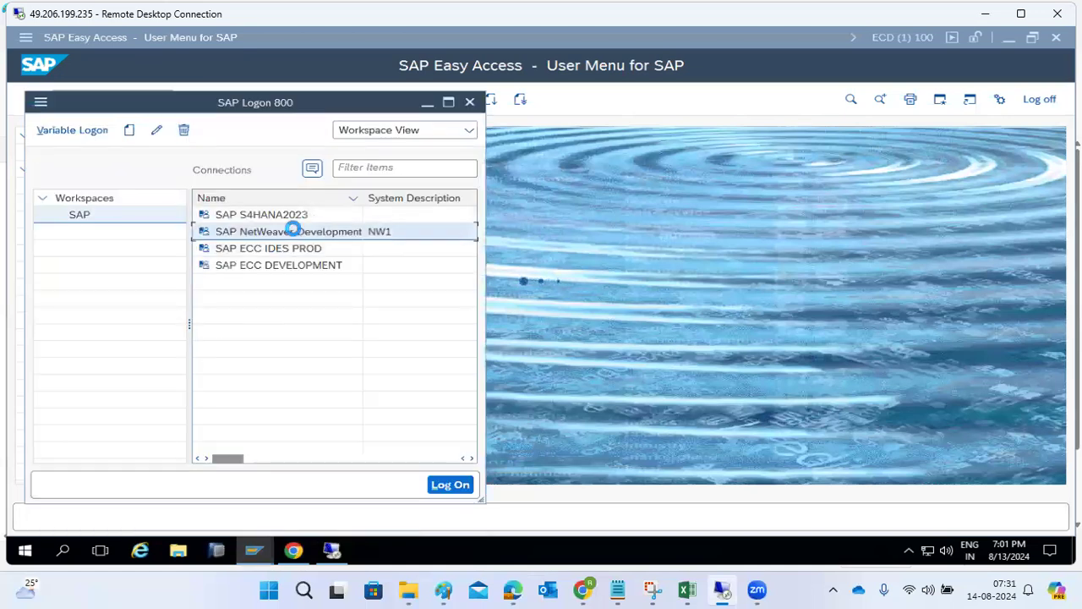
pyautogui.hotkey('shift', 'Tab')
pyautogui.write('00')
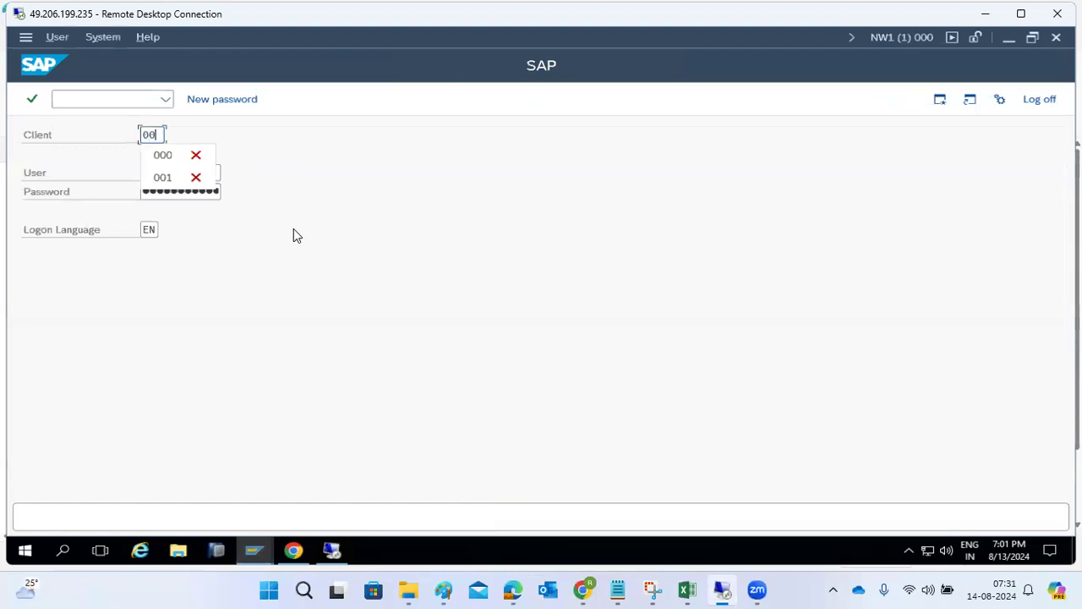
pyautogui.write('0')
# Step: Set the user to ddic, enter the account password and log on to NW1
pyautogui.press('Tab')
pyautogui.write('basis')
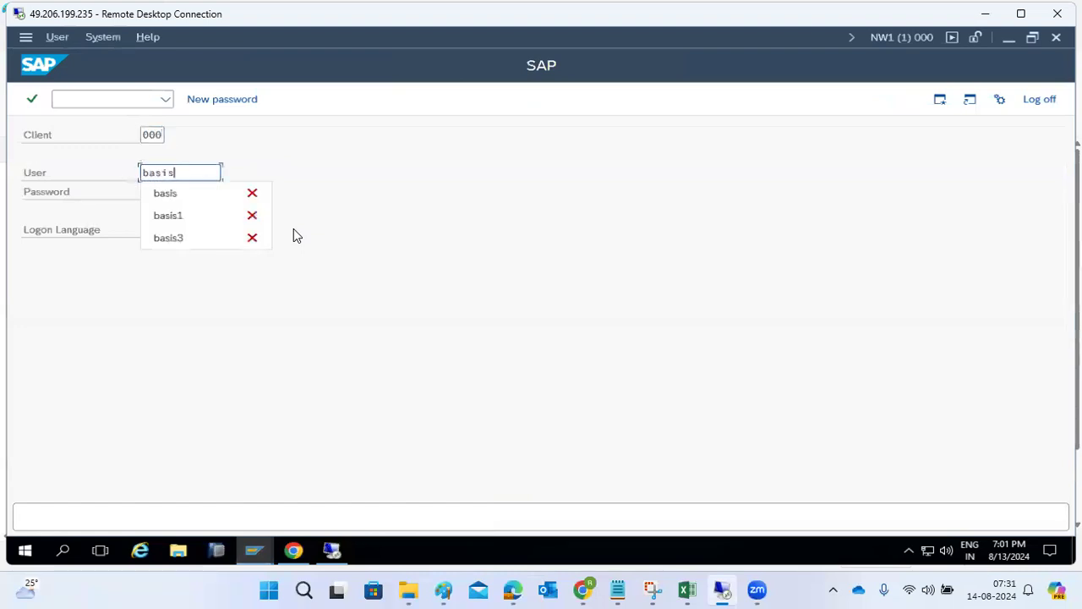
pyautogui.press('BackSpace')
pyautogui.press('BackSpace')
pyautogui.press('BackSpace')
pyautogui.press('BackSpace')
pyautogui.press('BackSpace')
pyautogui.write('ddic')
pyautogui.press('Tab')
pyautogui.hotkey('ctrl', 'v')
pyautogui.press('Right')
pyautogui.press('Right')
pyautogui.press('Right')
pyautogui.press('Right')
pyautogui.press('Right')
pyautogui.press('Right')
pyautogui.press('Right')
pyautogui.press('Right')
pyautogui.press('Right')
pyautogui.press('Right')
pyautogui.press('Right')
pyautogui.press('Return')
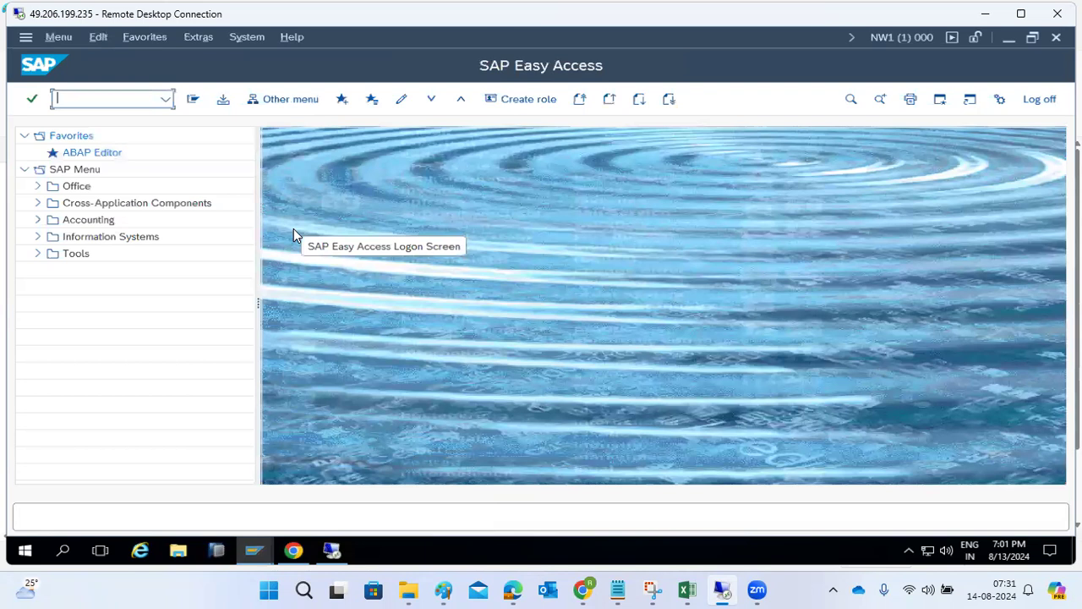
# Step: Decline the detailed description of the broken ECD connection and run transaction spam in NW1
pyautogui.write('s')
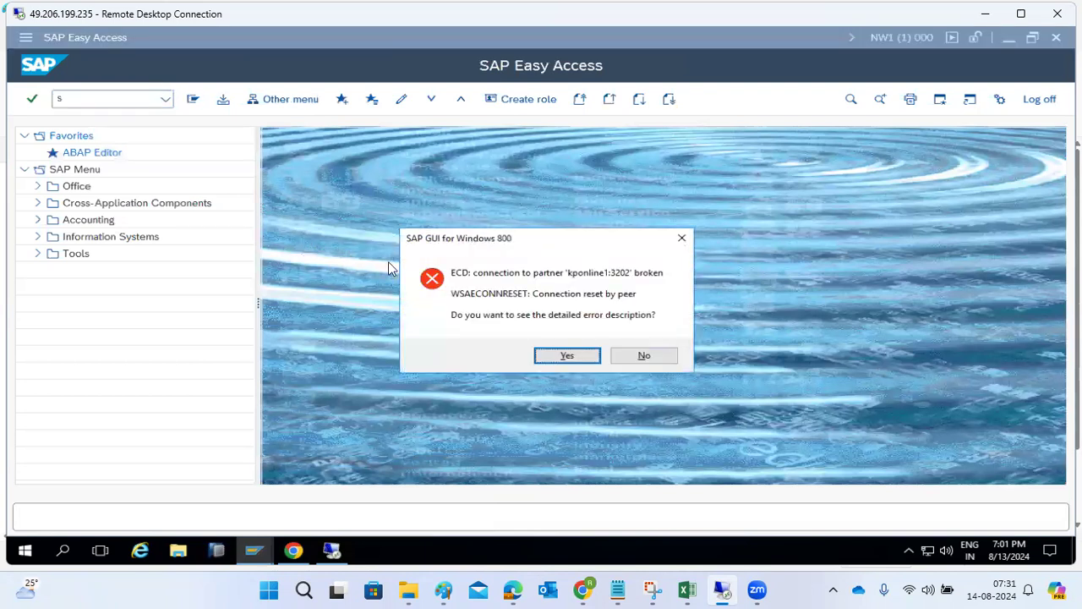
pyautogui.click(624, 355)
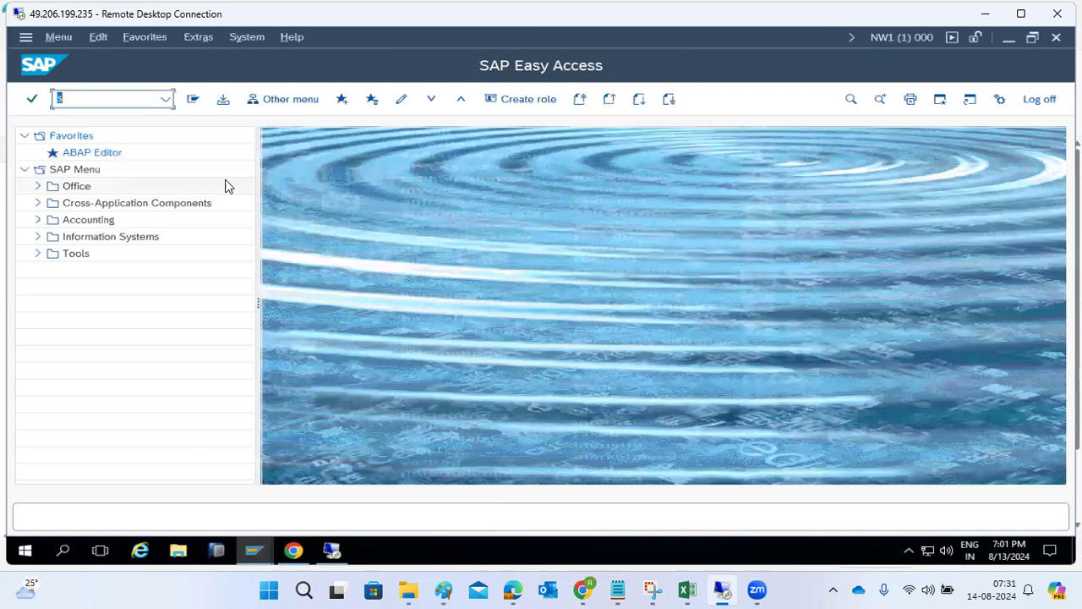
pyautogui.write('spam')
pyautogui.press('Return')
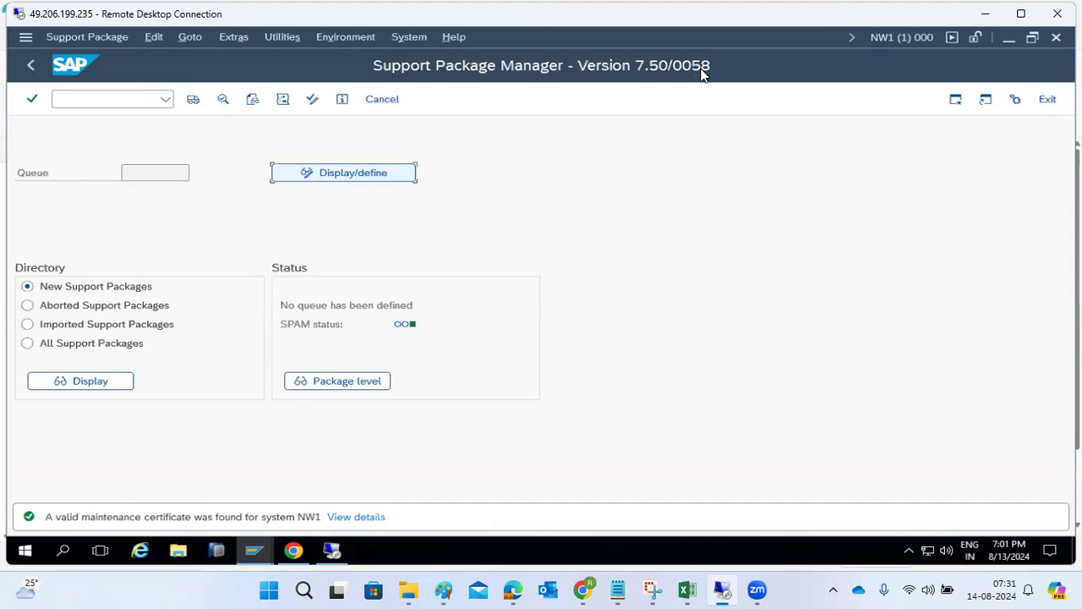
# Step: Start the SPAM/SAINT update import and confirm the import of SAPKD75084
pyautogui.click(89, 36)
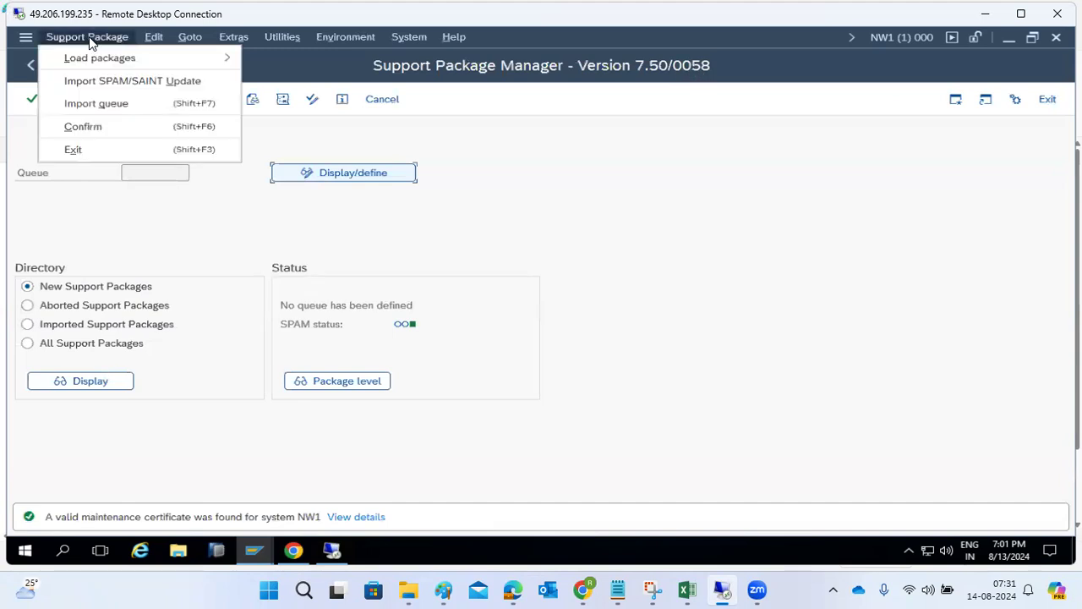
pyautogui.click(114, 84)
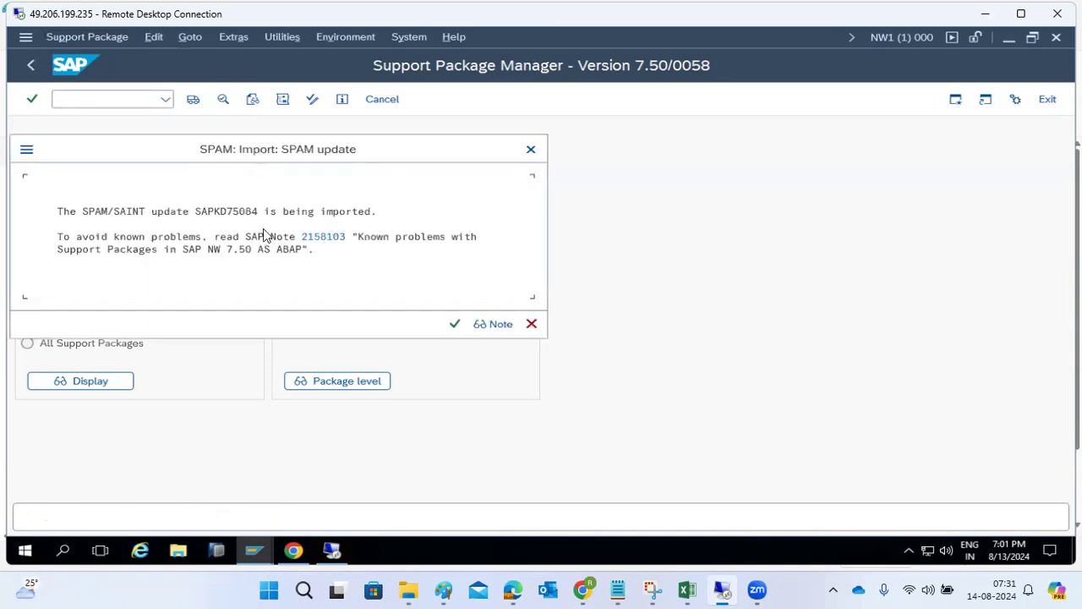
pyautogui.click(454, 323)
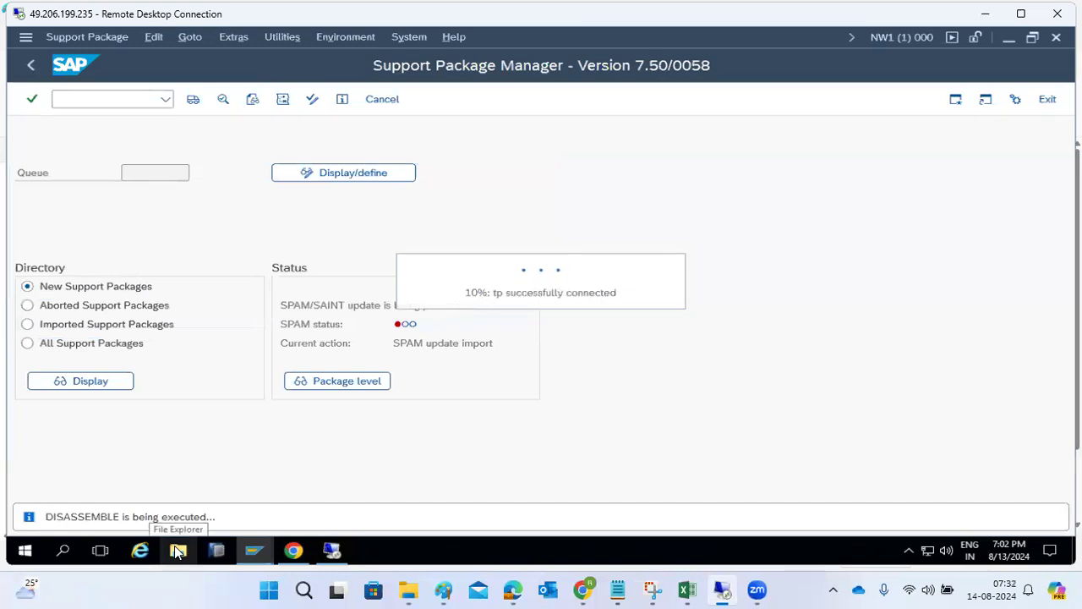
# Step: Check the required SPAM version in the Software Update Manager error message and return to the Support Package Manager
pyautogui.click(285, 558)
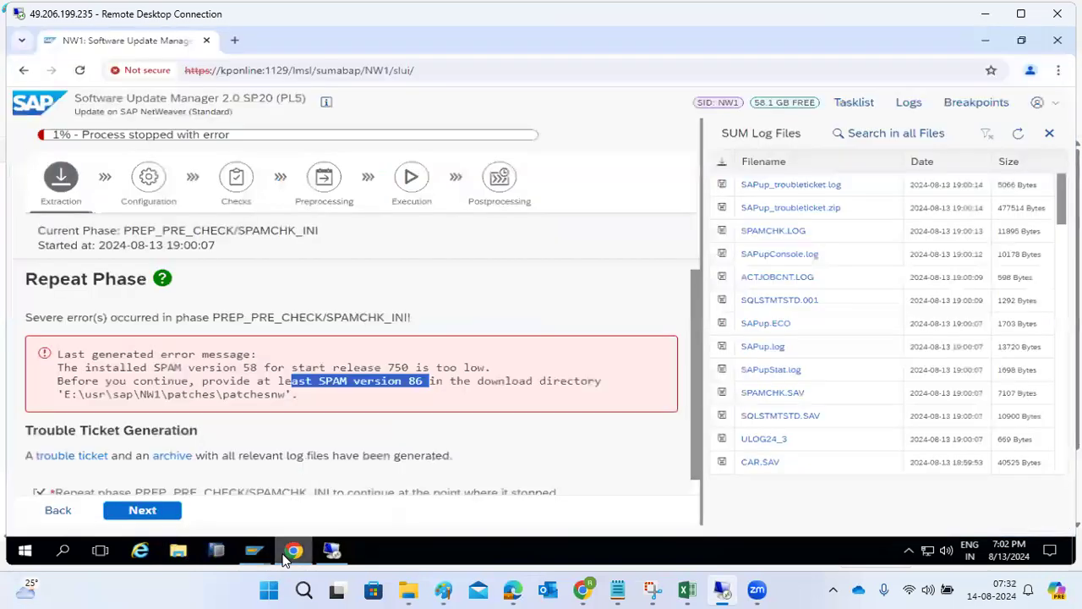
pyautogui.click(413, 381)
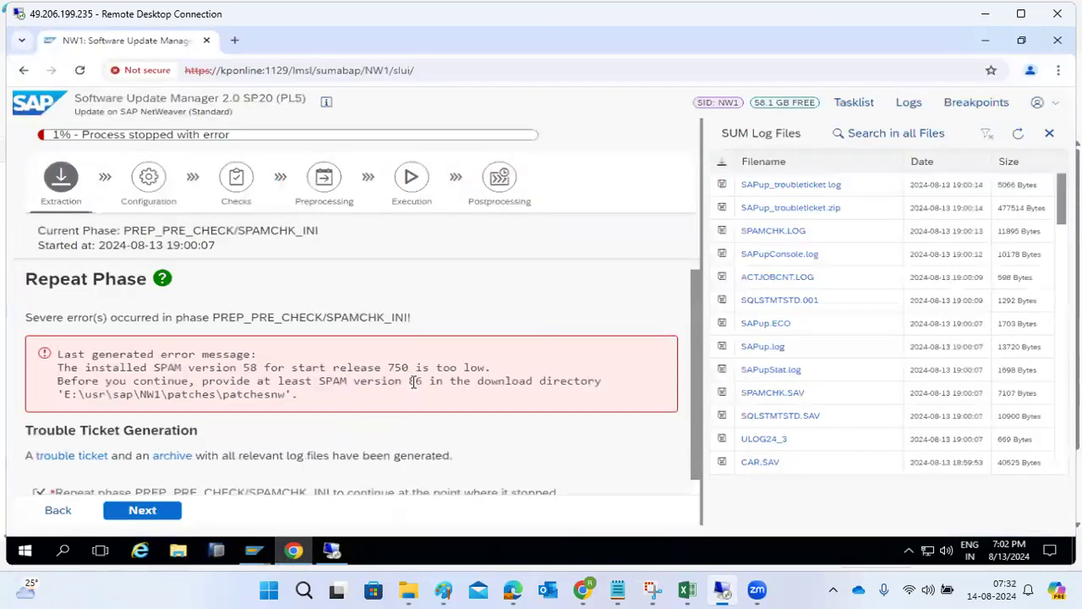
pyautogui.tripleClick(414, 382)
pyautogui.doubleClick(414, 381)
pyautogui.click(289, 559)
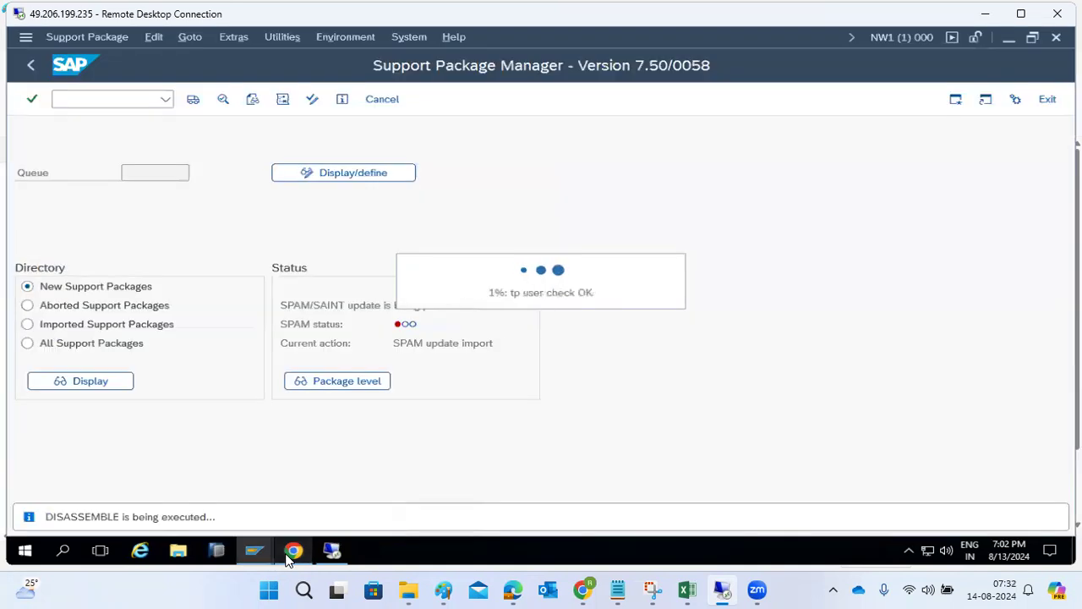
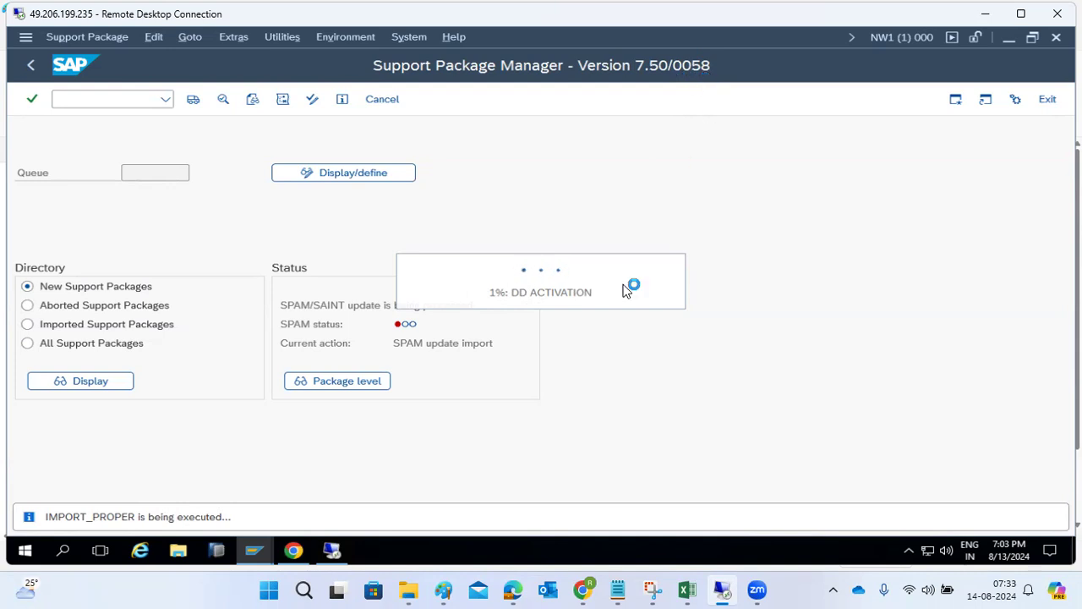
# Step: Switch to Paint, draw an empty text box about 1225 × 418 px, and return to the remote session
pyautogui.click(443, 589)
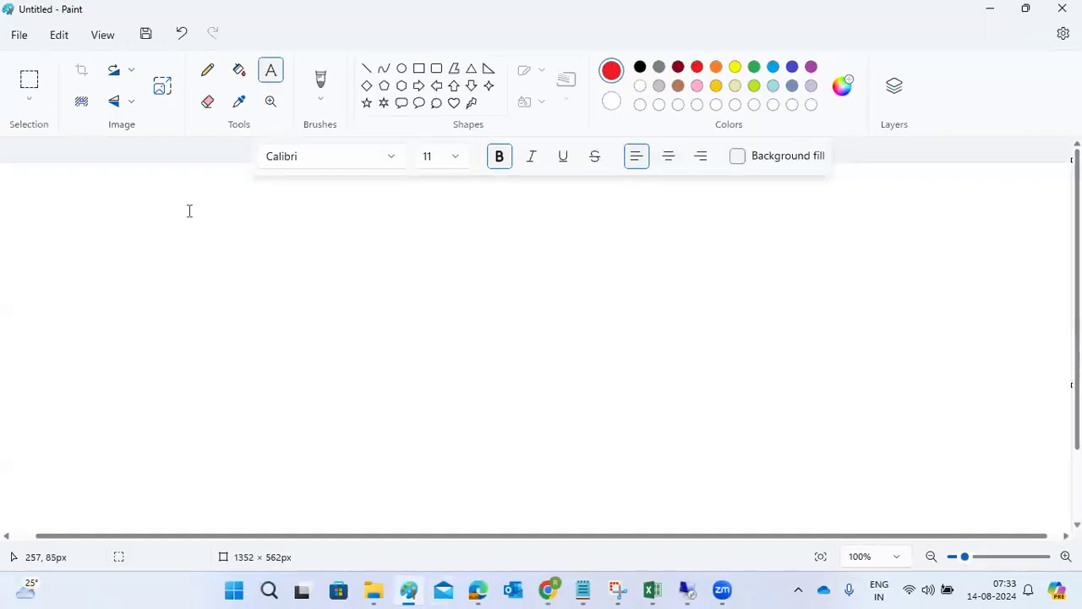
pyautogui.moveTo(19, 181); pyautogui.dragTo(575, 336)
pyautogui.moveTo(934, 430); pyautogui.dragTo(989, 512)
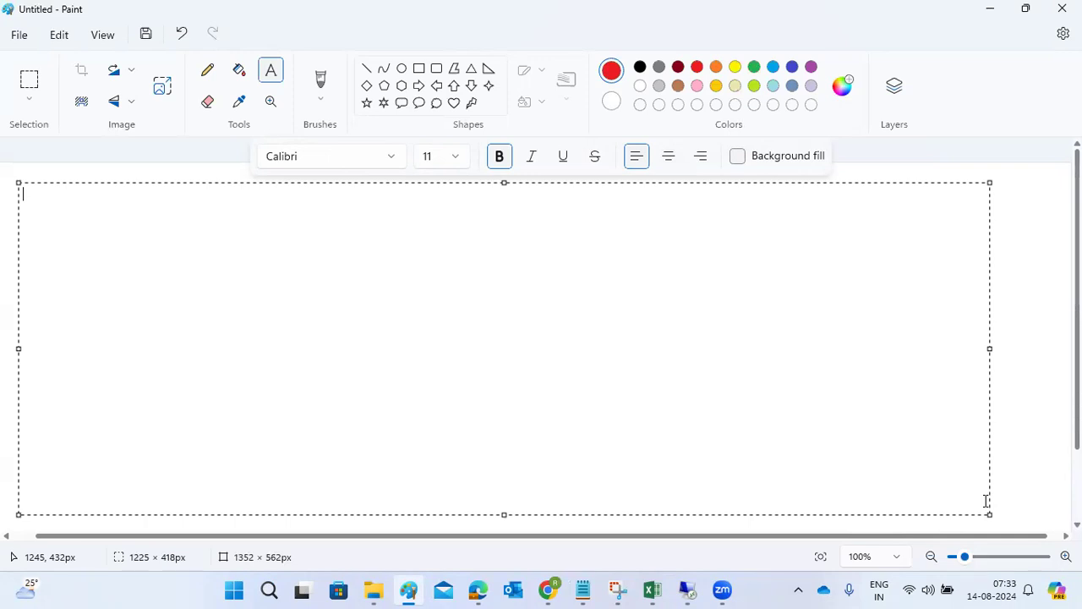
pyautogui.moveTo(697, 590)
pyautogui.click(696, 549)
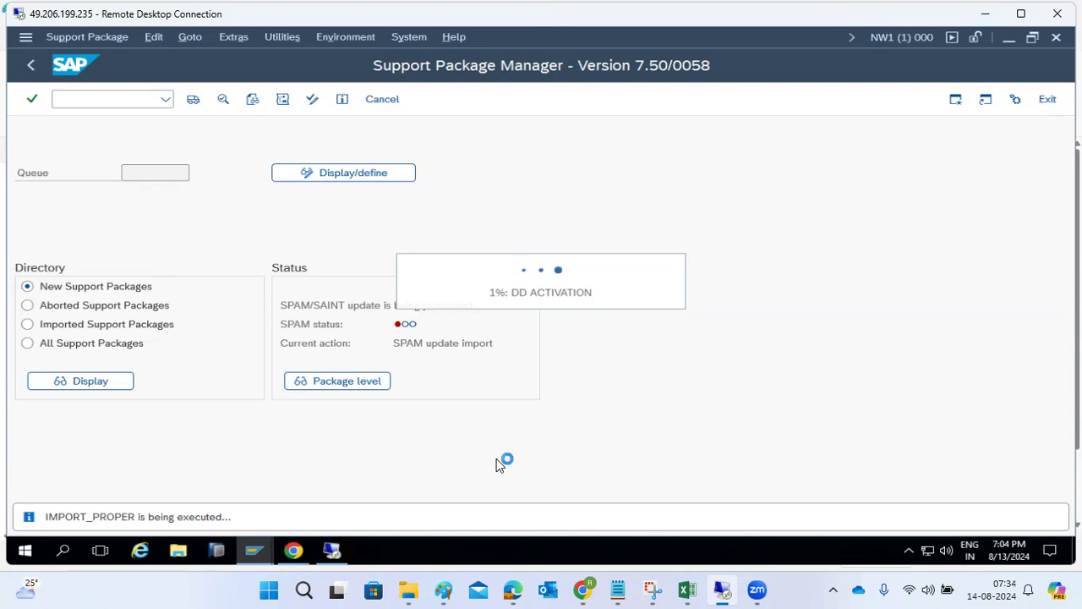
# Step: On the kponline server, close the patchesnw folder and Task Manager windows, refresh the desktop and return to the Support Package Manager
pyautogui.moveTo(331, 551)
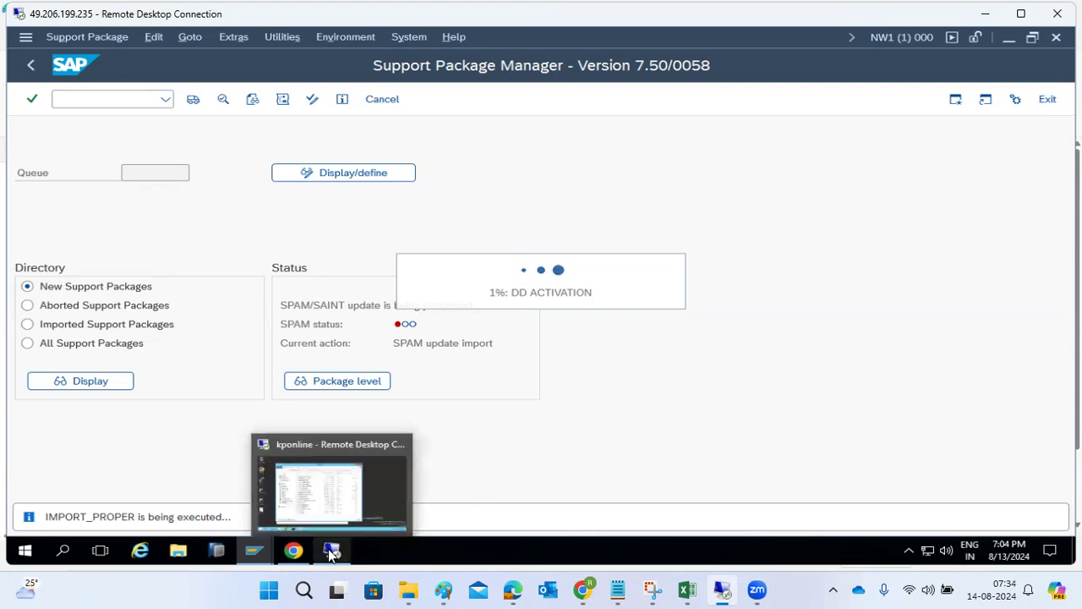
pyautogui.click(331, 478)
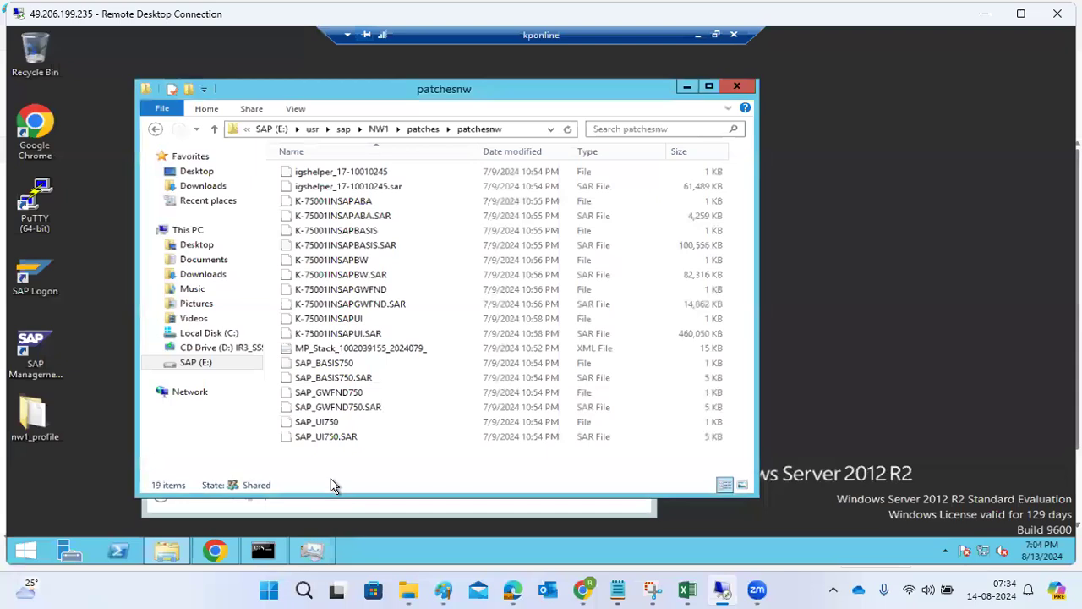
pyautogui.click(734, 87)
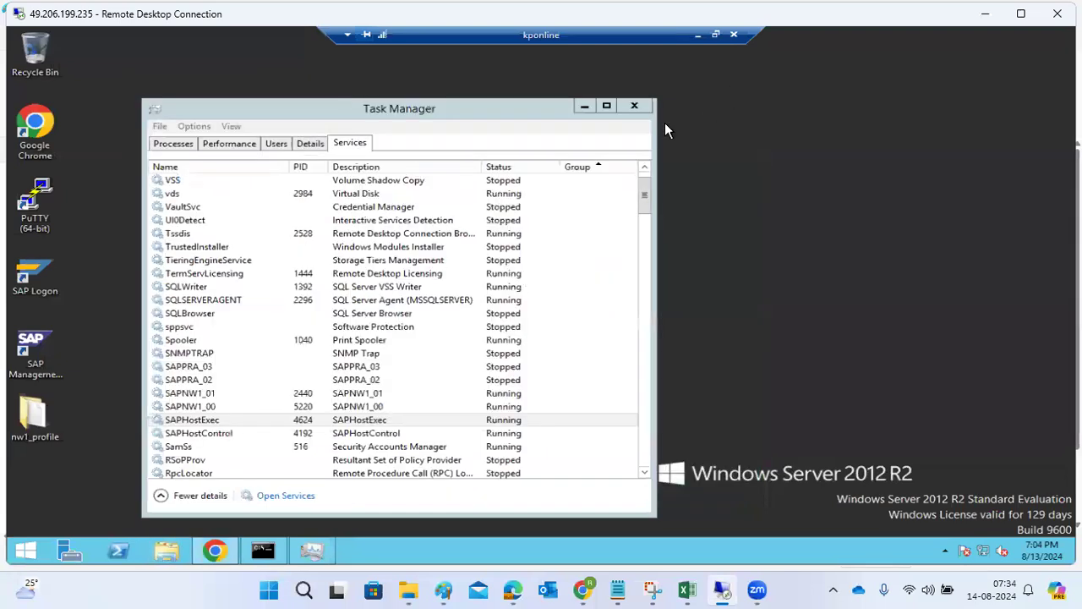
pyautogui.click(634, 108)
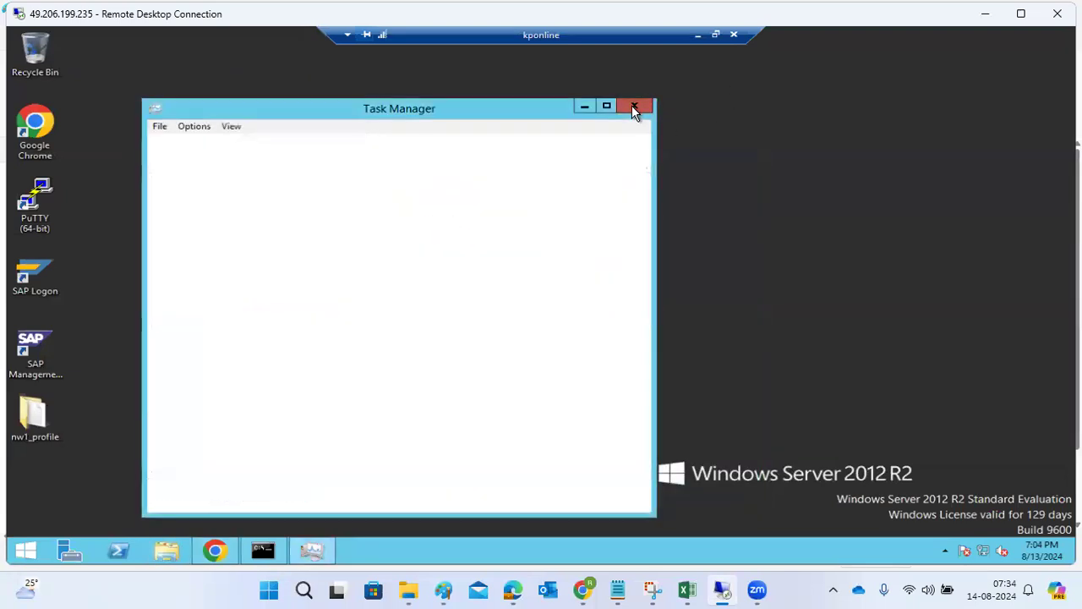
pyautogui.rightClick(483, 195)
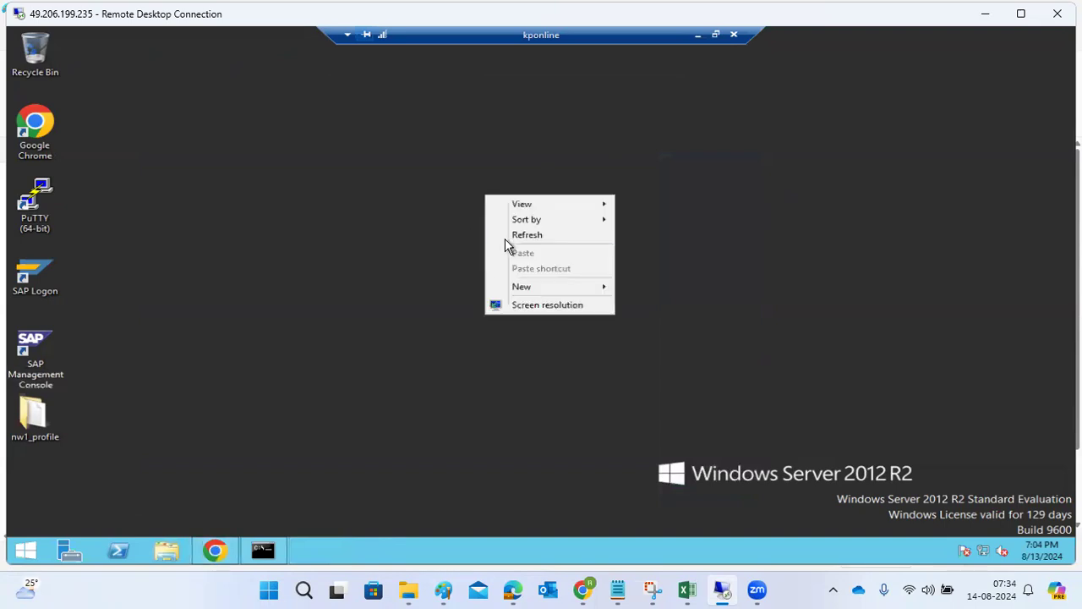
pyautogui.click(508, 236)
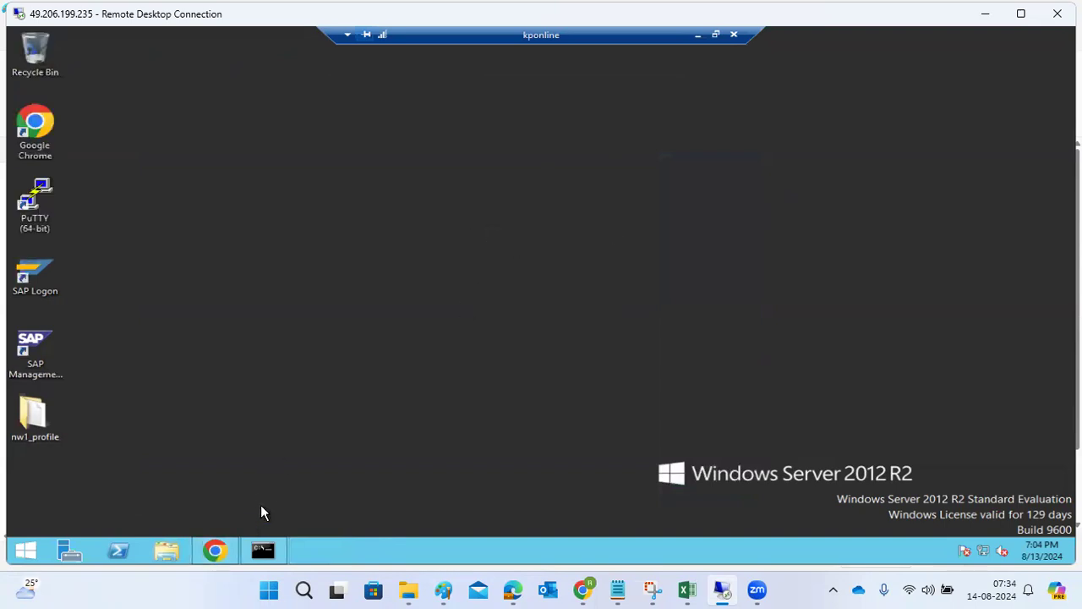
pyautogui.click(698, 35)
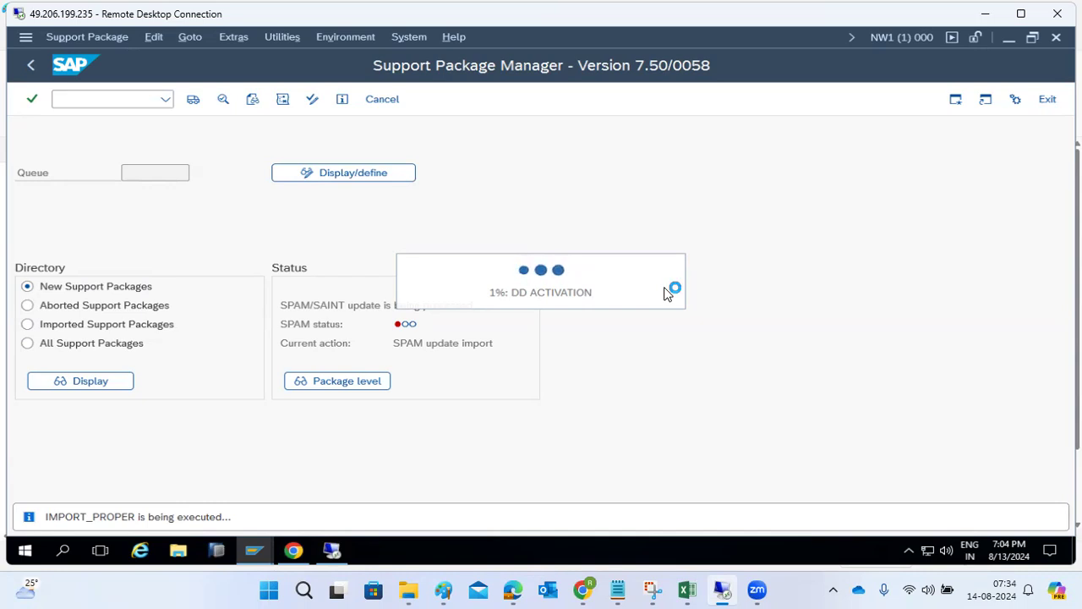
# Step: Highlight the required SPAM version and download directory in the Software Update Manager error message
pyautogui.click(293, 550)
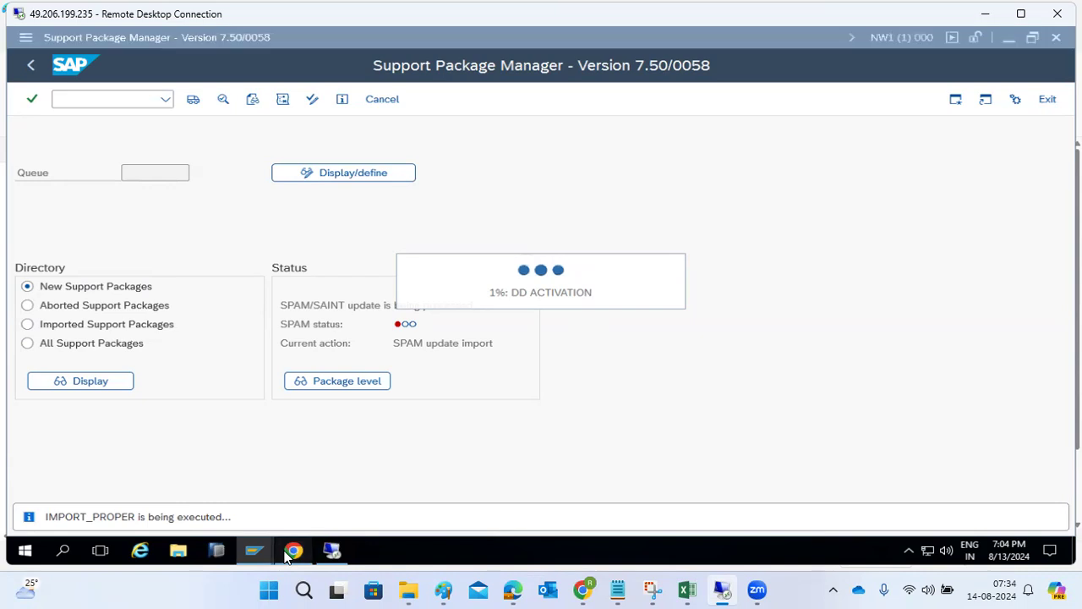
pyautogui.moveTo(203, 381); pyautogui.dragTo(309, 402)
# Step: Open the SAP ECC IDES PROD logon screen from SAP Logon to check its connection, and close it without logging on
pyautogui.click(254, 550)
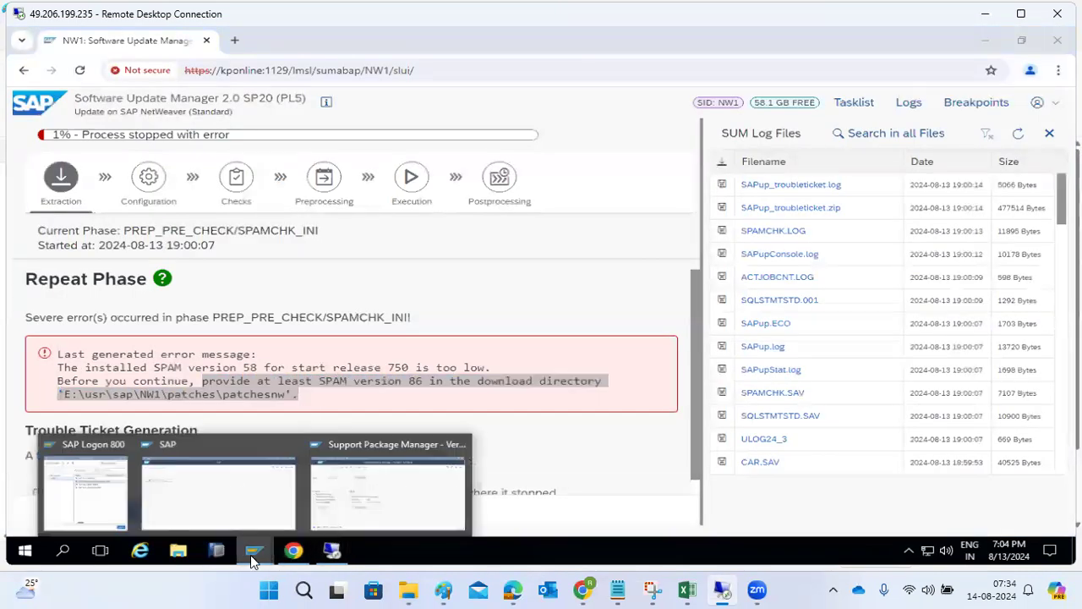
pyautogui.click(110, 488)
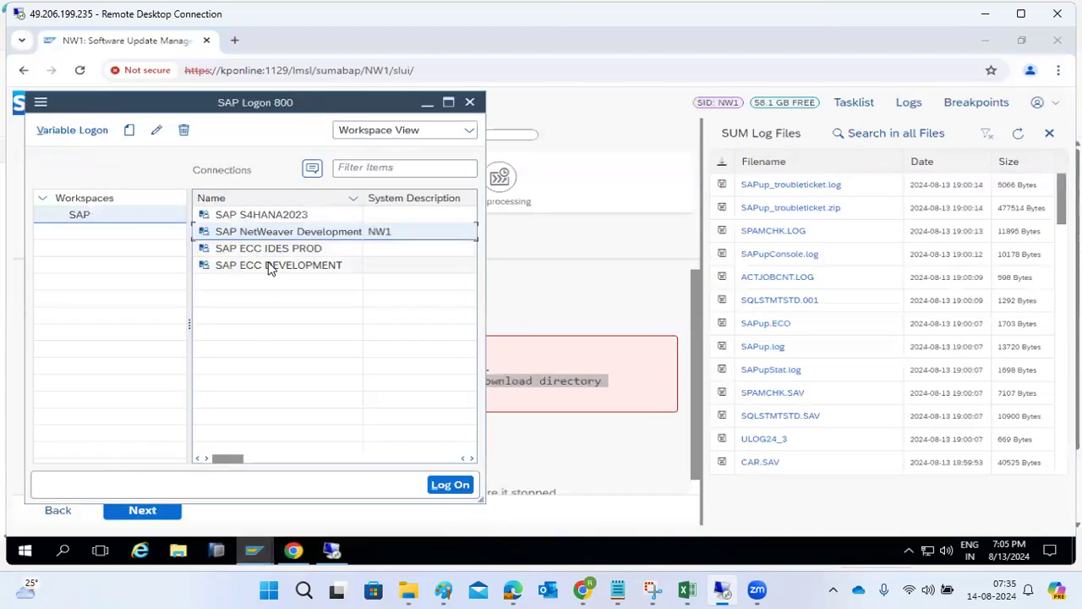
pyautogui.click(271, 267)
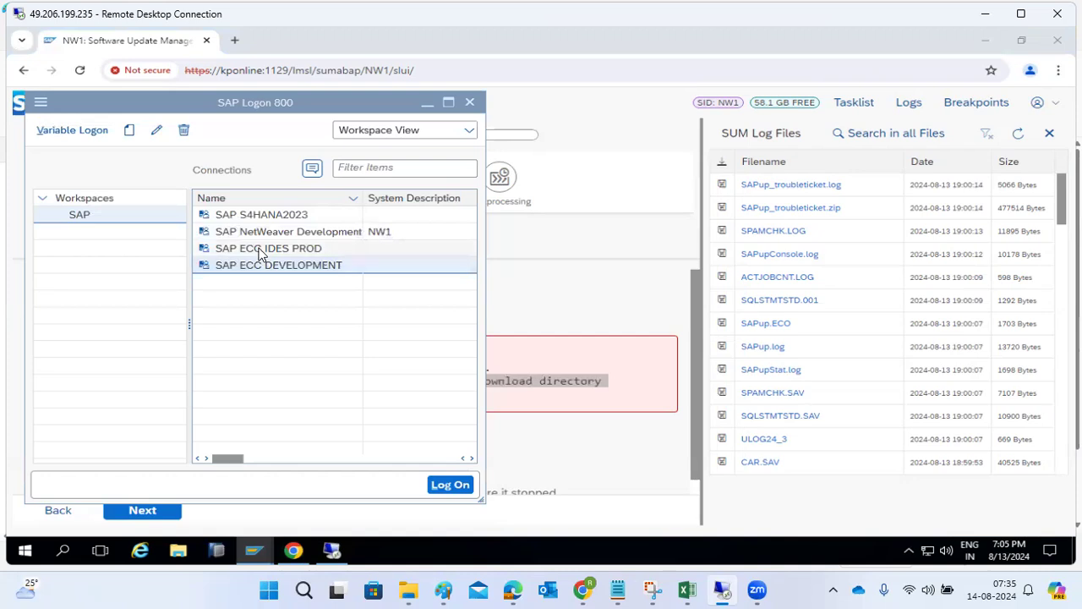
pyautogui.doubleClick(260, 249)
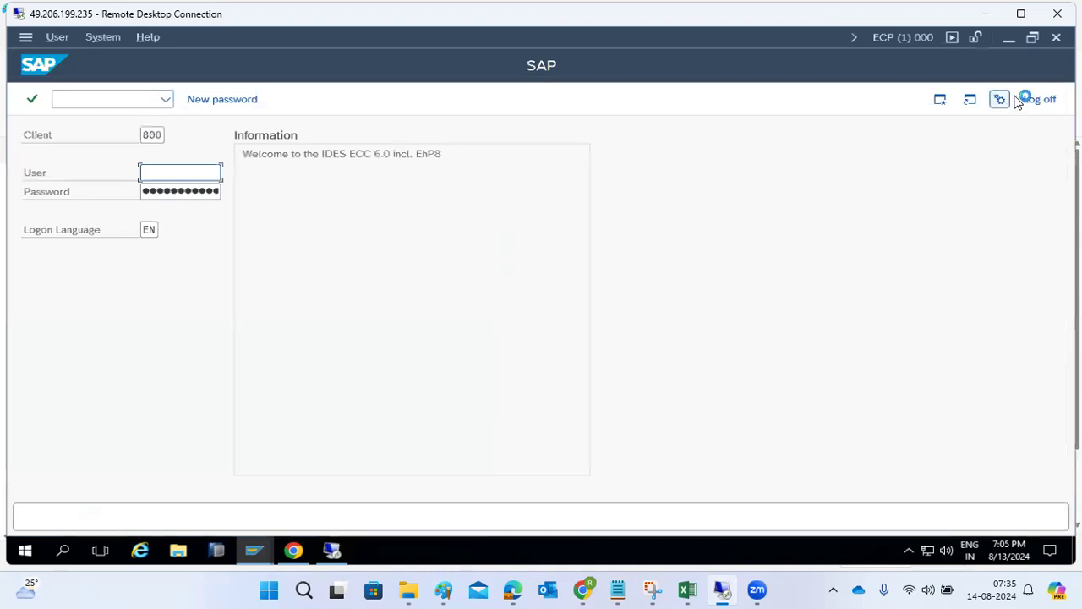
pyautogui.click(642, 355)
pyautogui.click(1033, 102)
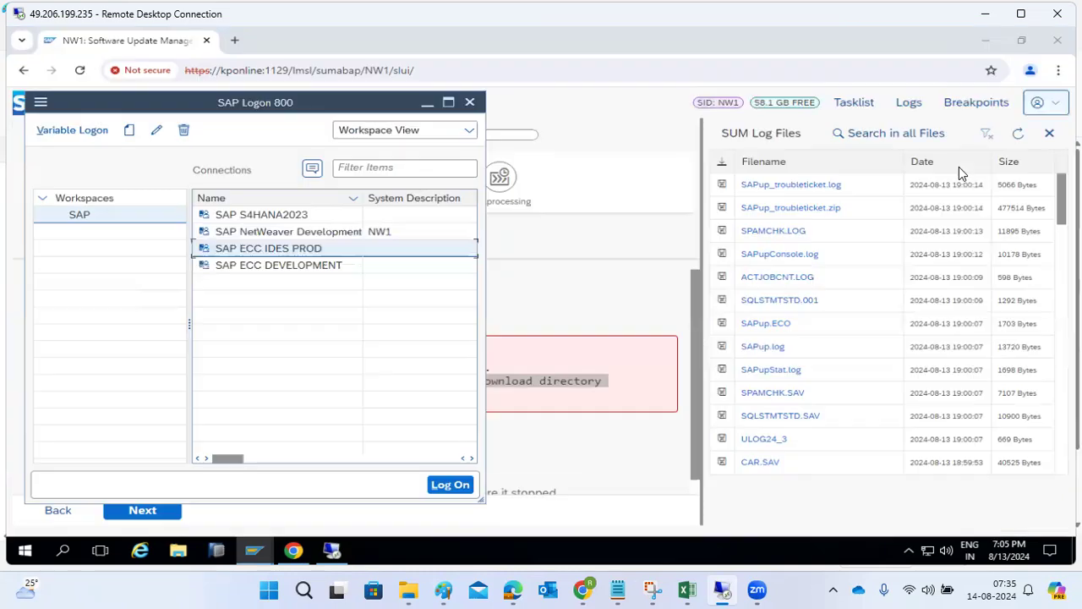
pyautogui.doubleClick(238, 251)
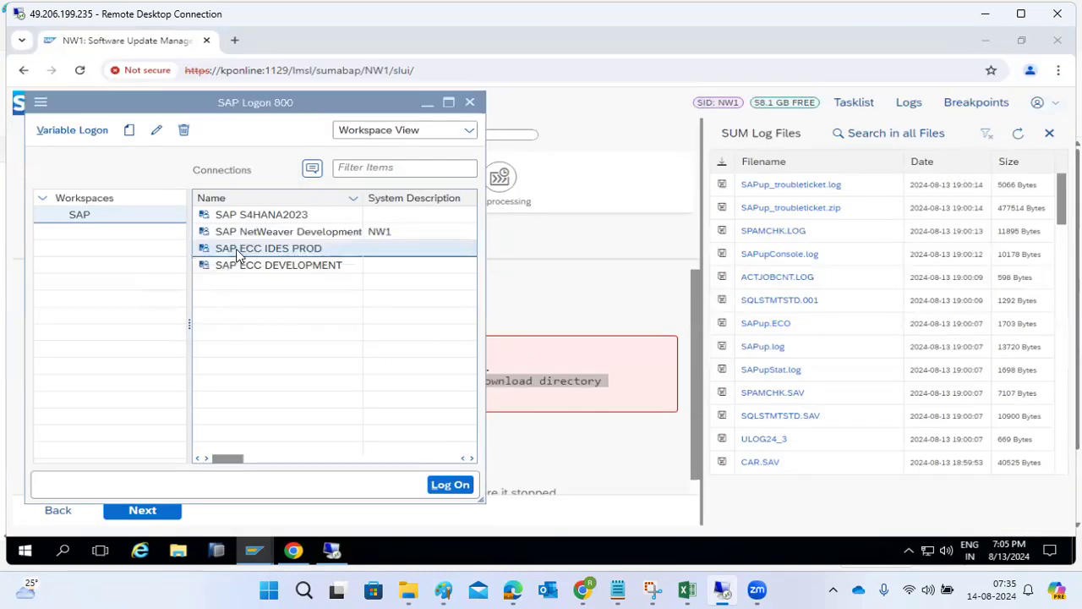
pyautogui.click(1039, 99)
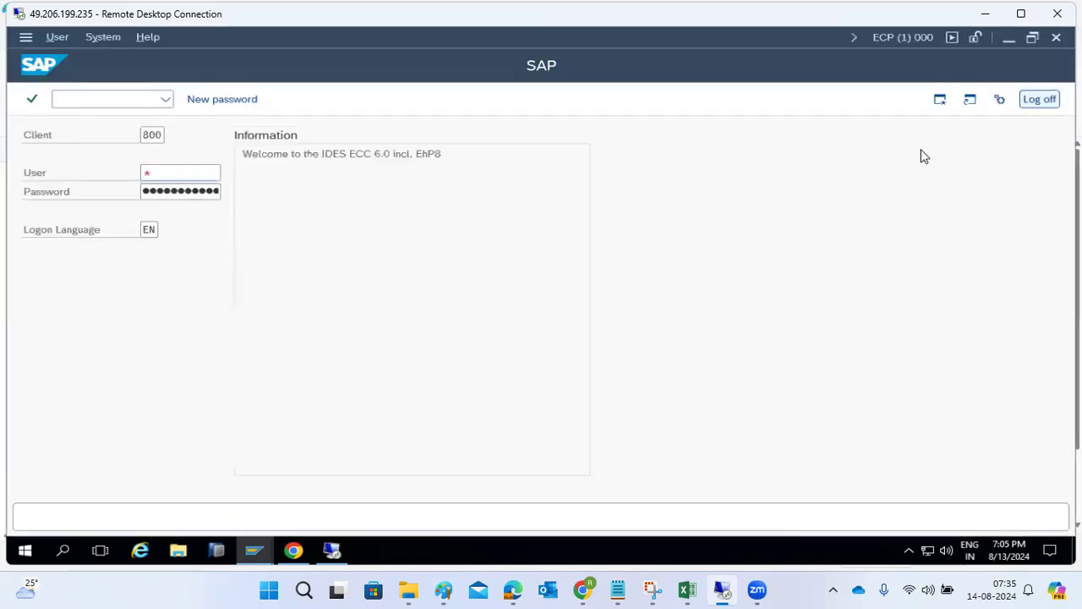
# Step: Check the SAP ECC DEVELOPMENT connection by opening and closing its logon screen, and return to the Support Package Manager
pyautogui.click(285, 267)
pyautogui.doubleClick(285, 267)
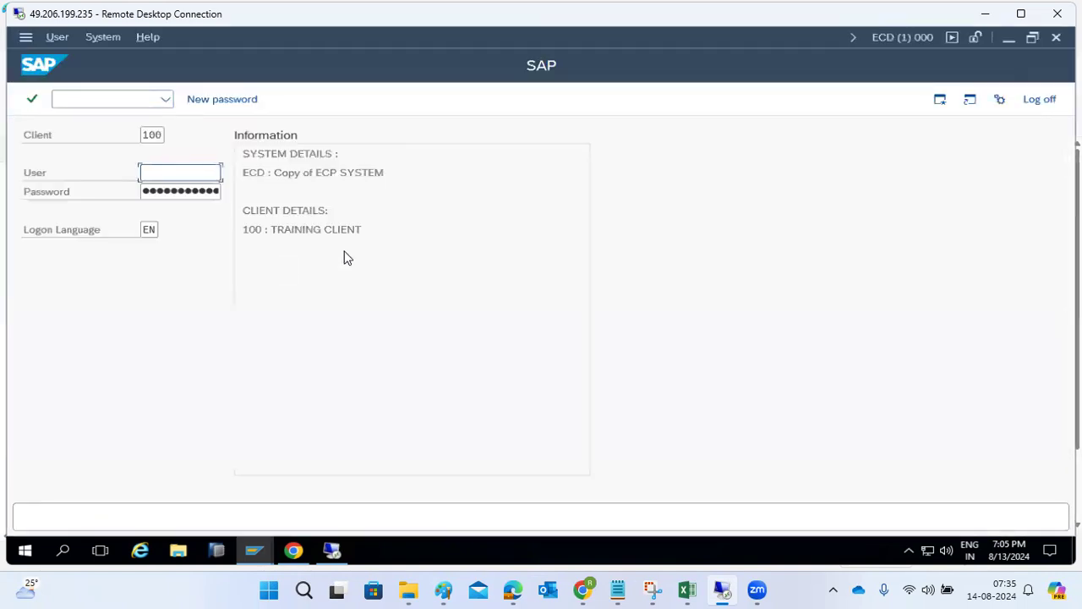
pyautogui.click(1040, 99)
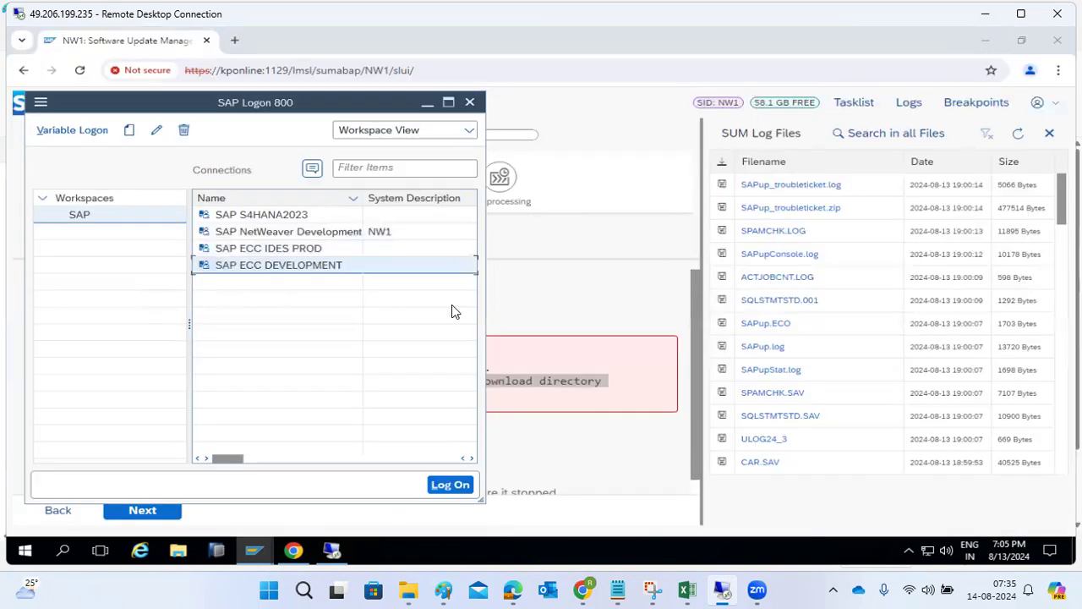
pyautogui.click(553, 266)
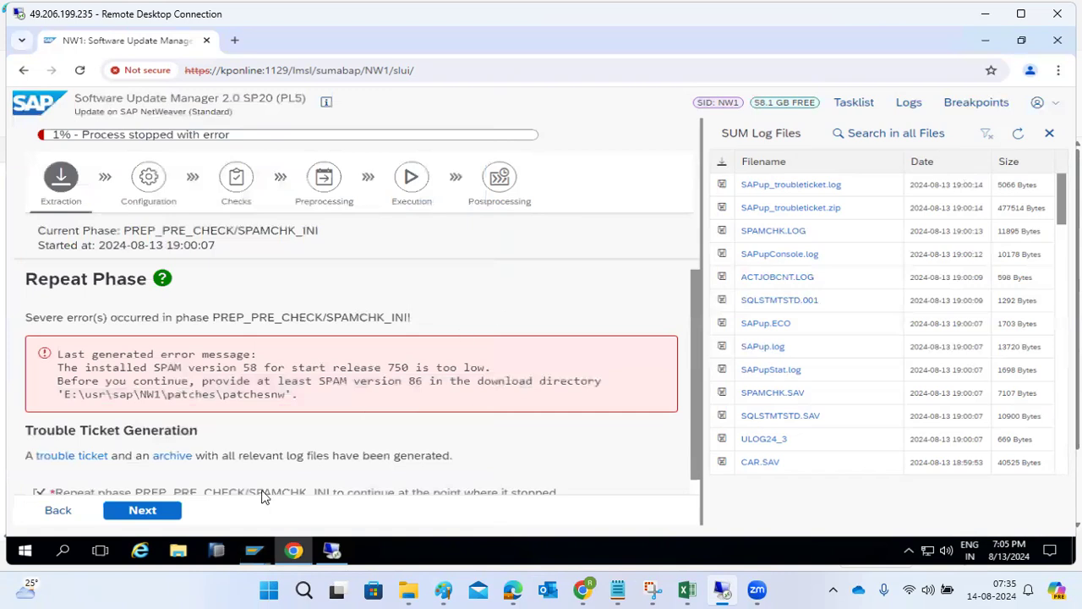
pyautogui.moveTo(254, 549)
pyautogui.click(261, 525)
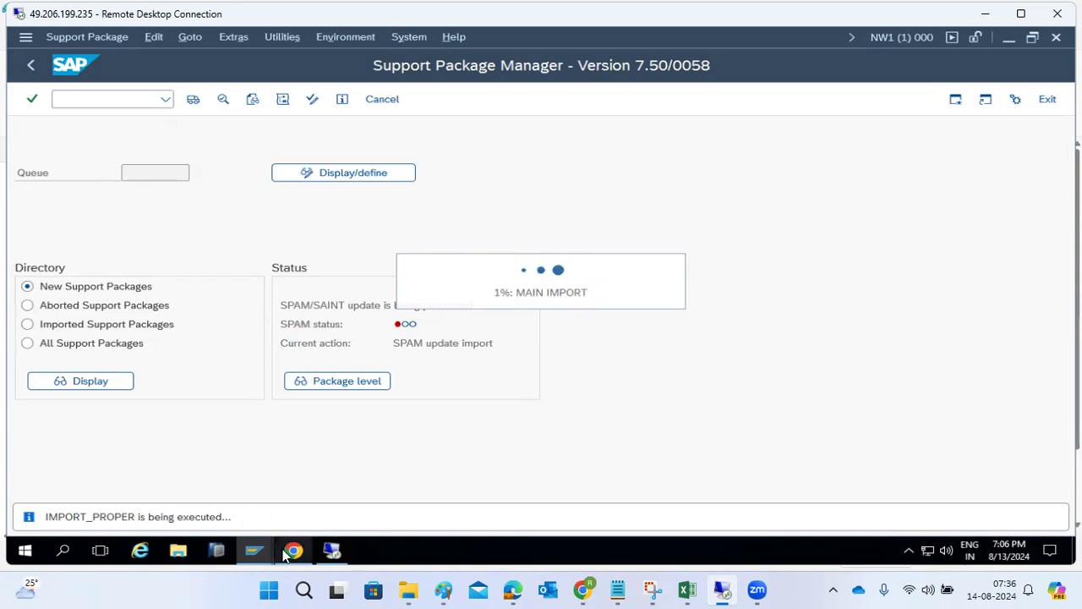
# Step: Log on to SAP ECC DEVELOPMENT in client 100 as user basis with the account password
pyautogui.moveTo(271, 551)
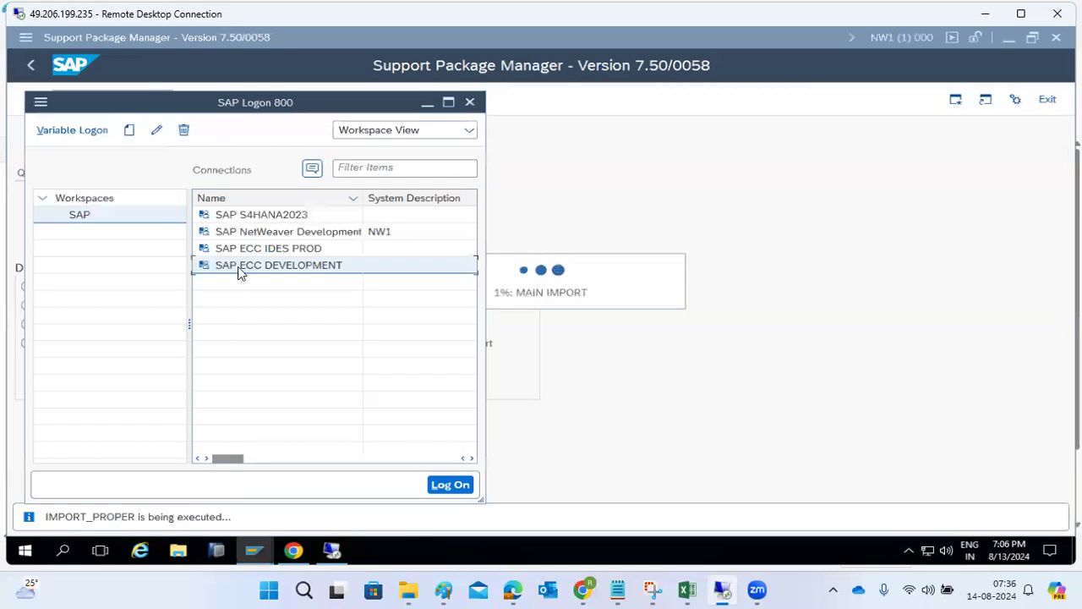
pyautogui.doubleClick(247, 271)
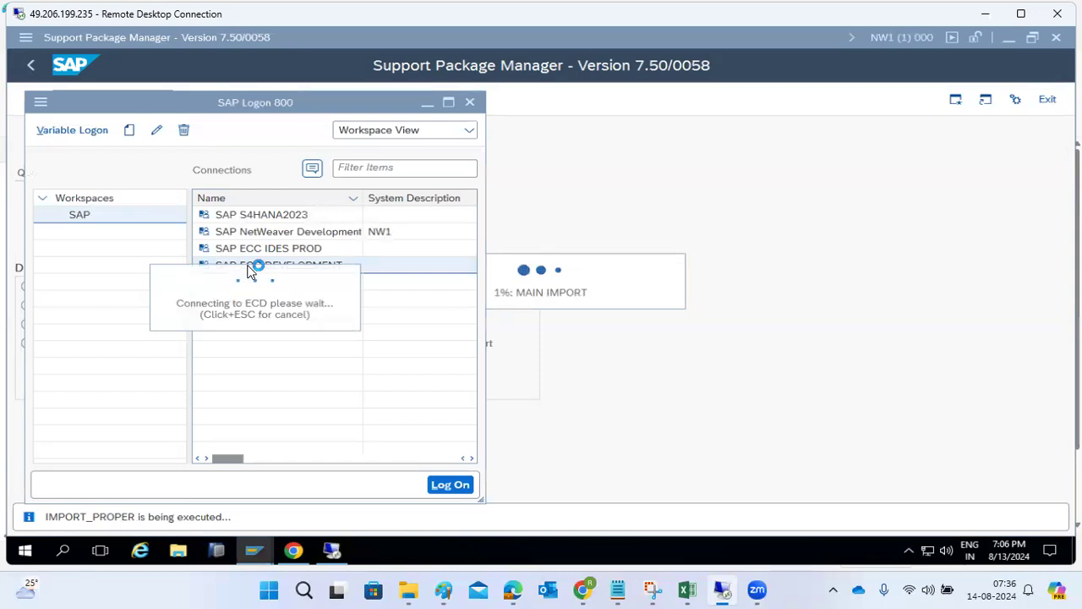
pyautogui.write('basis')
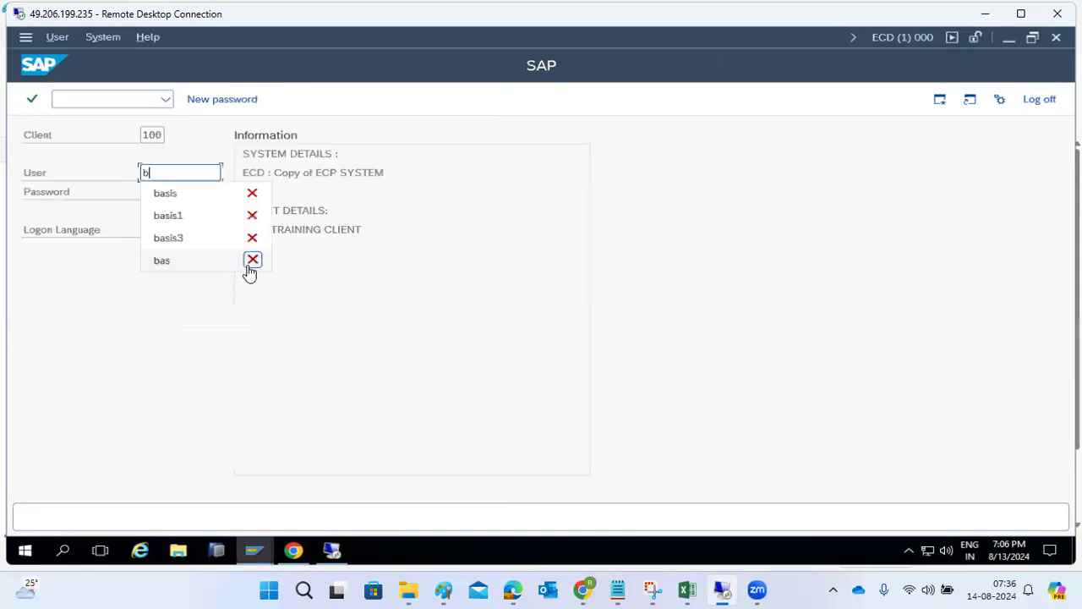
pyautogui.press('Tab')
pyautogui.write('******')
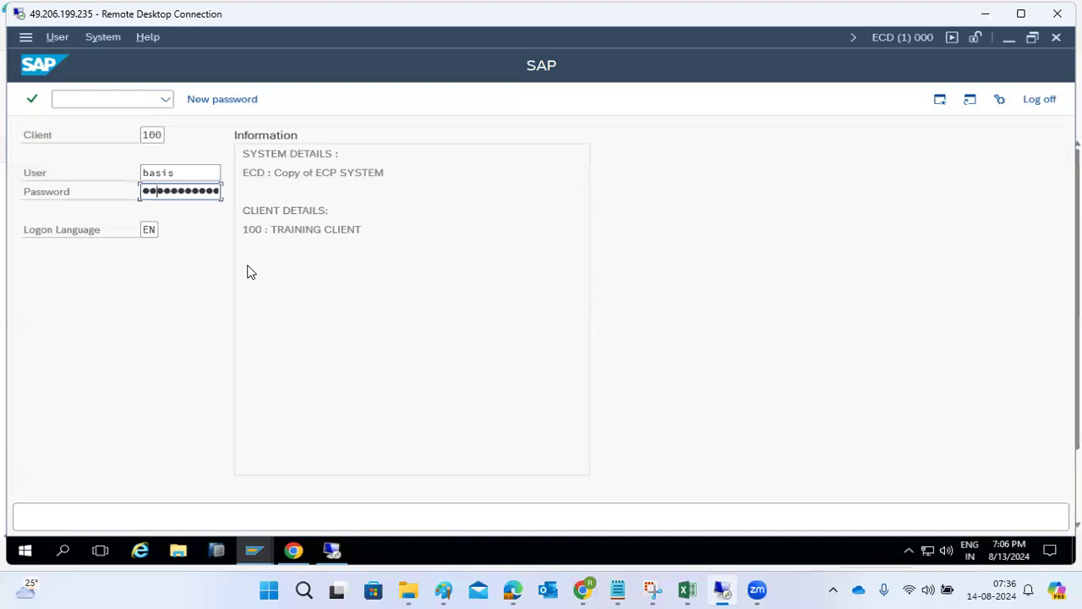
pyautogui.write('**')
pyautogui.press('Return')
# Step: List the system-wide user sessions of ECD with transaction al08, leave the list and close the ECD session
pyautogui.write('sm04')
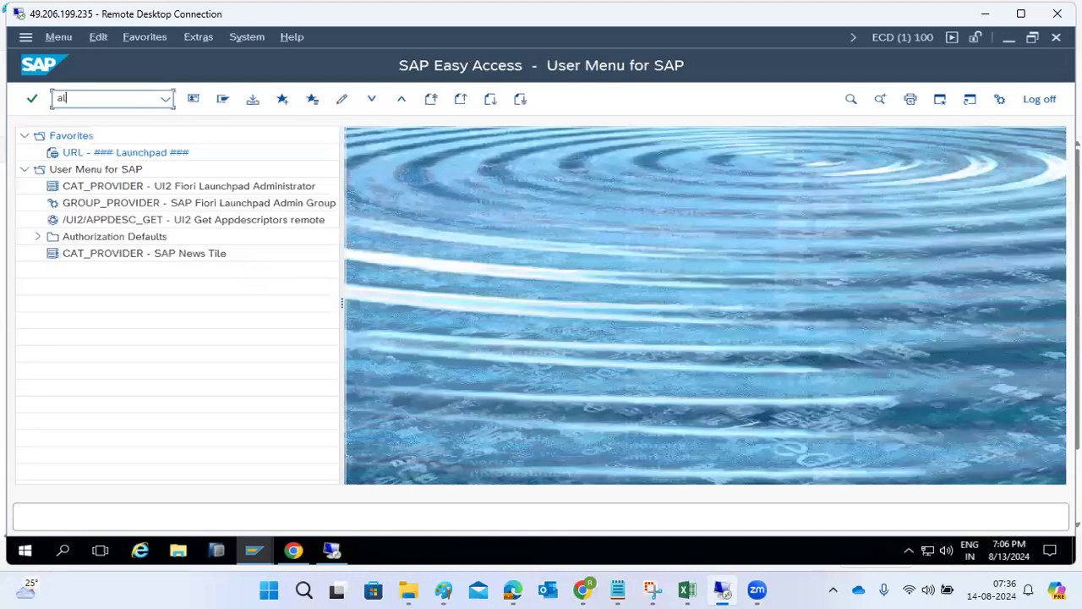
pyautogui.press('Return')
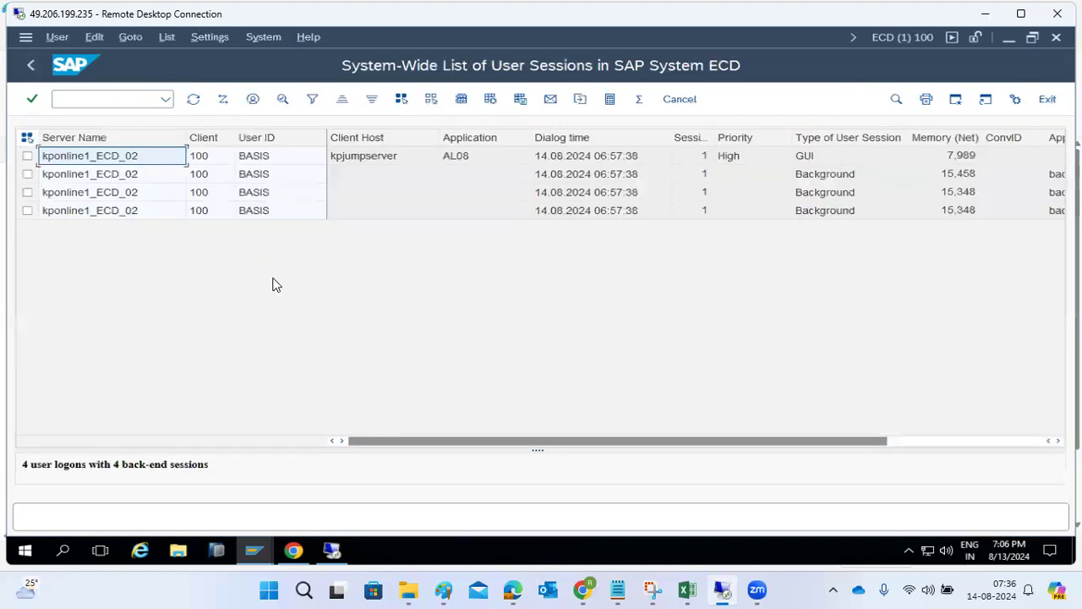
pyautogui.click(31, 66)
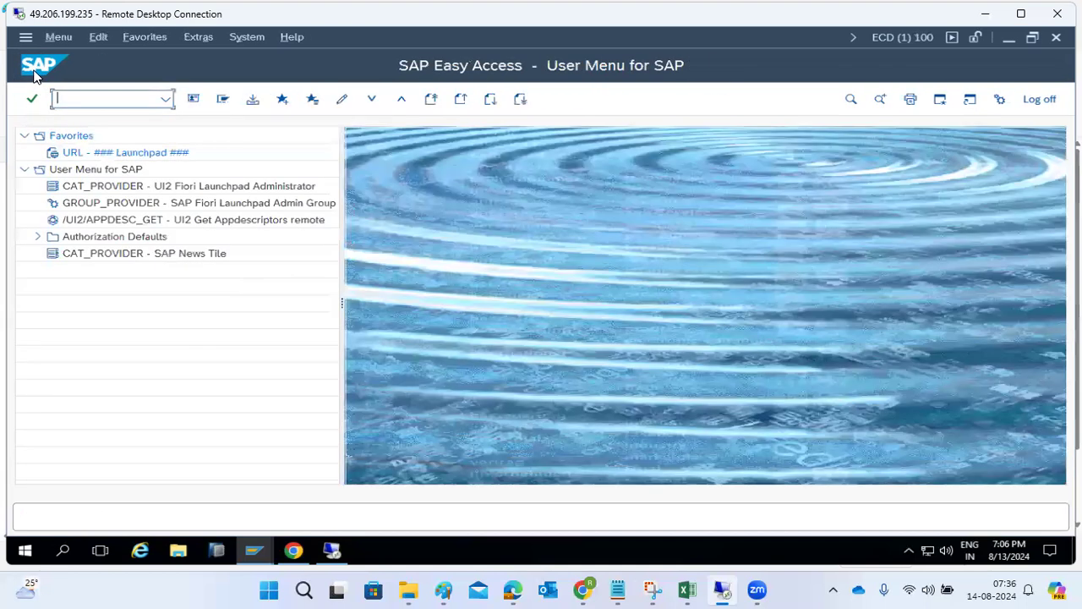
pyautogui.write('spam')
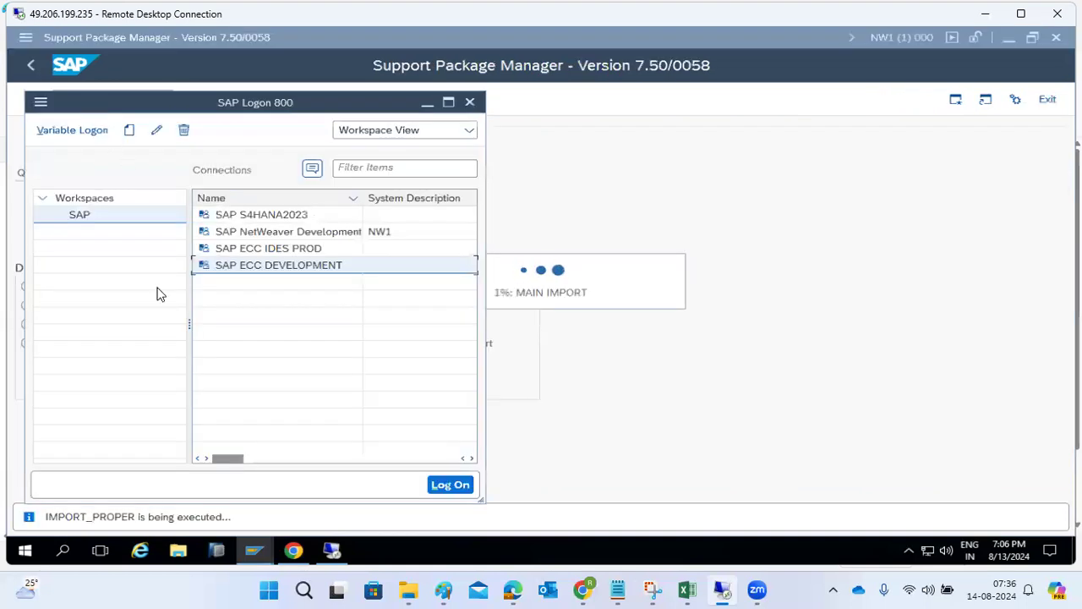
# Step: Log on to SAP ECC IDES PROD as basis with the account password and list its system-wide user sessions with transaction al08
pyautogui.click(250, 250)
pyautogui.doubleClick(249, 254)
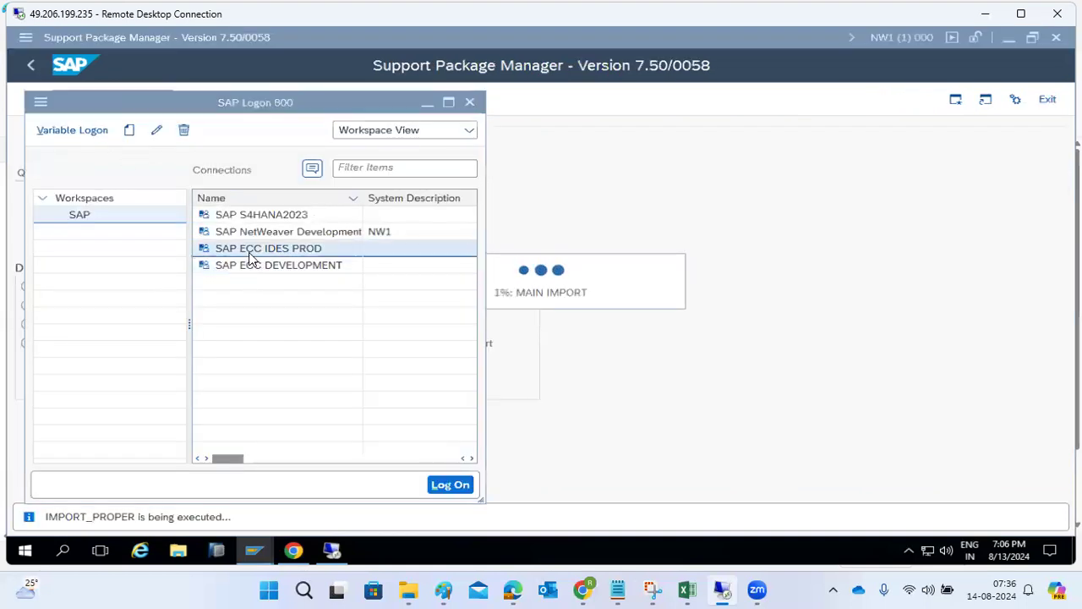
pyautogui.write('basis')
pyautogui.press('Tab')
pyautogui.write('*******')
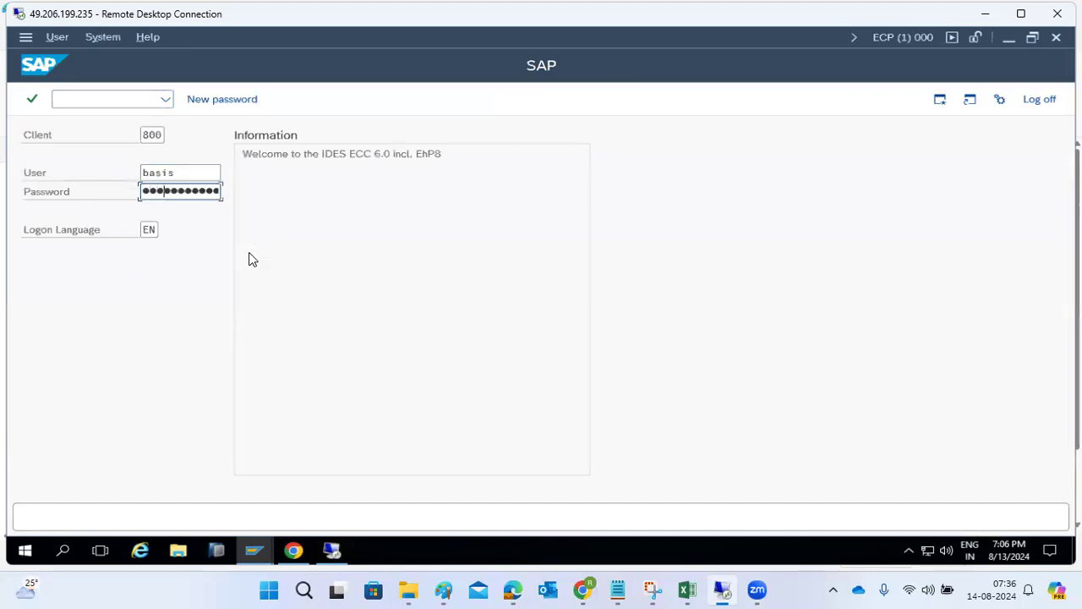
pyautogui.write('***')
pyautogui.press('Return')
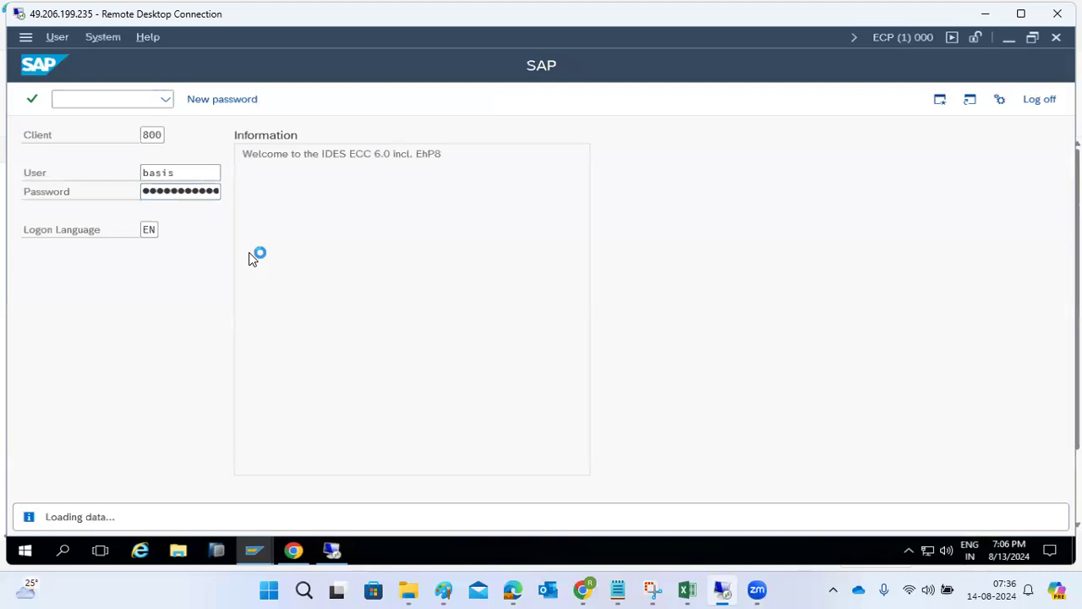
pyautogui.write('al08')
pyautogui.press('Return')
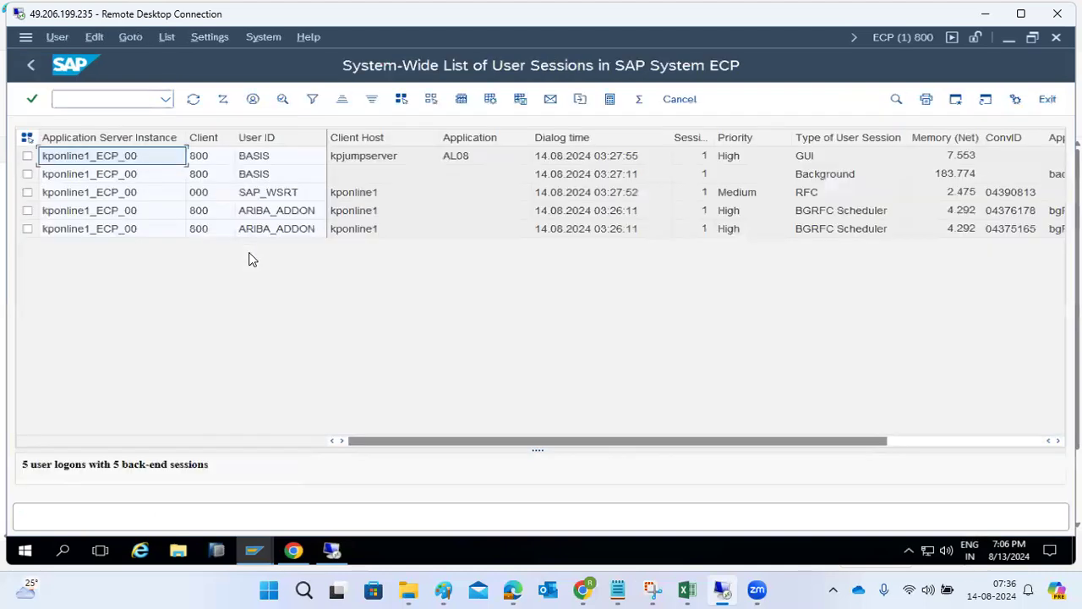
# Step: Close the ECP session with /nex, and check the SAP NetWeaver Development connection by opening and closing its logon screen
pyautogui.click(277, 211)
pyautogui.click(279, 233)
pyautogui.click(88, 106)
pyautogui.write('/')
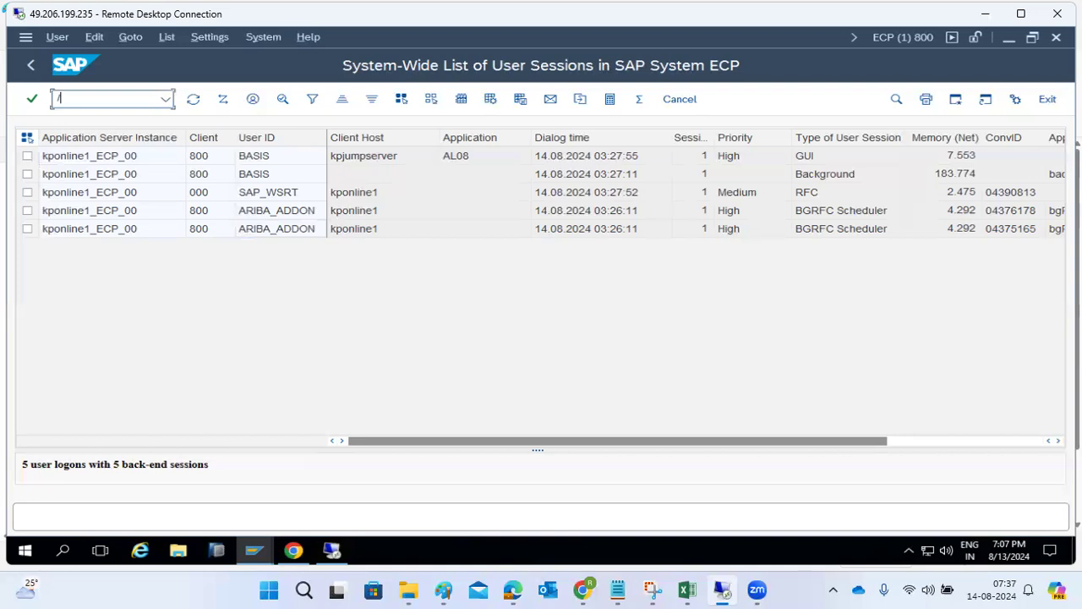
pyautogui.write('nex')
pyautogui.press('Return')
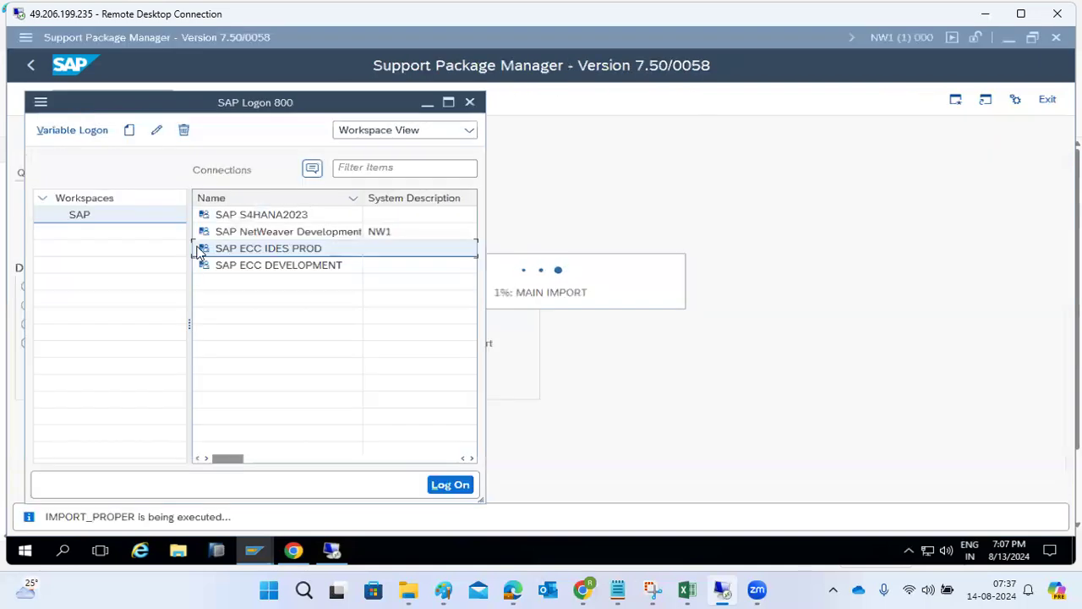
pyautogui.click(254, 231)
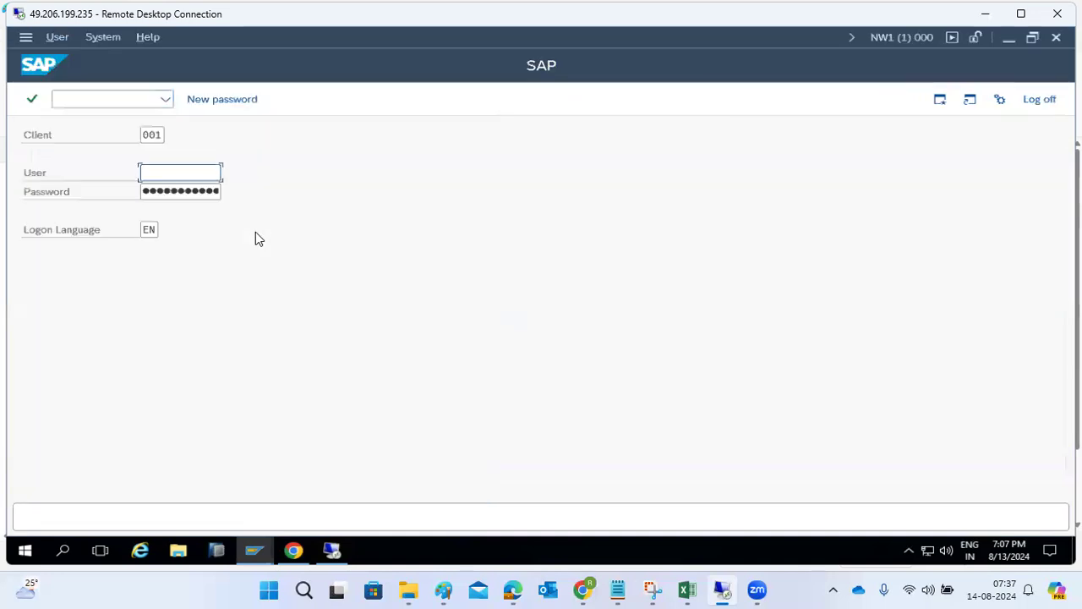
pyautogui.click(1040, 100)
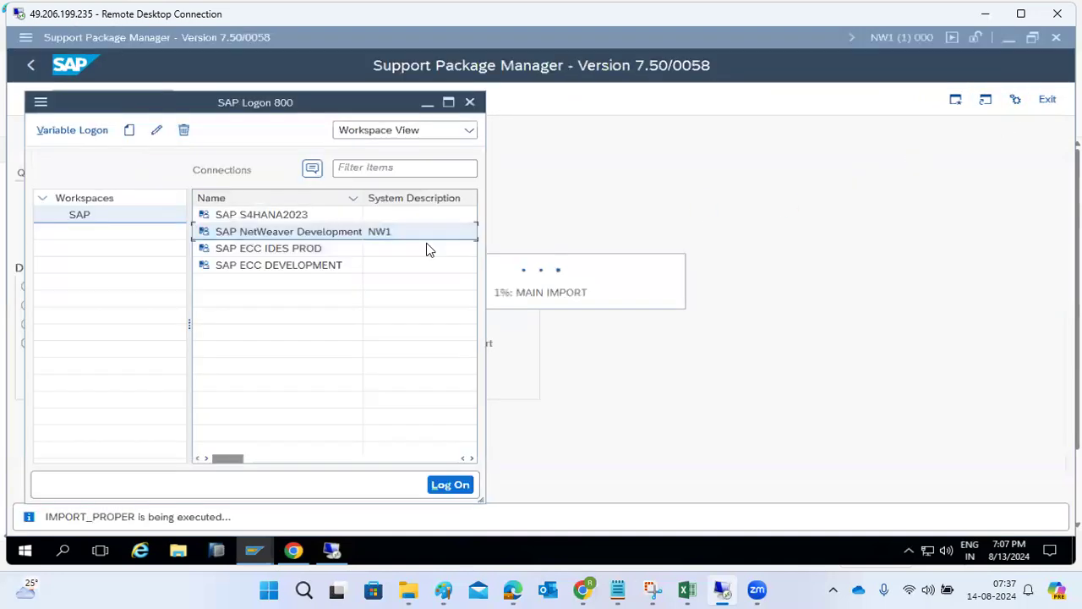
# Step: Log on to SAP S4HANA2023 in client 100 as basis with the account password and start transaction st22
pyautogui.click(269, 218)
pyautogui.doubleClick(267, 218)
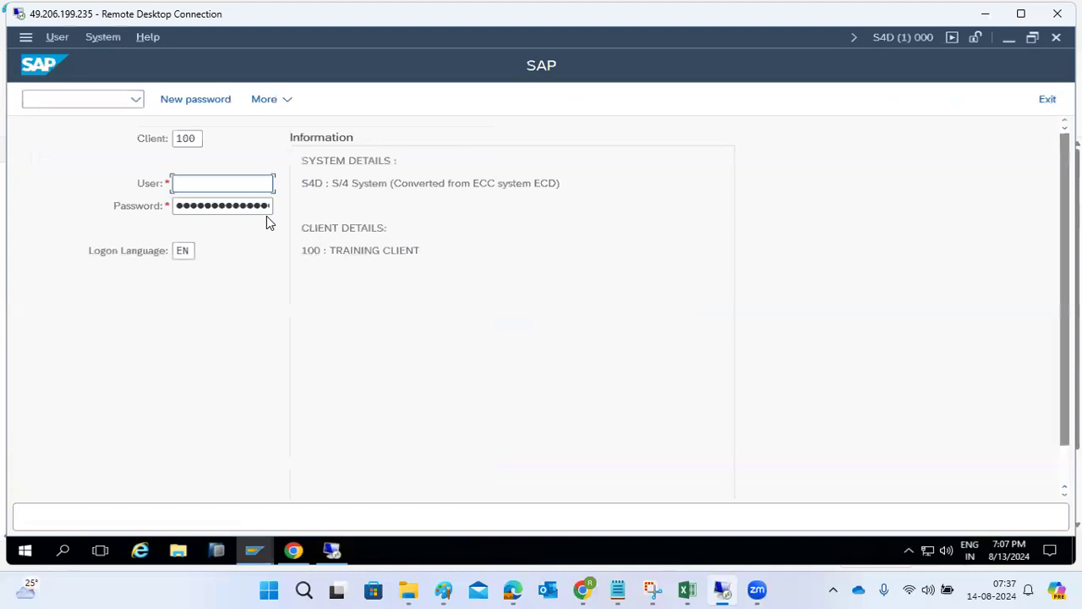
pyautogui.write('basis')
pyautogui.press('Tab')
pyautogui.write('**********')
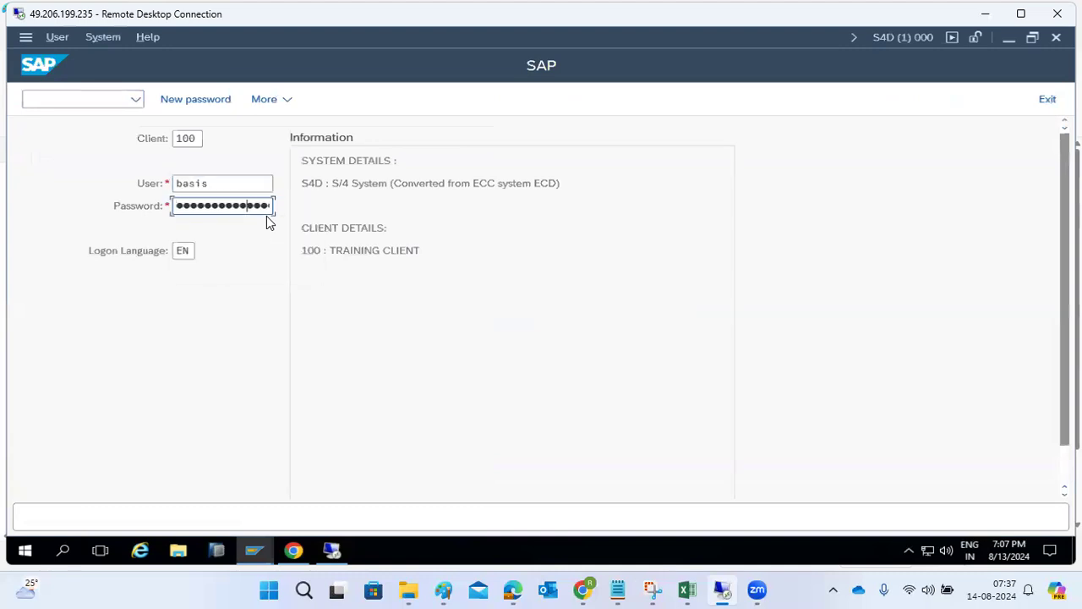
pyautogui.press('Return')
pyautogui.write('st22')
pyautogui.press('Return')
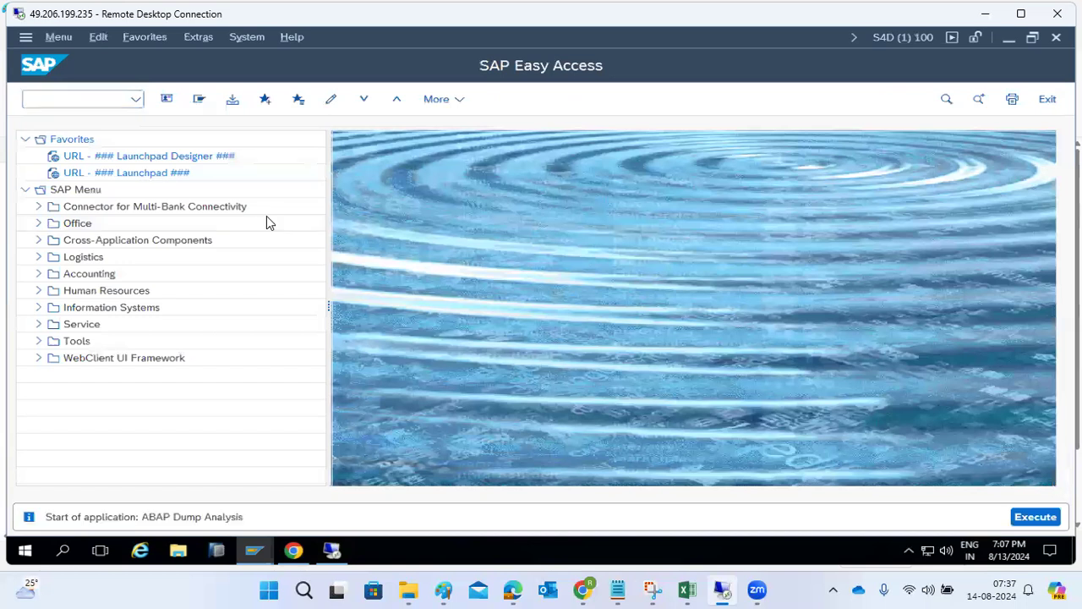
# Step: Log off from the S4D system and return to the Support Package Manager of NW1
pyautogui.click(551, 521)
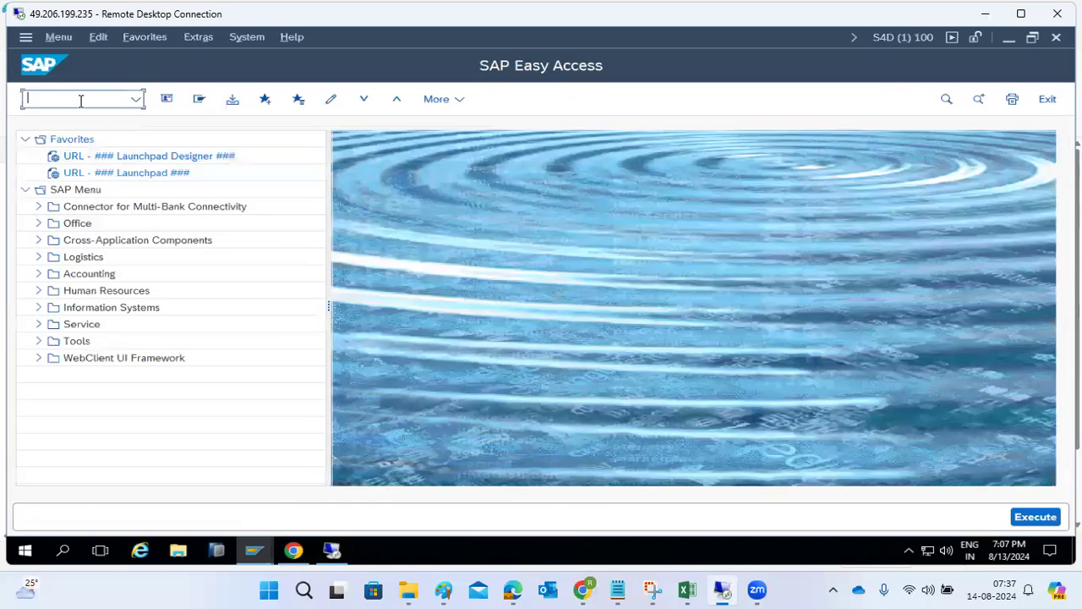
pyautogui.click(258, 39)
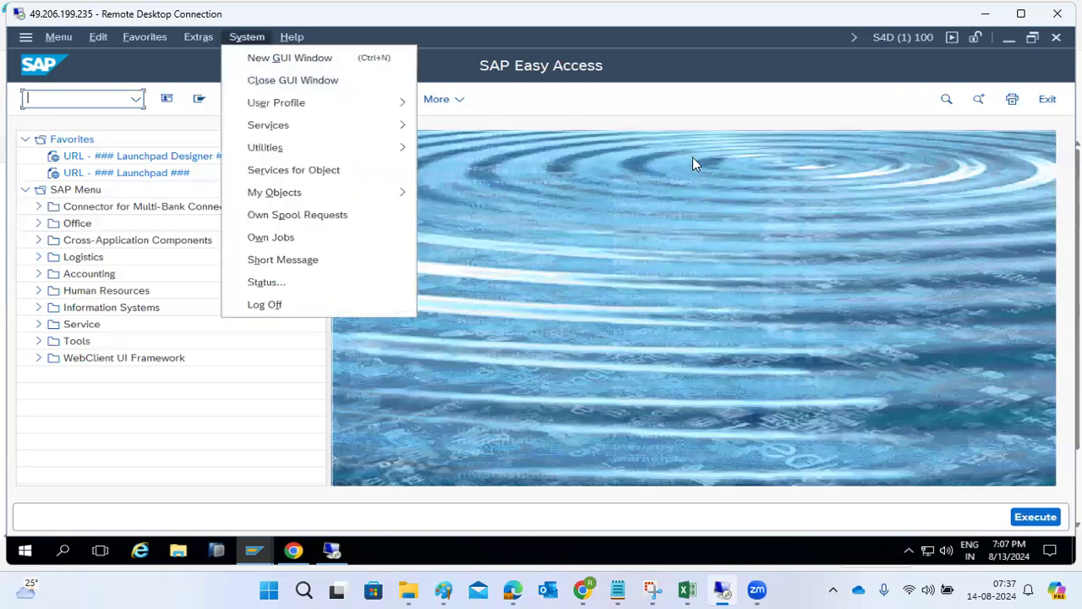
pyautogui.click(1047, 99)
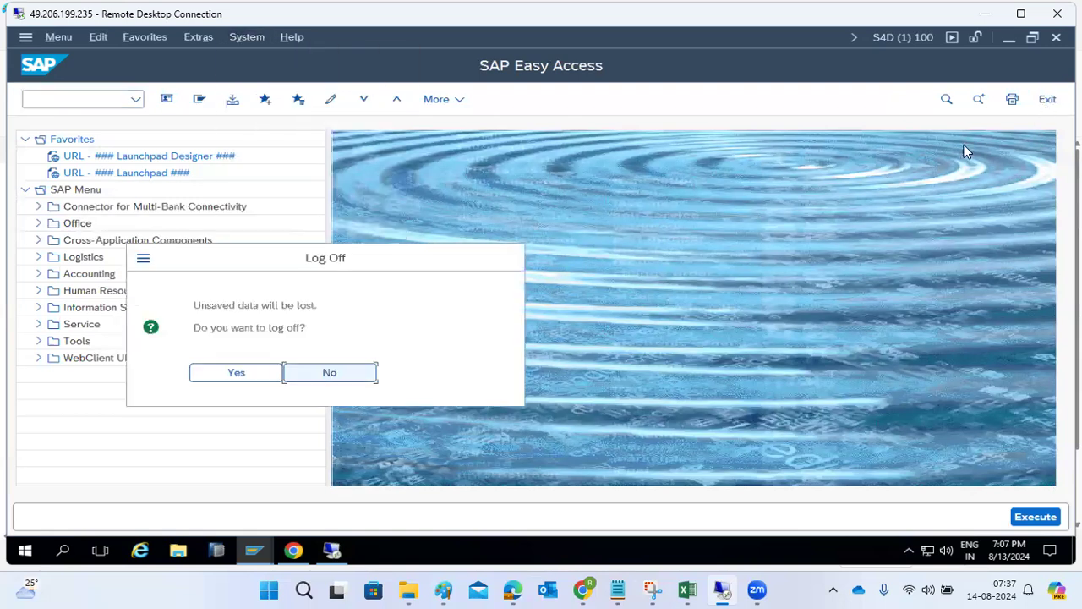
pyautogui.click(234, 374)
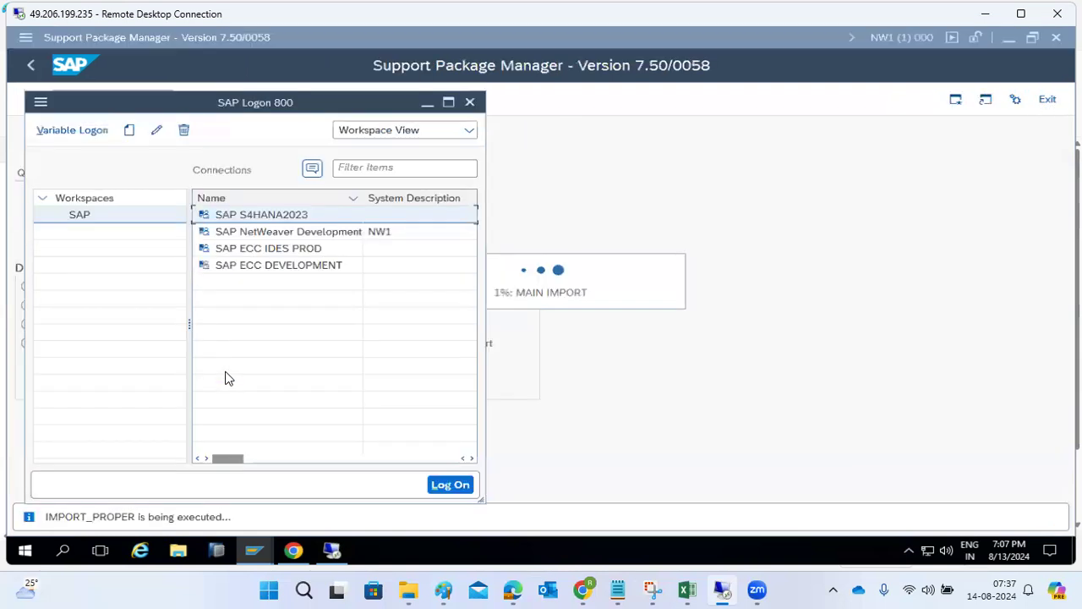
pyautogui.click(589, 398)
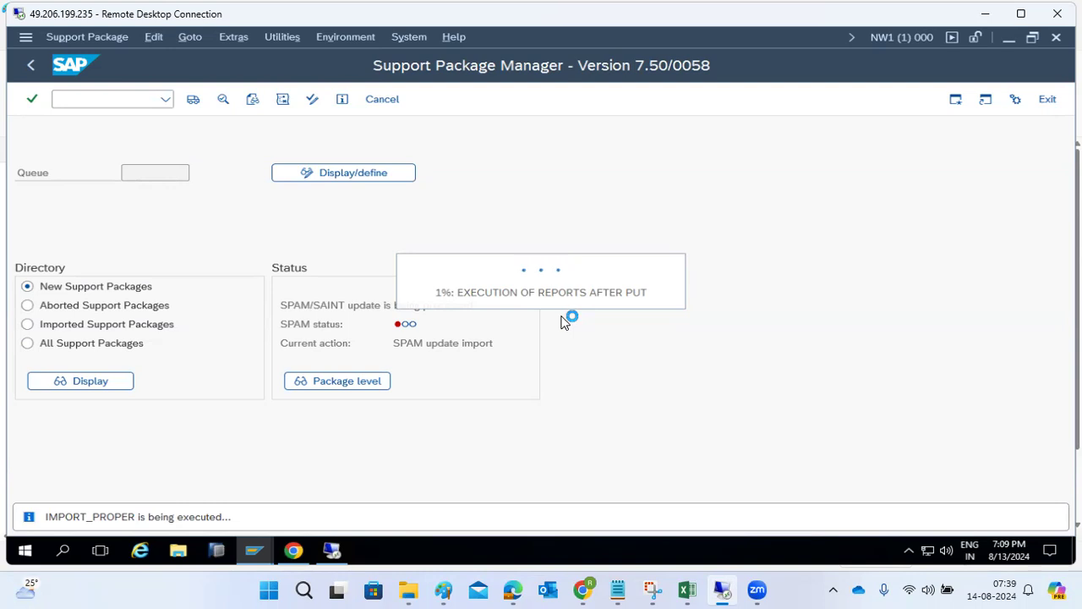
# Step: Open a new GUI window for the NW1 session and start transaction spam in it
pyautogui.click(254, 551)
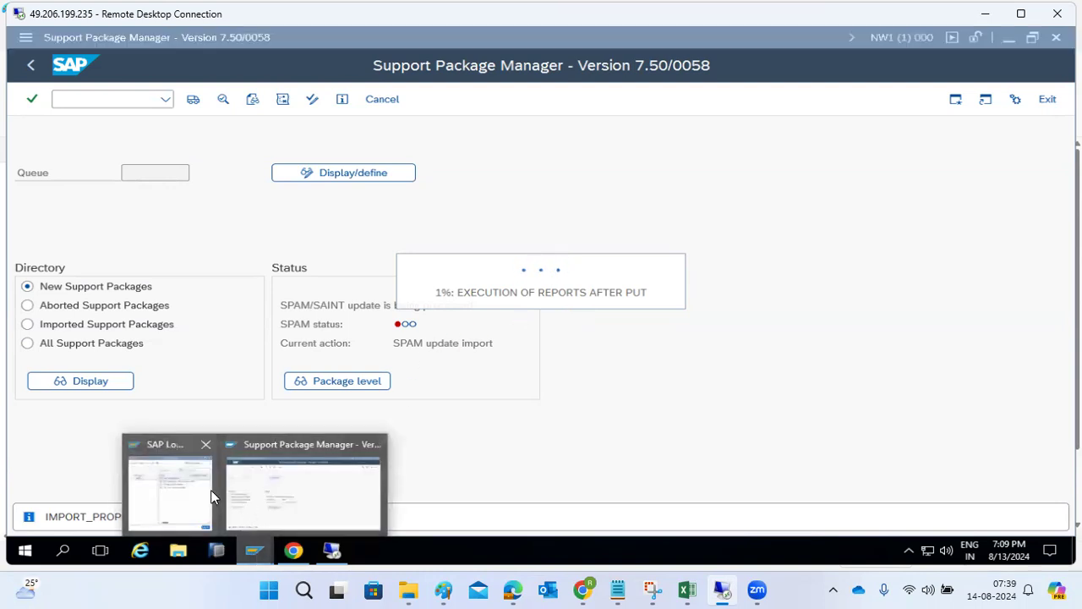
pyautogui.click(262, 499)
pyautogui.click(27, 37)
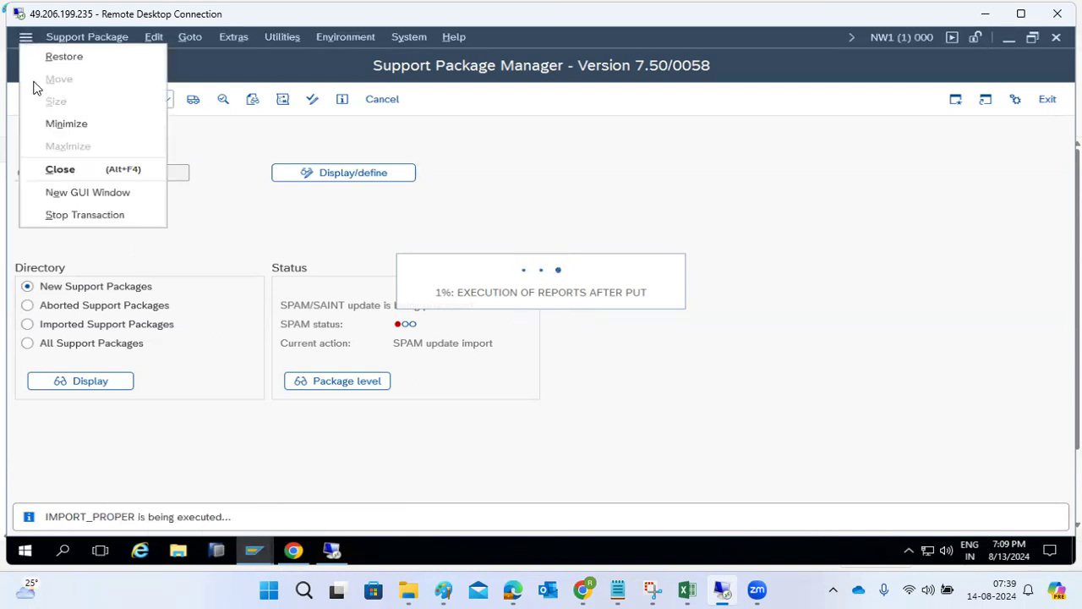
pyautogui.click(50, 194)
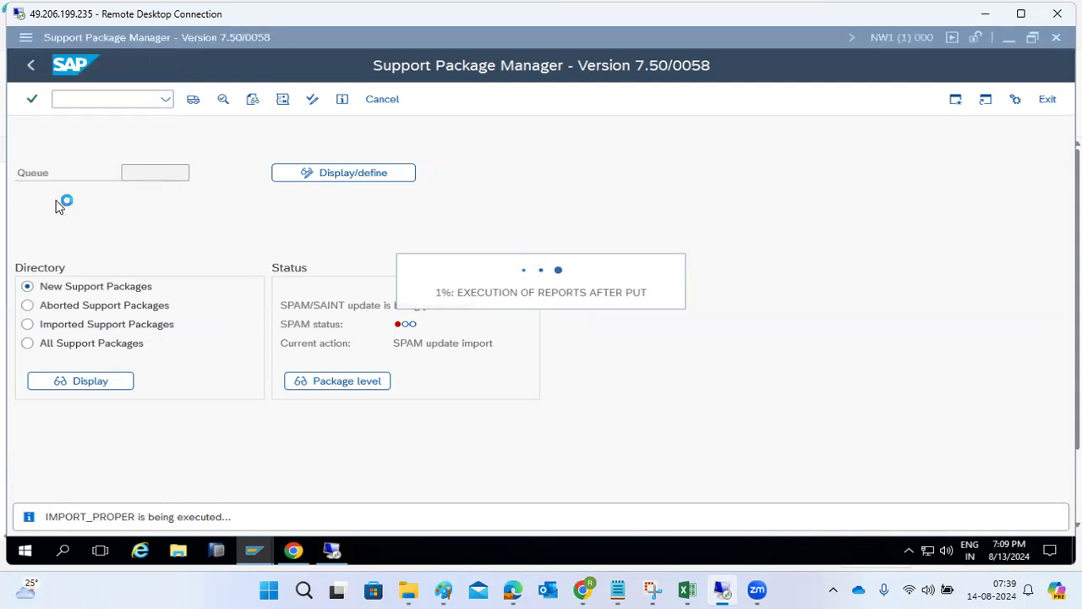
pyautogui.write('spam')
pyautogui.press('Return')
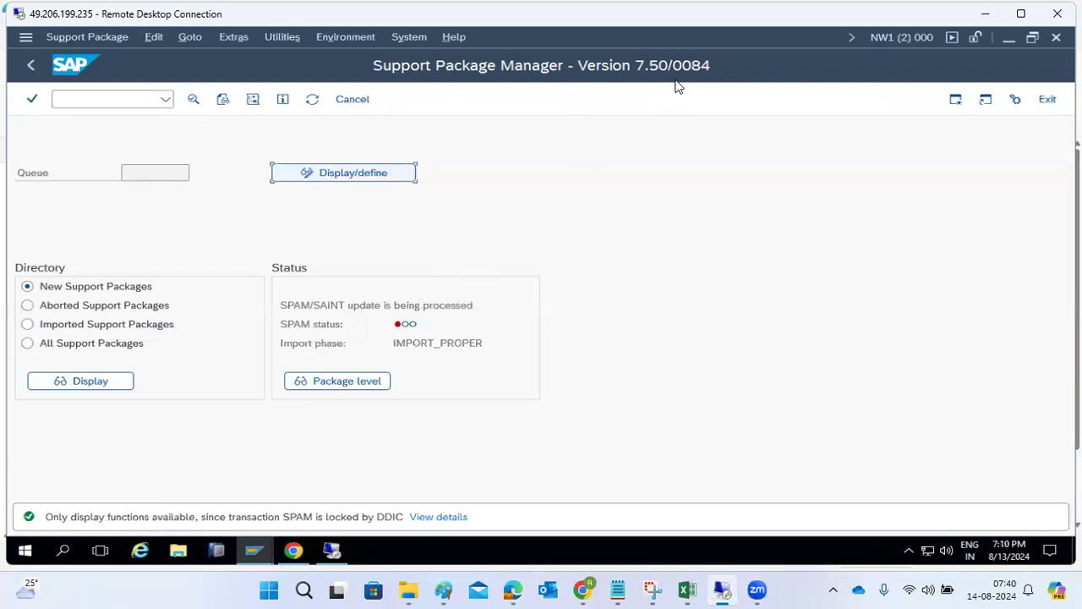
# Step: Refresh the status in the second Support Package Manager window and compare its import phase with the window running the import
pyautogui.click(312, 99)
pyautogui.moveTo(412, 343); pyautogui.dragTo(476, 343)
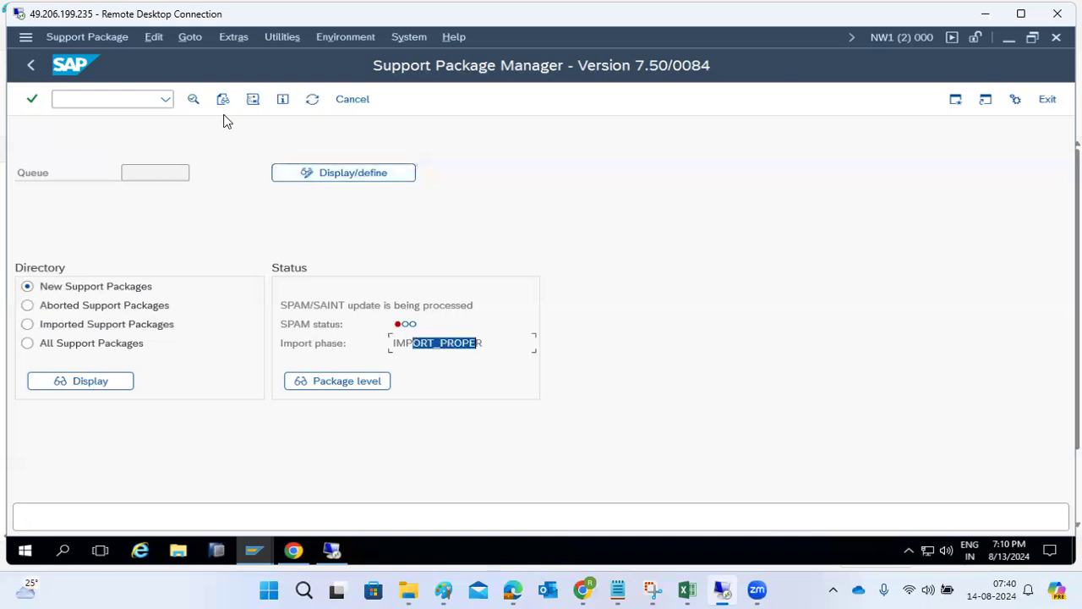
pyautogui.moveTo(263, 553)
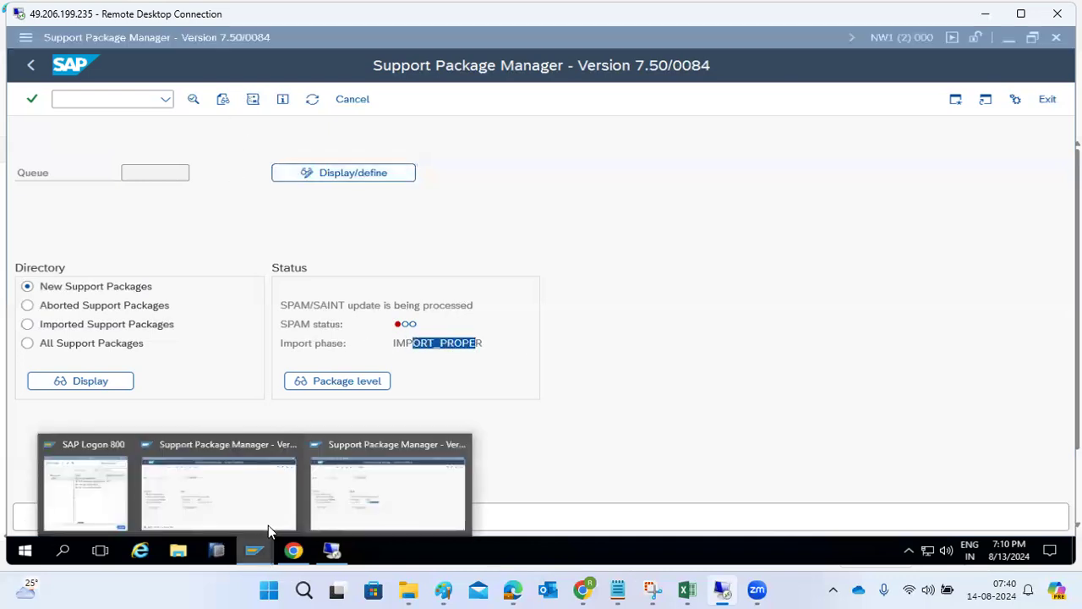
pyautogui.click(252, 494)
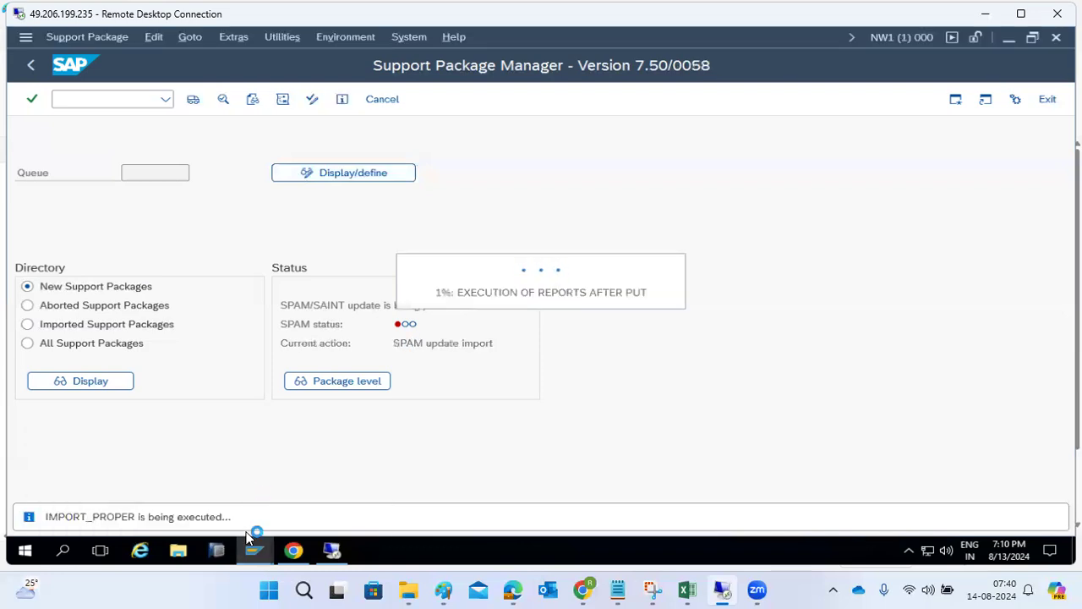
pyautogui.moveTo(255, 547)
pyautogui.click(364, 476)
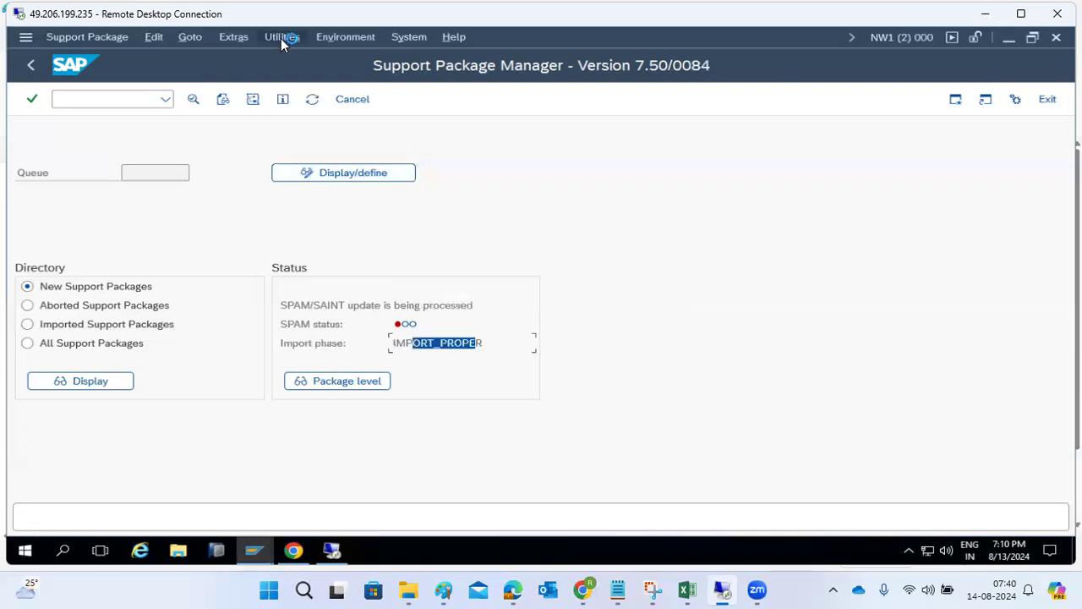
# Step: View the Import Queue settings of SPAM in the second NW1 session and close them without changes
pyautogui.click(281, 38)
pyautogui.moveTo(228, 38)
pyautogui.click(245, 60)
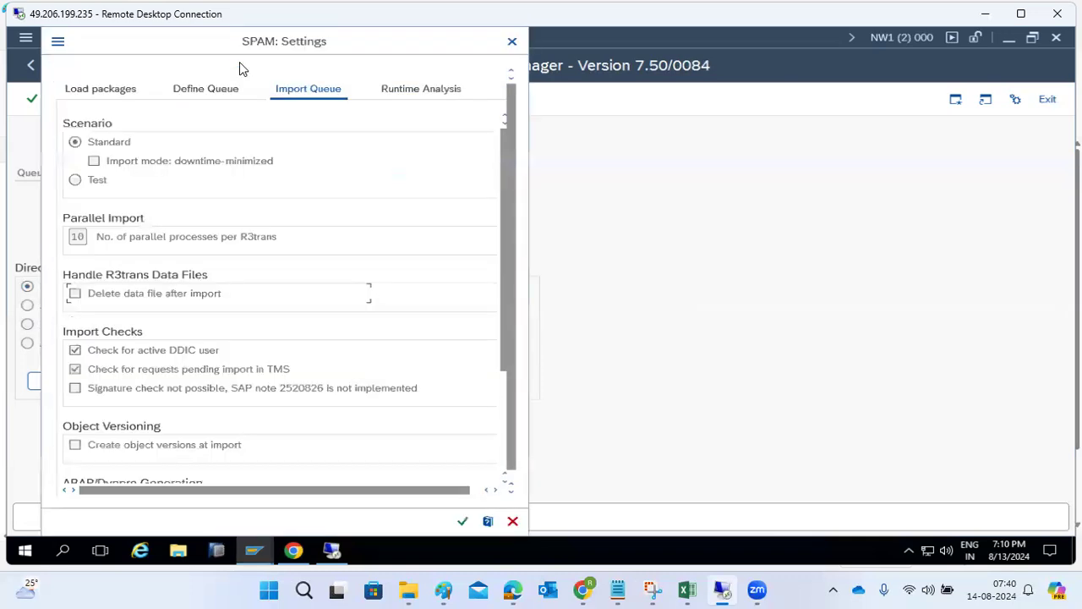
pyautogui.click(511, 41)
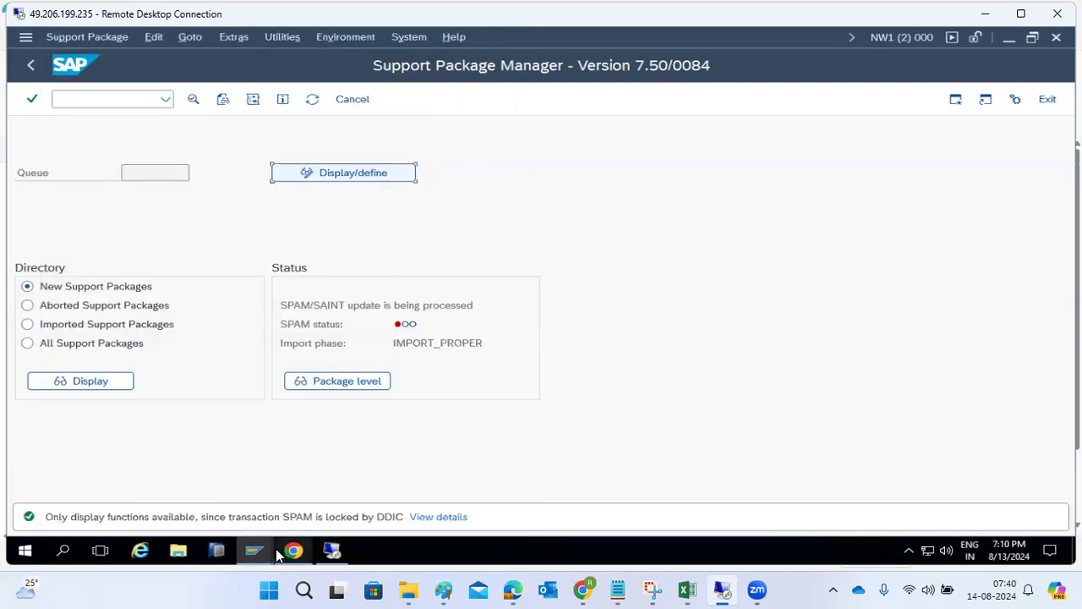
# Step: Check the progress in the window running the import, and refresh the import status repeatedly in the second Support Package Manager window
pyautogui.moveTo(253, 551)
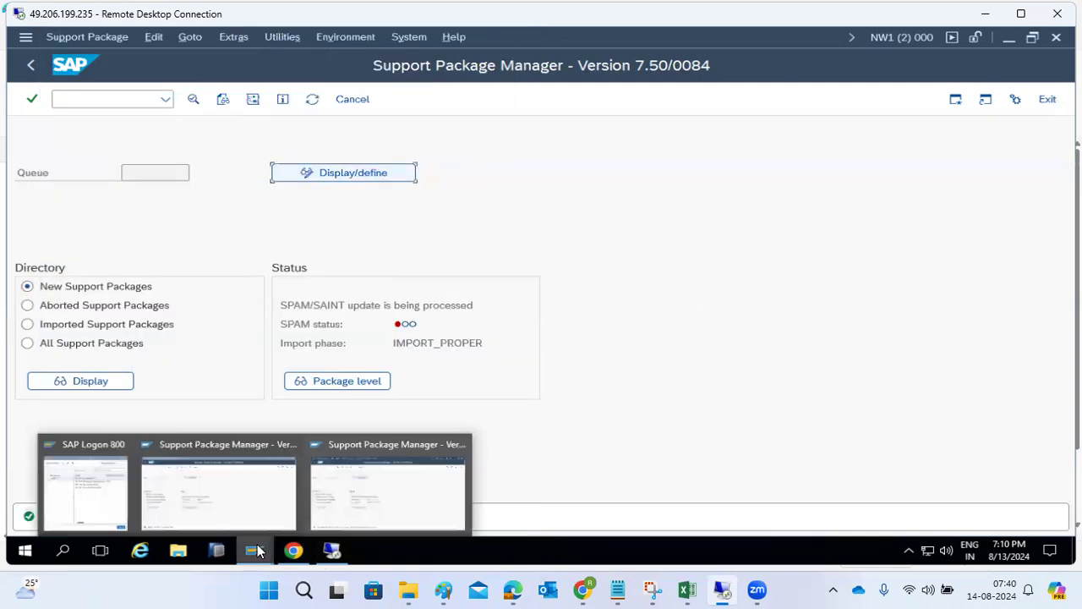
pyautogui.click(236, 474)
pyautogui.moveTo(253, 550)
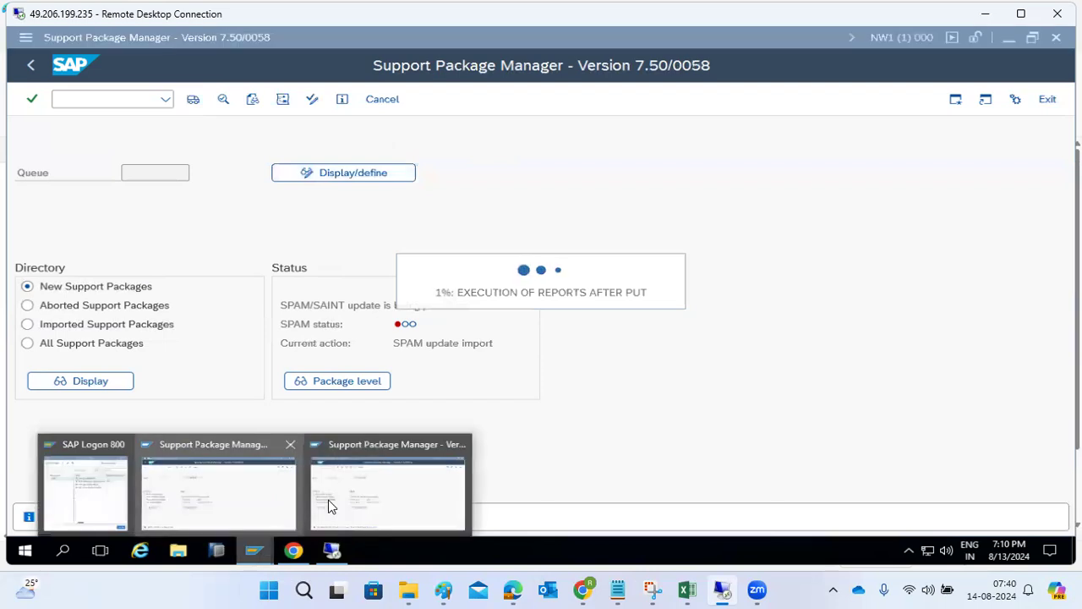
pyautogui.click(328, 500)
pyautogui.click(311, 100)
pyautogui.click(311, 99)
pyautogui.click(311, 100)
pyautogui.click(311, 99)
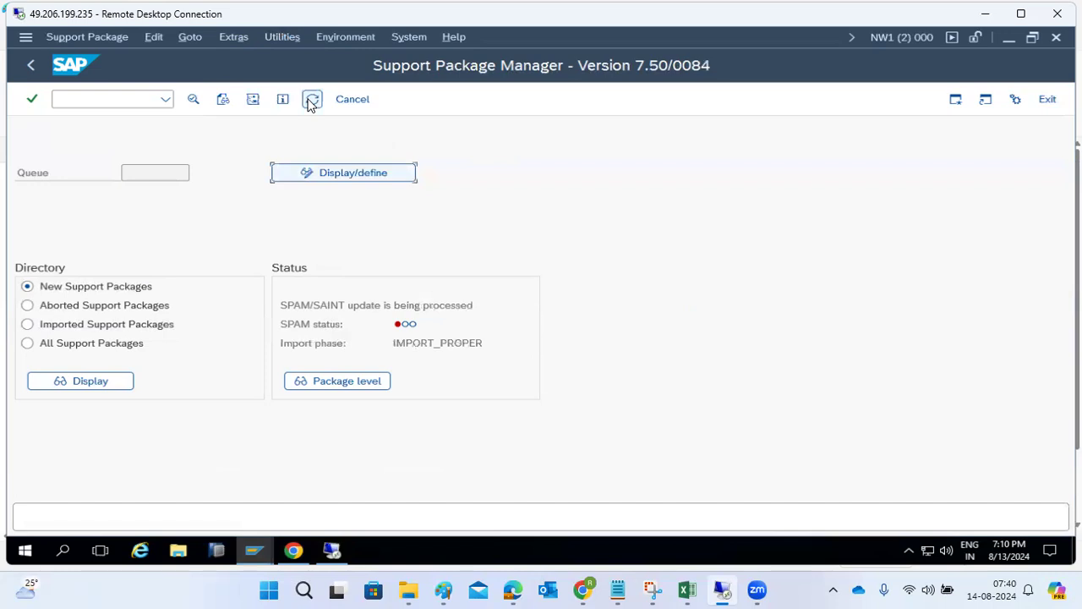
# Step: Switch to Software Update Manager, repeat the phase PREP_PRE_CHECK/SPAMCHK_INI and refresh the SUM log file list
pyautogui.click(293, 550)
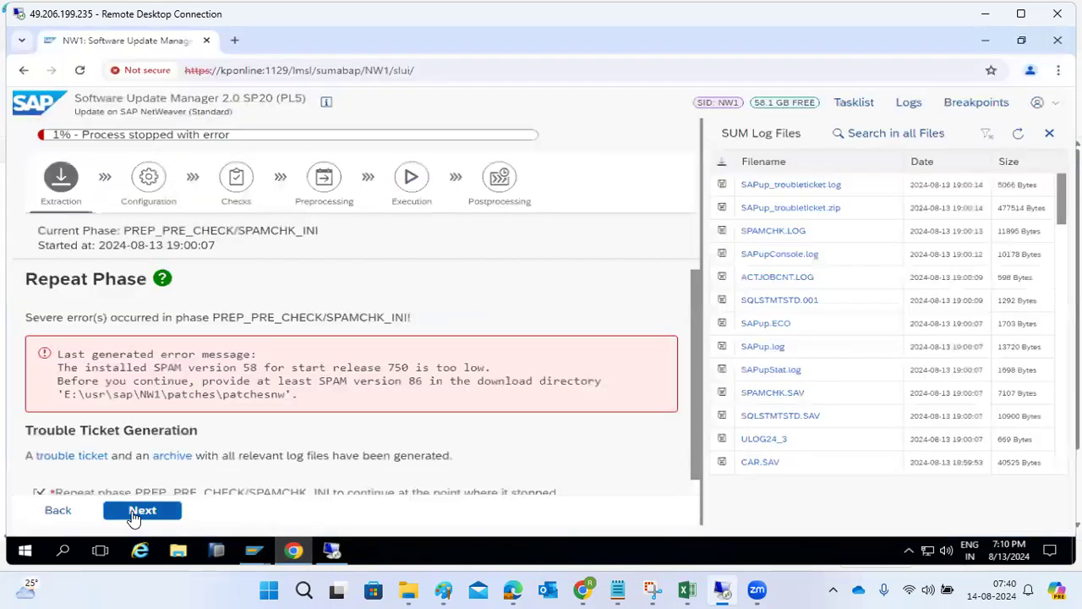
pyautogui.click(132, 511)
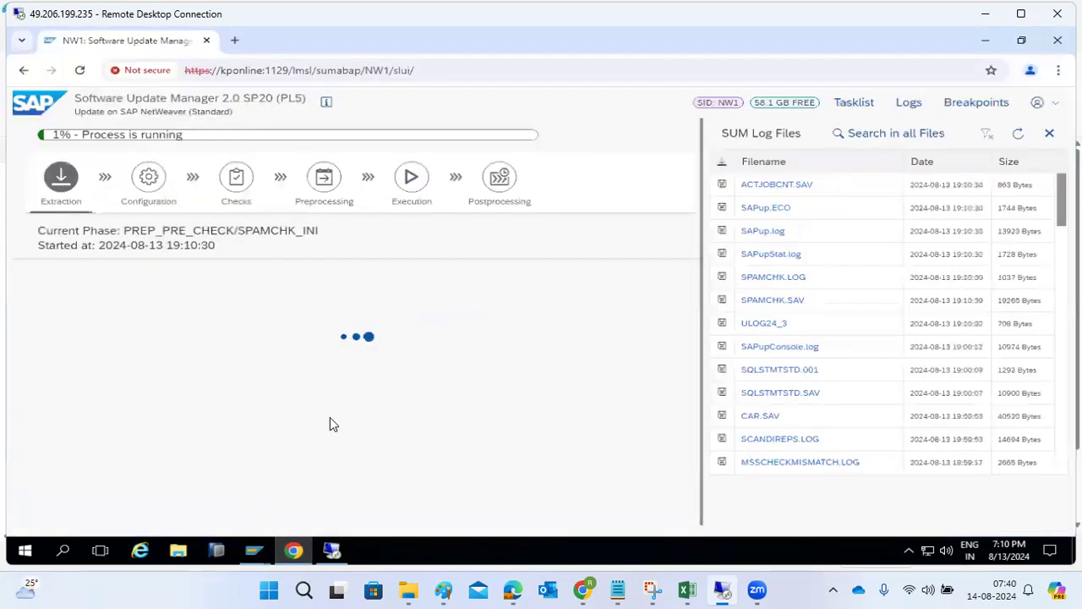
pyautogui.click(1015, 136)
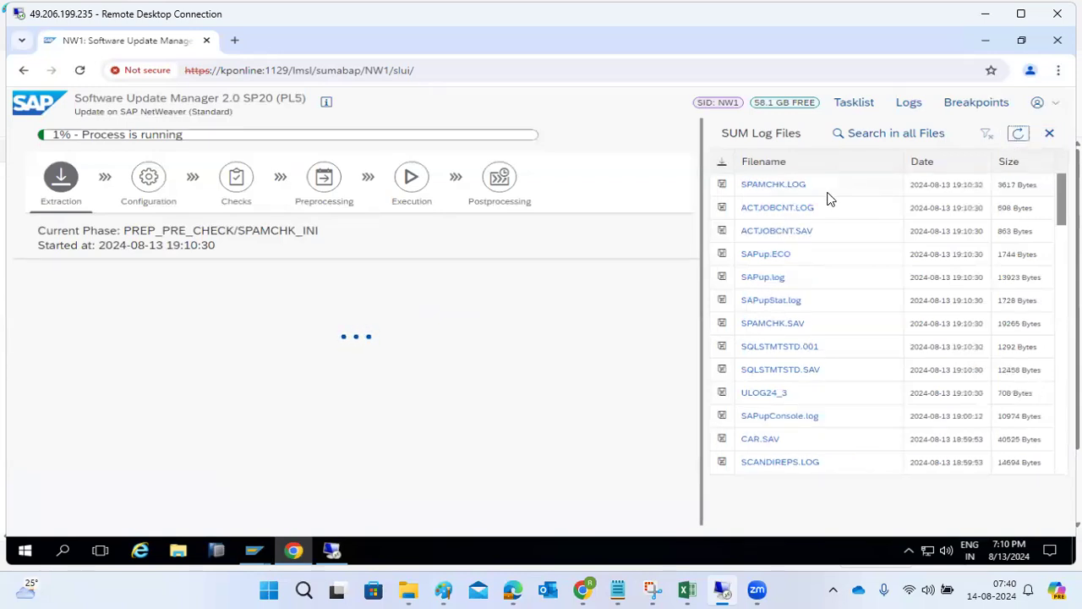
# Step: Check the current phase, refresh the SUM log files and read the end of SPAMCHK.LOG before closing it
pyautogui.doubleClick(203, 230)
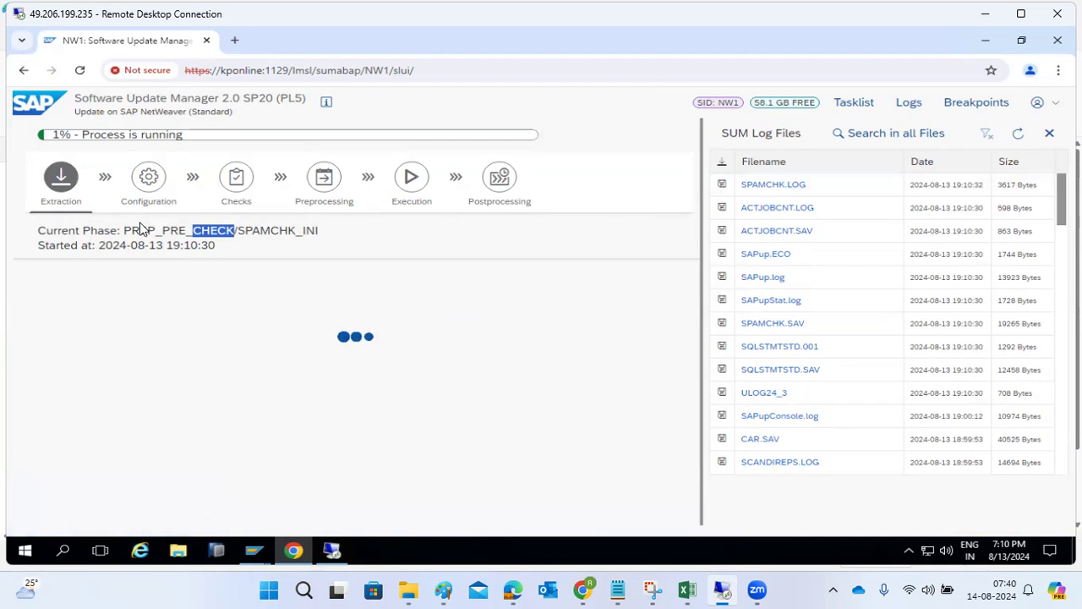
pyautogui.moveTo(140, 230); pyautogui.dragTo(277, 229)
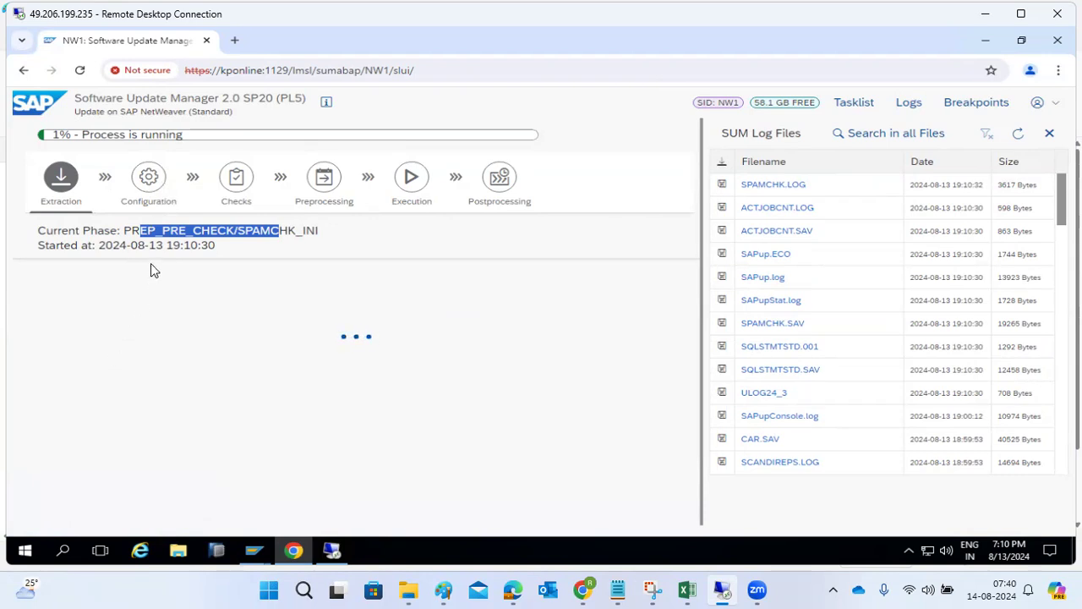
pyautogui.click(1018, 136)
pyautogui.click(1020, 138)
pyautogui.click(758, 185)
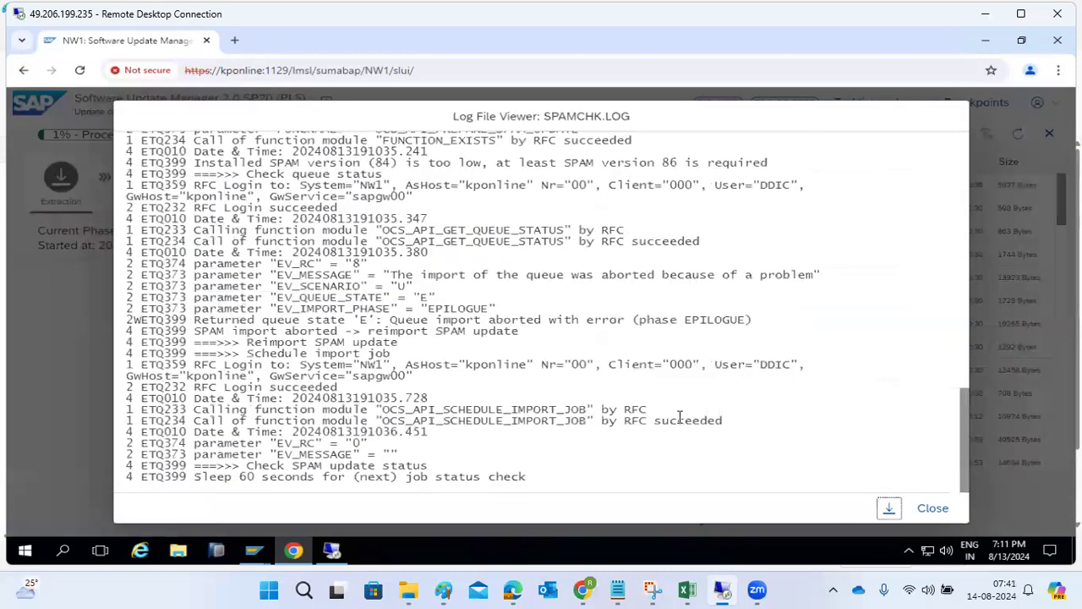
pyautogui.click(928, 508)
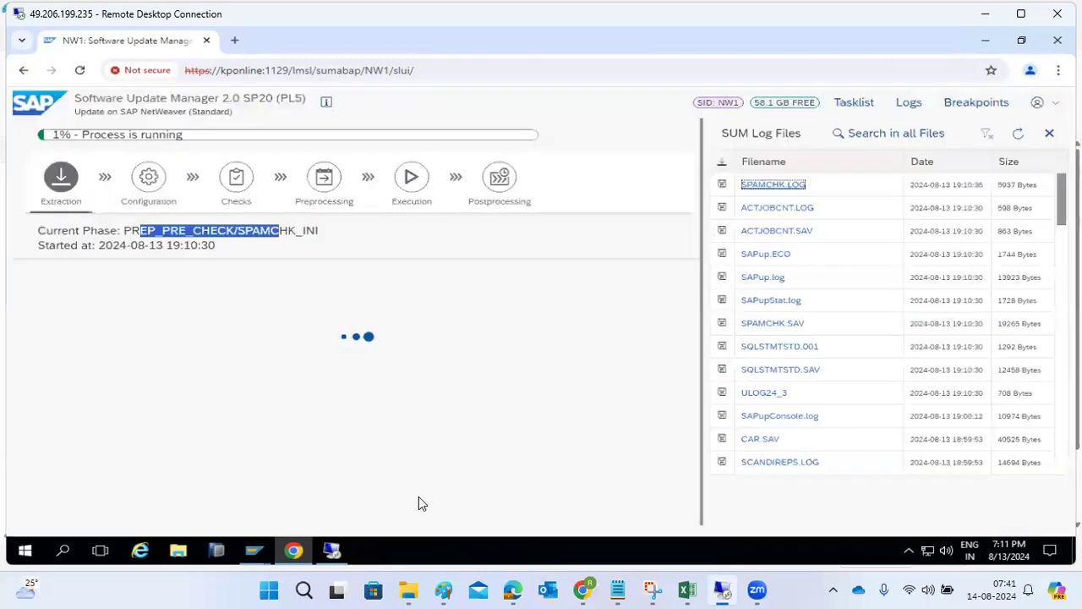
# Step: Leave the runtime error description in the first NW1 session and switch to the Support Package Manager in the second session
pyautogui.moveTo(254, 550)
pyautogui.click(221, 486)
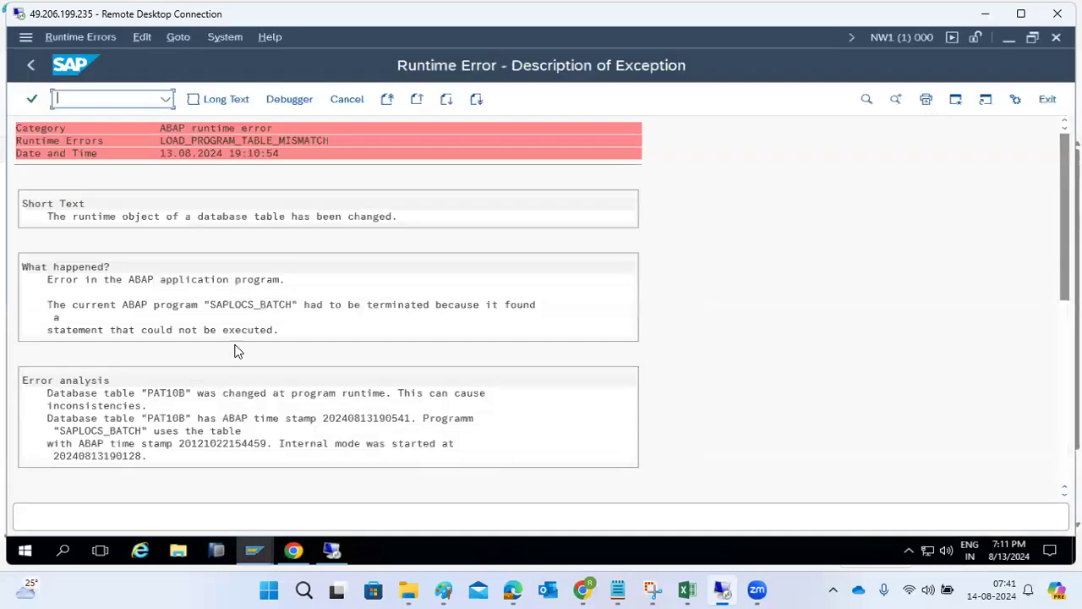
pyautogui.click(30, 65)
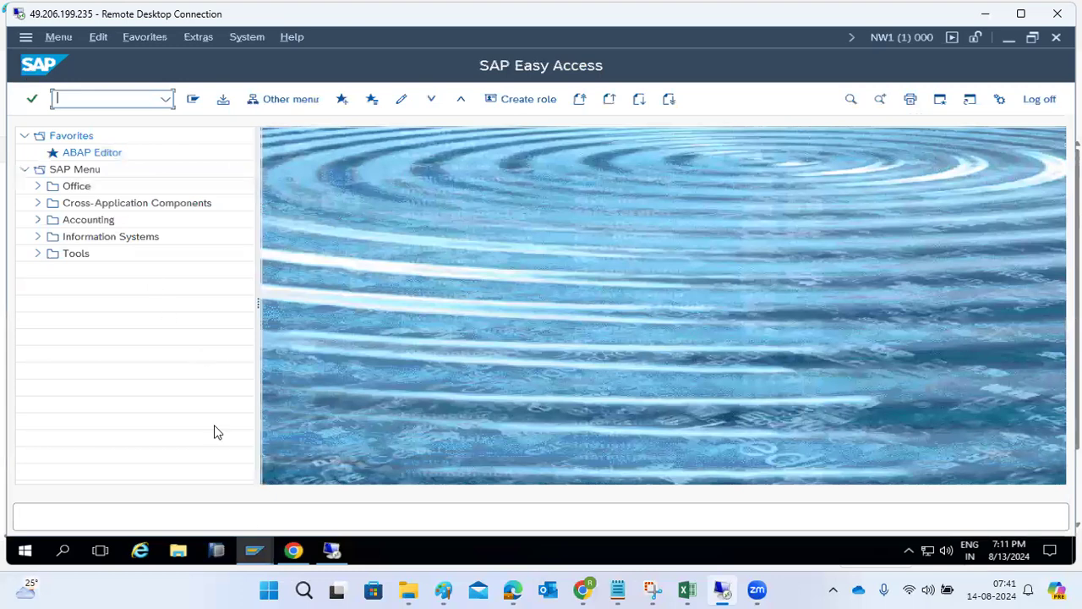
pyautogui.moveTo(254, 550)
pyautogui.click(377, 486)
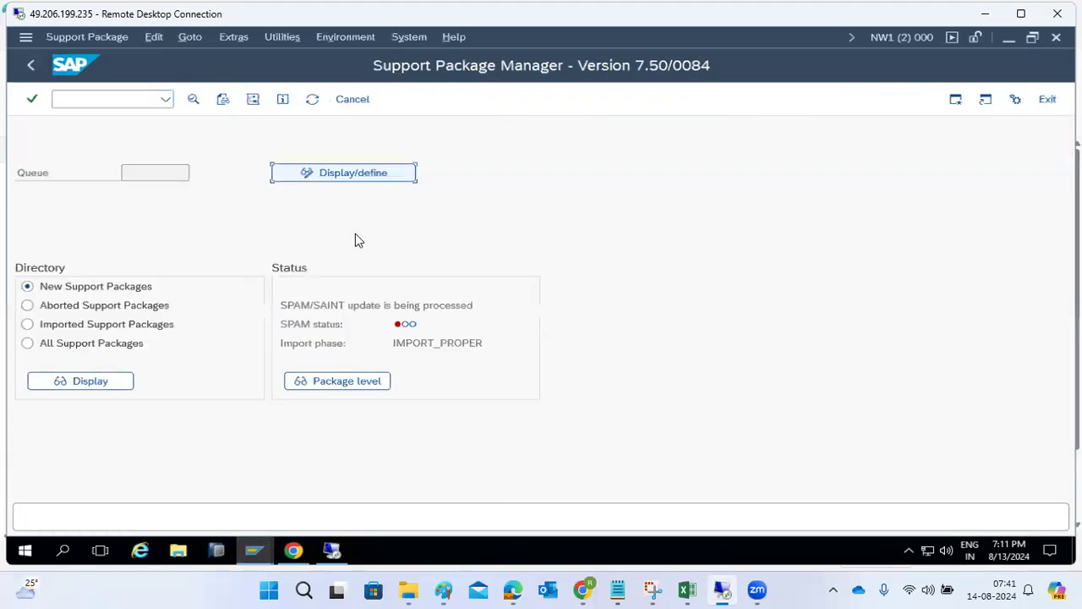
# Step: Refresh the SPAM import status, switch to Software Update Manager, check the current phase and refresh the SUM log file list
pyautogui.click(312, 100)
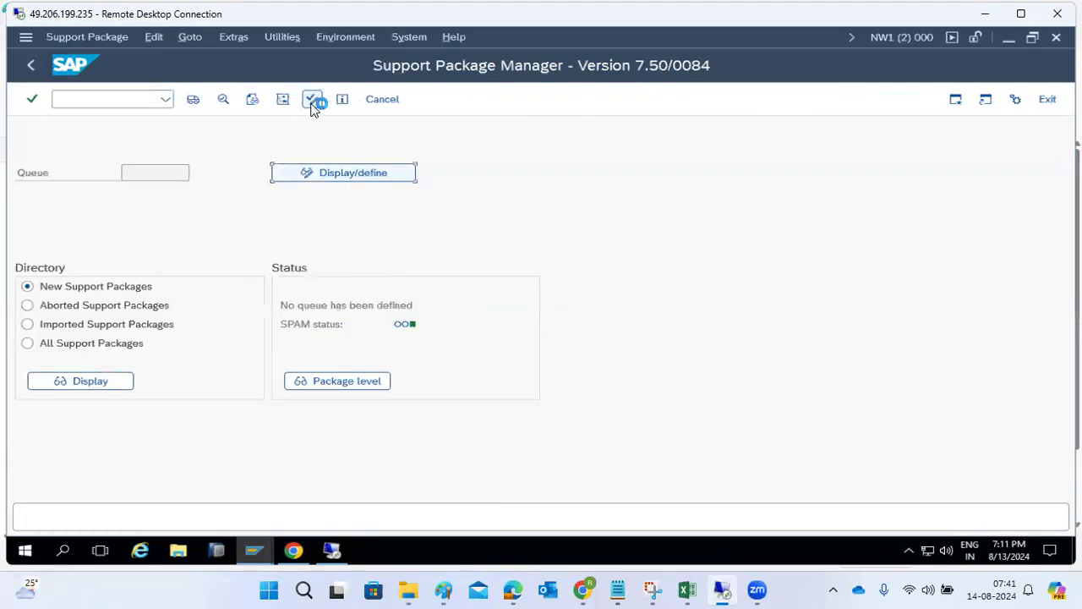
pyautogui.click(294, 550)
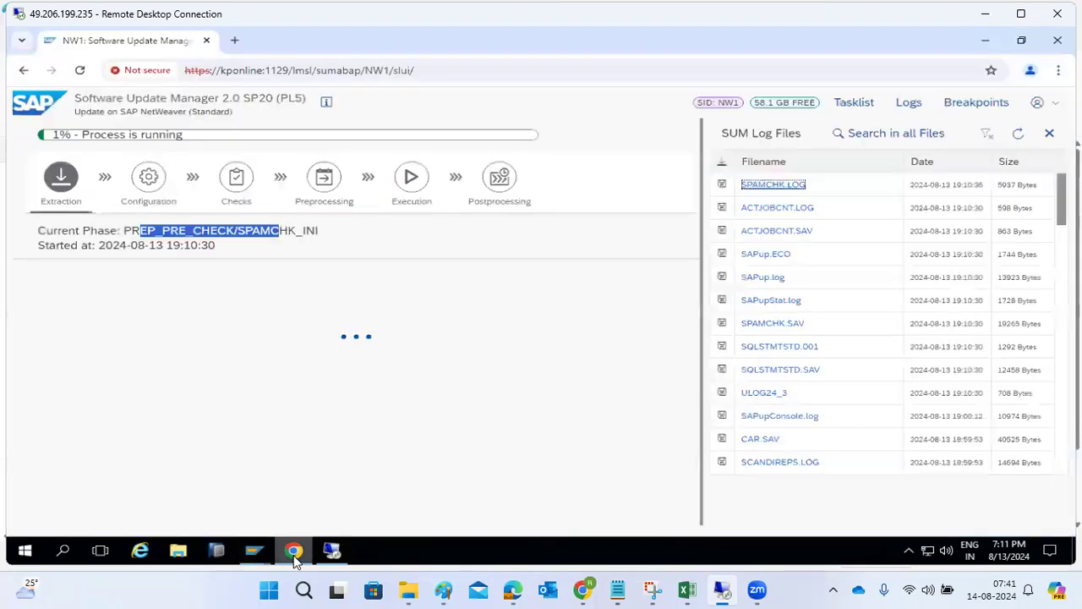
pyautogui.click(1014, 135)
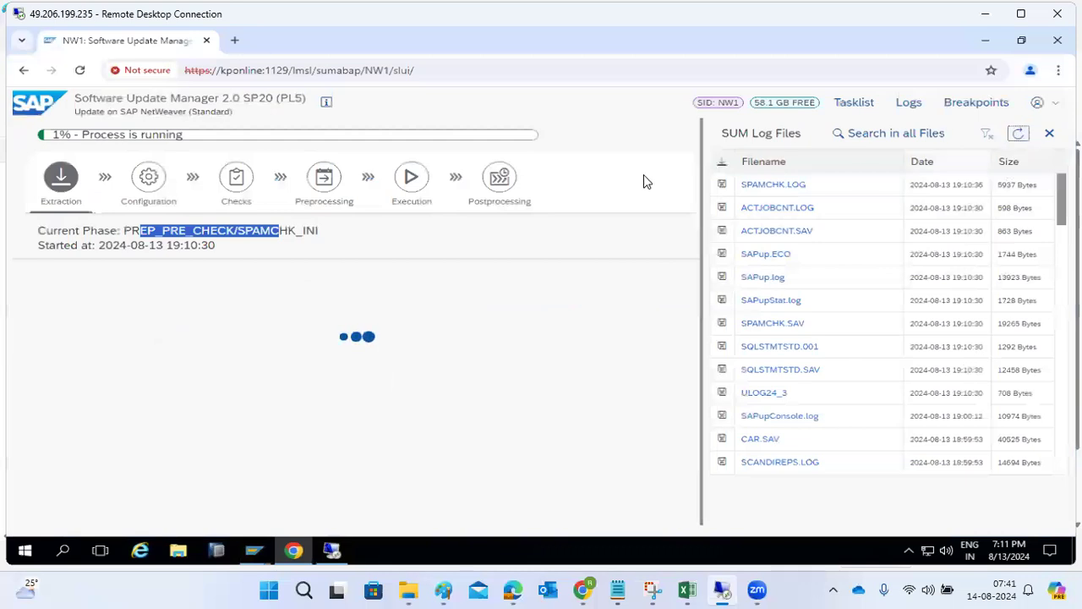
pyautogui.click(258, 235)
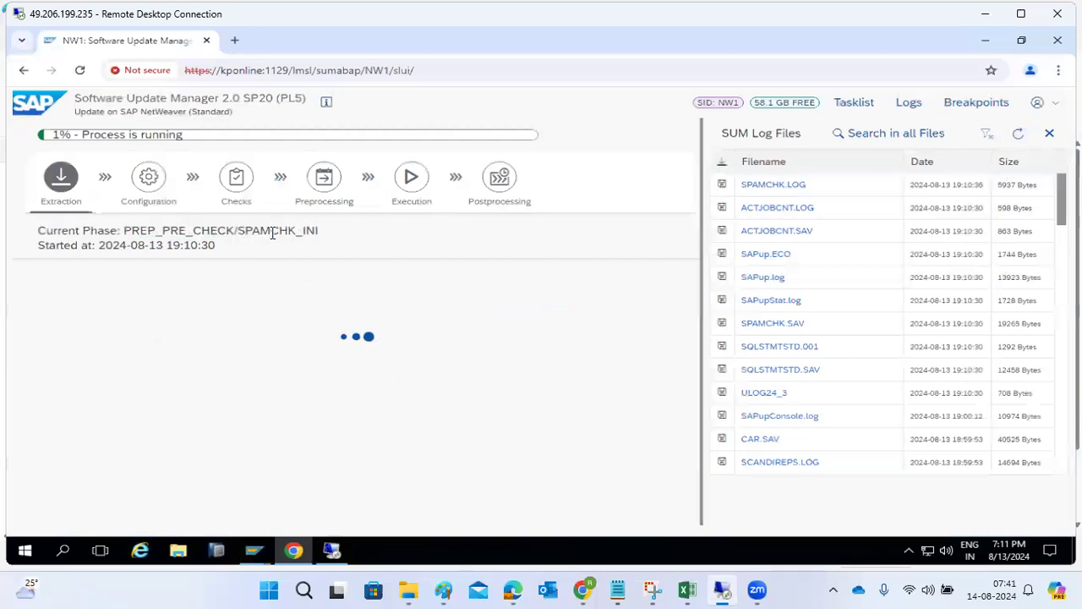
pyautogui.moveTo(245, 231); pyautogui.dragTo(318, 231)
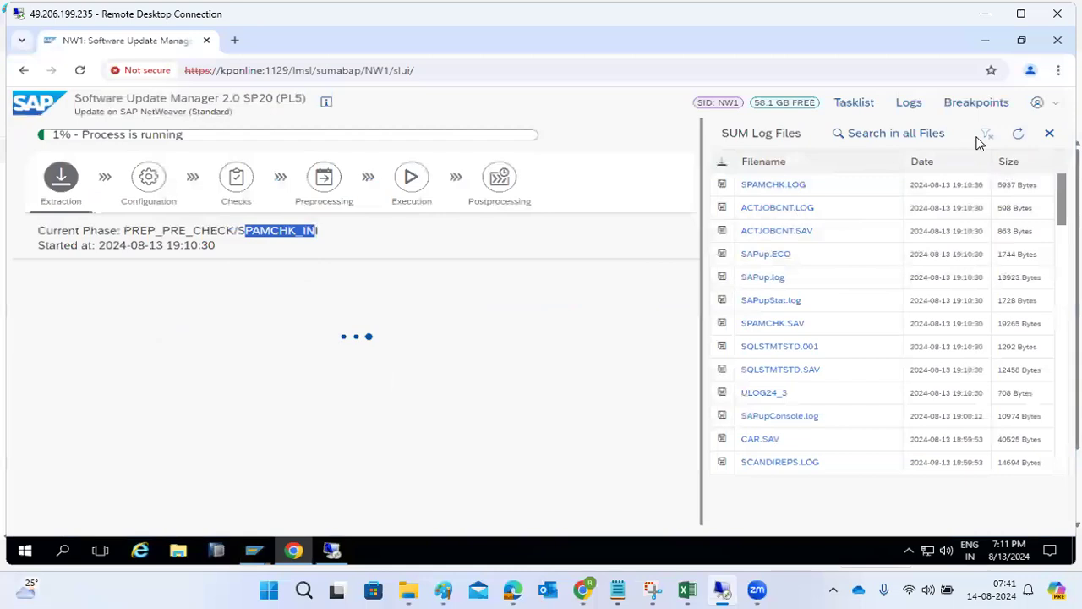
pyautogui.click(1019, 134)
pyautogui.click(1020, 135)
# Step: Read the end of SPAMCHK.LOG, close it and examine the SPAM version requirement in the phase's error message
pyautogui.click(761, 184)
pyautogui.scroll(-10, 679, 270)
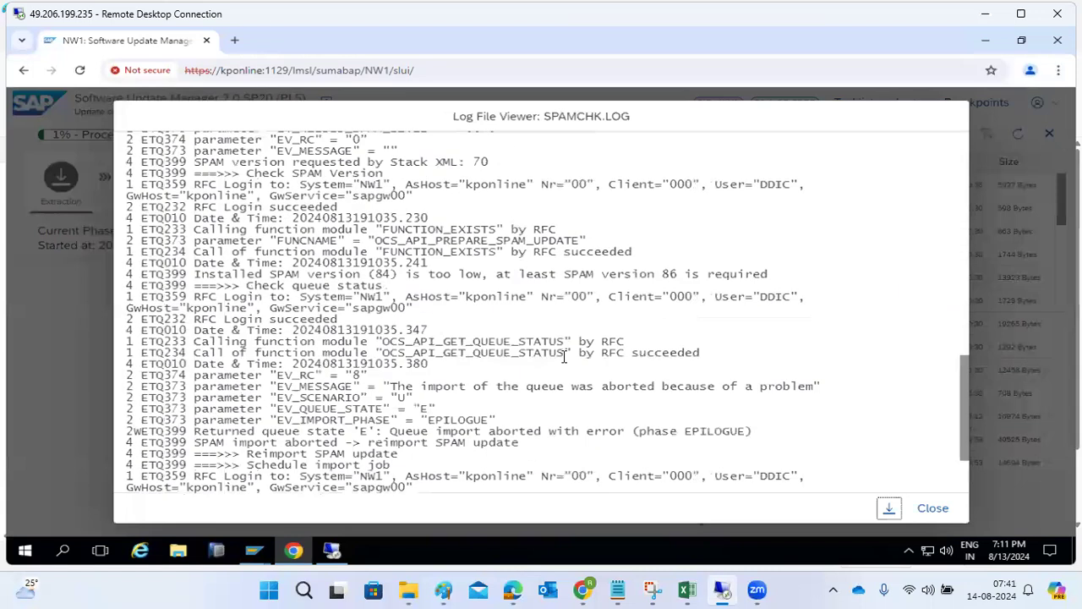
pyautogui.scroll(-3, 564, 355)
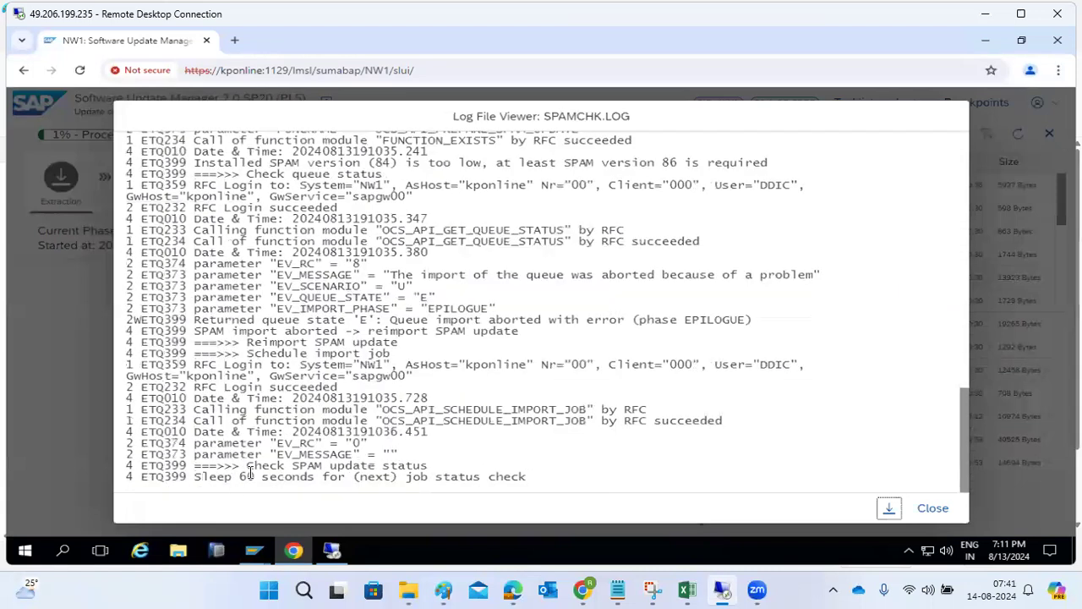
pyautogui.moveTo(251, 466); pyautogui.dragTo(469, 487)
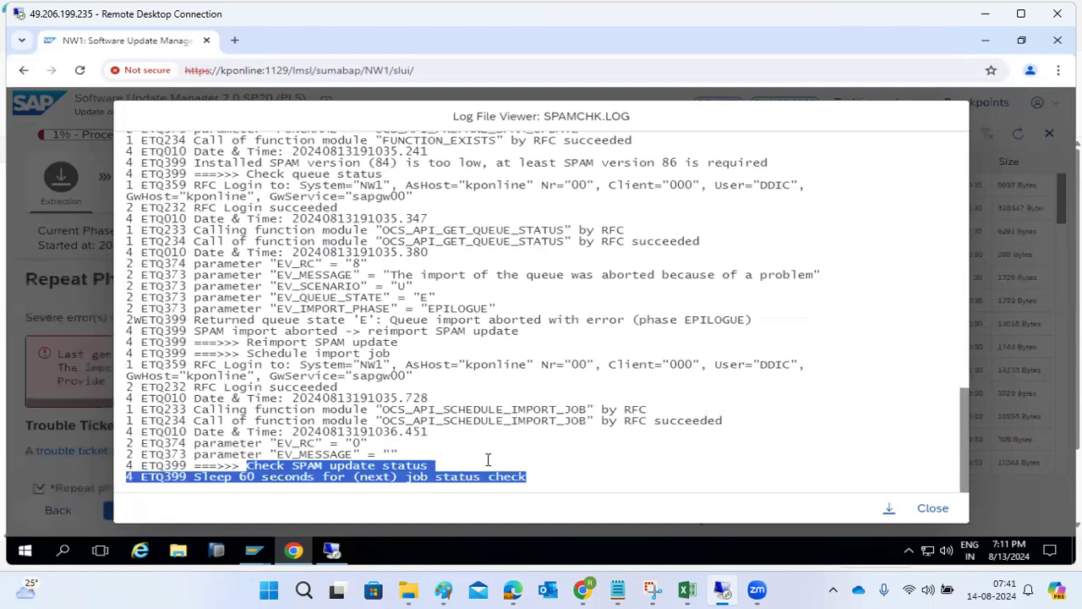
pyautogui.click(935, 511)
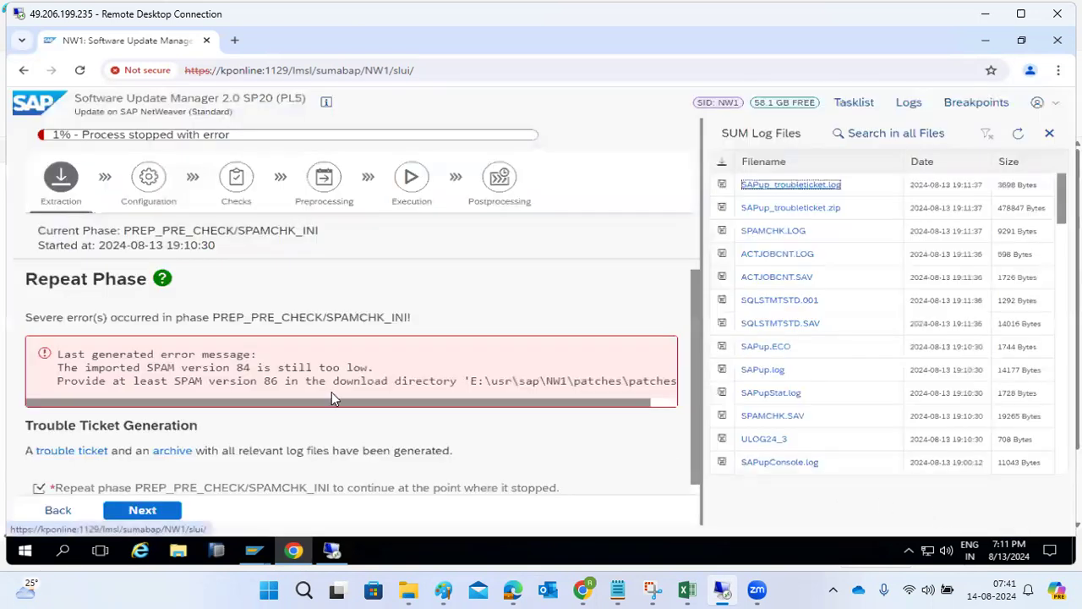
pyautogui.moveTo(176, 367); pyautogui.dragTo(293, 381)
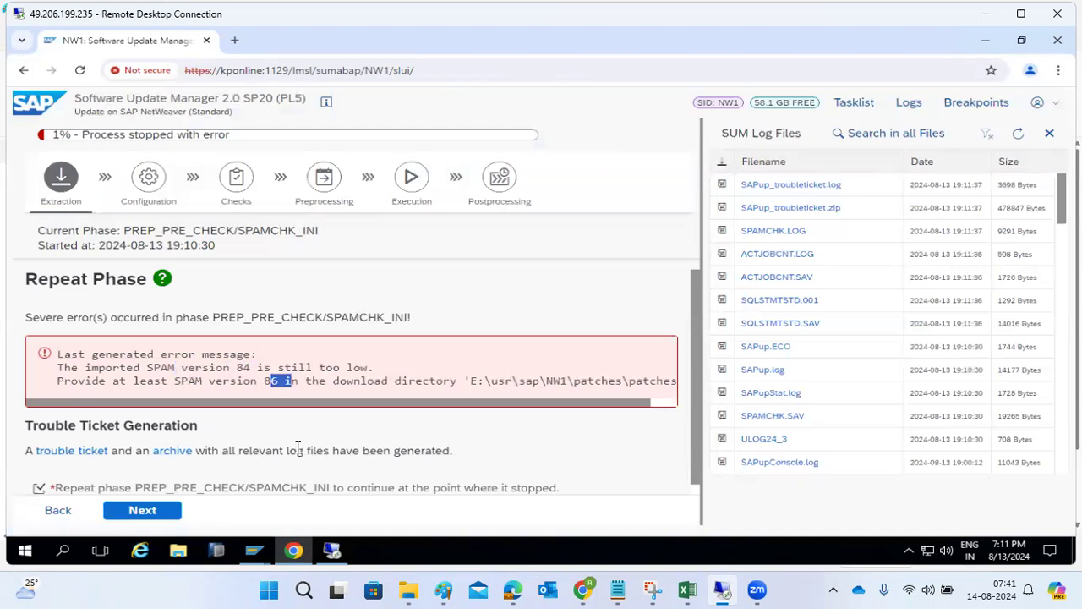
pyautogui.moveTo(262, 548)
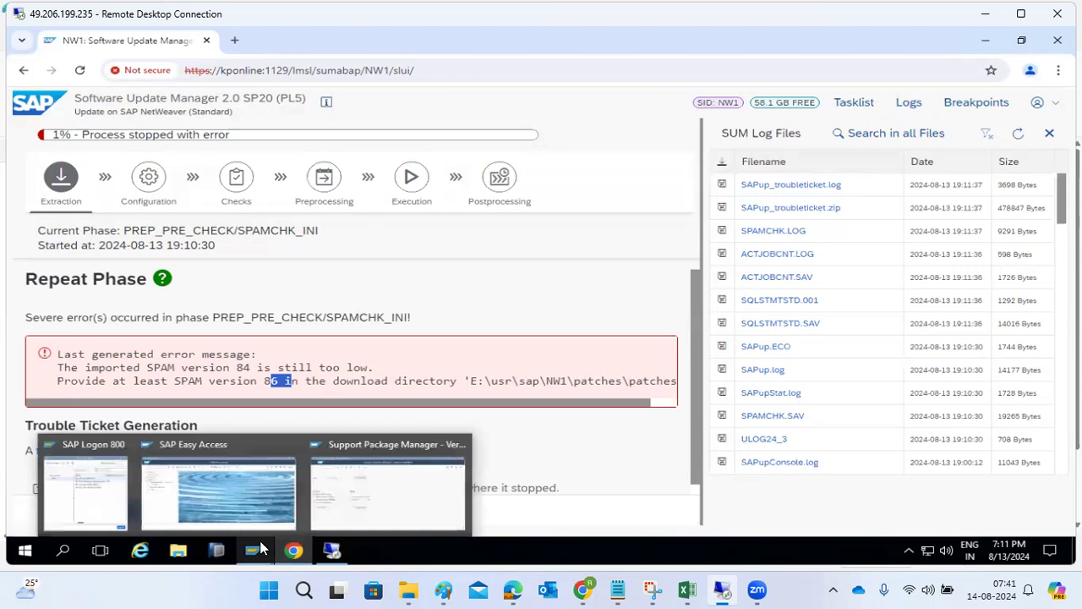
# Step: Open SAP for Me in a new browser tab, go to Systems & Provisioning and recheck the SUM error before returning
pyautogui.click(235, 40)
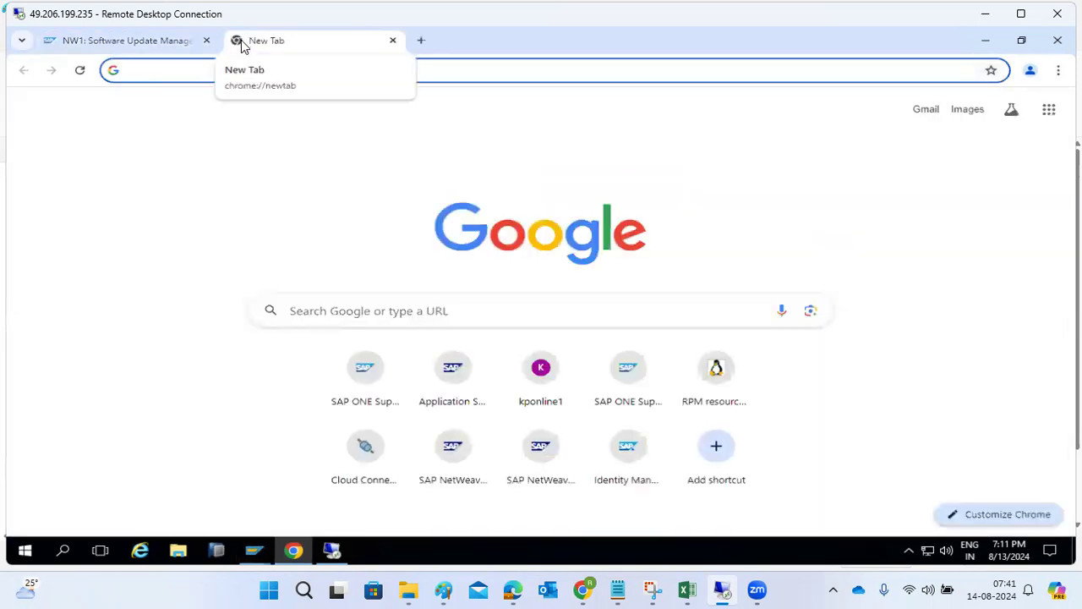
pyautogui.click(381, 377)
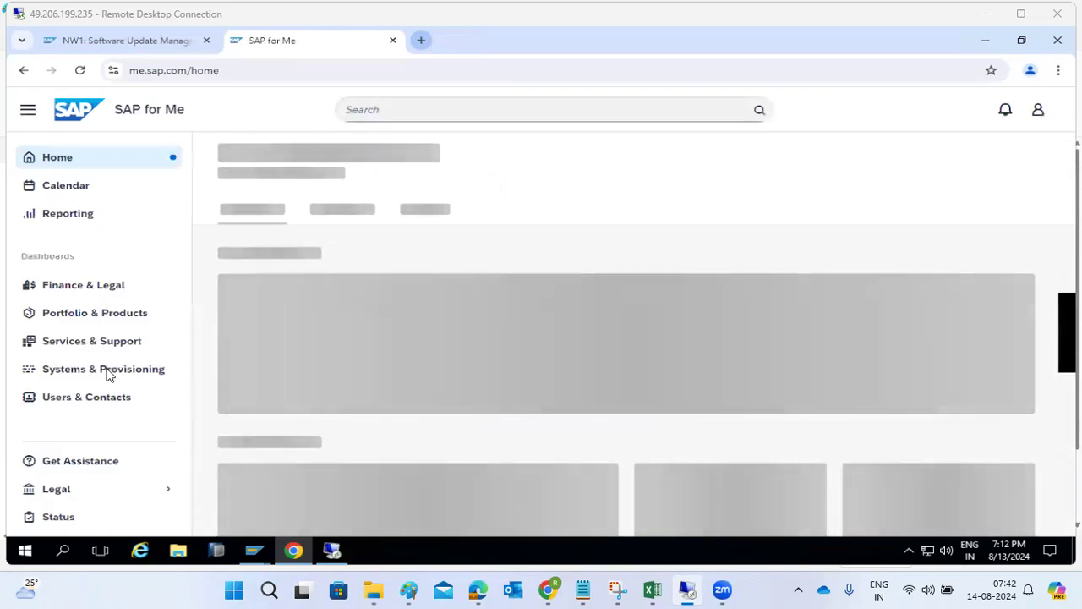
pyautogui.click(106, 373)
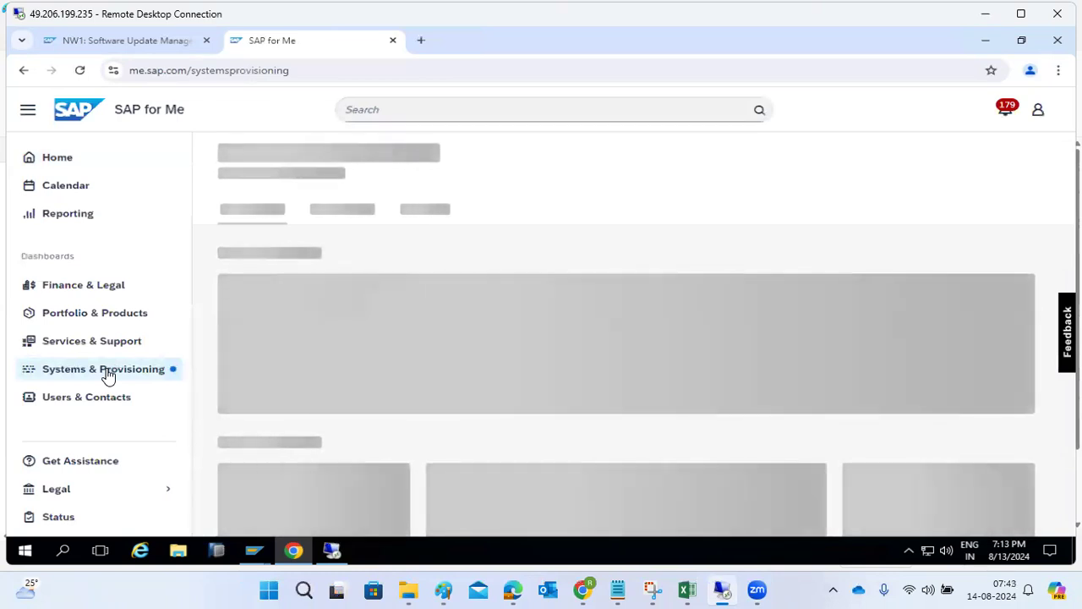
pyautogui.click(74, 44)
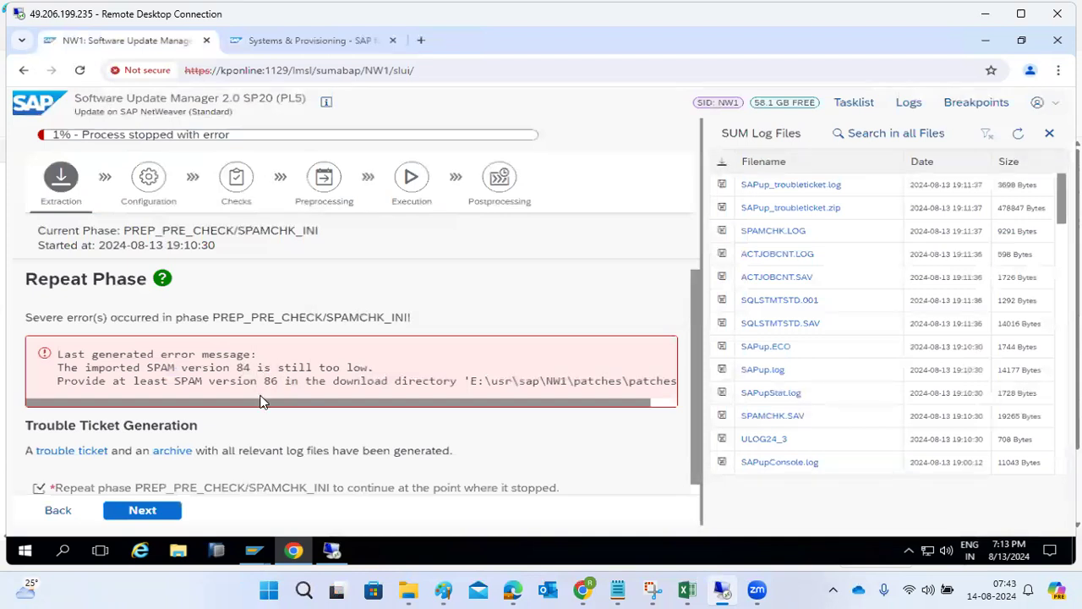
pyautogui.click(285, 40)
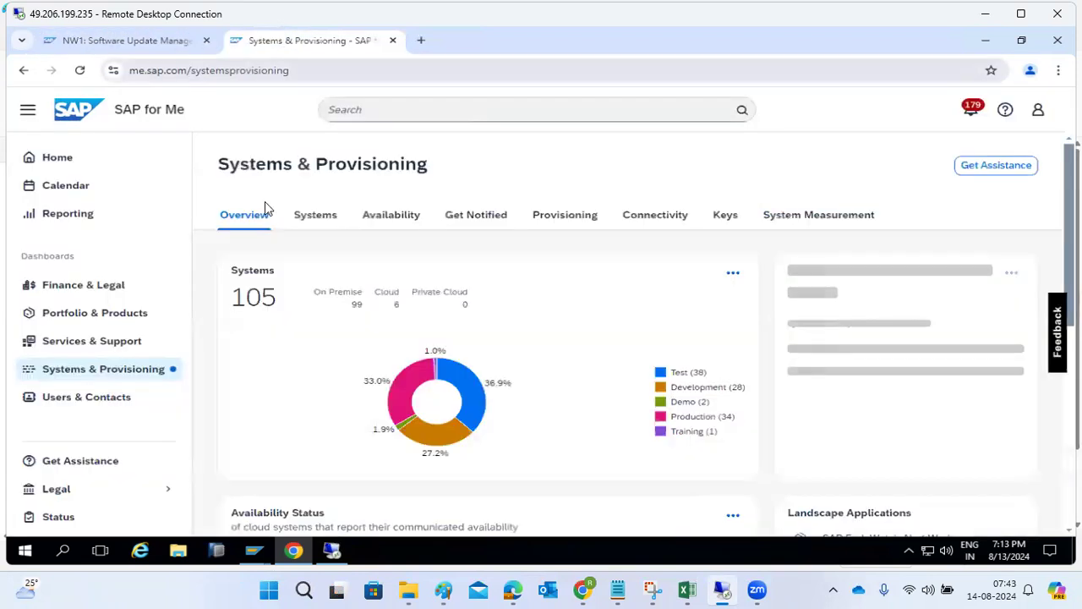
pyautogui.scroll(-5, 551, 415)
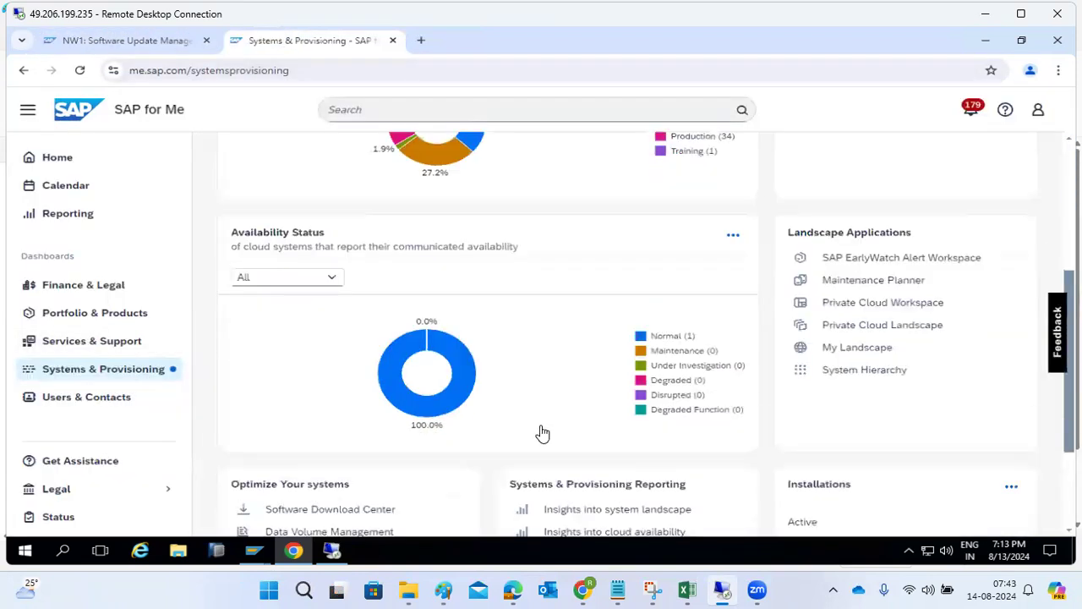
# Step: Open the Software Download Center from Systems & Provisioning, reloading the stalled page and opening it again
pyautogui.click(312, 353)
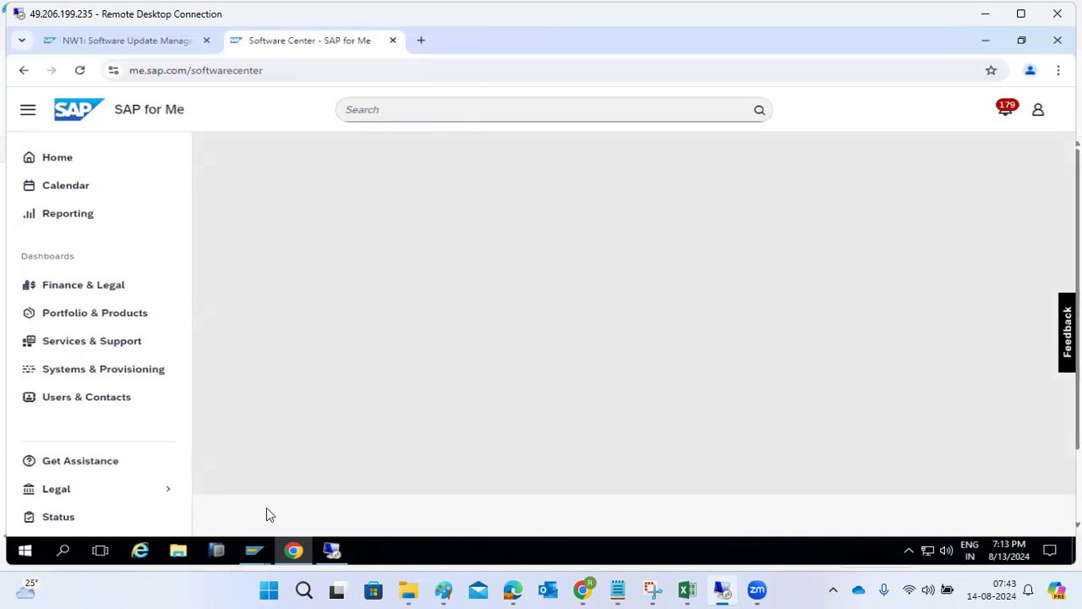
pyautogui.moveTo(297, 558)
pyautogui.click(79, 72)
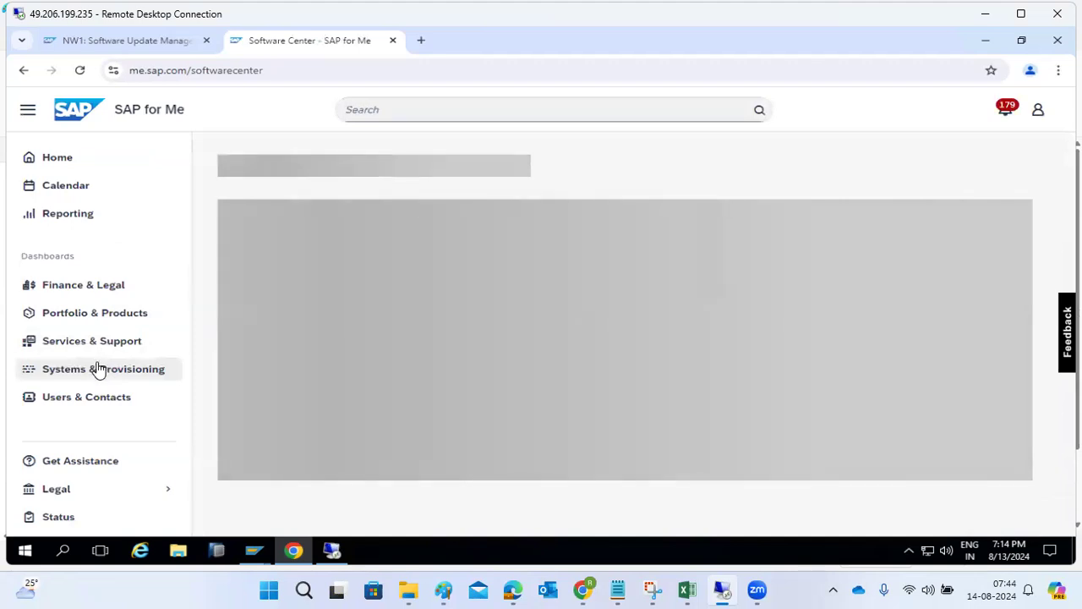
pyautogui.click(102, 369)
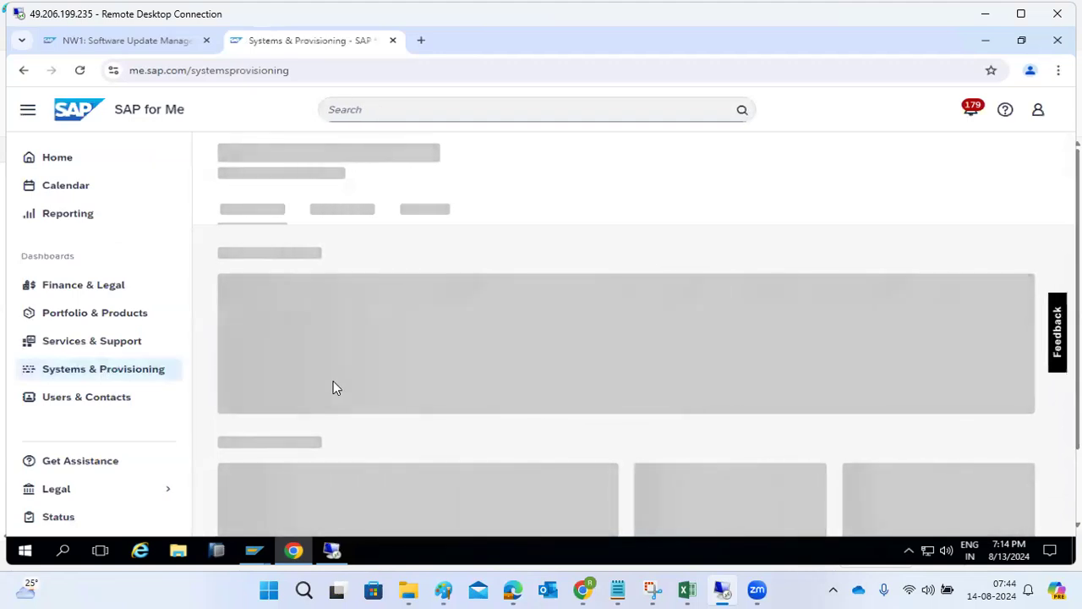
pyautogui.scroll(-3, 352, 418)
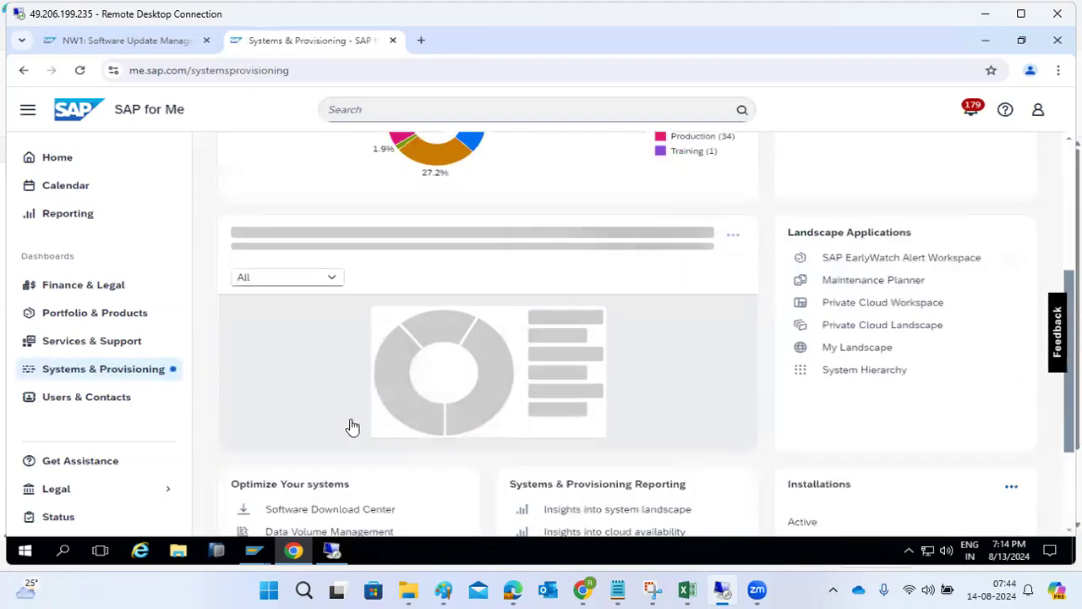
pyautogui.click(307, 512)
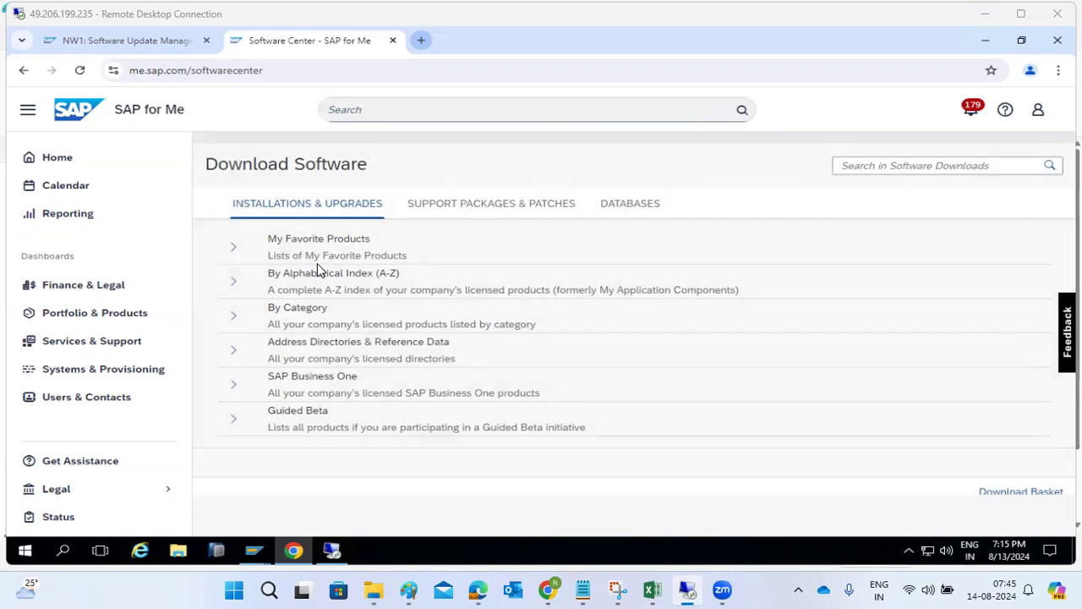
# Step: Show the products under S in the alphabetical index of Support Packages & Patches
pyautogui.click(442, 208)
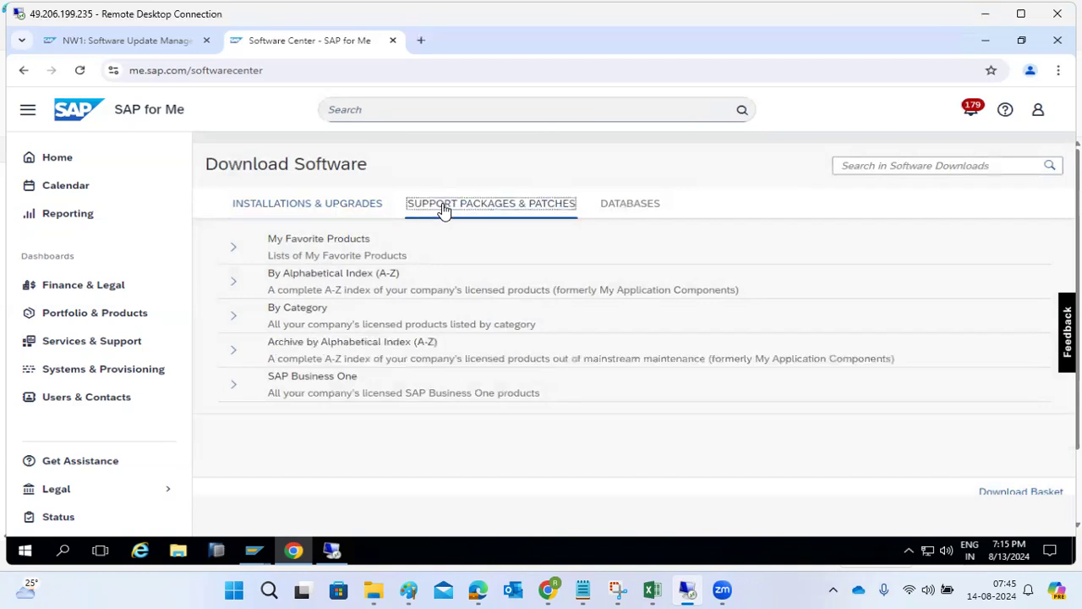
pyautogui.click(244, 284)
pyautogui.scroll(-5, 287, 355)
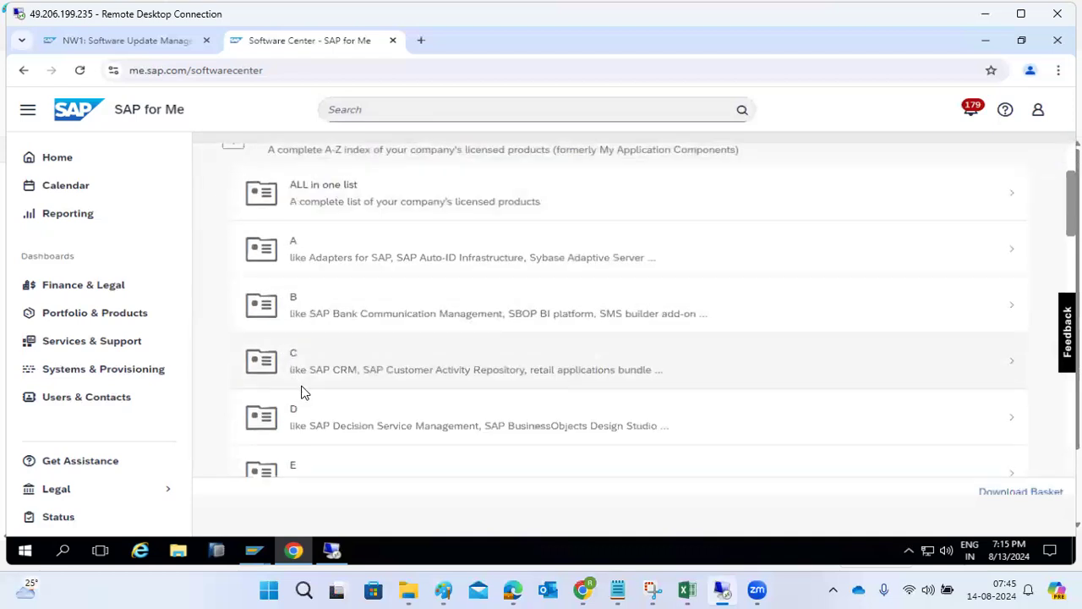
pyautogui.scroll(-8, 307, 402)
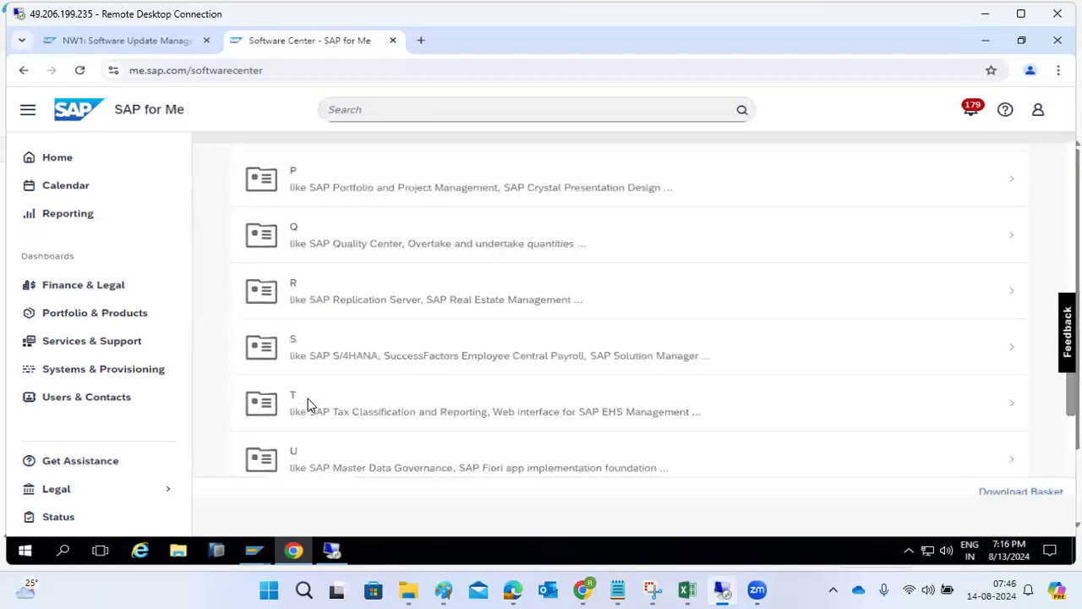
pyautogui.click(326, 362)
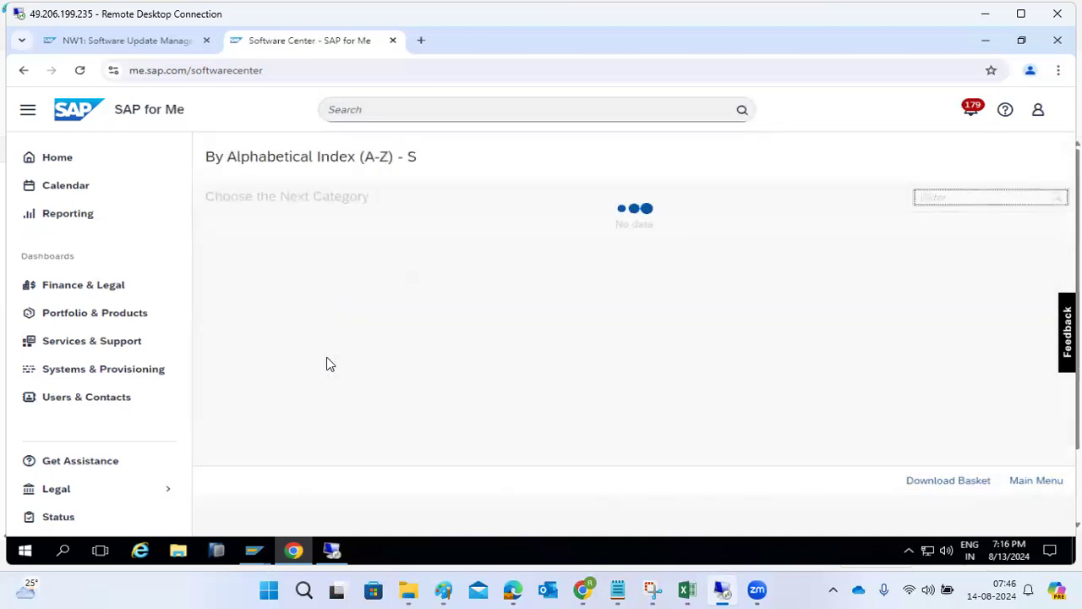
# Step: Find SL TOOLSET in the product list, open SL TOOLSET 1.0 and show its downloads by component
pyautogui.scroll(-10, 326, 378)
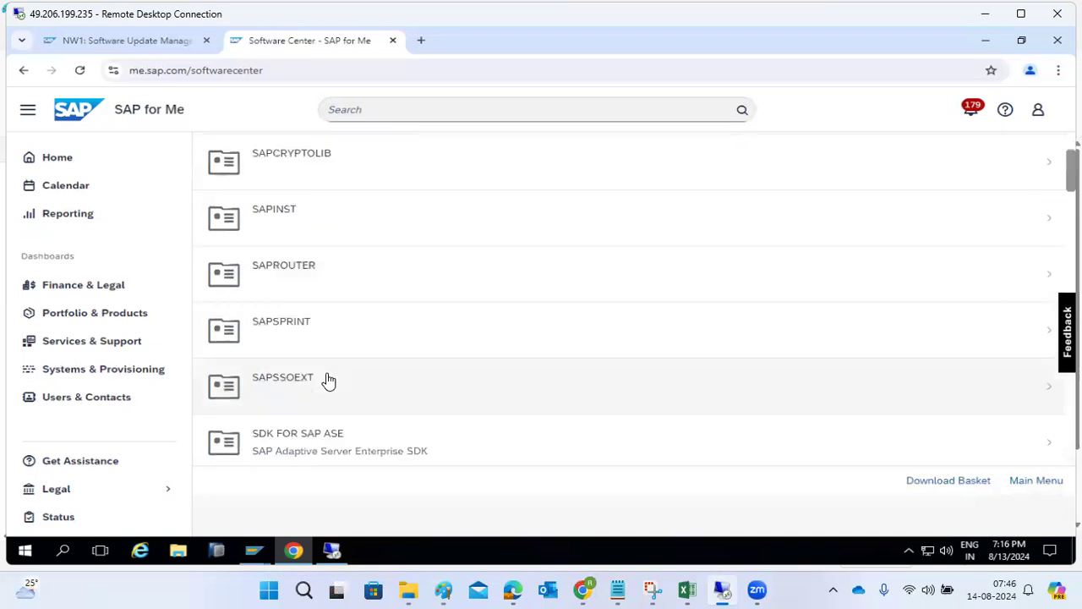
pyautogui.scroll(-15, 329, 383)
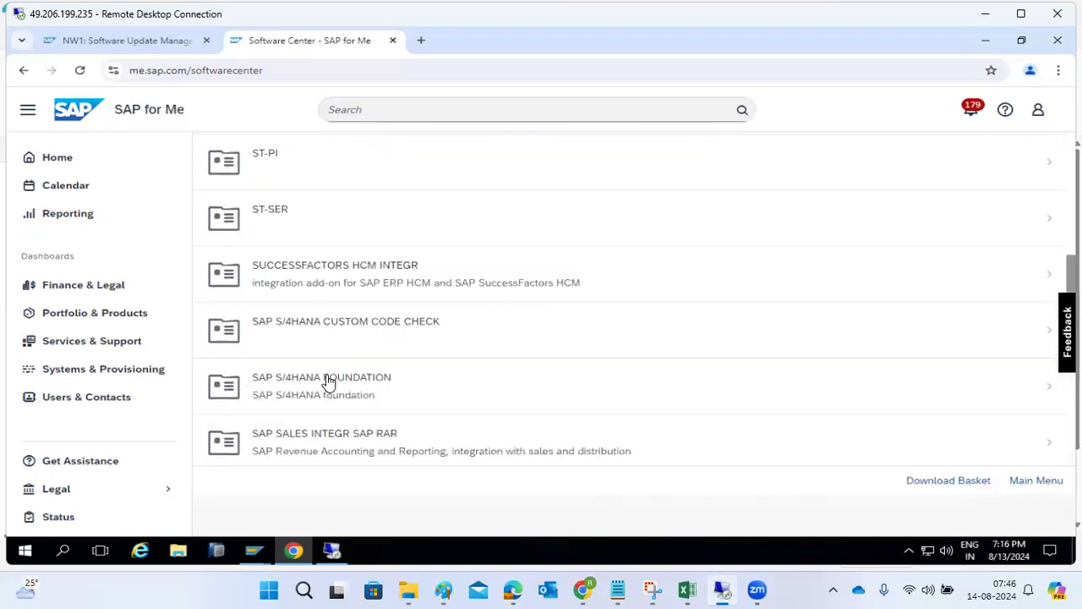
pyautogui.scroll(5, 329, 383)
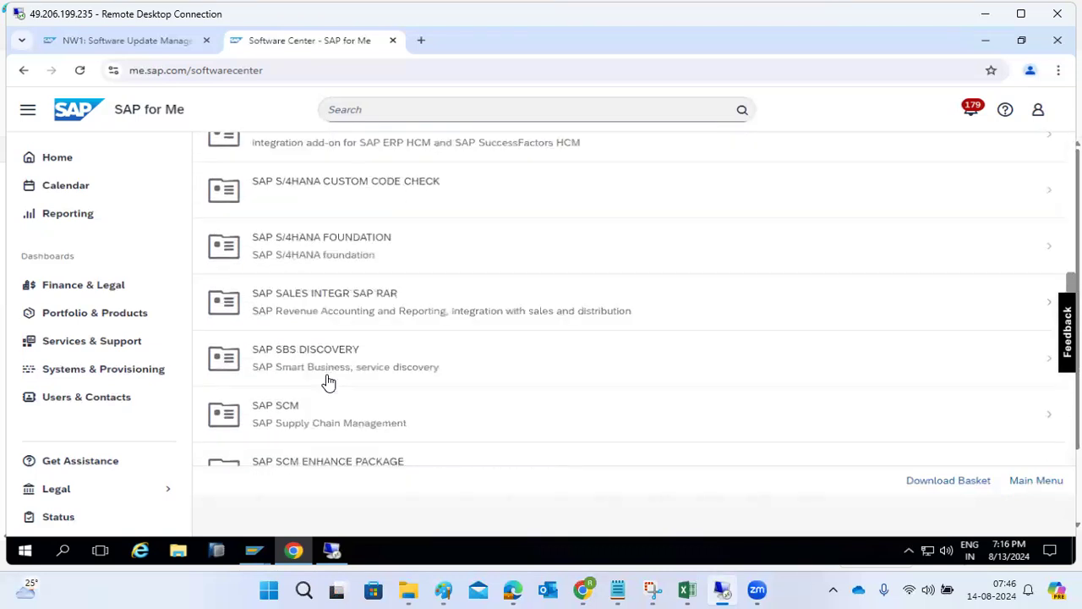
pyautogui.scroll(-10, 329, 383)
pyautogui.scroll(-3, 329, 383)
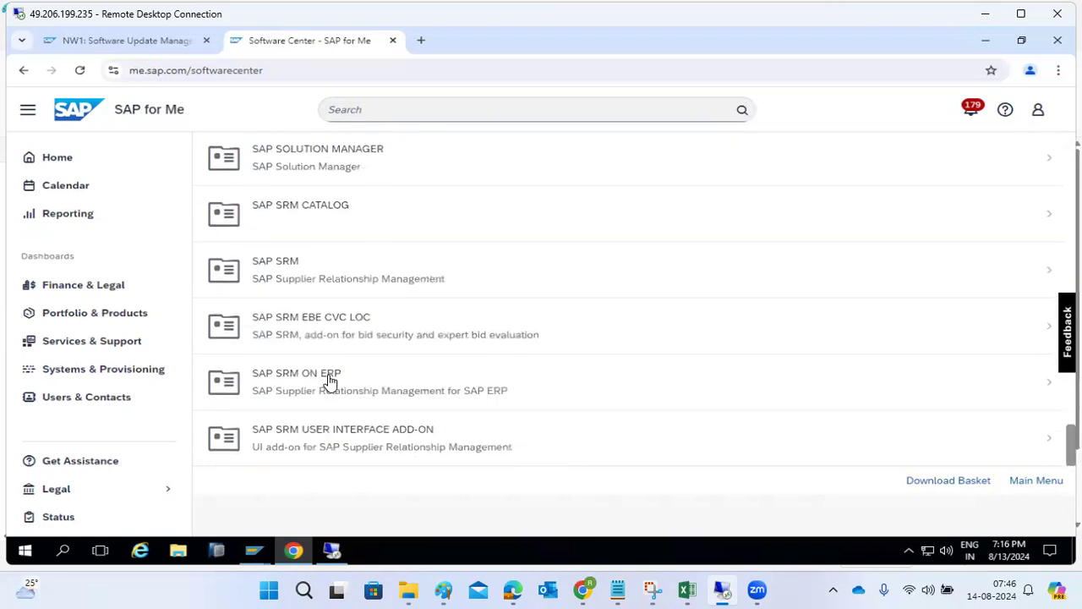
pyautogui.scroll(3, 329, 383)
pyautogui.scroll(15, 329, 383)
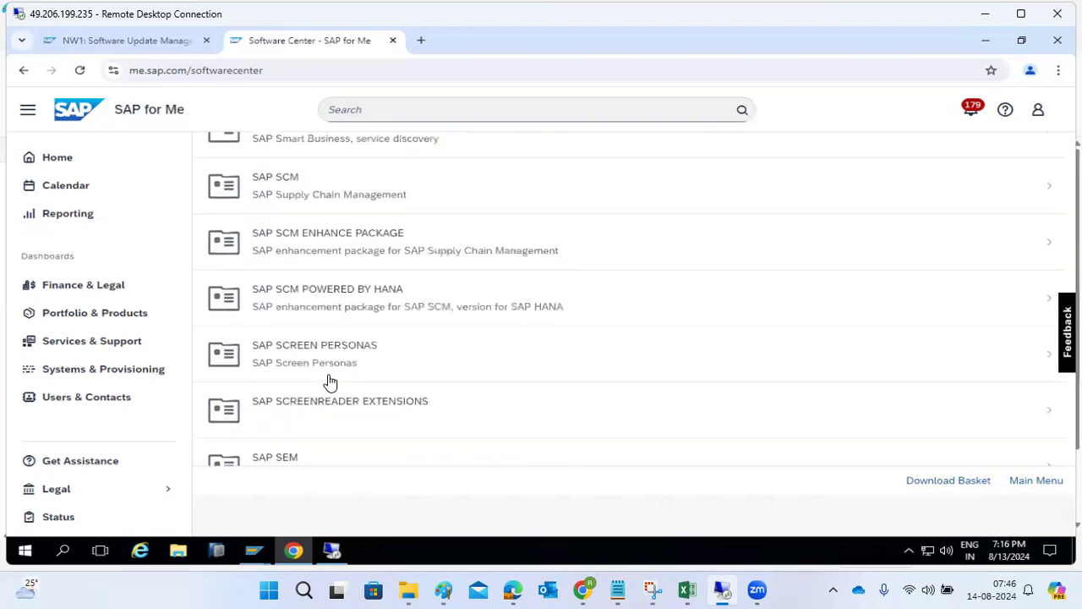
pyautogui.scroll(2, 329, 383)
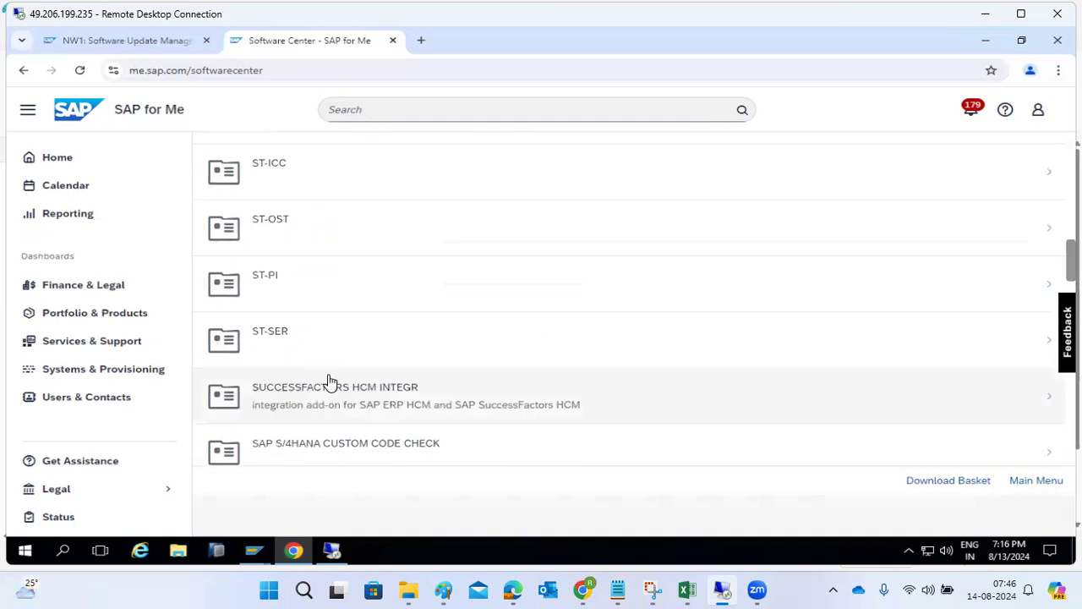
pyautogui.scroll(4, 307, 306)
pyautogui.scroll(3, 309, 303)
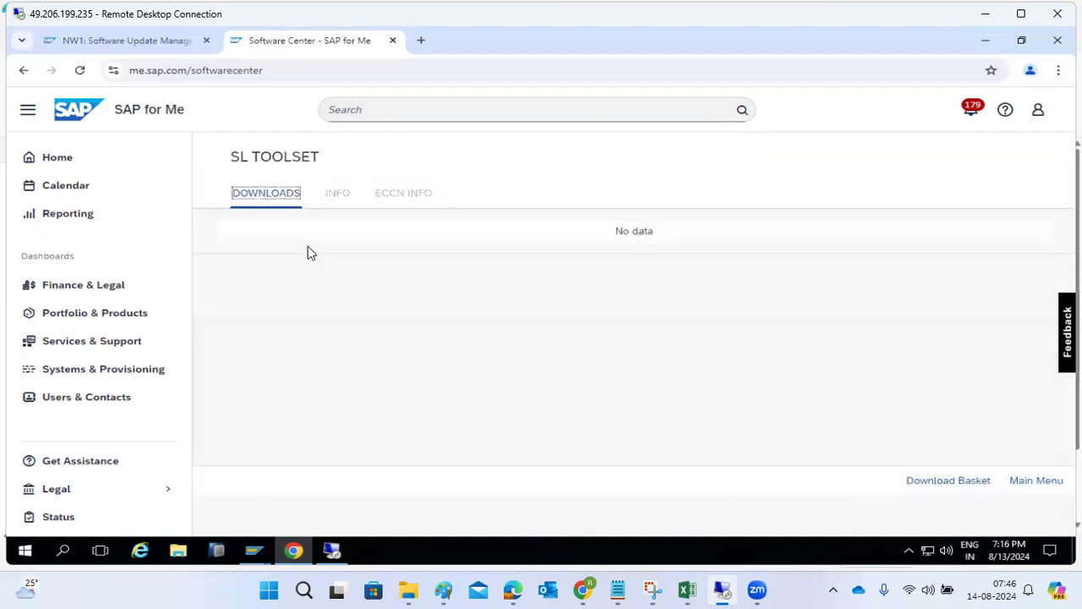
pyautogui.click(310, 253)
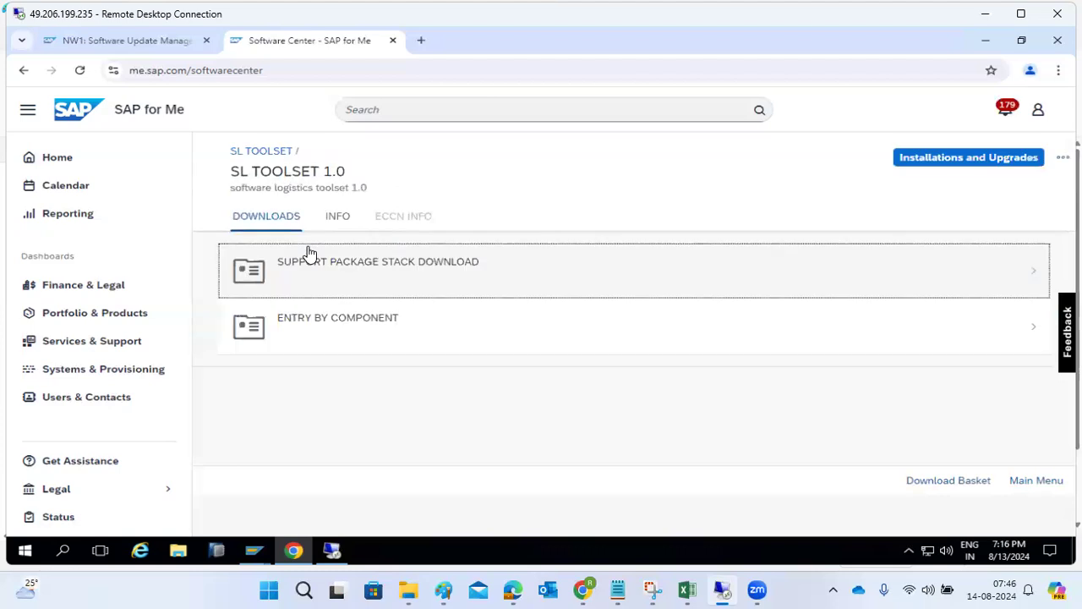
pyautogui.click(345, 321)
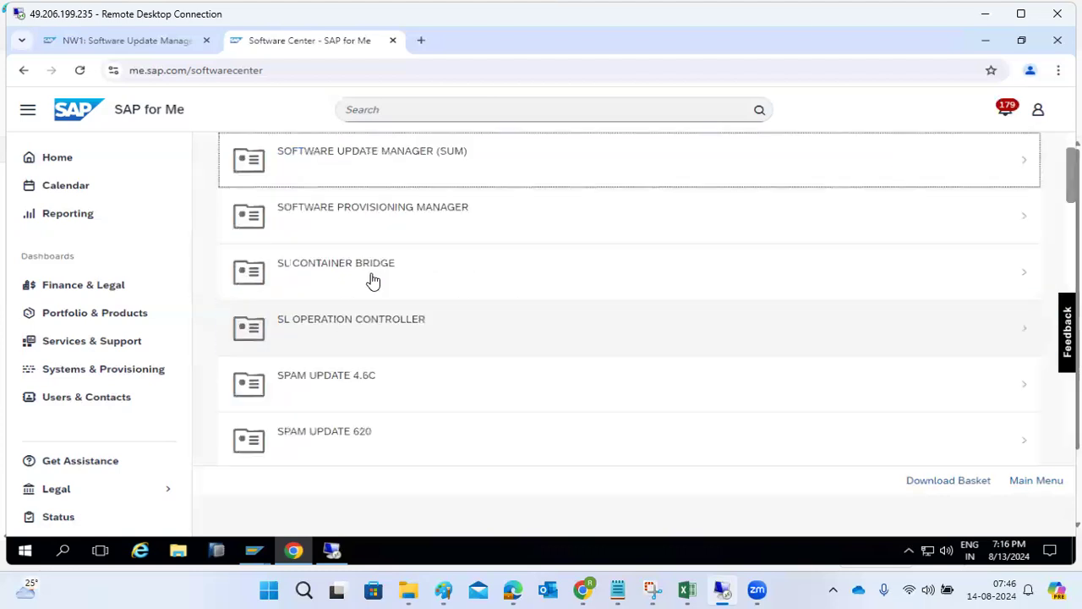
# Step: Find SPAM UPDATE 750 in the SL TOOLSET 1.0 component list and open it
pyautogui.scroll(-3, 386, 307)
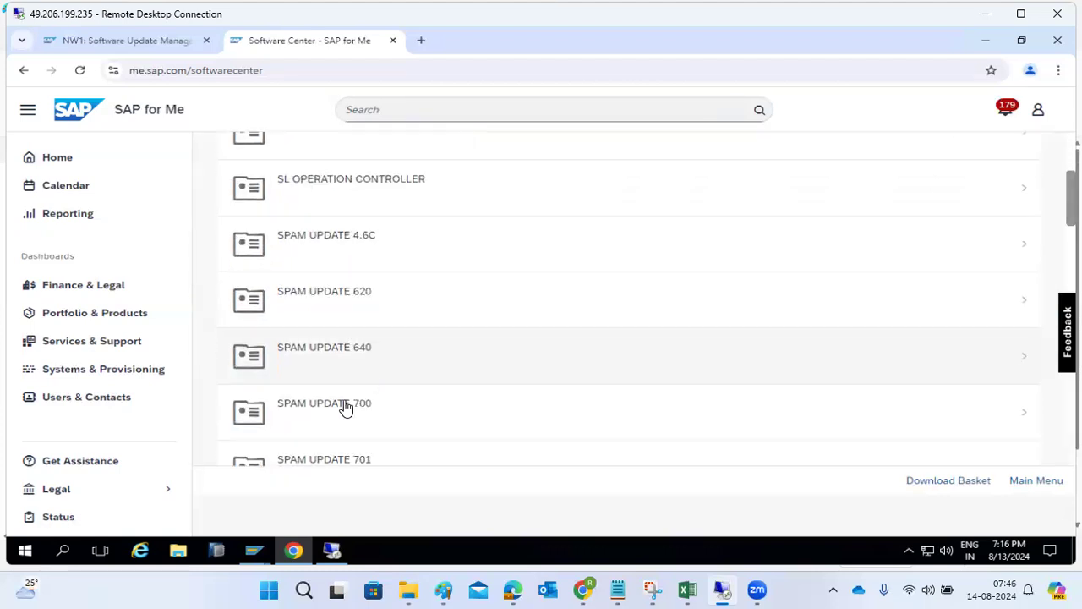
pyautogui.scroll(-5, 336, 440)
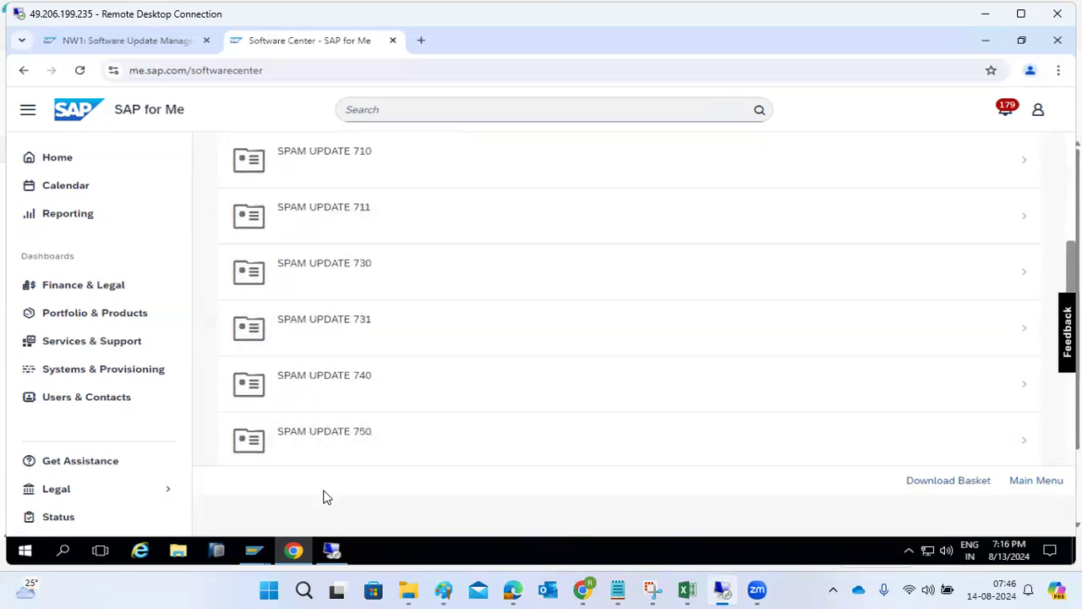
pyautogui.moveTo(254, 554)
pyautogui.click(363, 496)
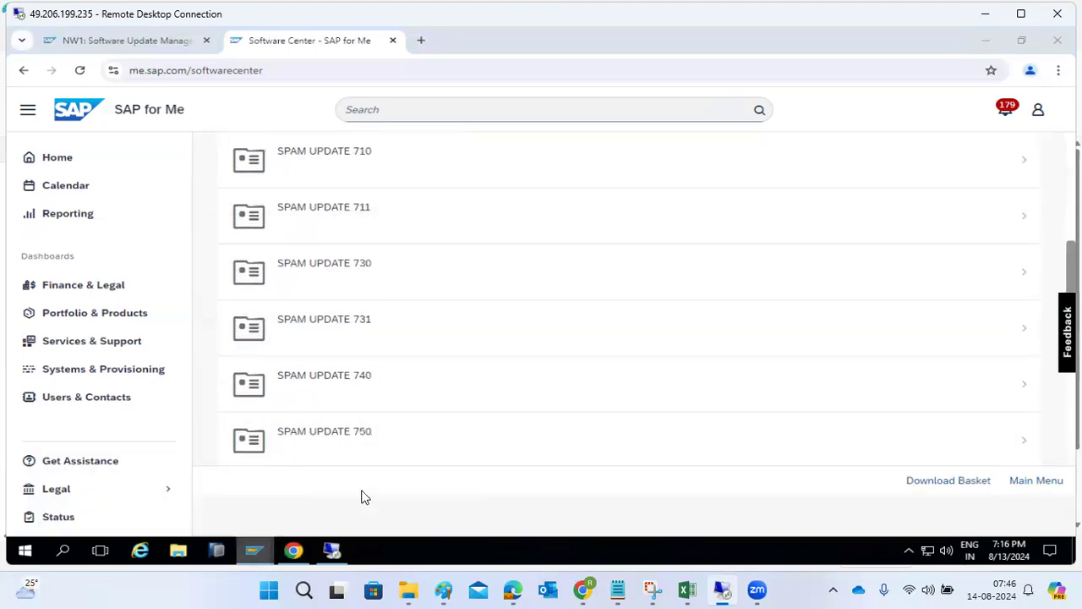
pyautogui.click(293, 550)
pyautogui.click(326, 439)
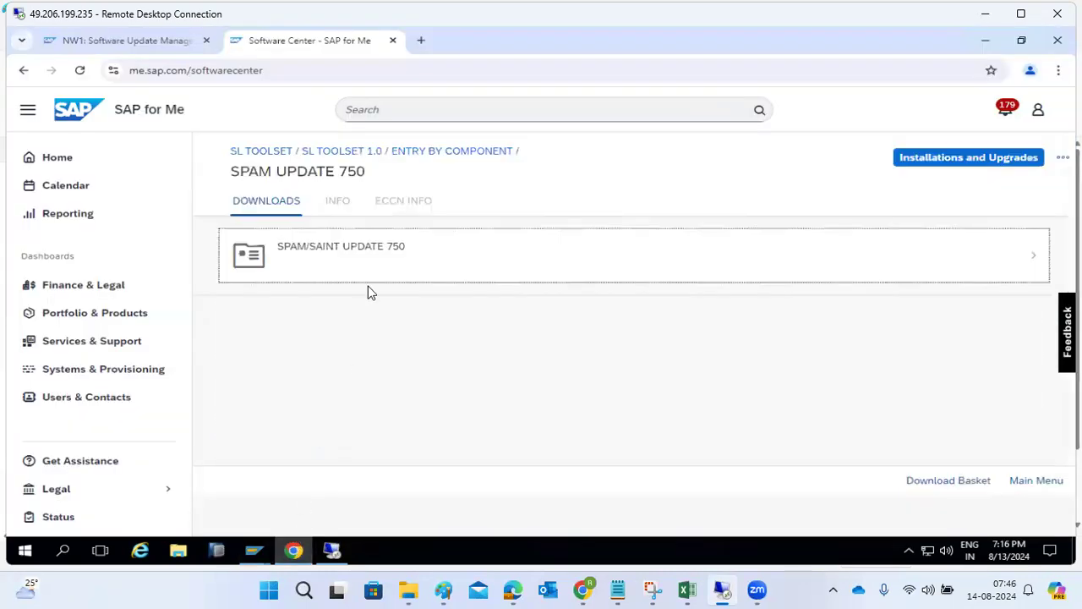
# Step: Open the SPAM/SAINT UPDATE 750 support packages and download SAPKD75088, version 750/0088
pyautogui.click(376, 264)
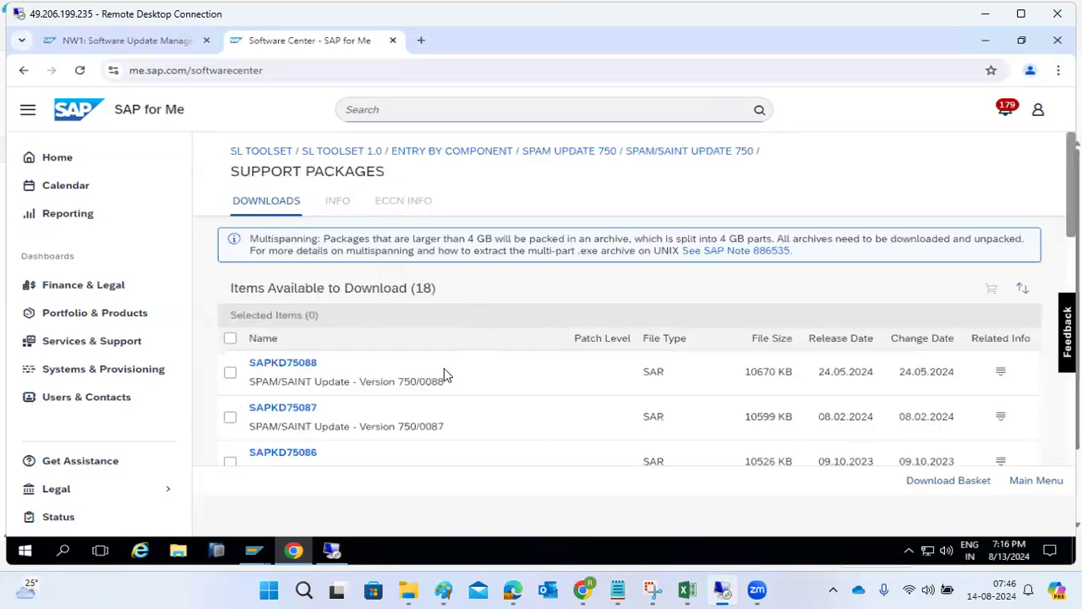
pyautogui.scroll(-2, 394, 429)
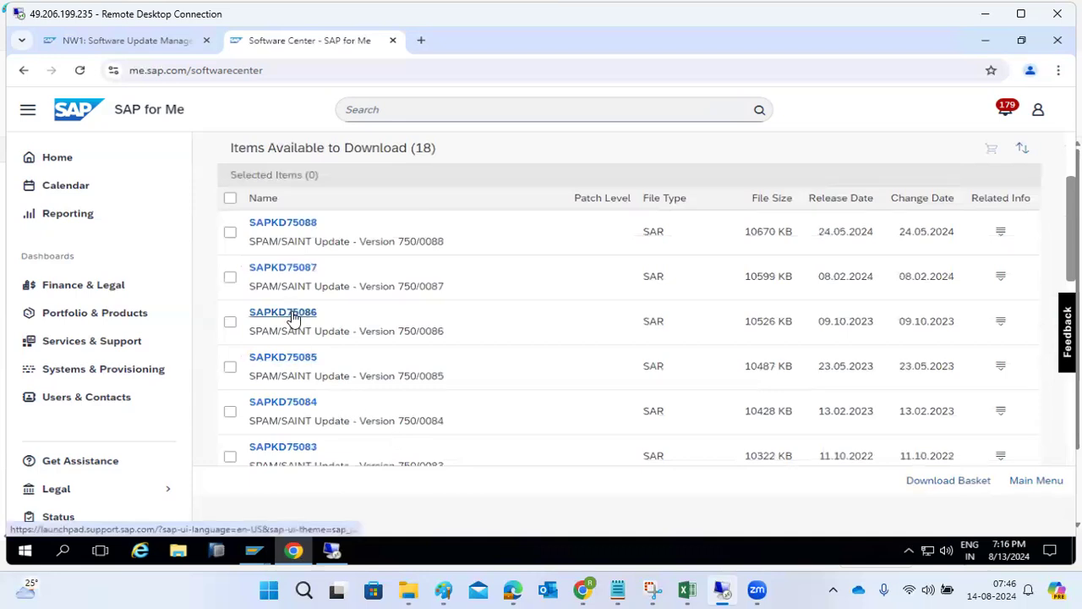
pyautogui.click(294, 227)
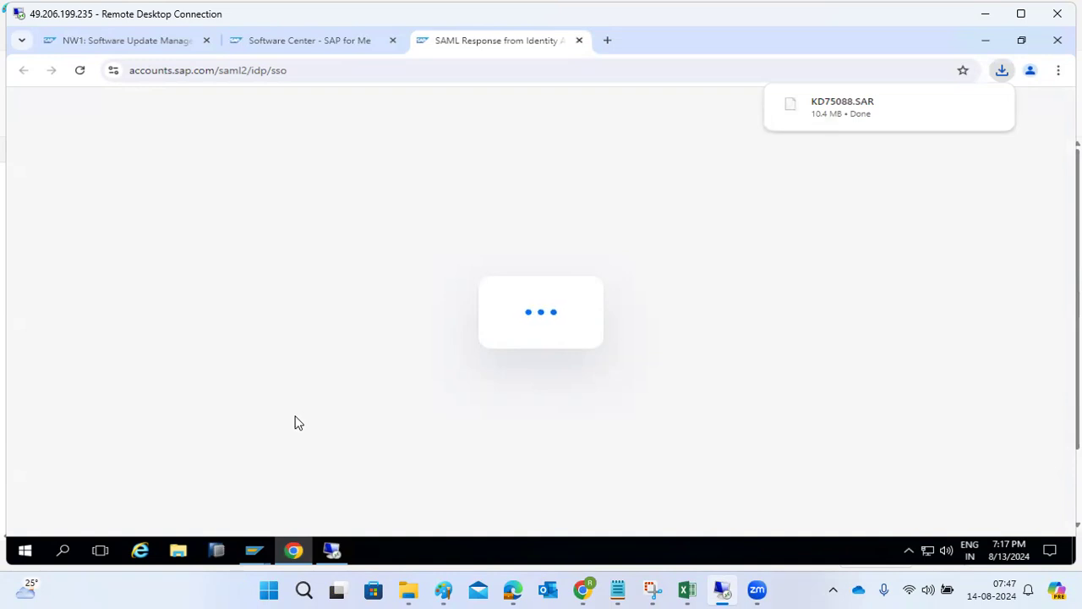
# Step: In Support Package Manager, load KD75088.SAR from the Downloads folder on the front end and allow SAP GUI to access the file
pyautogui.moveTo(254, 551)
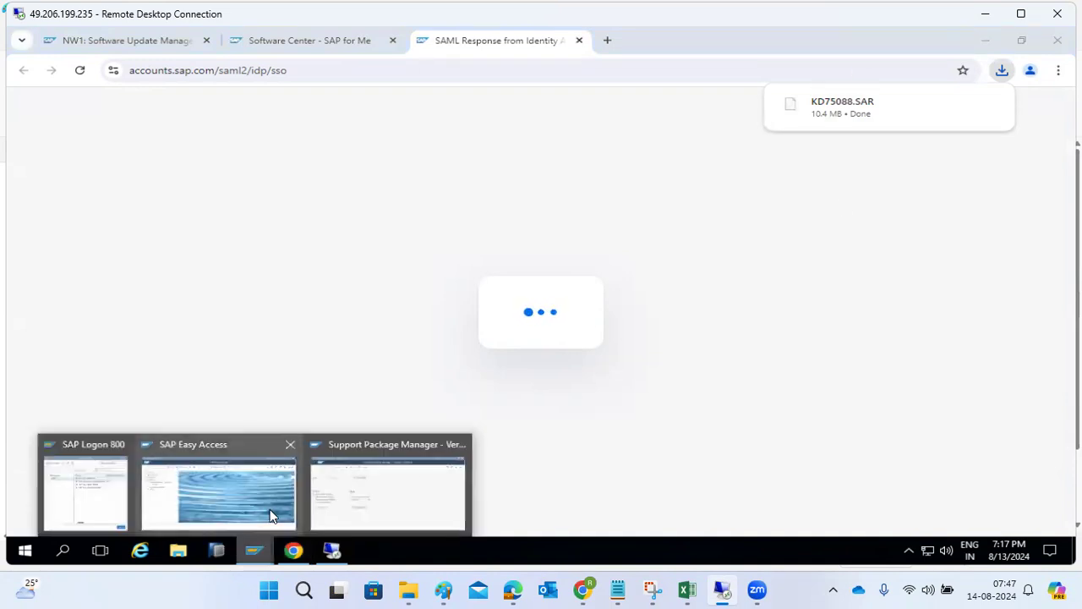
pyautogui.click(333, 496)
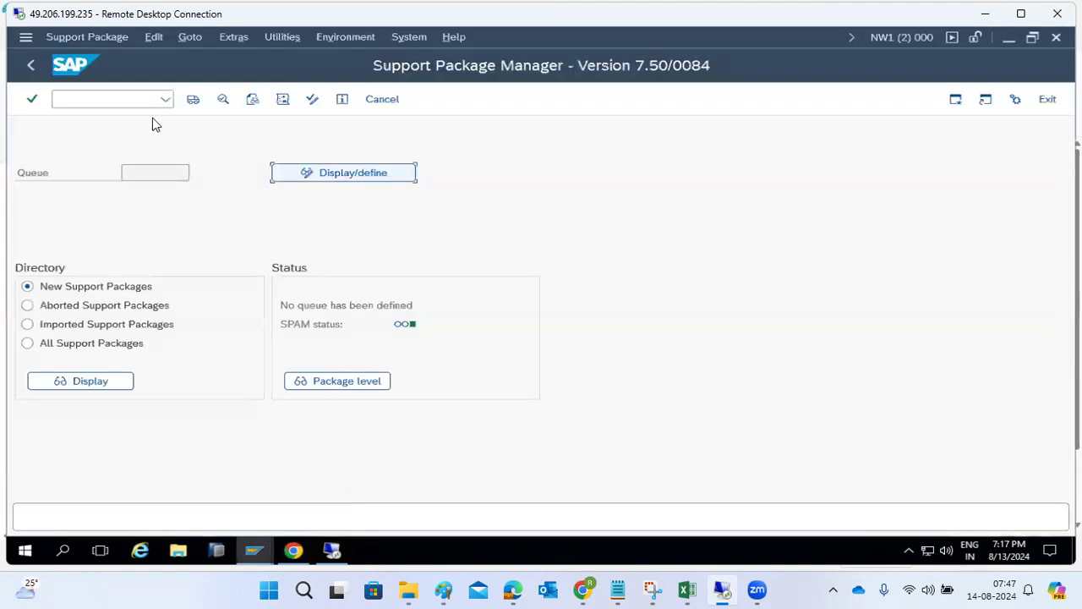
pyautogui.click(84, 37)
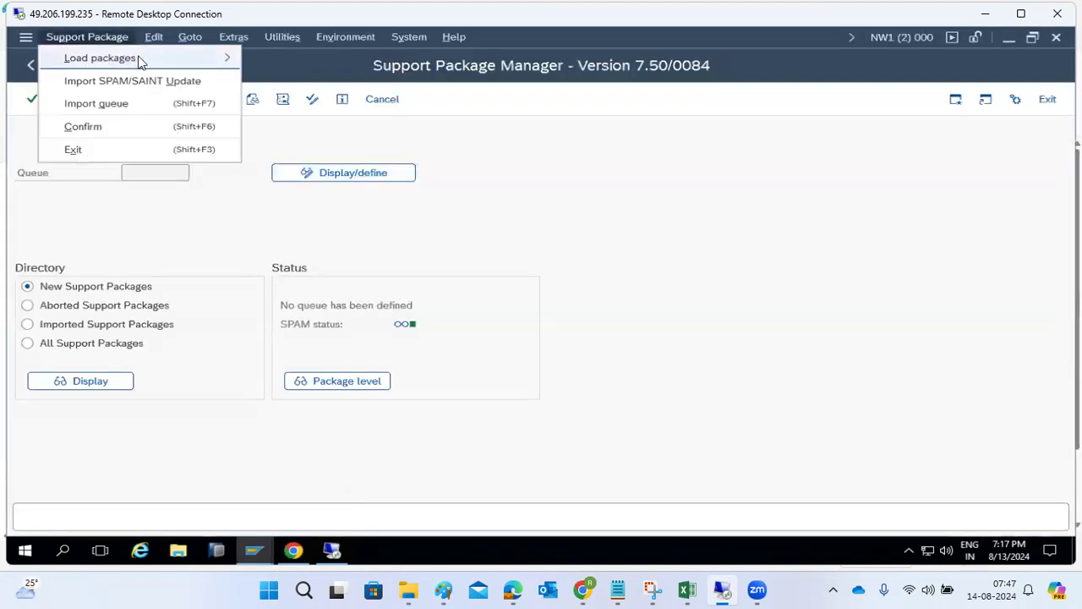
pyautogui.moveTo(242, 61)
pyautogui.click(292, 64)
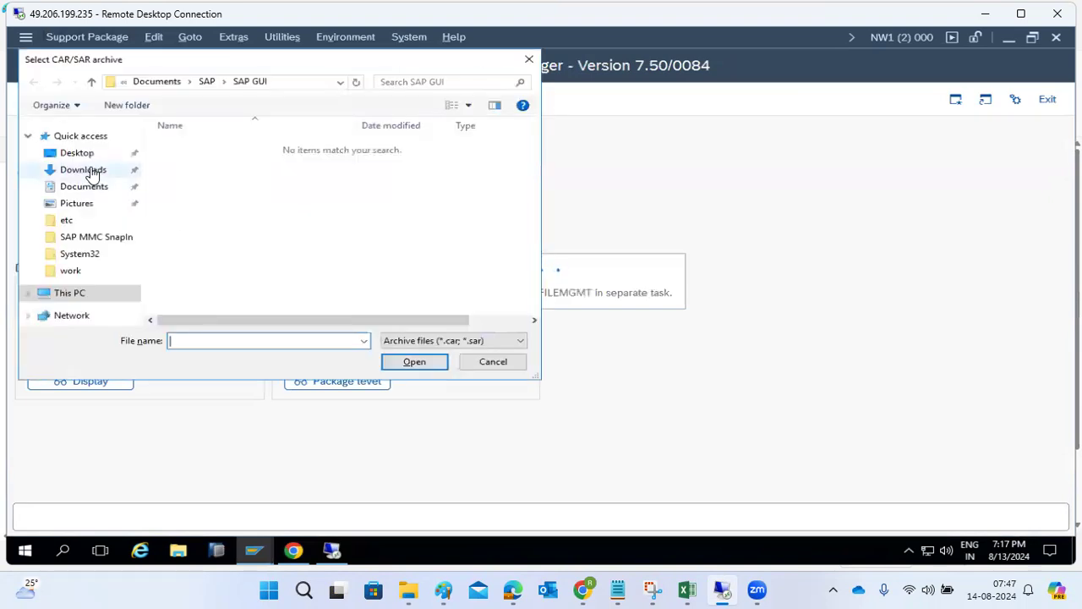
pyautogui.click(84, 170)
pyautogui.doubleClick(198, 144)
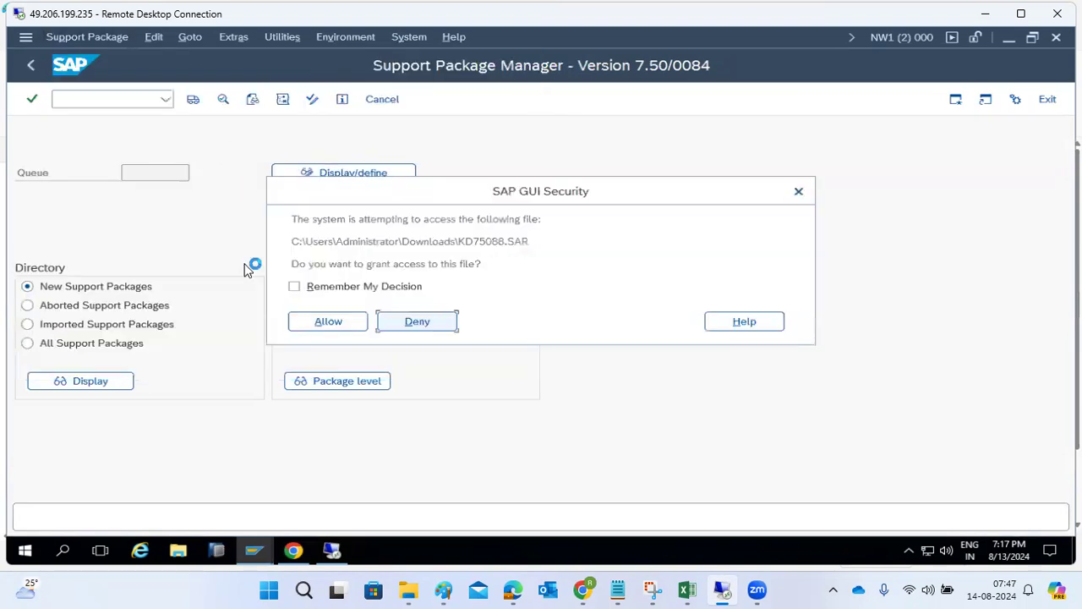
pyautogui.click(328, 320)
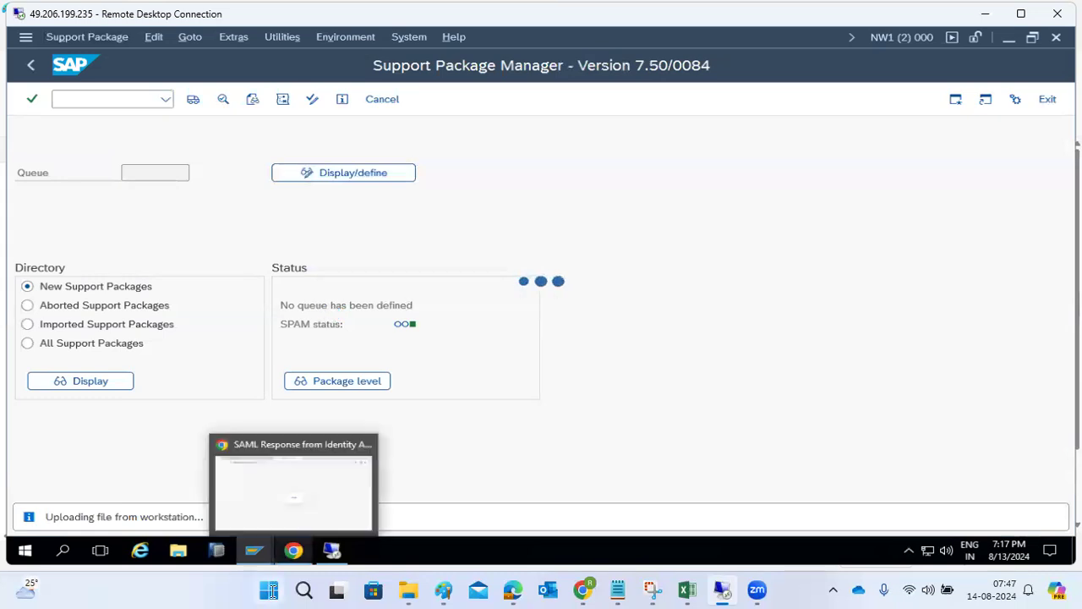
# Step: While the archive uploads, review the SPAM version error in the Software Update Manager and check the upload status in Support Package Manager
pyautogui.click(290, 551)
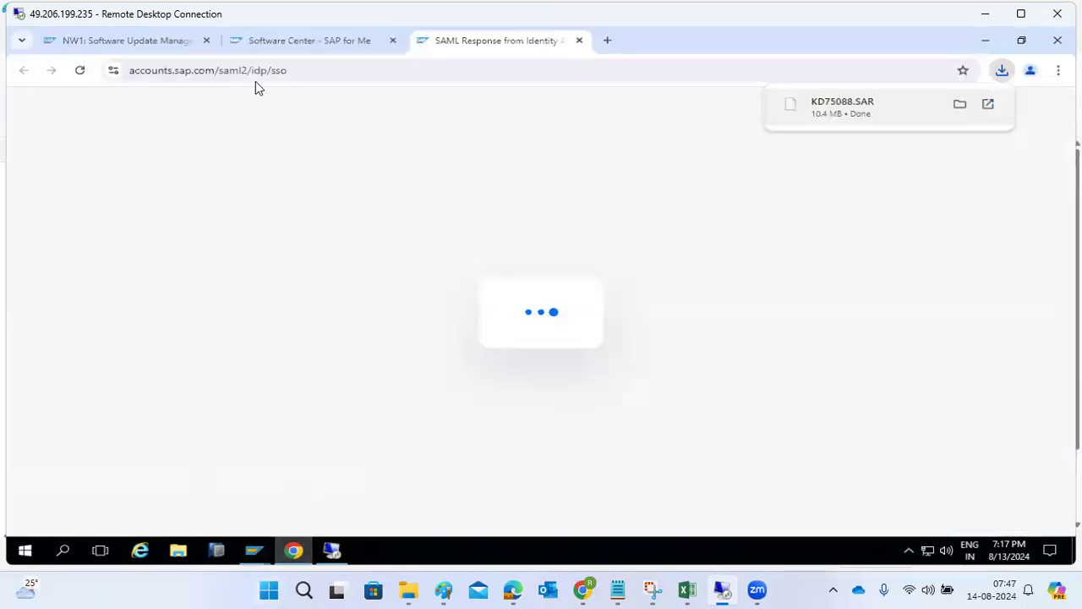
pyautogui.click(128, 41)
pyautogui.click(228, 71)
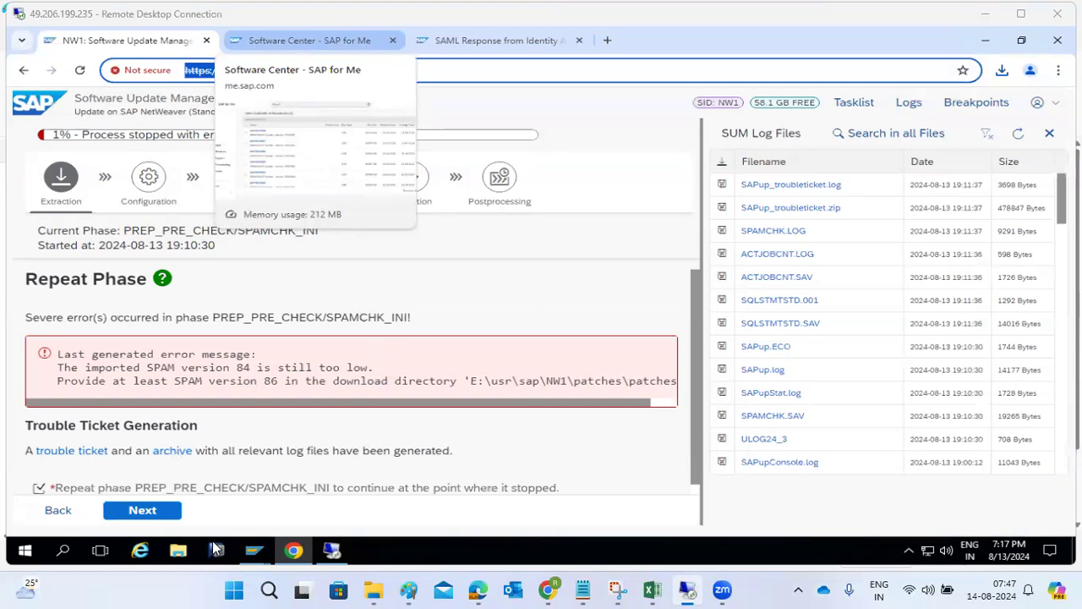
pyautogui.click(264, 554)
pyautogui.click(332, 490)
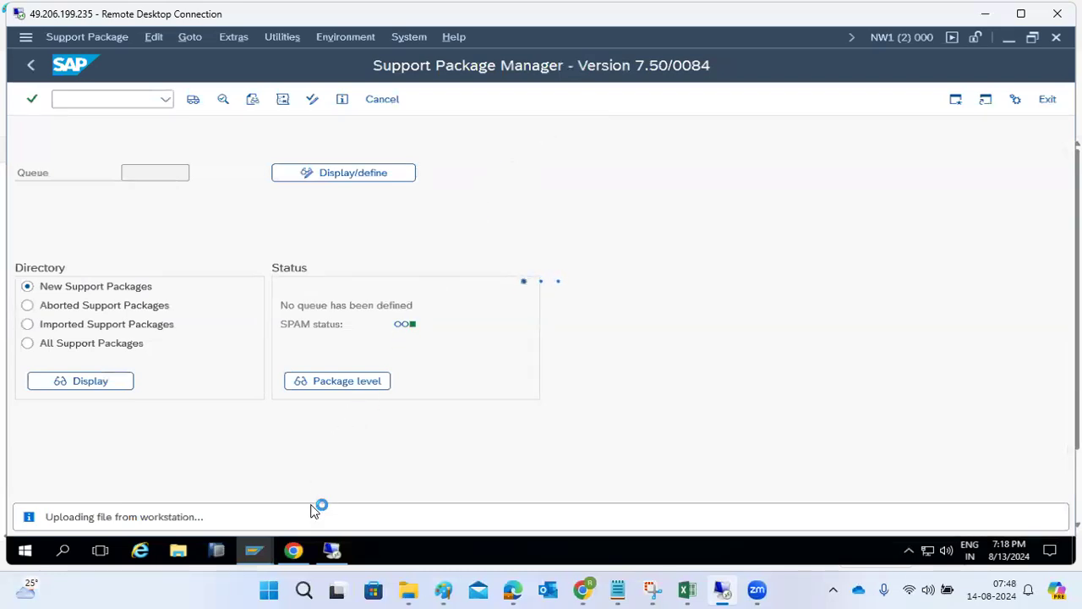
pyautogui.click(293, 550)
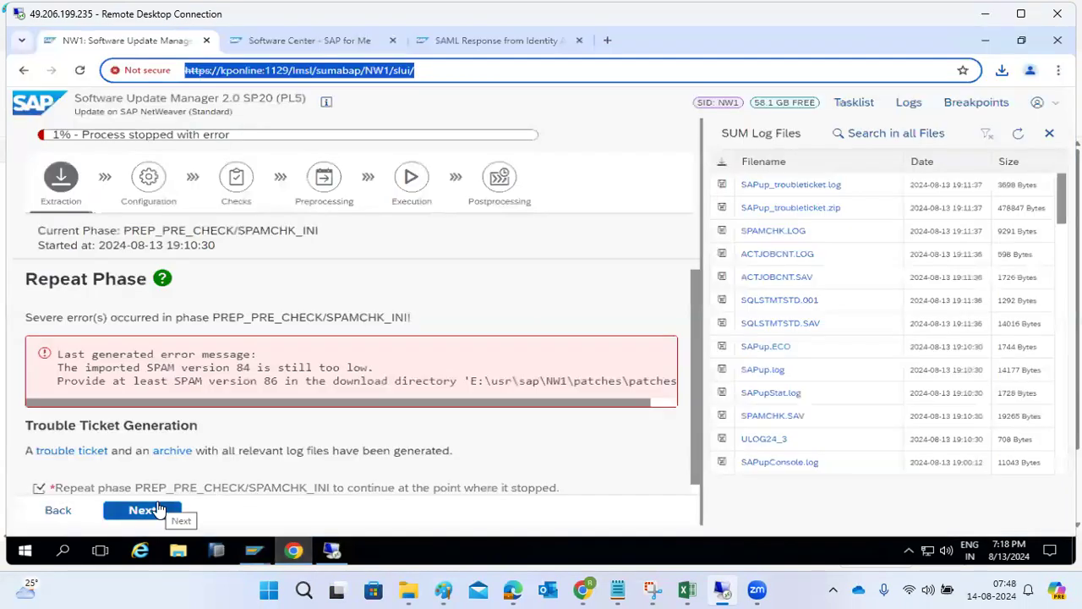
pyautogui.doubleClick(240, 367)
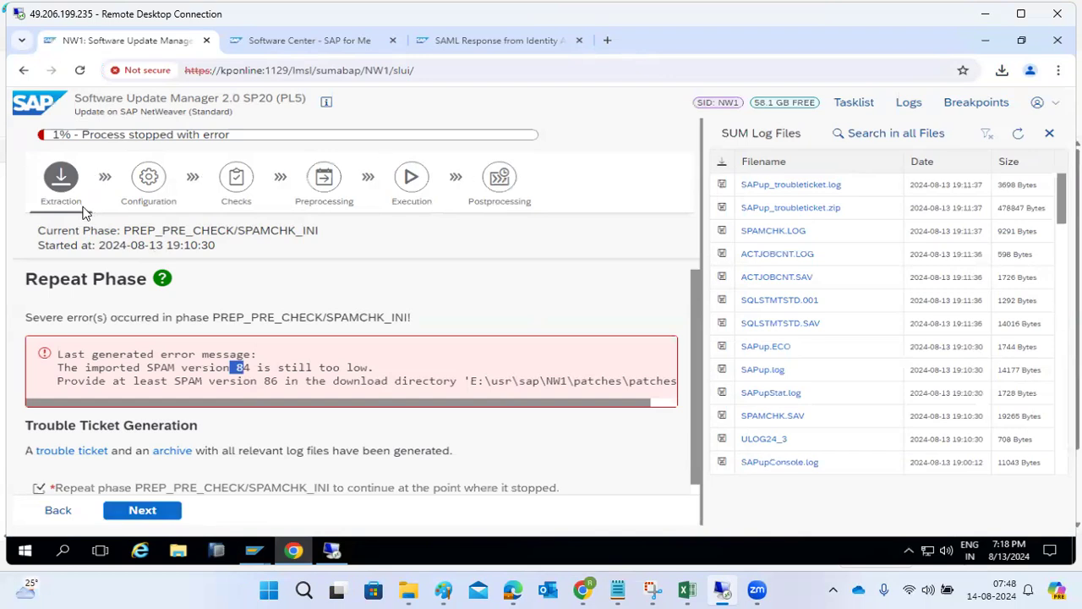
pyautogui.click(290, 557)
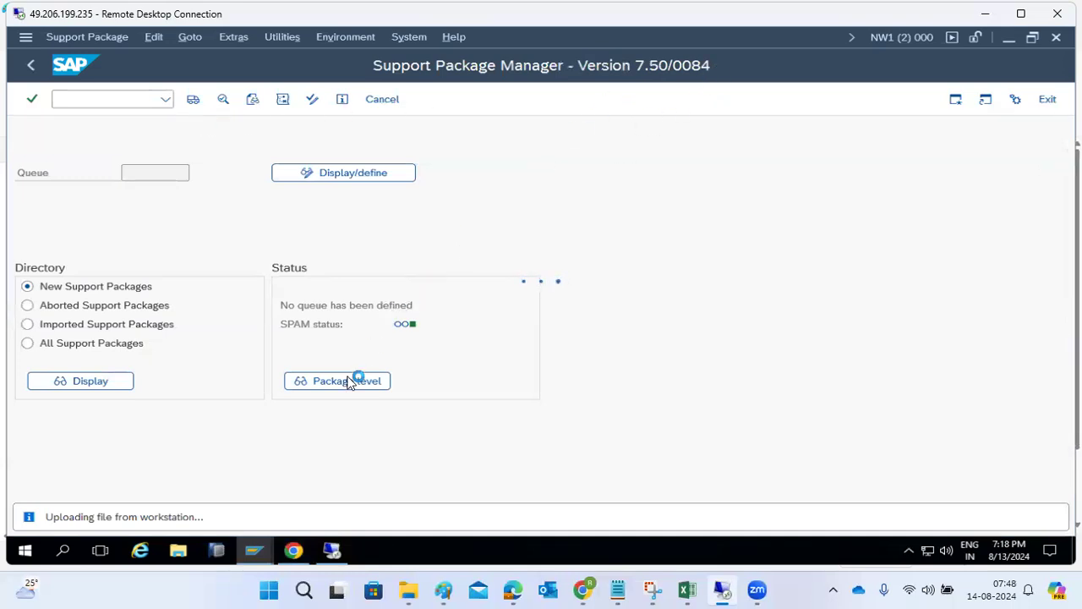
pyautogui.moveTo(293, 552)
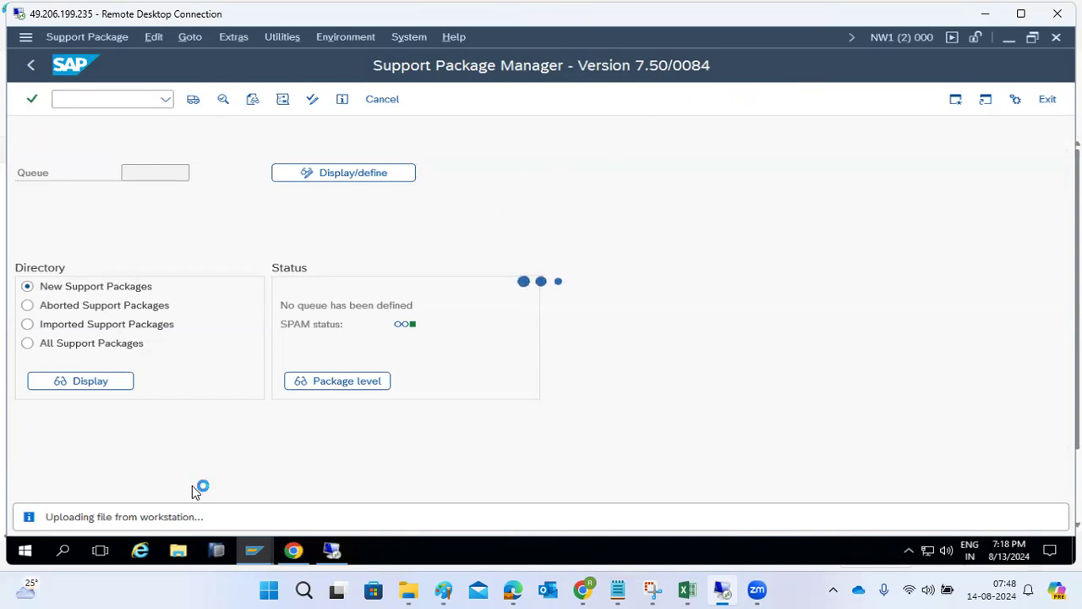
pyautogui.click(292, 551)
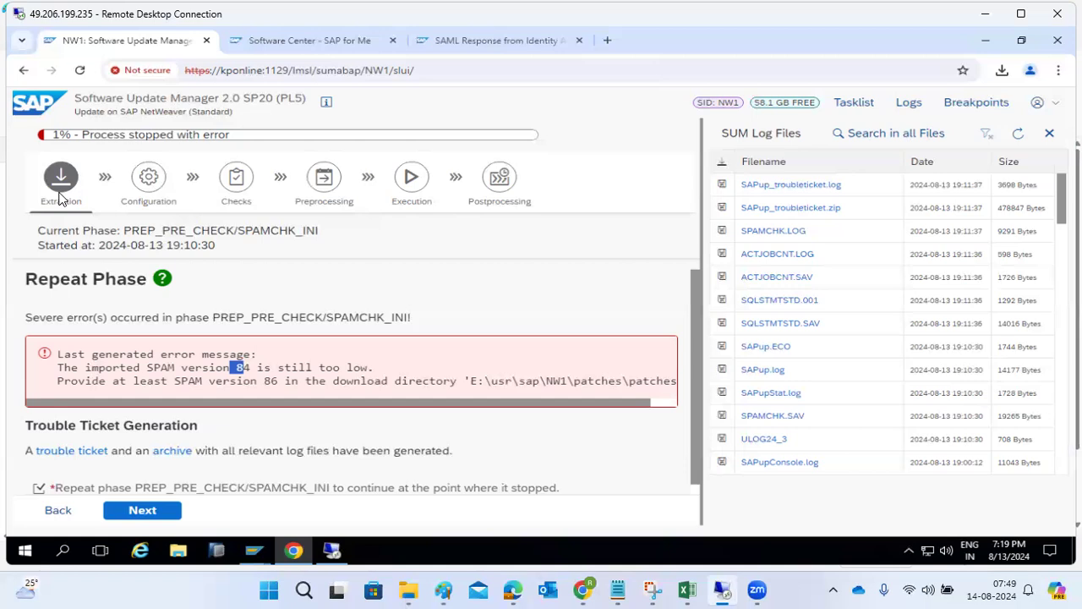
pyautogui.scroll(-1, 140, 403)
pyautogui.scroll(1, 139, 397)
pyautogui.click(253, 550)
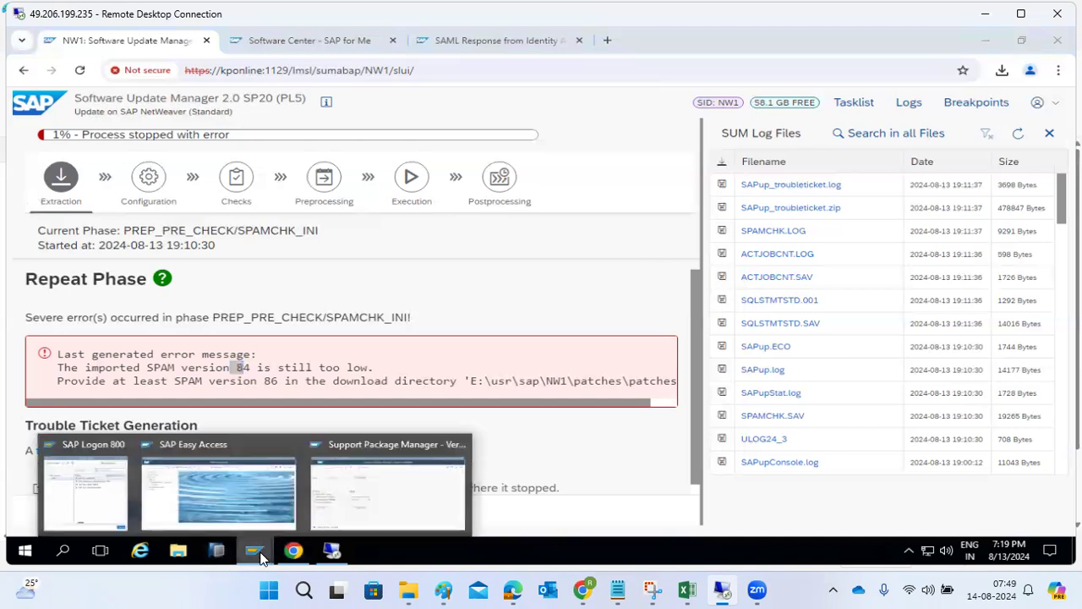
pyautogui.click(340, 477)
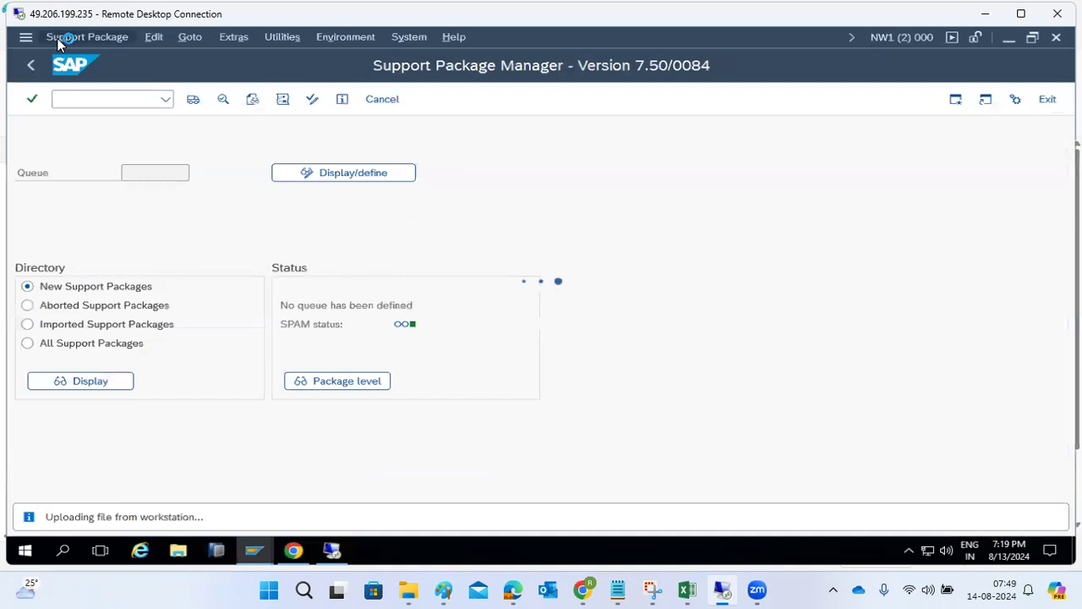
# Step: Run transaction SPAM in the SAP Easy Access session and try to import the SPAM/SAINT update there
pyautogui.moveTo(254, 549)
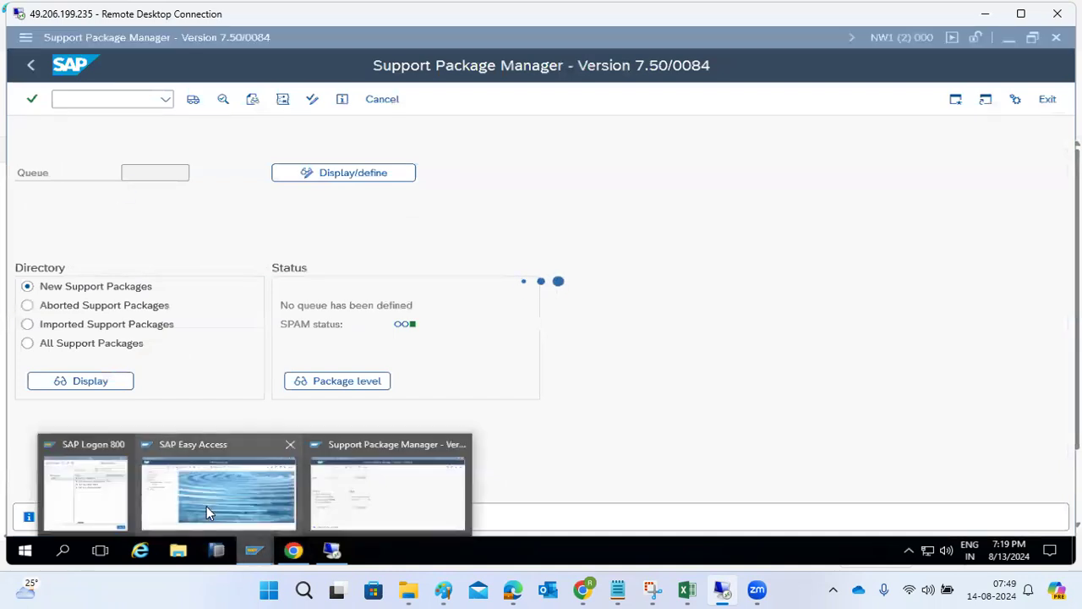
pyautogui.click(211, 513)
pyautogui.write('spam')
pyautogui.press('Return')
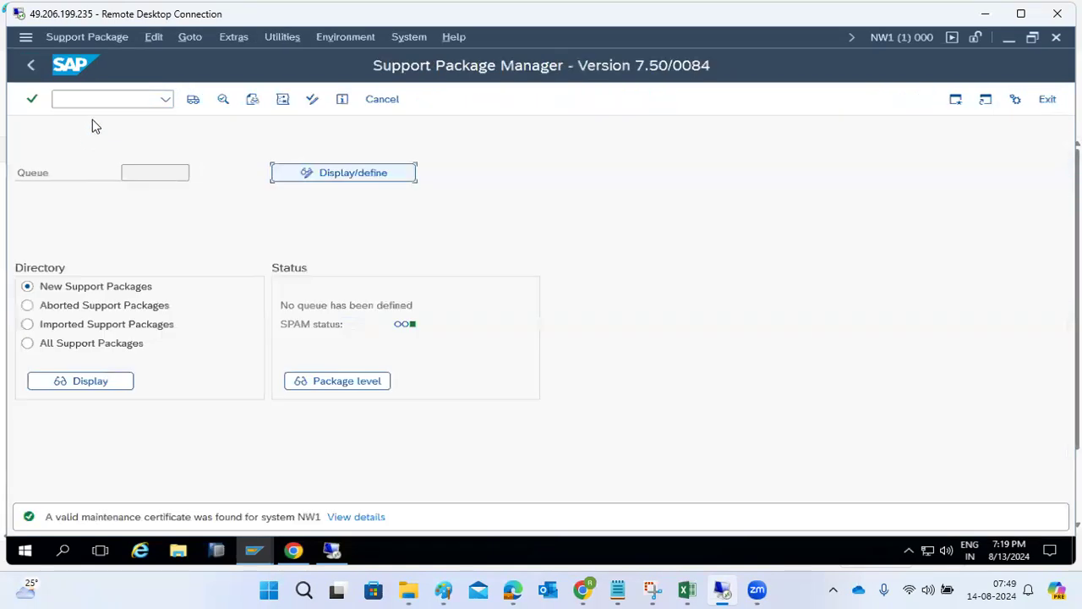
pyautogui.click(83, 38)
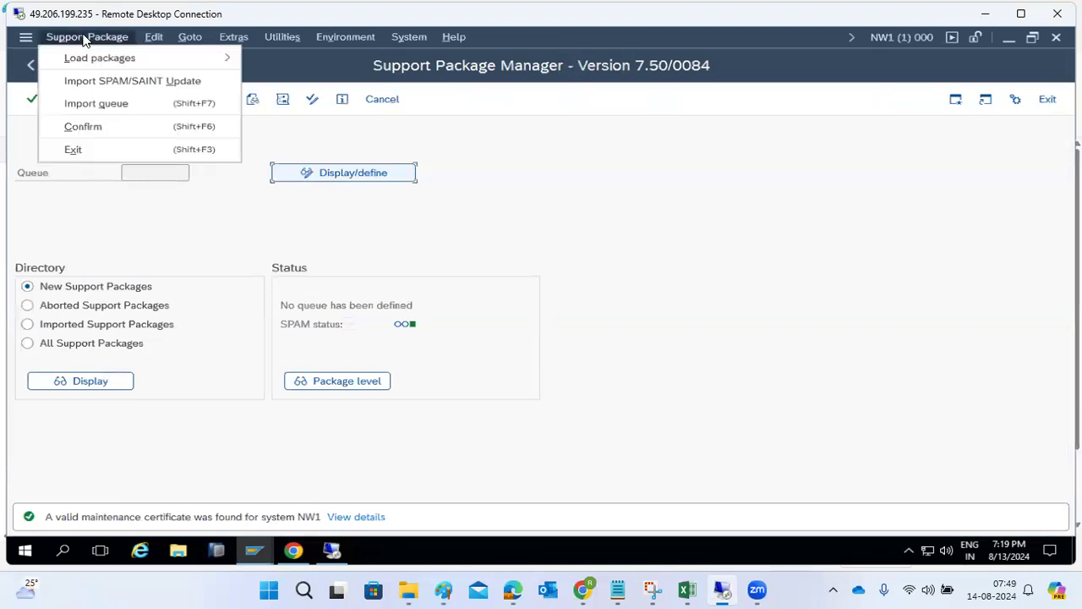
pyautogui.click(118, 88)
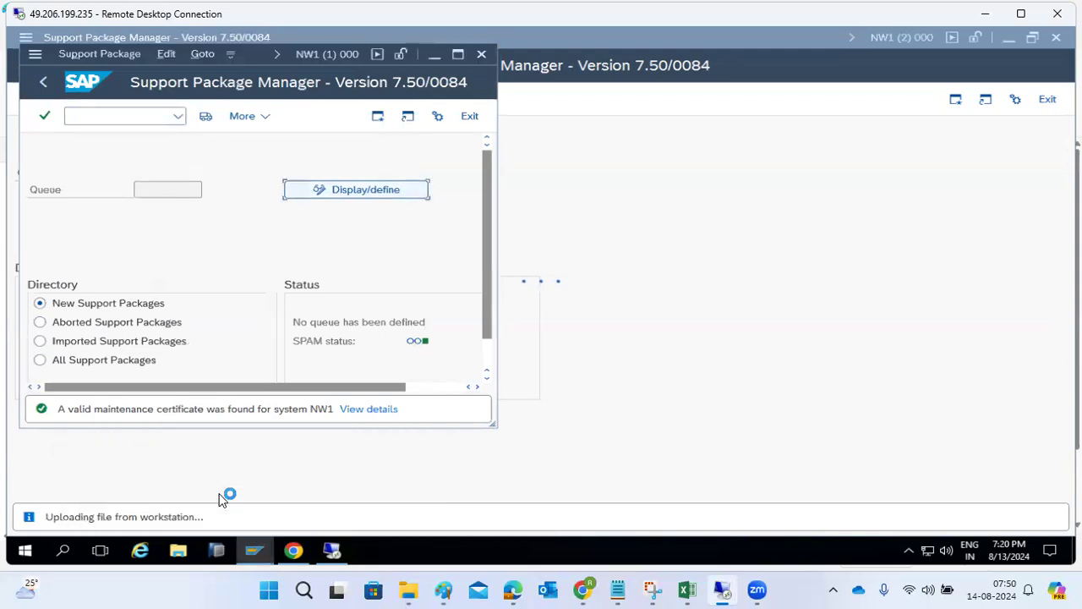
# Step: Close the extra Support Package Manager session and return to the one uploading the archive
pyautogui.moveTo(258, 545)
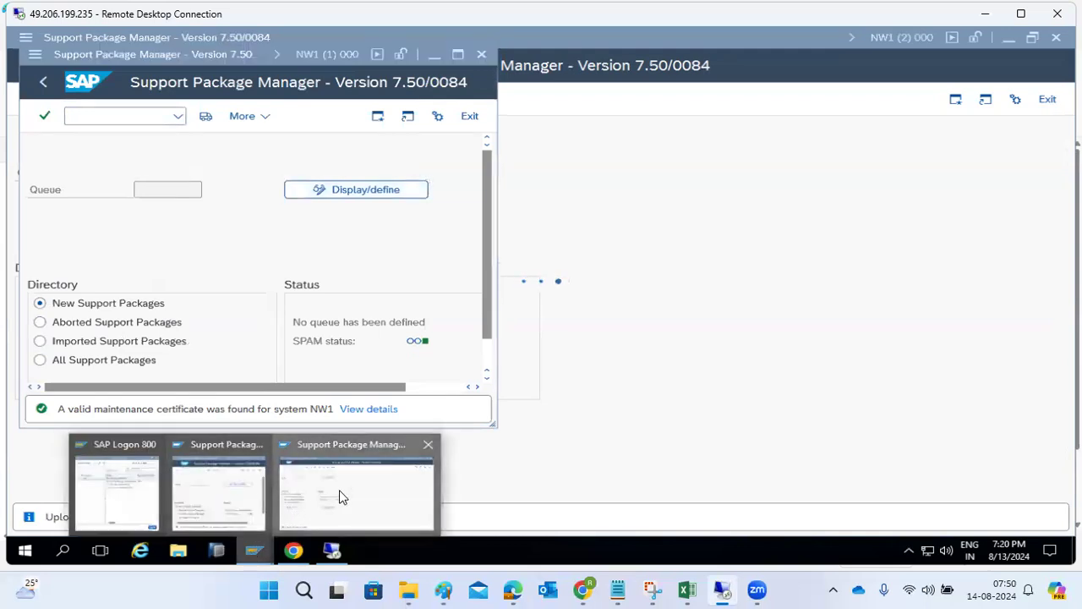
pyautogui.click(250, 519)
pyautogui.click(482, 55)
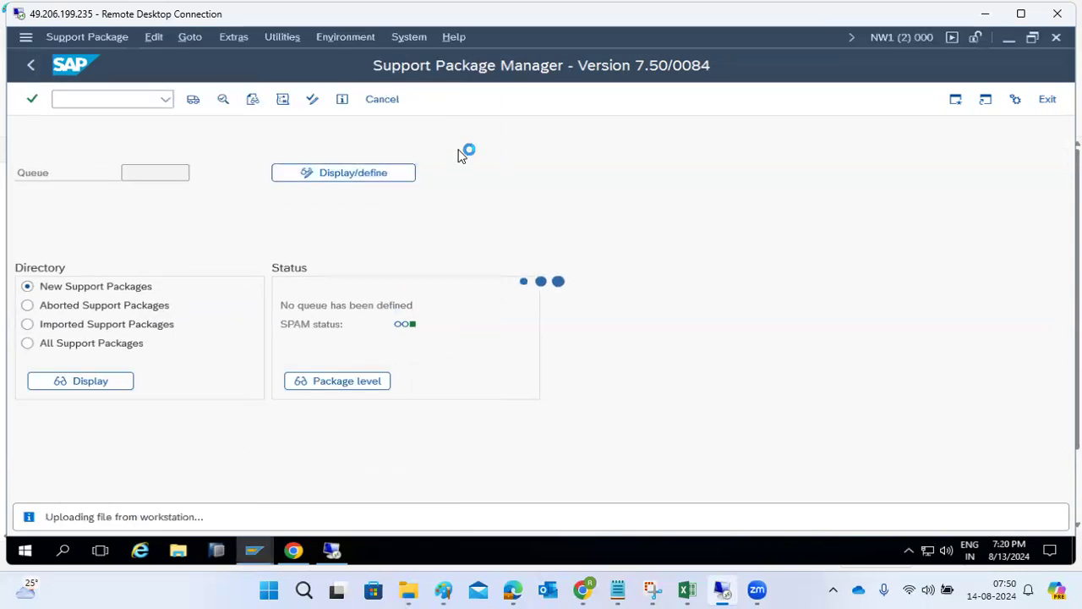